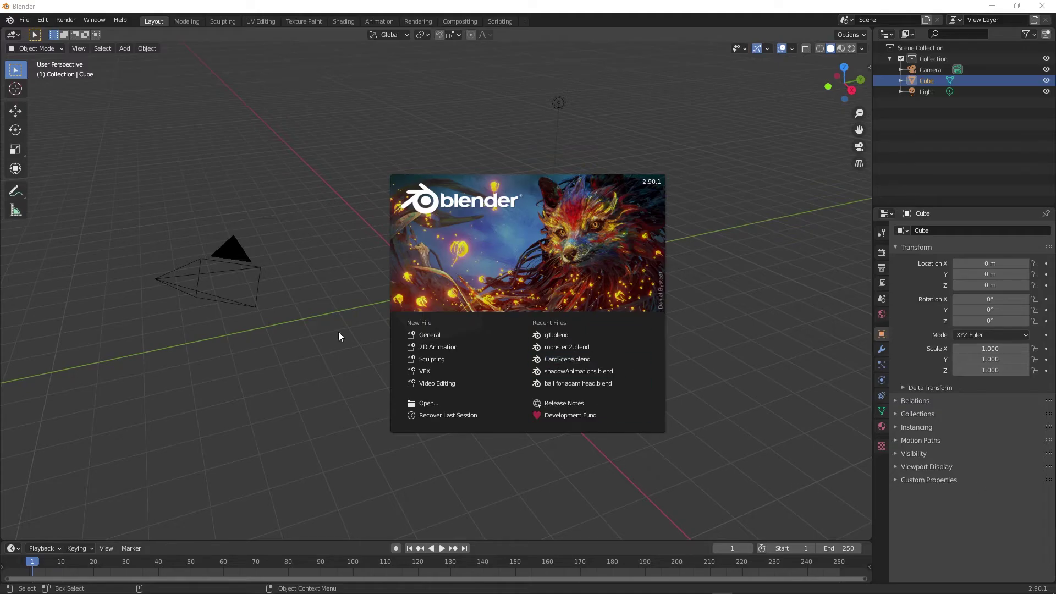
# - Create a new 2D Animation file and draw looping freehand pencil strokes across the canvas
pyautogui.click(433, 347)
pyautogui.moveTo(278, 309)
pyautogui.mouseDown()
pyautogui.moveTo(259, 271)
pyautogui.moveTo(572, 335)
pyautogui.moveTo(171, 259)
pyautogui.mouseUp()
pyautogui.moveTo(207, 217)
pyautogui.mouseDown()
pyautogui.moveTo(413, 354)
pyautogui.moveTo(350, 210)
pyautogui.mouseUp()
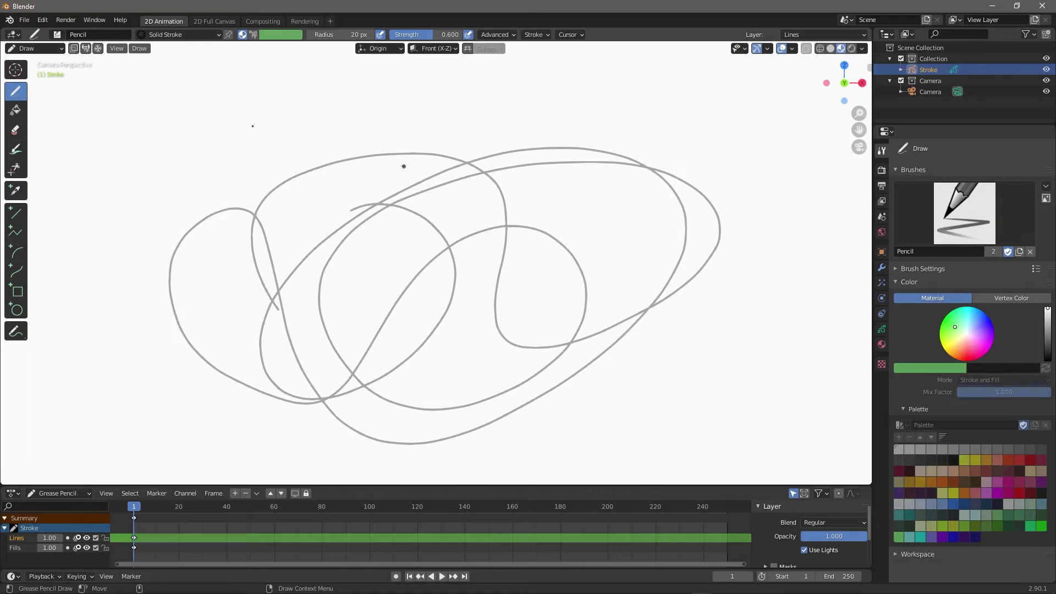
# - Switch to the other Blender window containing the default scene and dismiss its splash screen
pyautogui.moveTo(580, 587)
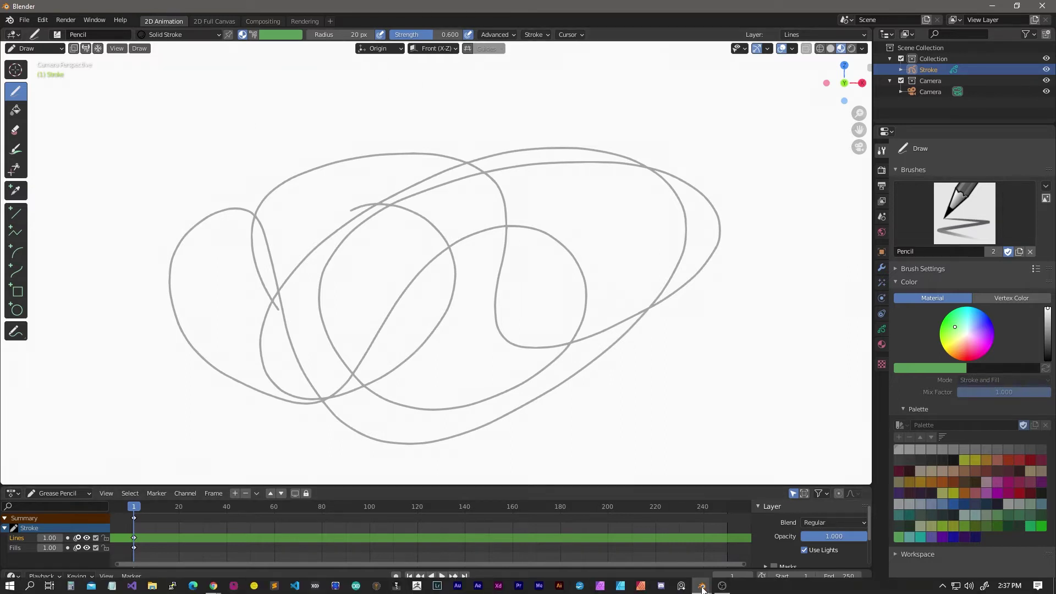
pyautogui.moveTo(703, 588)
pyautogui.click(643, 549)
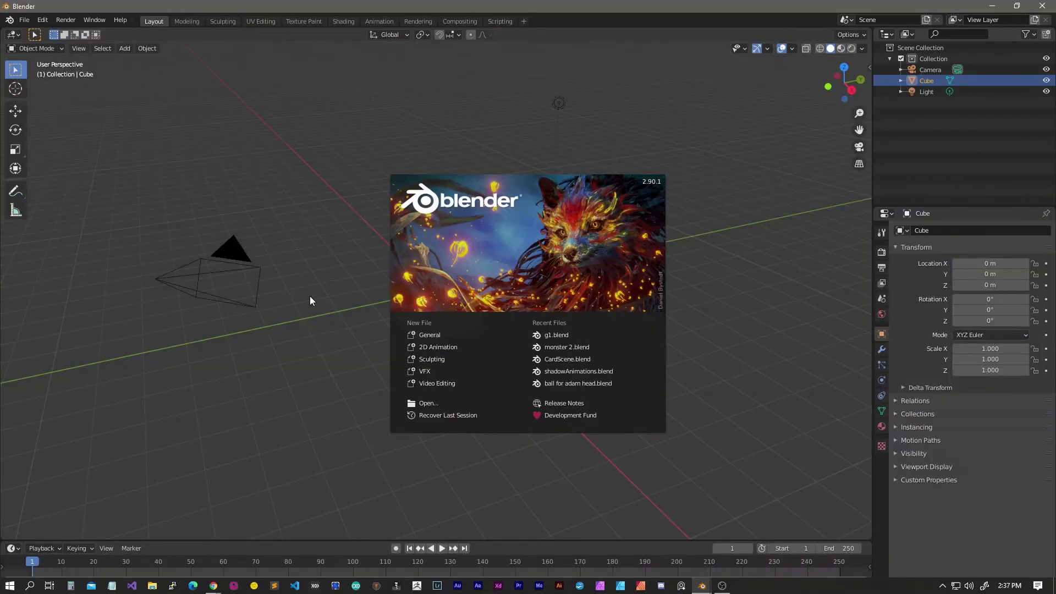
pyautogui.click(383, 159)
# - Select the camera and set its X, Y and Z location to 0 m
pyautogui.moveTo(358, 261); pyautogui.dragTo(447, 324, button='middle')
pyautogui.scroll(-3, 405, 287)
pyautogui.click(455, 323)
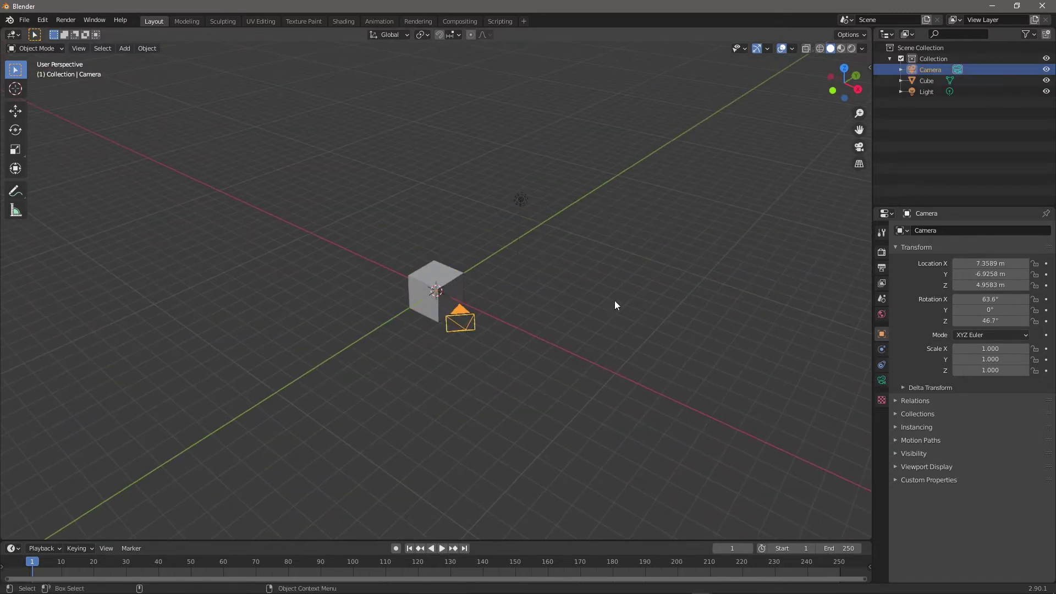
pyautogui.click(882, 252)
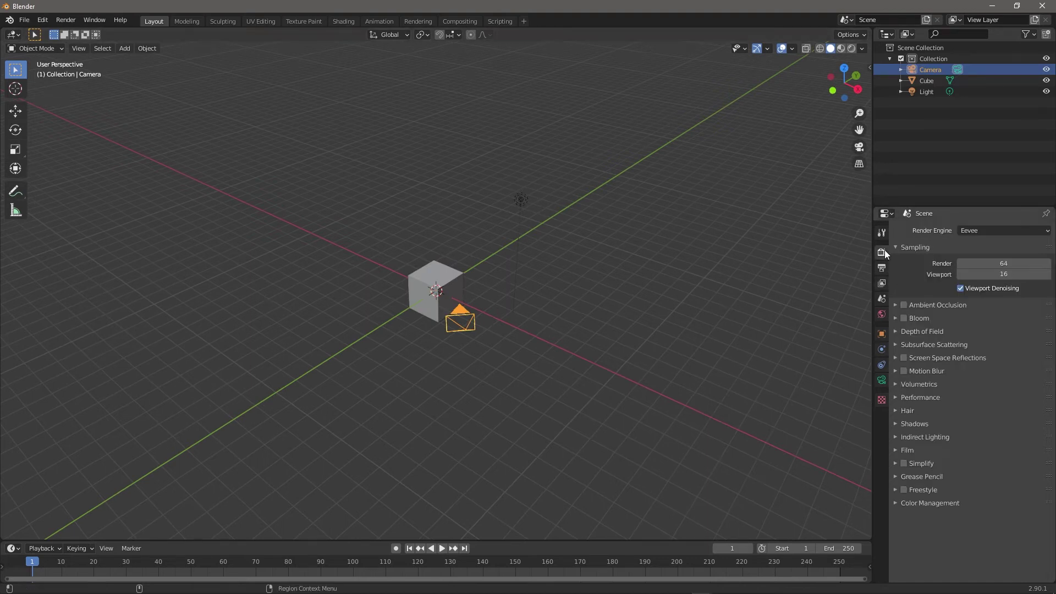
pyautogui.click(882, 334)
pyautogui.click(988, 263)
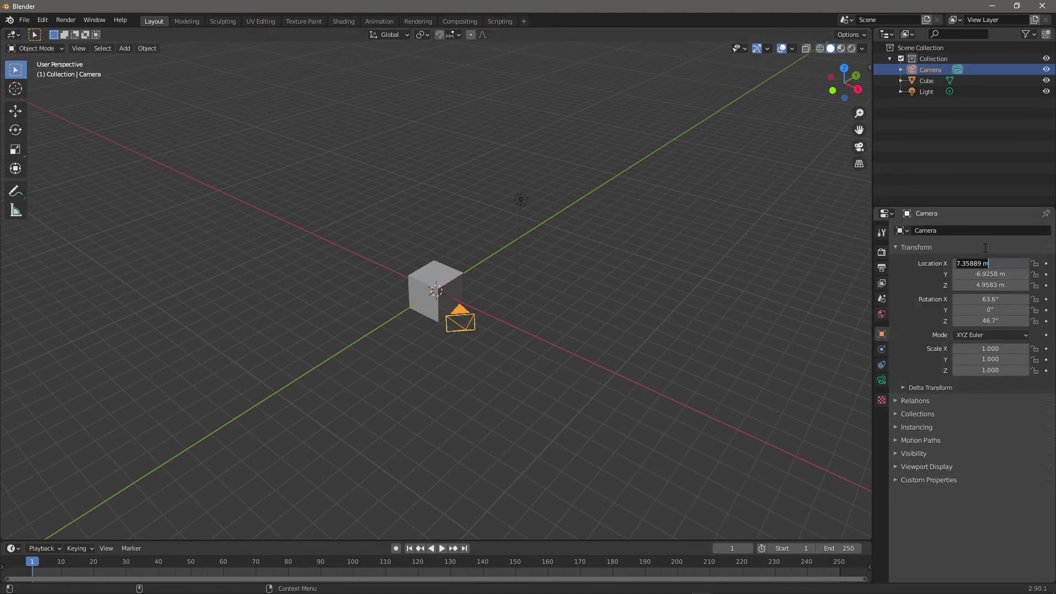
pyautogui.write('0')
pyautogui.press('Tab')
pyautogui.write('0')
pyautogui.press('Tab')
pyautogui.write('0')
# - Set the camera's rotation to 90° on X and 0° on Z
pyautogui.press('Tab')
pyautogui.write('90')
pyautogui.press('Tab')
pyautogui.press('Tab')
pyautogui.write('0')
pyautogui.press('Return')
# - Move the camera back along the Y axis to about -10.26 m
pyautogui.hotkey('shift', 'space')
pyautogui.press('g')
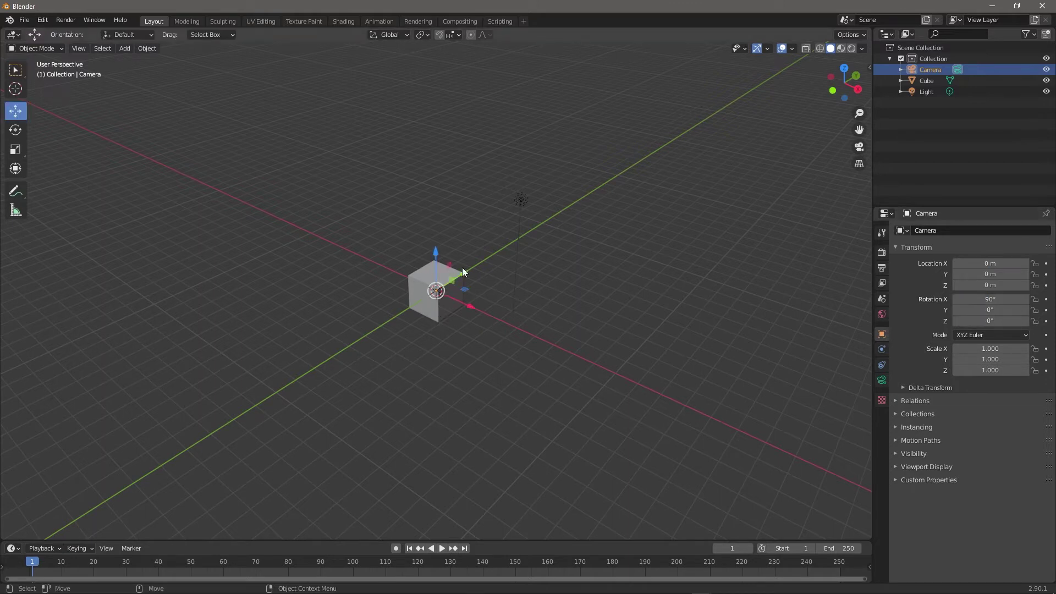
pyautogui.moveTo(462, 273); pyautogui.dragTo(413, 334)
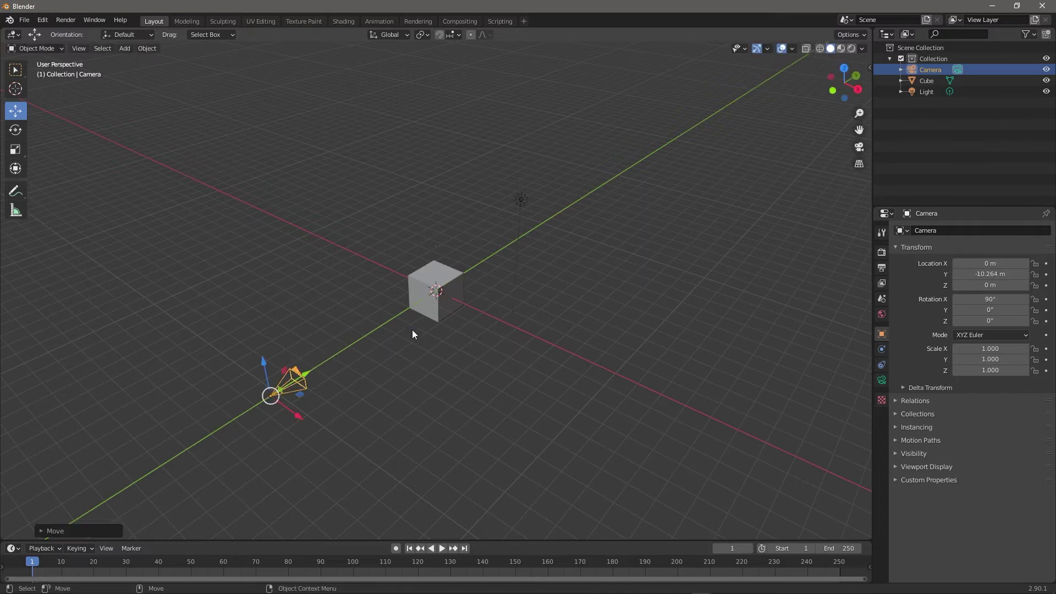
# - Move the cube along the X axis to about 11 m and delete the light
pyautogui.click(435, 290)
pyautogui.moveTo(468, 307); pyautogui.dragTo(672, 400)
pyautogui.click(521, 199)
pyautogui.press('Delete')
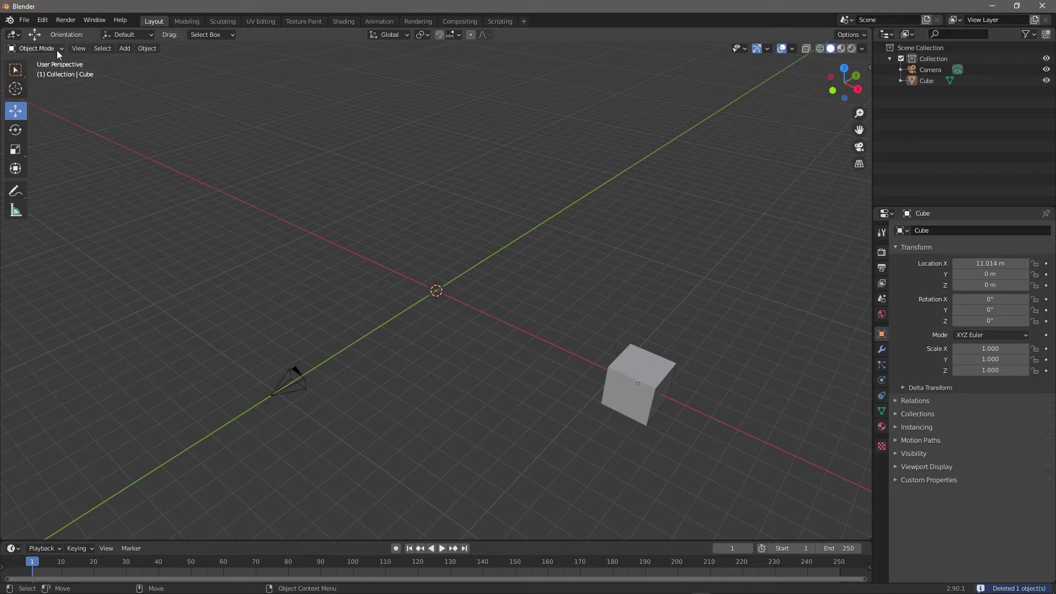
# - Switch the viewport to look through the active camera
pyautogui.click(79, 48)
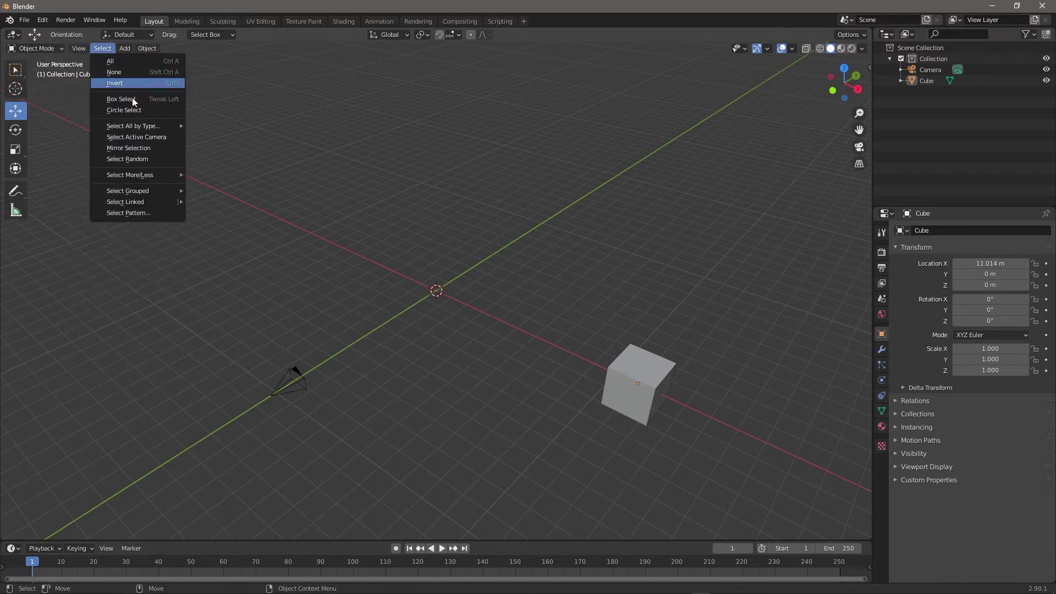
pyautogui.moveTo(133, 158)
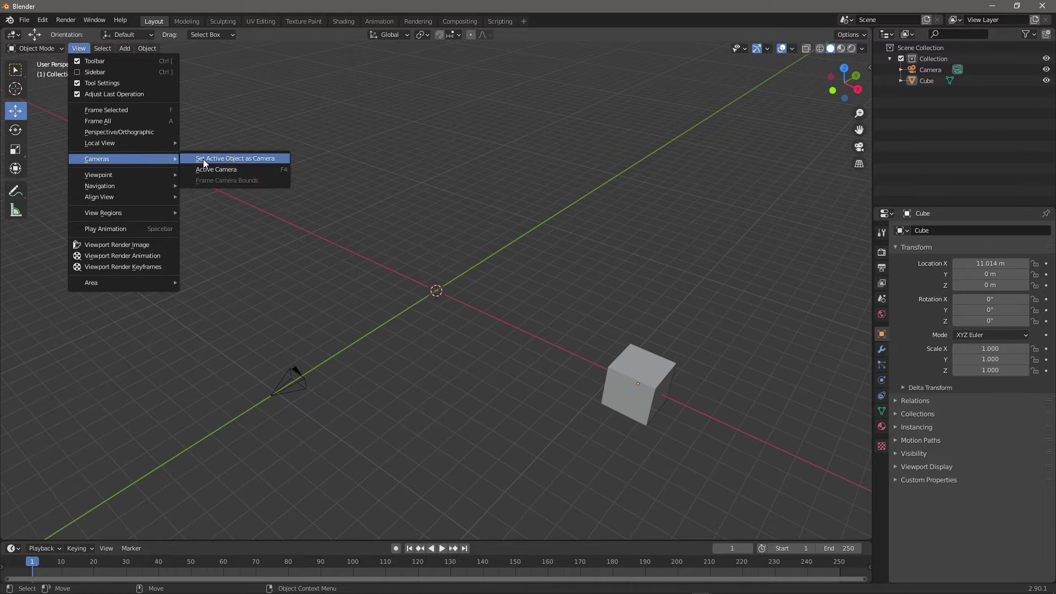
pyautogui.click(205, 160)
pyautogui.moveTo(513, 243); pyautogui.dragTo(407, 301)
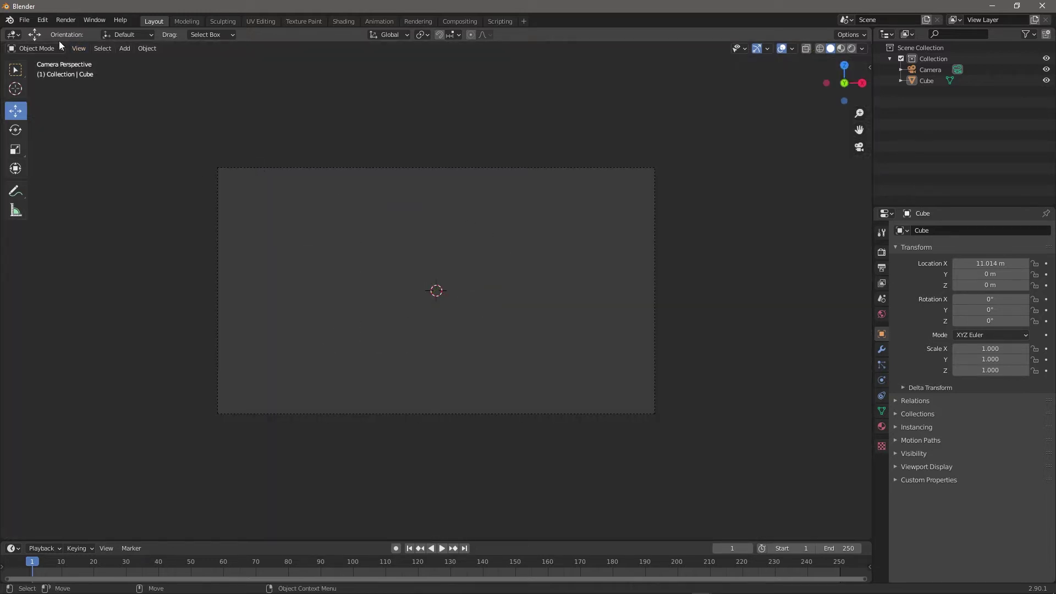
# - Add a blank Grease Pencil object and switch it to Draw mode
pyautogui.click(126, 48)
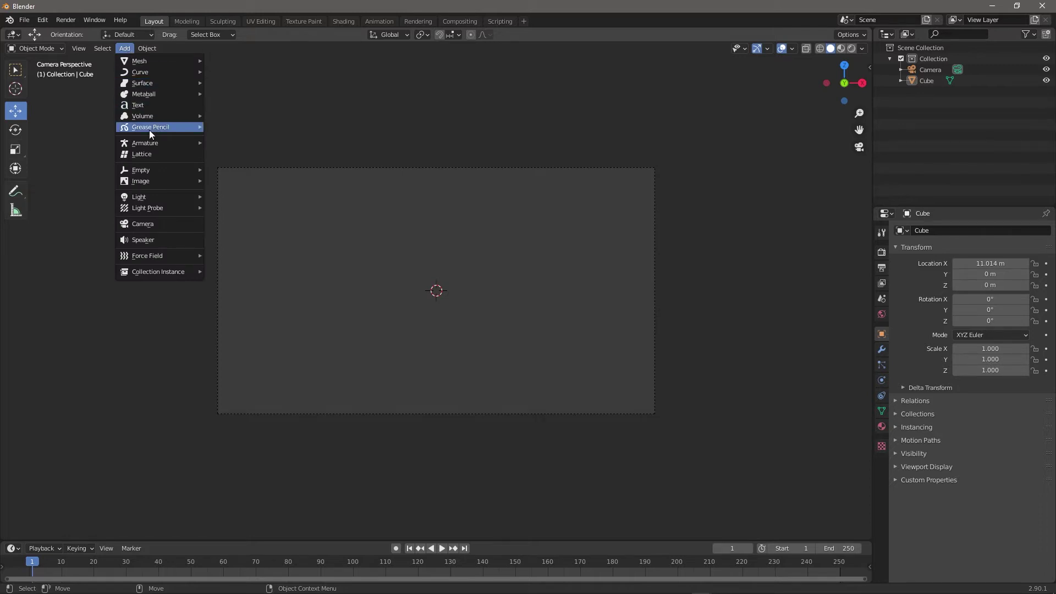
pyautogui.moveTo(149, 128)
pyautogui.click(240, 127)
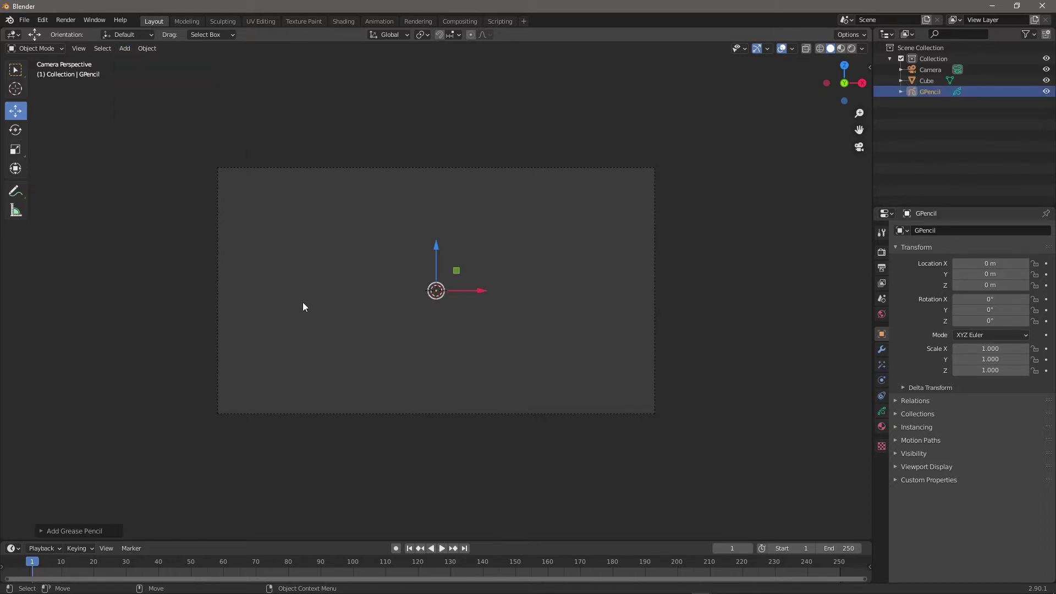
pyautogui.click(35, 48)
pyautogui.click(33, 97)
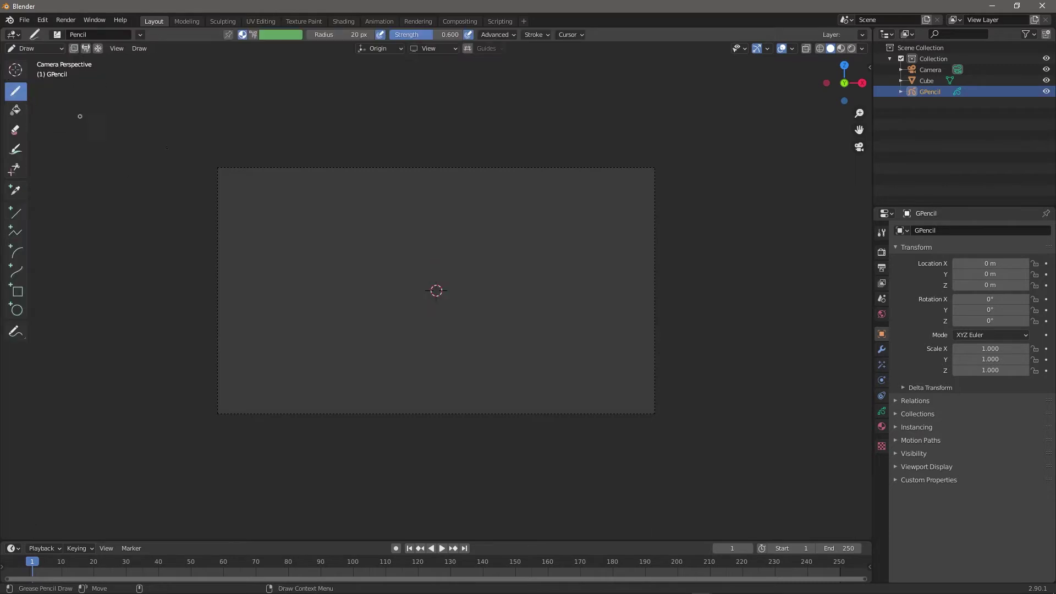
# - Draw a freehand test stroke inside the camera frame and undo it
pyautogui.moveTo(268, 300)
pyautogui.mouseDown()
pyautogui.moveTo(484, 313)
pyautogui.moveTo(431, 318)
pyautogui.mouseUp()
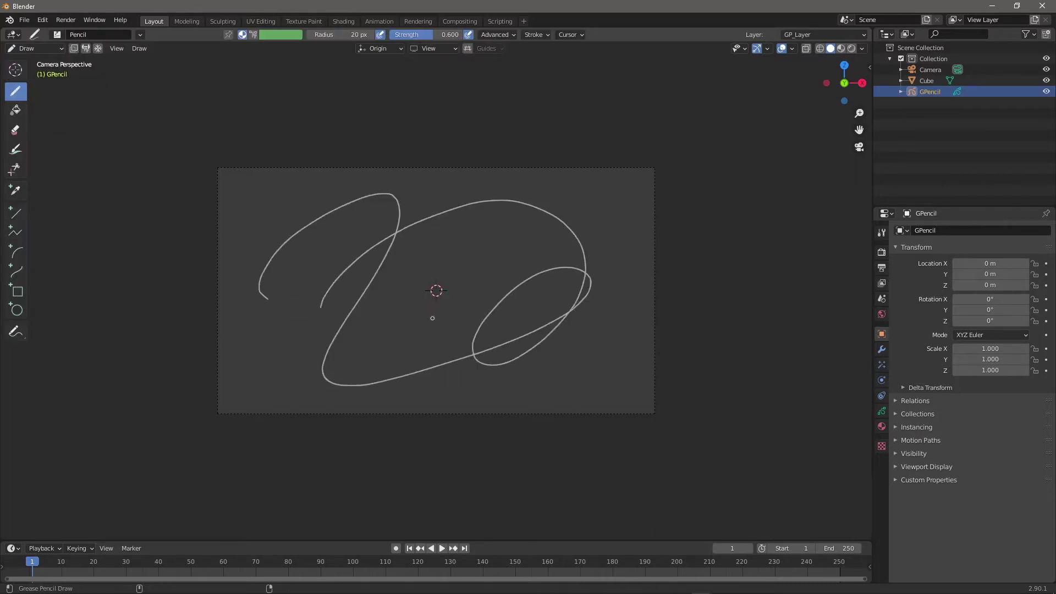
pyautogui.hotkey('ctrl', 'z')
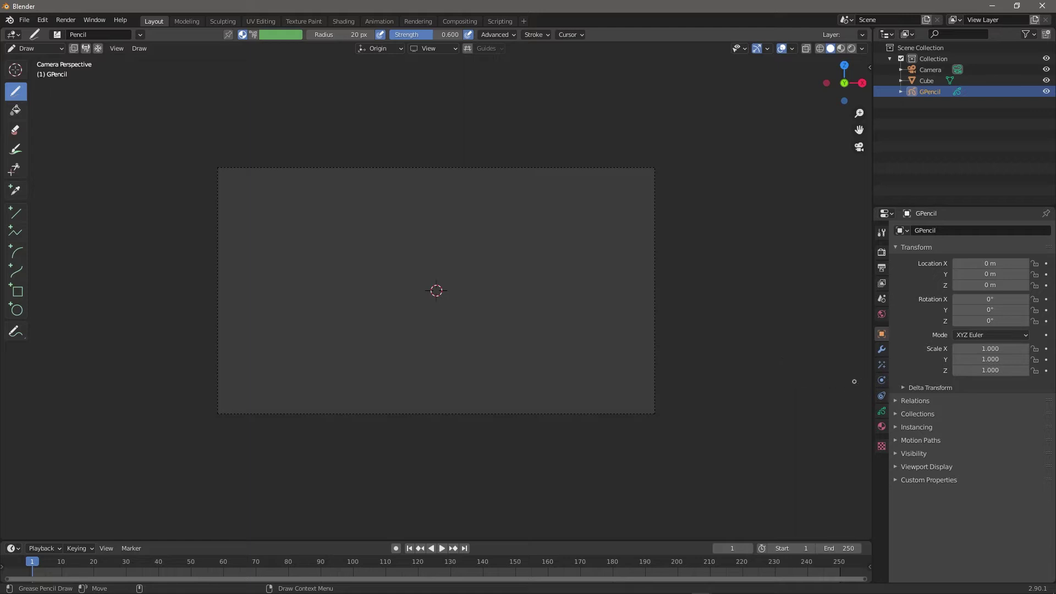
pyautogui.click(882, 427)
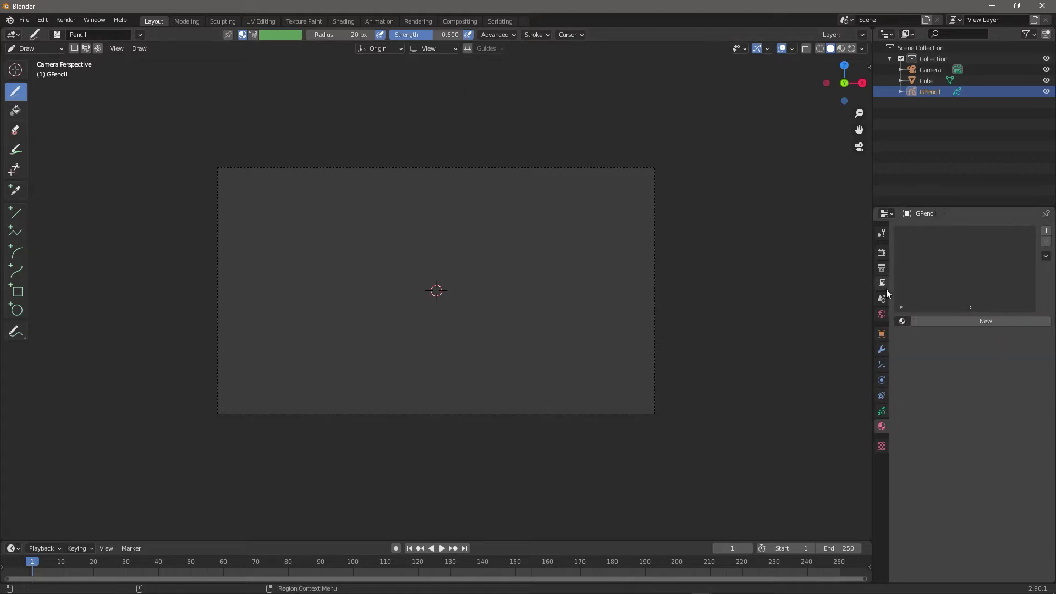
# - Set both the World surface color and the World viewport display color to white
pyautogui.click(881, 314)
pyautogui.click(995, 305)
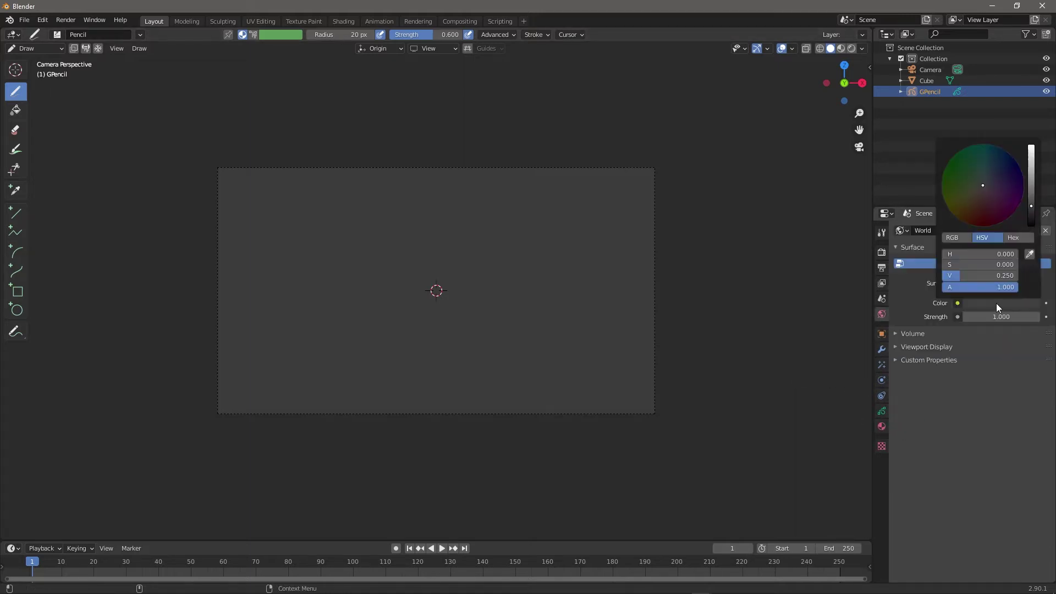
pyautogui.moveTo(1031, 180); pyautogui.dragTo(1031, 147)
pyautogui.click(951, 347)
pyautogui.click(1005, 364)
pyautogui.moveTo(1038, 327); pyautogui.dragTo(1038, 264)
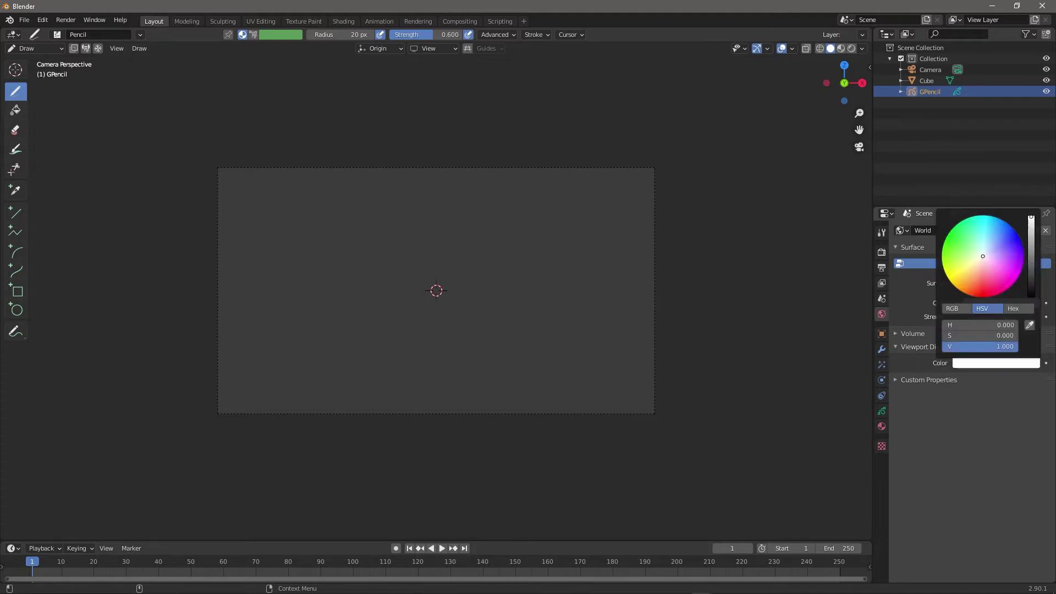
# - Set the viewport shading background to a white Viewport color, trying a pencil stroke on it and undoing that stroke
pyautogui.click(862, 49)
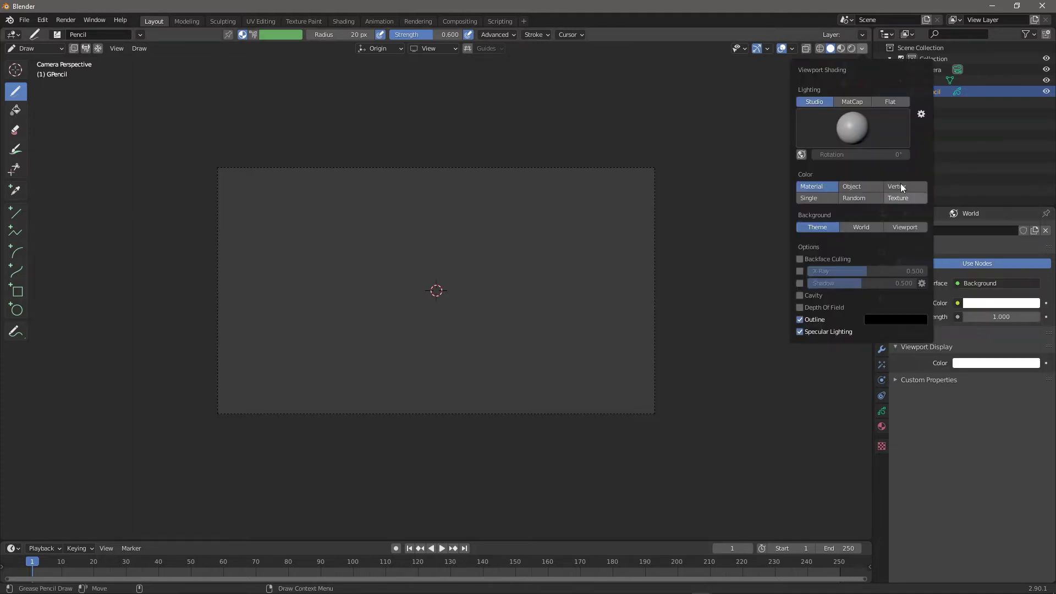
pyautogui.click(895, 230)
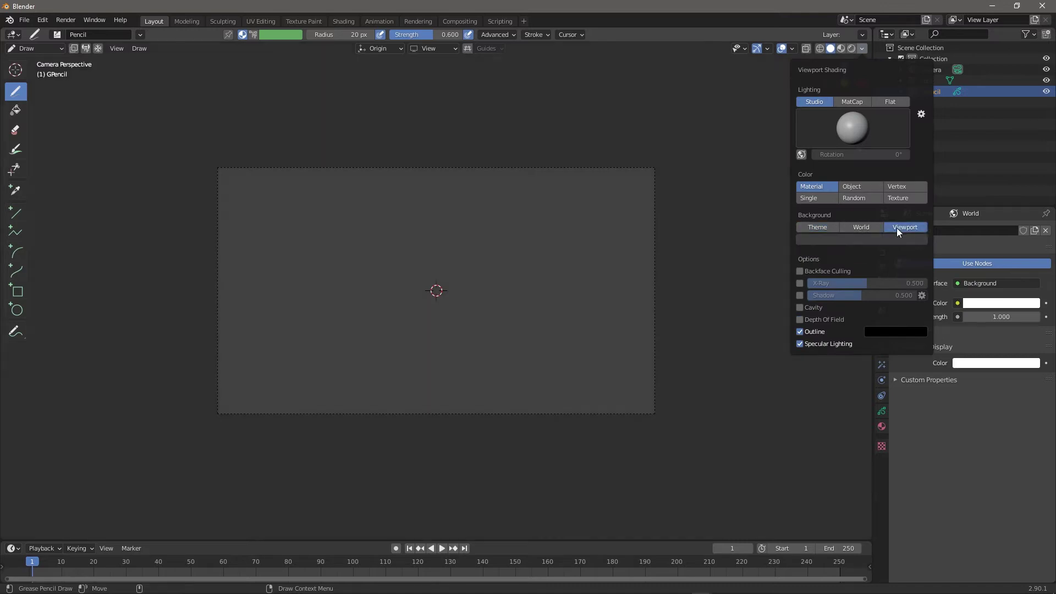
pyautogui.click(855, 239)
pyautogui.moveTo(890, 144); pyautogui.dragTo(890, 98)
pyautogui.moveTo(380, 301)
pyautogui.mouseDown()
pyautogui.moveTo(360, 280)
pyautogui.moveTo(364, 245)
pyautogui.moveTo(501, 264)
pyautogui.mouseUp()
pyautogui.hotkey('ctrl', 'z')
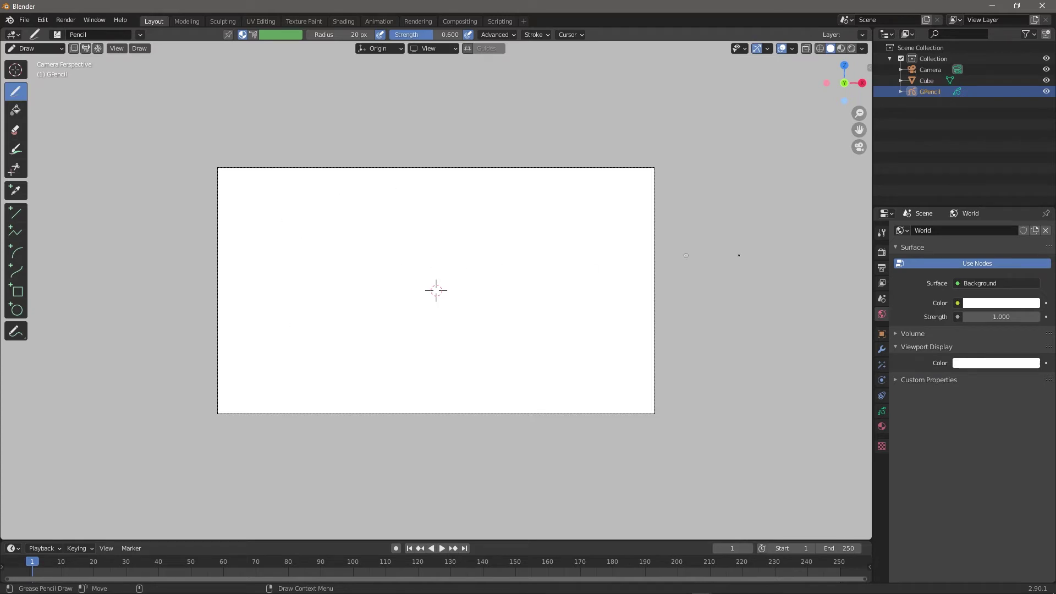
# - Set the View Transform in the scene's Color Management to Standard
pyautogui.click(882, 252)
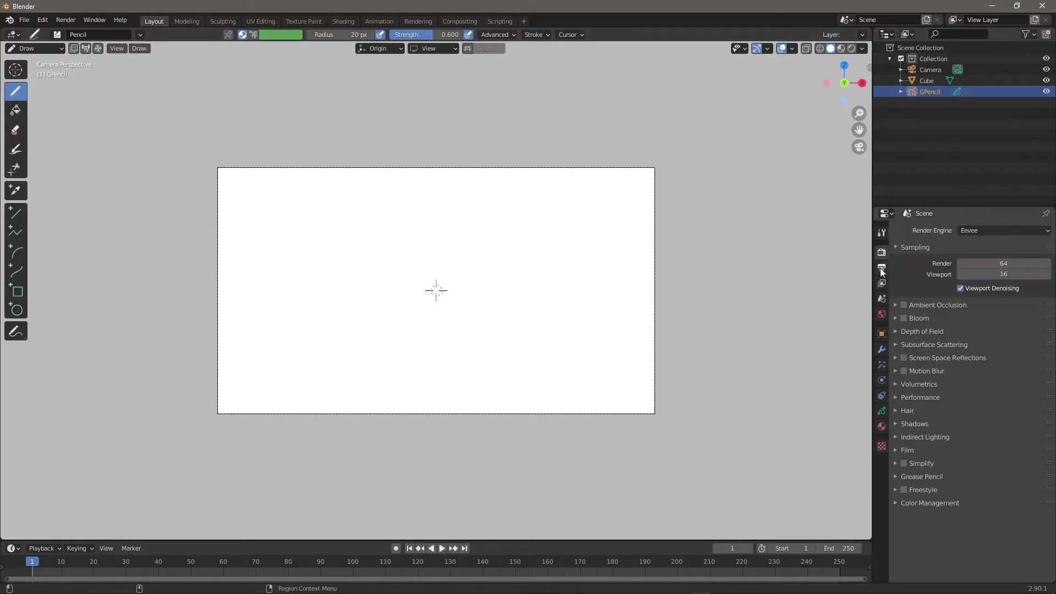
pyautogui.click(882, 268)
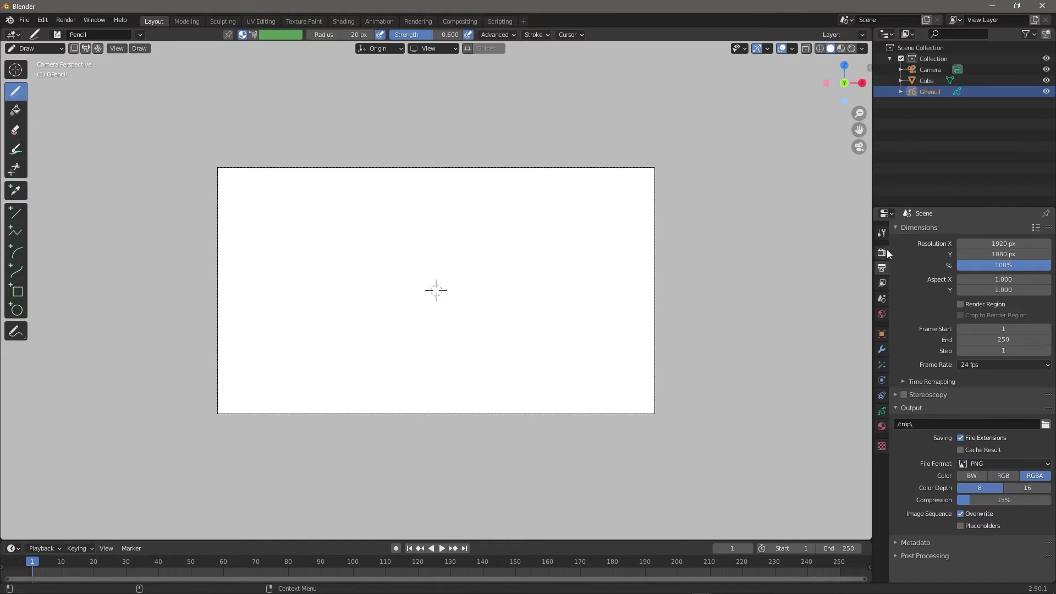
pyautogui.click(883, 252)
pyautogui.click(914, 503)
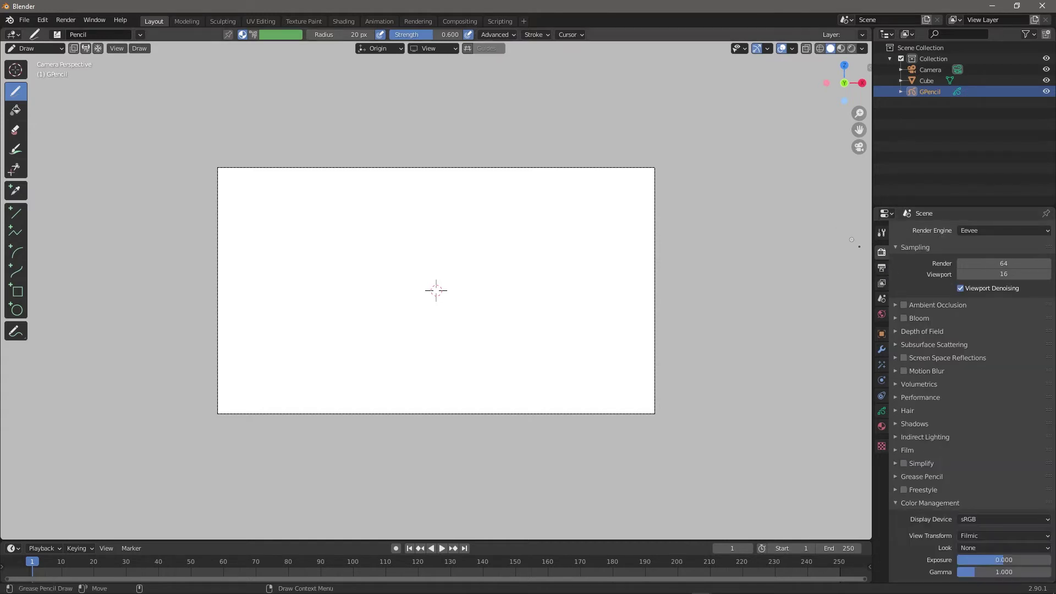
pyautogui.scroll(-1, 923, 533)
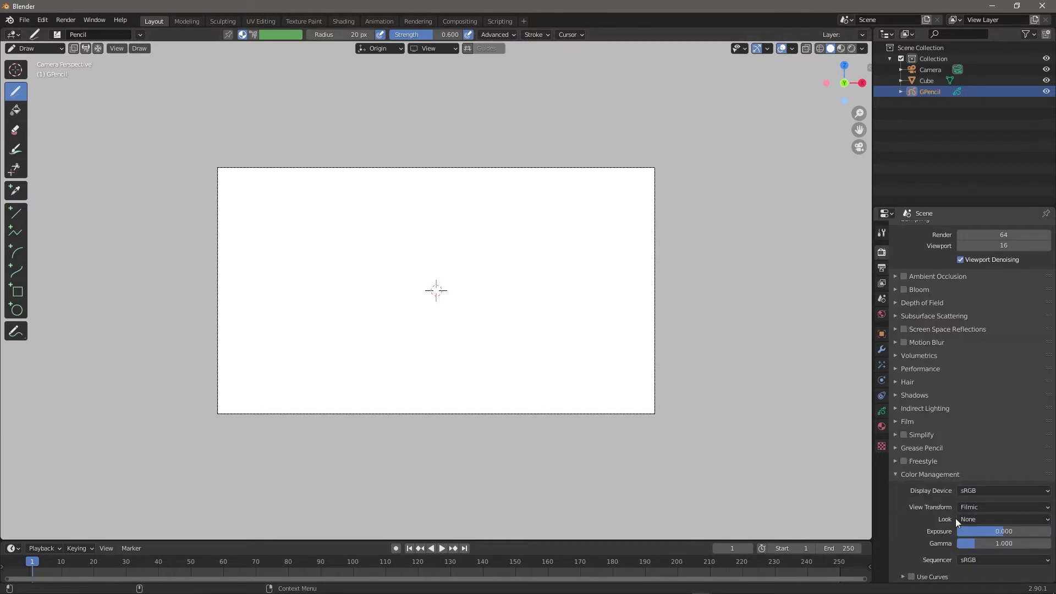
pyautogui.click(981, 505)
pyautogui.click(983, 493)
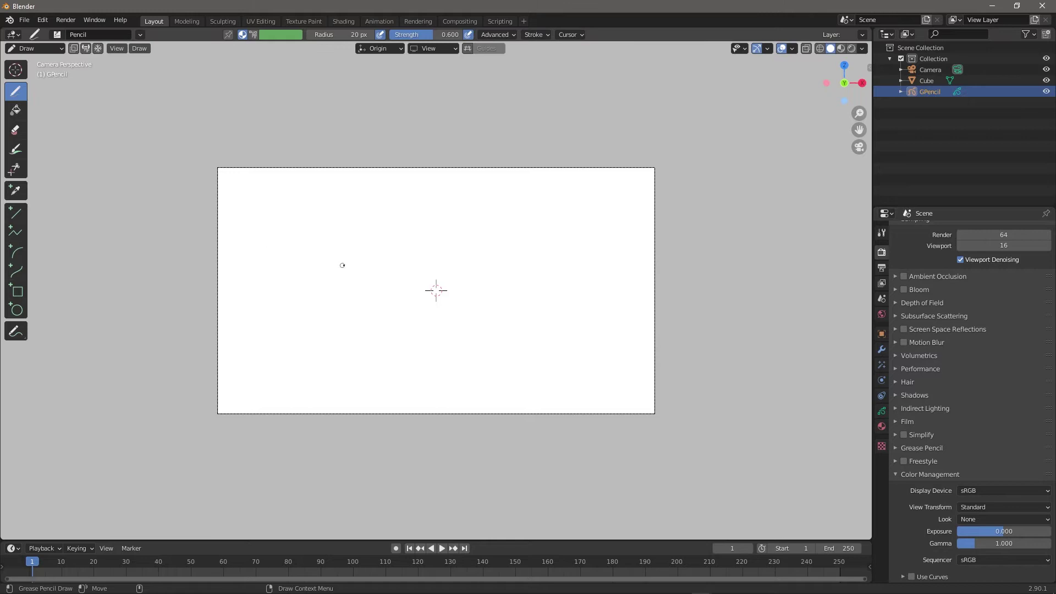
# - Draw a looping test stroke on the white canvas and inspect it up close
pyautogui.moveTo(342, 311)
pyautogui.mouseDown()
pyautogui.moveTo(385, 253)
pyautogui.moveTo(504, 354)
pyautogui.moveTo(521, 319)
pyautogui.mouseUp()
pyautogui.scroll(4, 495, 311)
pyautogui.scroll(-2, 471, 302)
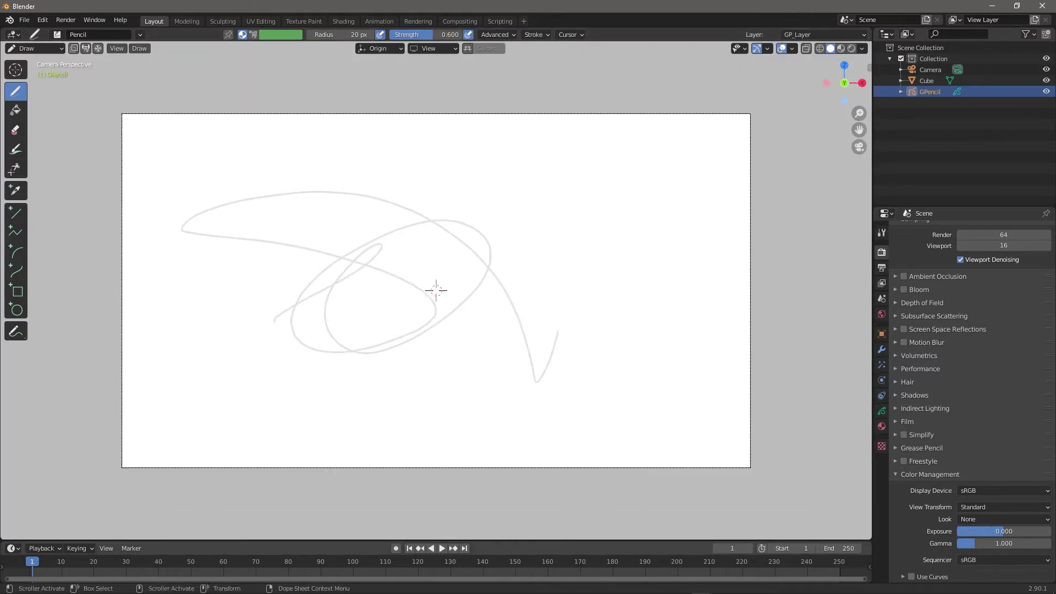
# - Switch to the Blender window with the 2D Animation file for comparison and close it
pyautogui.moveTo(682, 589)
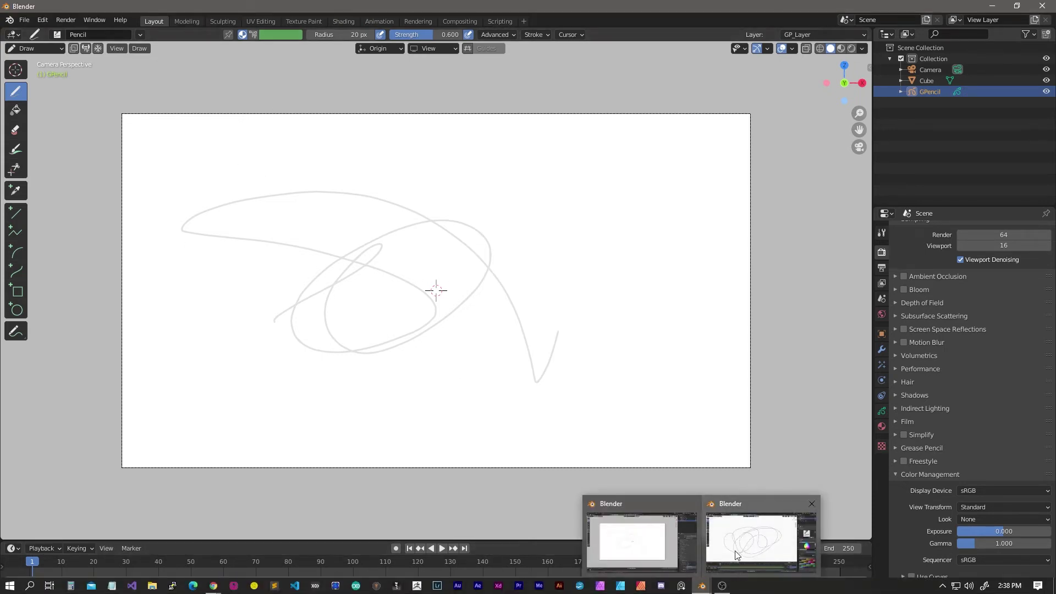
pyautogui.click(738, 536)
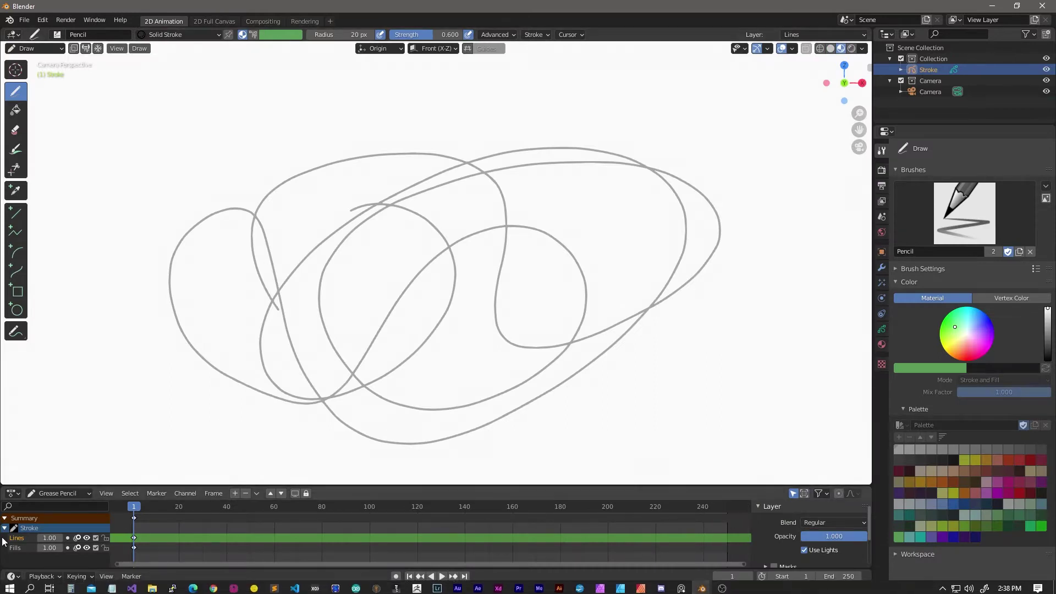
pyautogui.click(1042, 5)
pyautogui.press('Escape')
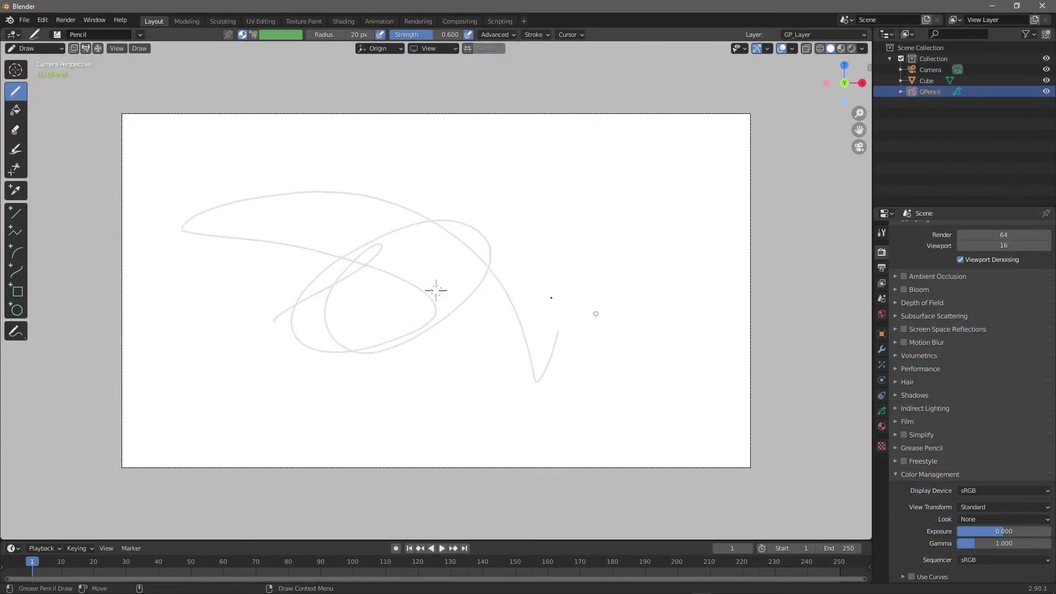
# - Undo the looping test stroke on the canvas
pyautogui.scroll(-2, 399, 348)
pyautogui.hotkey('ctrl', 'z')
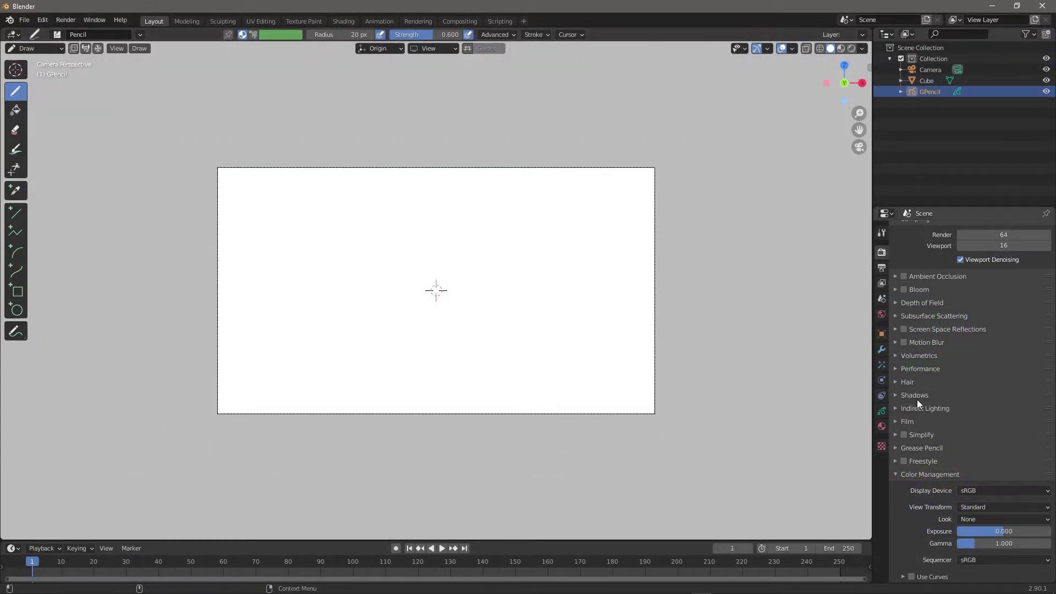
# - Enlarge the timeline area and turn it into a Dope Sheet in Grease Pencil mode
pyautogui.click(882, 410)
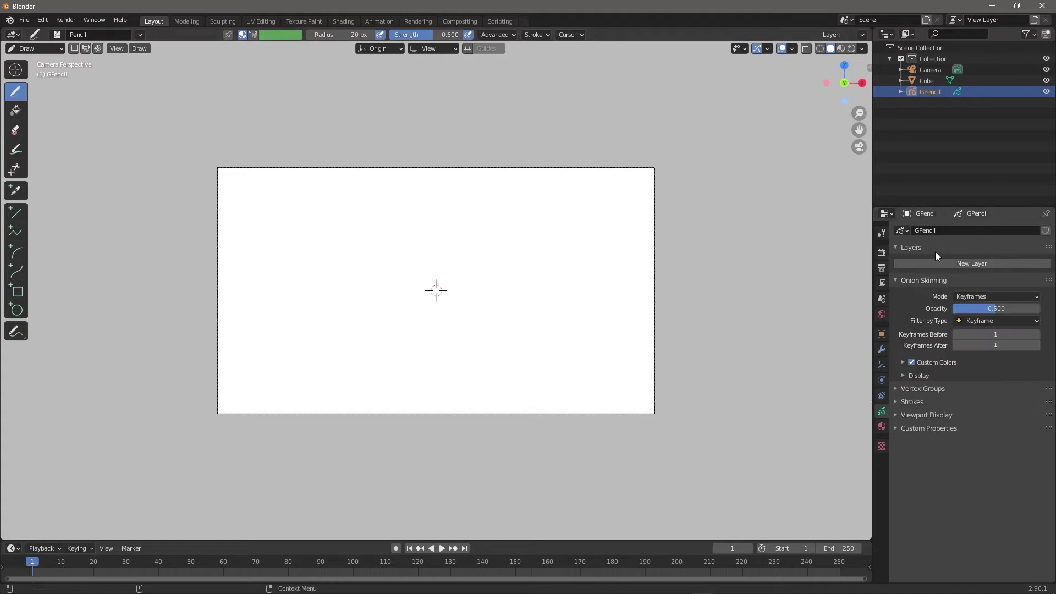
pyautogui.moveTo(271, 542); pyautogui.dragTo(274, 424)
pyautogui.click(12, 432)
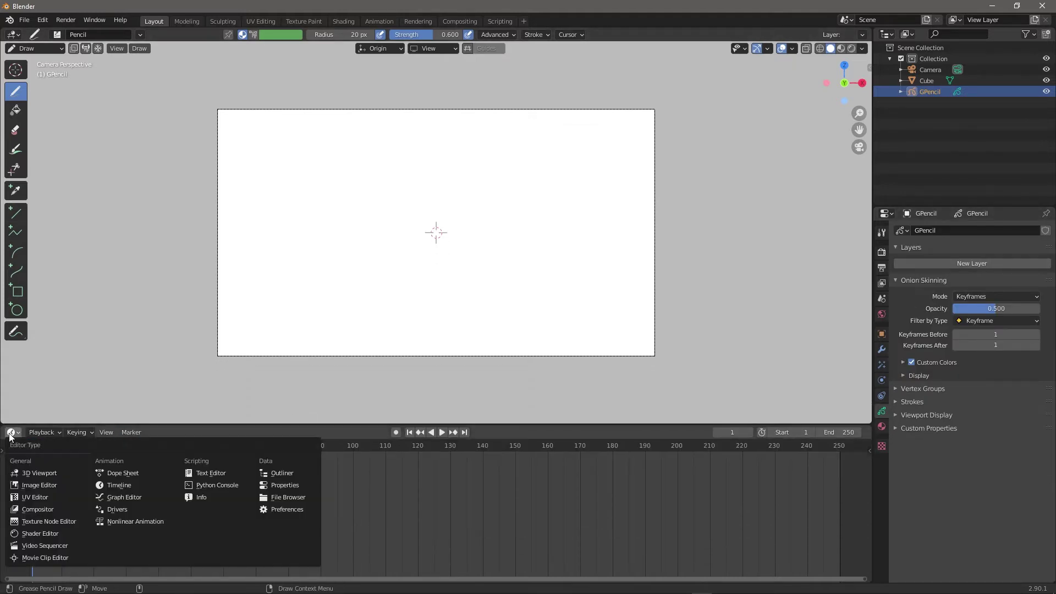
pyautogui.click(12, 432)
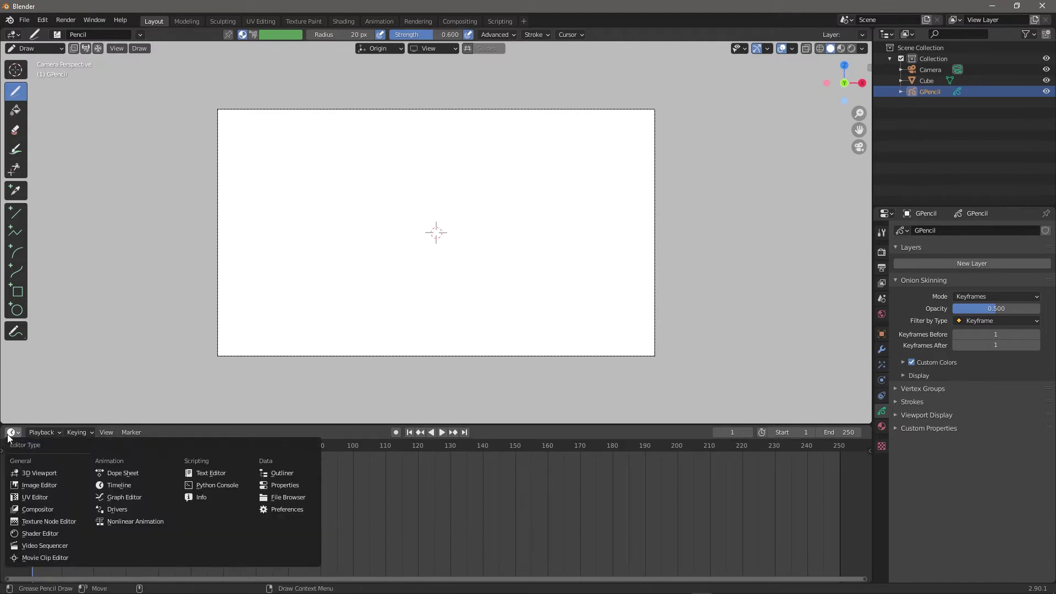
pyautogui.click(112, 474)
pyautogui.click(59, 435)
pyautogui.click(66, 482)
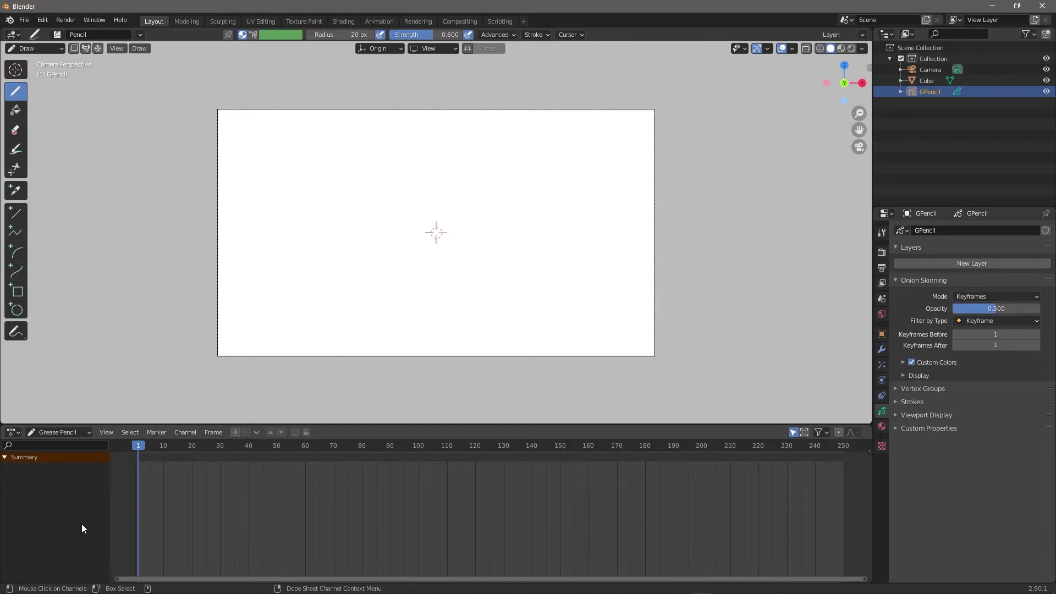
# - Add a new Grease Pencil layer to the GPencil object and name it "outline"
pyautogui.click(938, 263)
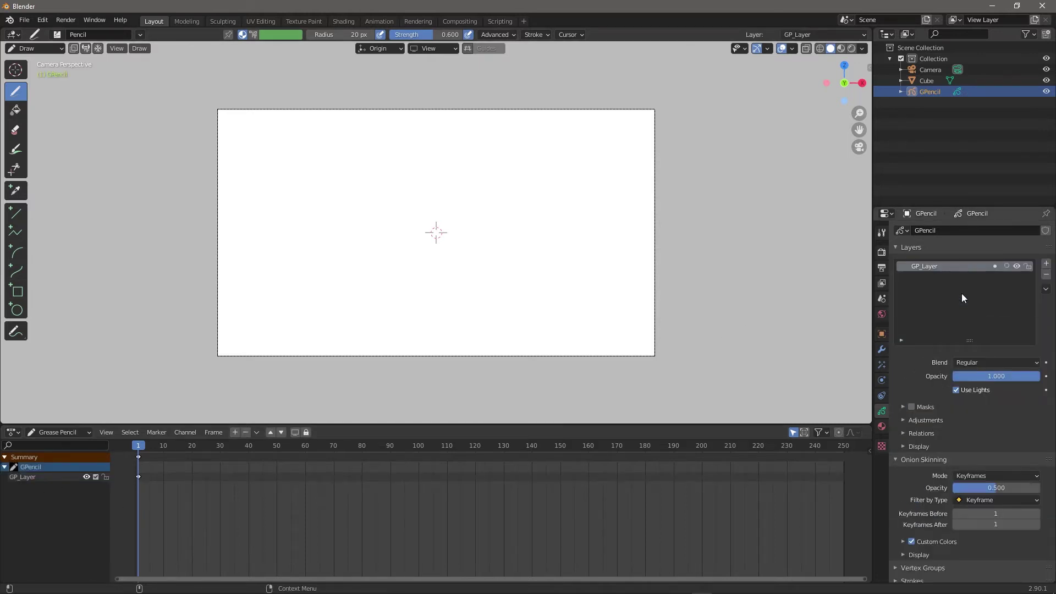
pyautogui.doubleClick(926, 266)
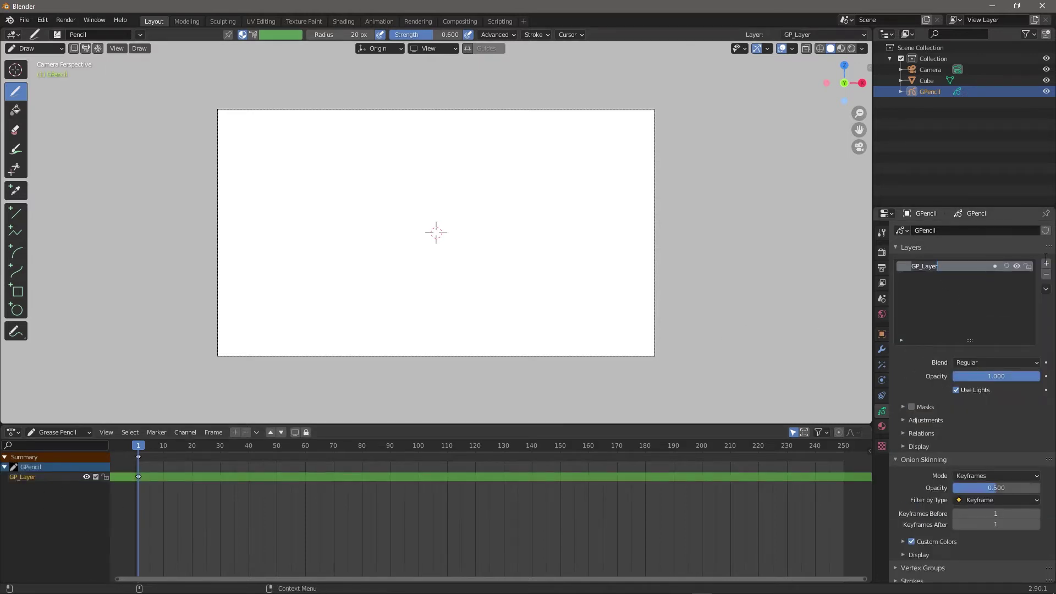
pyautogui.write('outline')
pyautogui.press('Return')
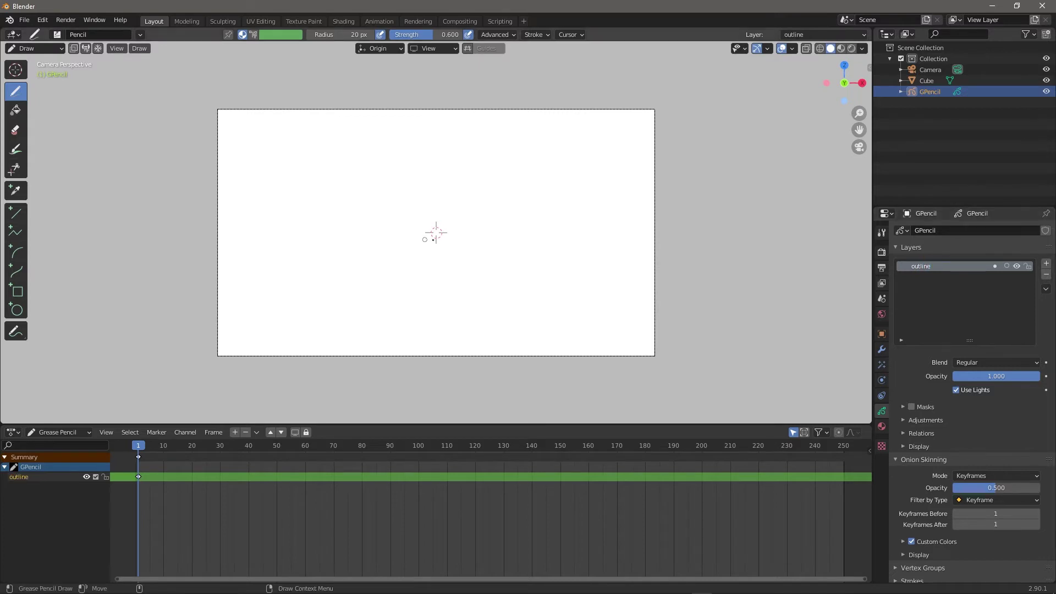
# - Draw a looping test stroke on the outline layer and delete its keyframe at frame 1
pyautogui.moveTo(338, 225)
pyautogui.mouseDown()
pyautogui.moveTo(440, 205)
pyautogui.moveTo(366, 320)
pyautogui.mouseUp()
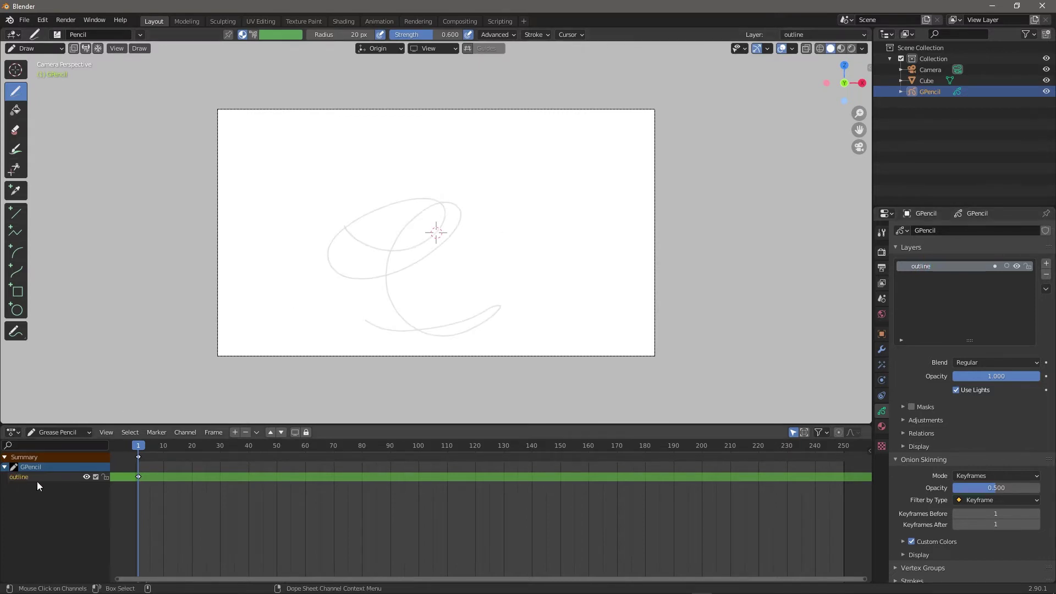
pyautogui.press('x')
pyautogui.click(152, 477)
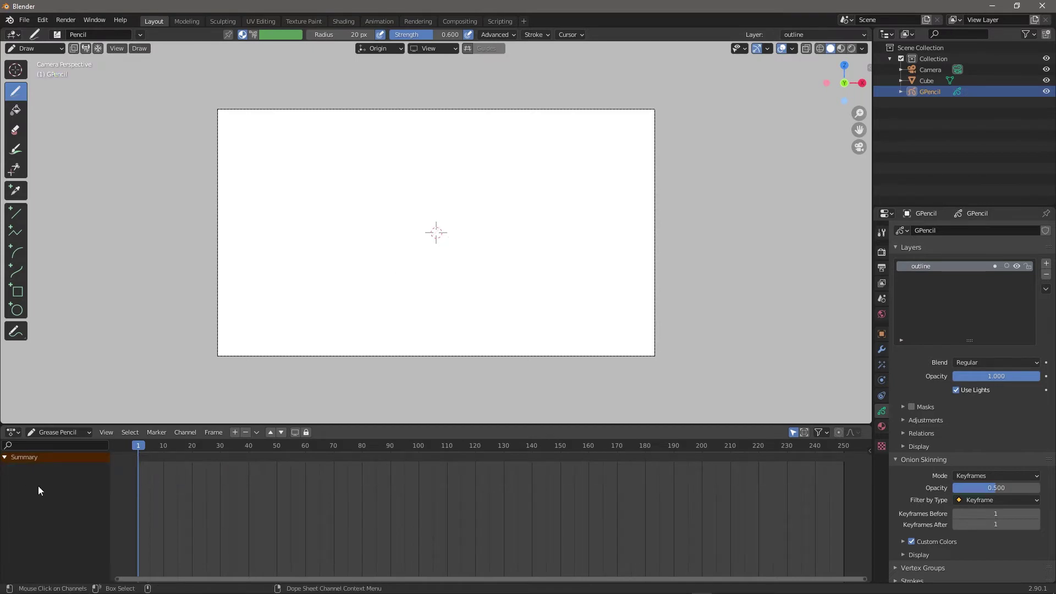
# - Draw test strokes at frames 1 and 31, undo the one at frame 31 and delete the frame 1 keyframe
pyautogui.moveTo(394, 290)
pyautogui.mouseDown()
pyautogui.moveTo(418, 205)
pyautogui.moveTo(572, 216)
pyautogui.mouseUp()
pyautogui.click(223, 445)
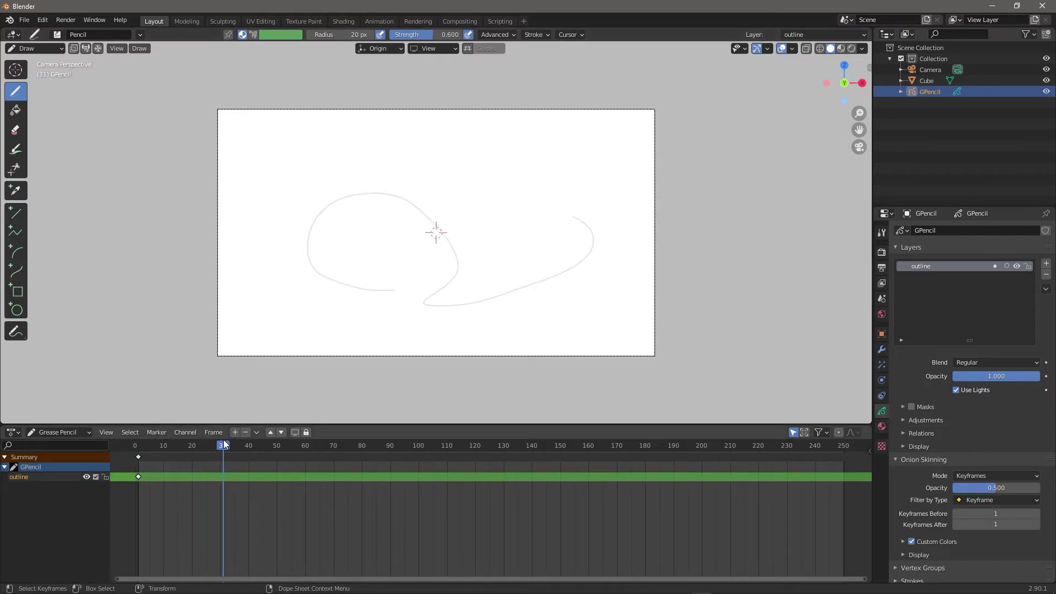
pyautogui.moveTo(465, 245); pyautogui.dragTo(422, 299)
pyautogui.moveTo(223, 443)
pyautogui.mouseDown()
pyautogui.moveTo(149, 447)
pyautogui.moveTo(224, 446)
pyautogui.mouseUp()
pyautogui.hotkey('ctrl', 'z')
pyautogui.hotkey('shift', 'Left')
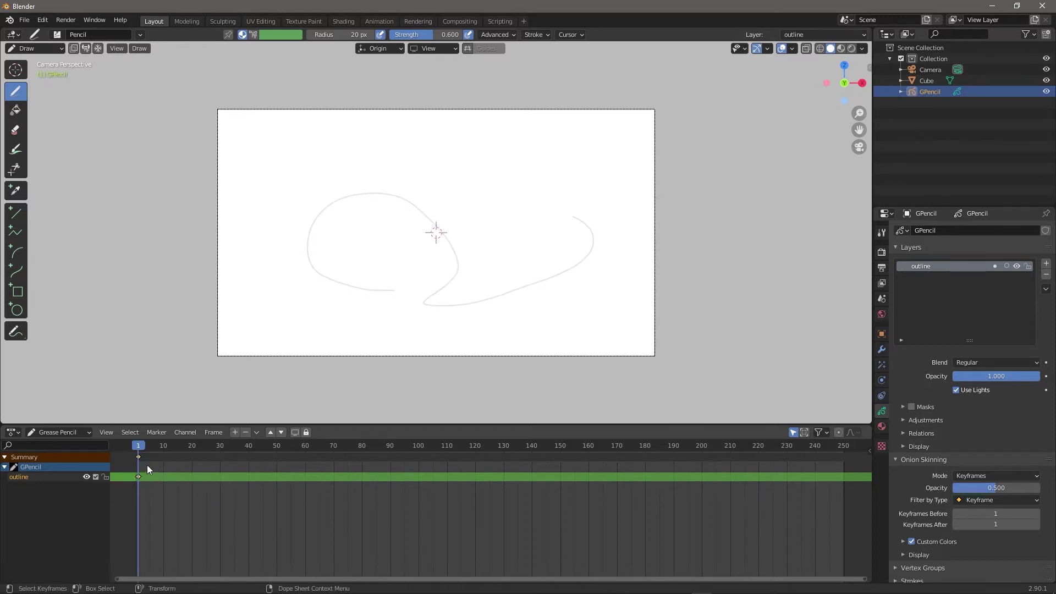
pyautogui.press('x')
pyautogui.click(146, 471)
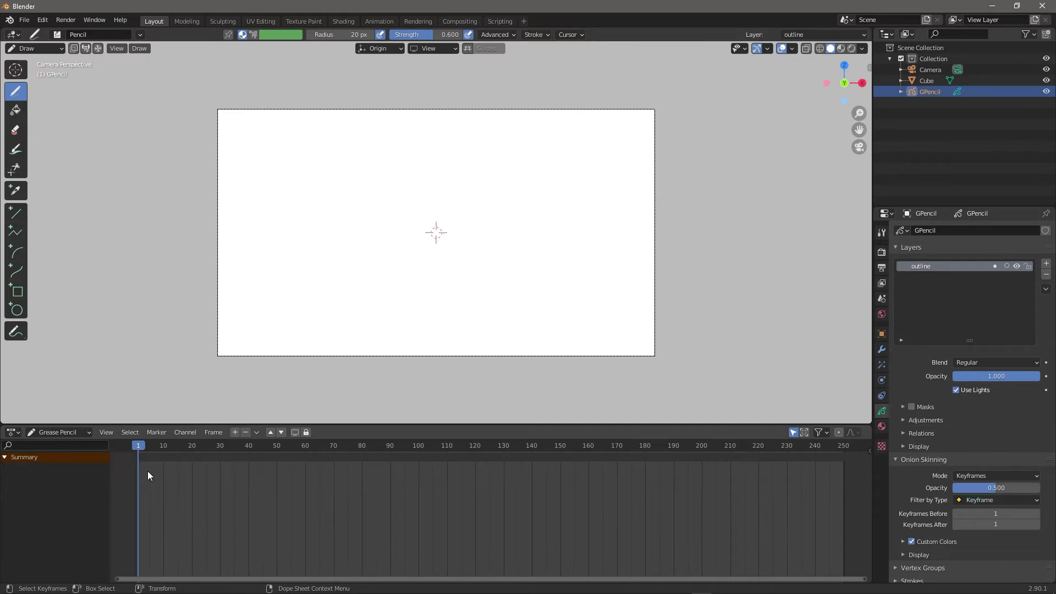
# - Shrink the Dope Sheet area and draw an arrow on the canvas pointing to the Object Data properties
pyautogui.scroll(5, 474, 214)
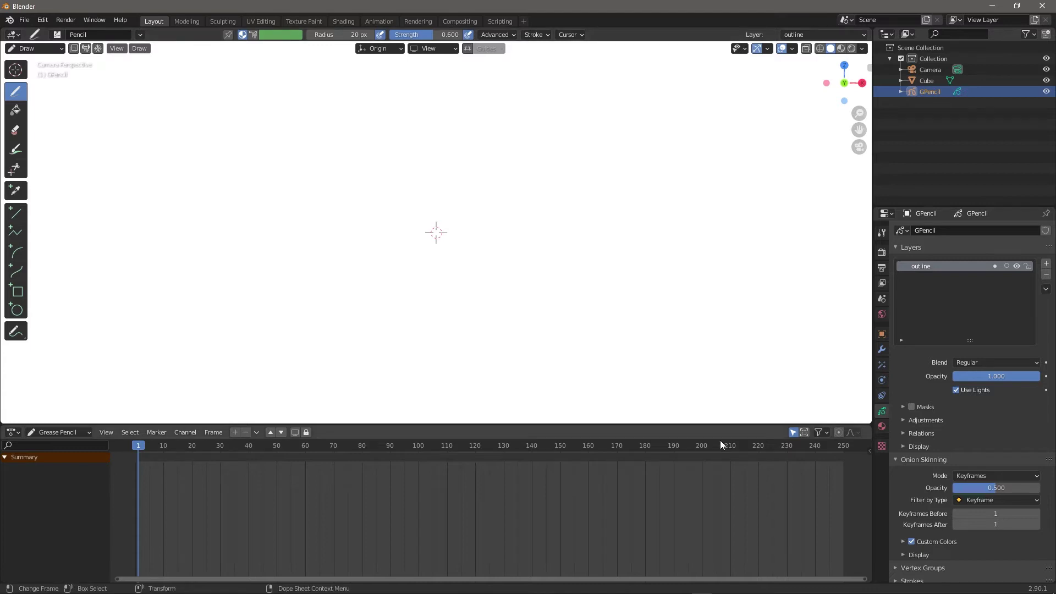
pyautogui.moveTo(709, 423); pyautogui.dragTo(705, 537)
pyautogui.moveTo(773, 434)
pyautogui.mouseDown()
pyautogui.moveTo(829, 408)
pyautogui.moveTo(858, 412)
pyautogui.moveTo(857, 402)
pyautogui.moveTo(842, 427)
pyautogui.mouseUp()
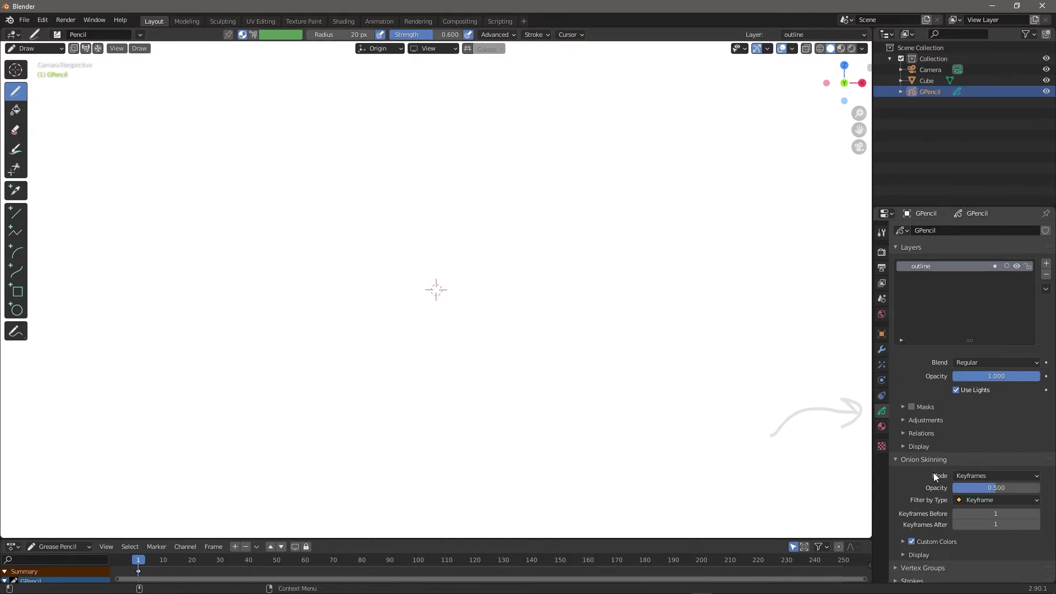
# - Enable the Onion Skin and Canvas grid overlays for Grease Pencil in the viewport
pyautogui.scroll(-2, 938, 421)
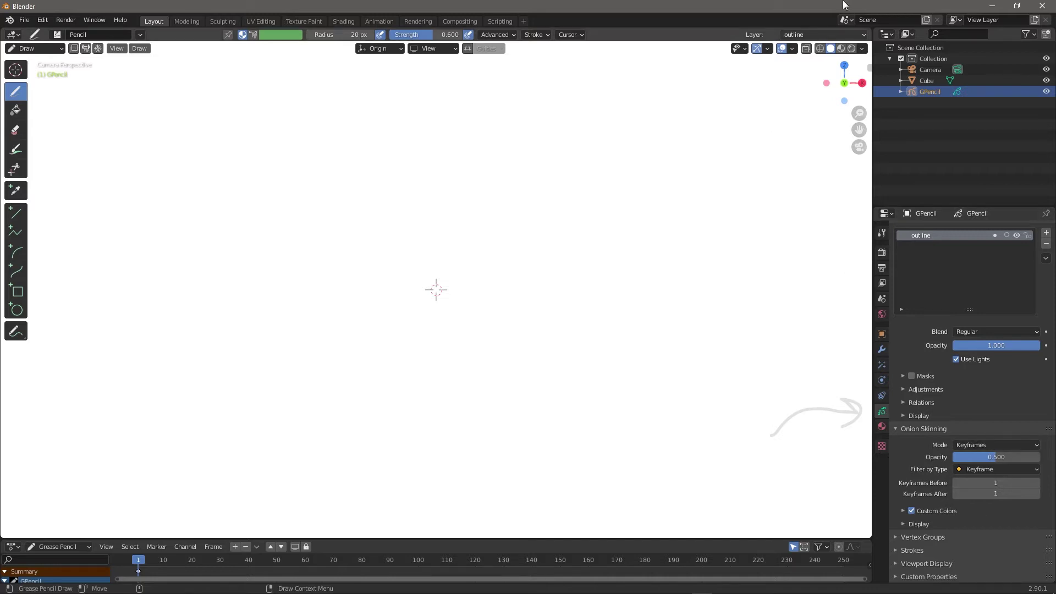
pyautogui.click(792, 49)
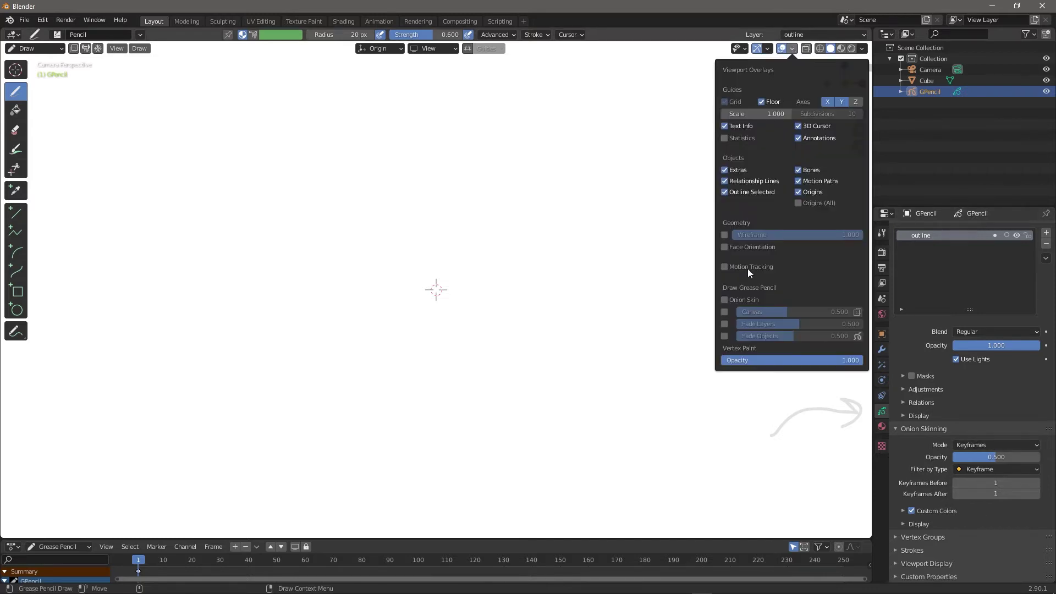
pyautogui.click(725, 300)
pyautogui.click(724, 312)
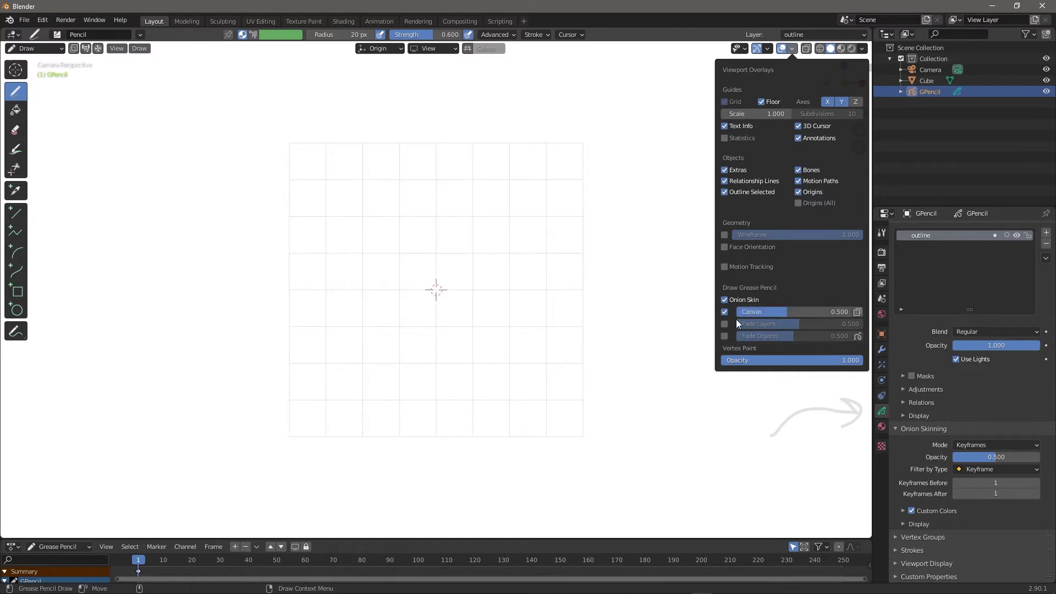
# - Draw test strokes over the canvas grid from several viewing angles and undo them
pyautogui.scroll(-3, 530, 266)
pyautogui.moveTo(576, 261)
pyautogui.mouseDown(button='middle')
pyautogui.moveTo(517, 286)
pyautogui.moveTo(559, 300)
pyautogui.moveTo(585, 266)
pyautogui.moveTo(451, 330)
pyautogui.moveTo(439, 287)
pyautogui.mouseUp(button='middle')
pyautogui.moveTo(449, 266); pyautogui.dragTo(437, 306)
pyautogui.moveTo(437, 306)
pyautogui.mouseDown(button='middle')
pyautogui.moveTo(542, 354)
pyautogui.moveTo(554, 302)
pyautogui.moveTo(543, 295)
pyautogui.moveTo(413, 296)
pyautogui.moveTo(550, 341)
pyautogui.moveTo(561, 325)
pyautogui.moveTo(551, 319)
pyautogui.mouseUp(button='middle')
pyautogui.moveTo(407, 264)
pyautogui.mouseDown()
pyautogui.moveTo(434, 300)
pyautogui.moveTo(448, 286)
pyautogui.mouseUp()
pyautogui.moveTo(448, 286)
pyautogui.mouseDown(button='middle')
pyautogui.moveTo(549, 330)
pyautogui.moveTo(618, 313)
pyautogui.moveTo(591, 327)
pyautogui.mouseUp(button='middle')
pyautogui.hotkey('ctrl', 'z')
pyautogui.hotkey('ctrl', 'z')
pyautogui.hotkey('ctrl', 'z')
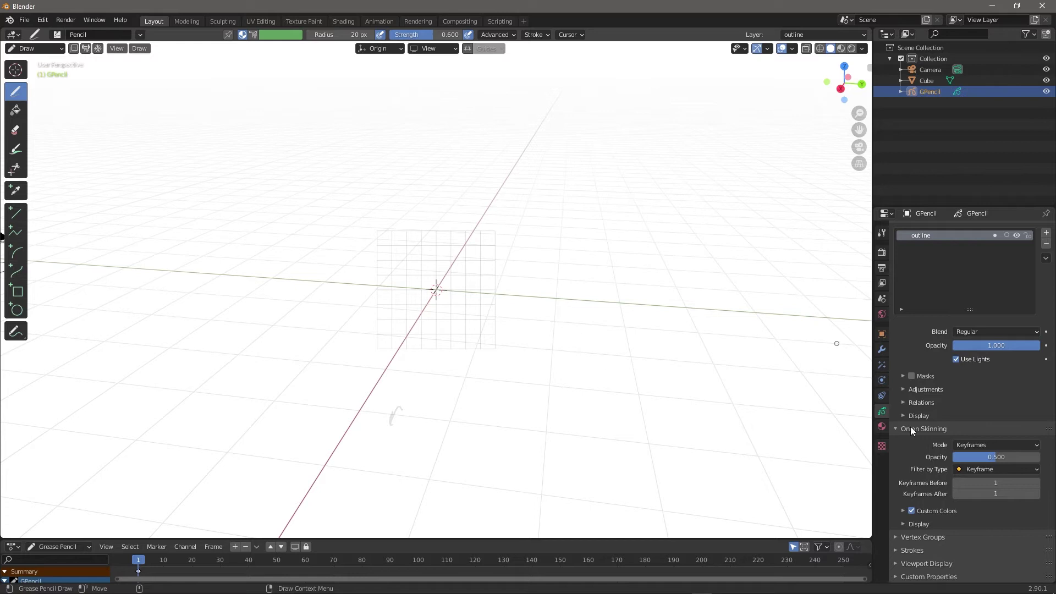
pyautogui.moveTo(767, 437)
pyautogui.mouseDown(button='middle')
pyautogui.moveTo(761, 425)
pyautogui.moveTo(767, 436)
pyautogui.mouseUp(button='middle')
pyautogui.moveTo(766, 438); pyautogui.dragTo(865, 411)
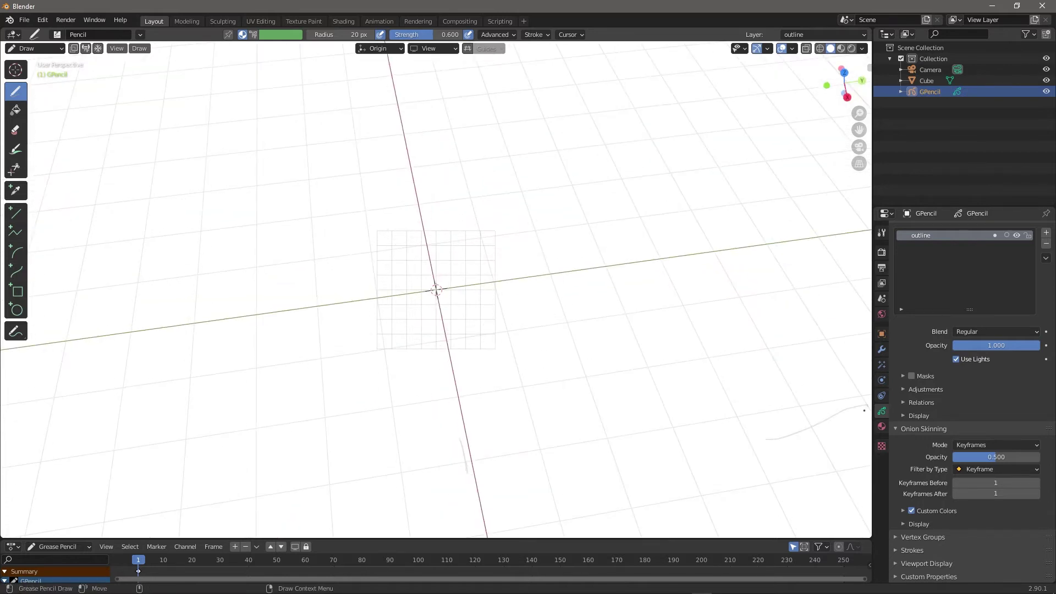
pyautogui.hotkey('ctrl', 'z')
# - Create a new material for the GPencil object and name it "blockoutline"
pyautogui.click(882, 426)
pyautogui.moveTo(451, 308); pyautogui.dragTo(553, 308, button='middle')
pyautogui.moveTo(506, 311); pyautogui.dragTo(599, 303, button='middle')
pyautogui.click(955, 319)
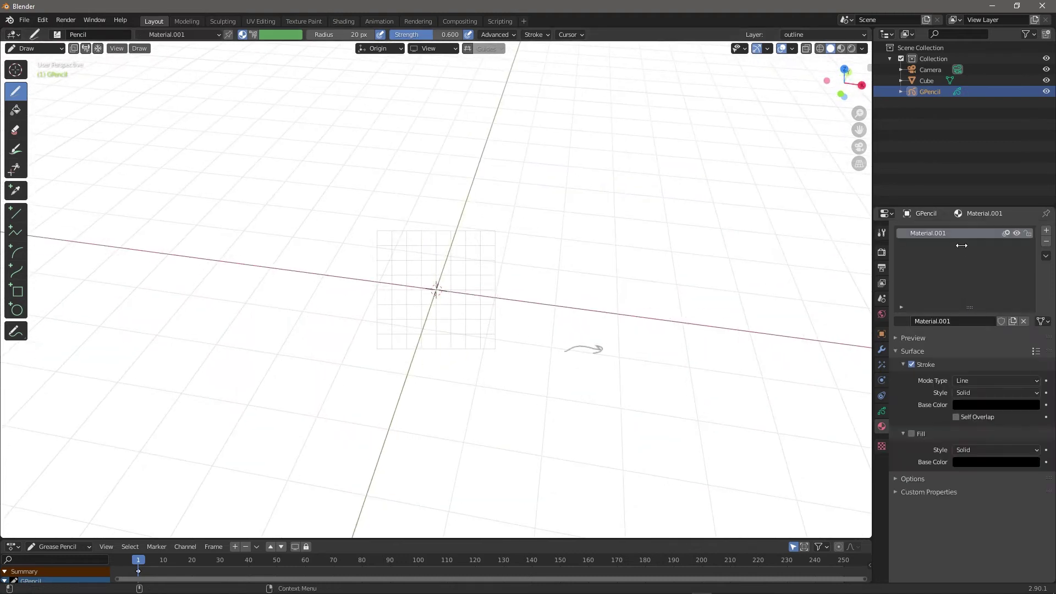
pyautogui.doubleClick(935, 234)
pyautogui.write('blockoutline')
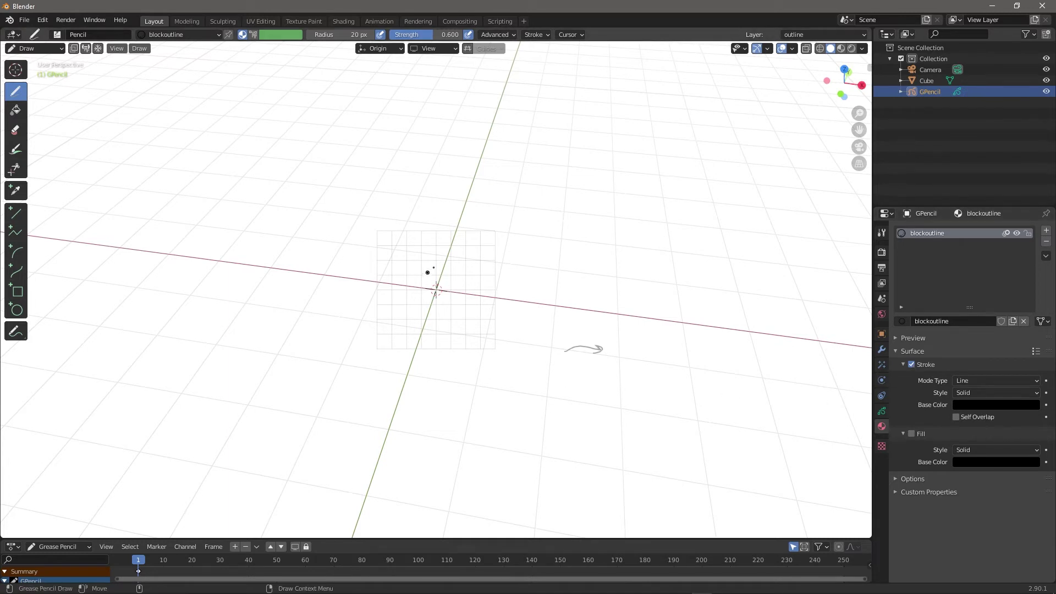
# - Set the Pencil brush strength to 1.000, trying it out with looping test strokes and undoing them
pyautogui.moveTo(492, 271)
pyautogui.mouseDown()
pyautogui.moveTo(391, 330)
pyautogui.moveTo(417, 252)
pyautogui.mouseUp()
pyautogui.scroll(6, 523, 332)
pyautogui.scroll(-1, 523, 335)
pyautogui.hotkey('ctrl', 'z')
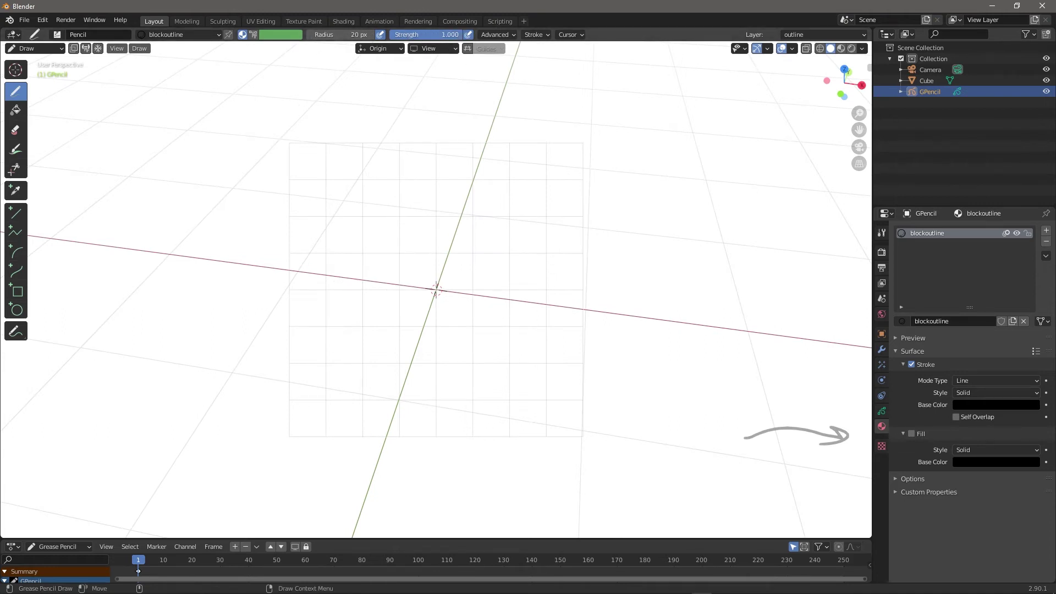
pyautogui.moveTo(424, 332)
pyautogui.mouseDown()
pyautogui.moveTo(431, 290)
pyautogui.moveTo(308, 264)
pyautogui.moveTo(413, 236)
pyautogui.mouseUp()
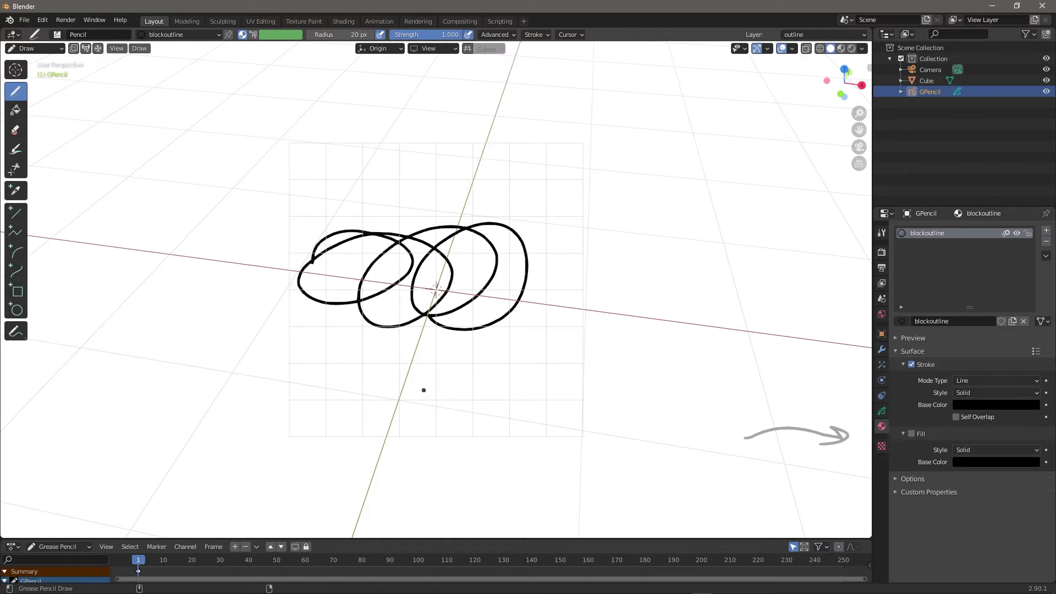
pyautogui.hotkey('ctrl', 'z')
# - Add a second material slot with a new material named "fills"
pyautogui.moveTo(466, 383)
pyautogui.mouseDown(button='middle')
pyautogui.moveTo(429, 380)
pyautogui.moveTo(851, 285)
pyautogui.mouseUp(button='middle')
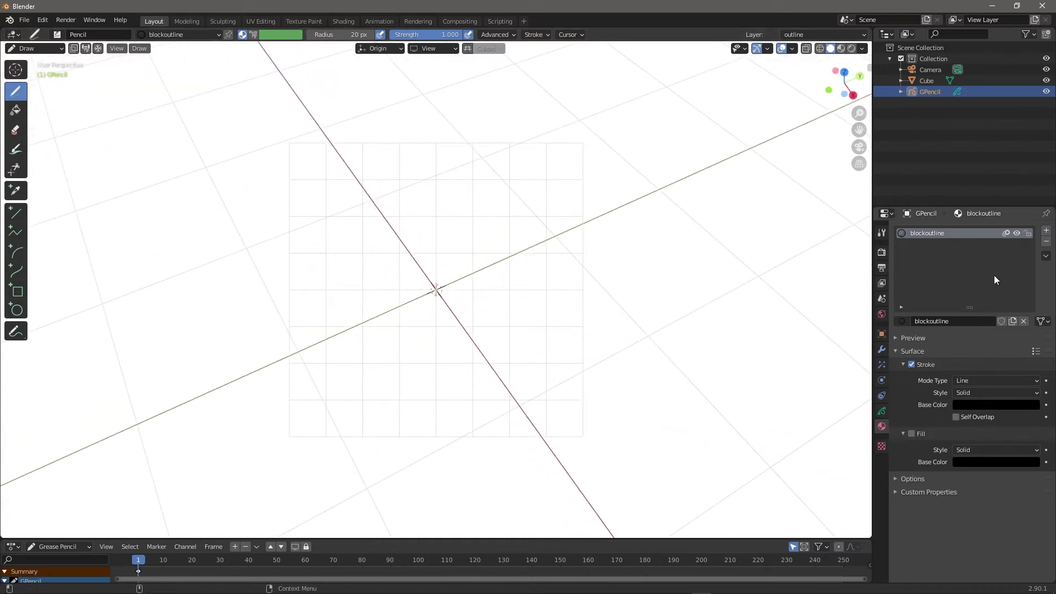
pyautogui.click(1046, 231)
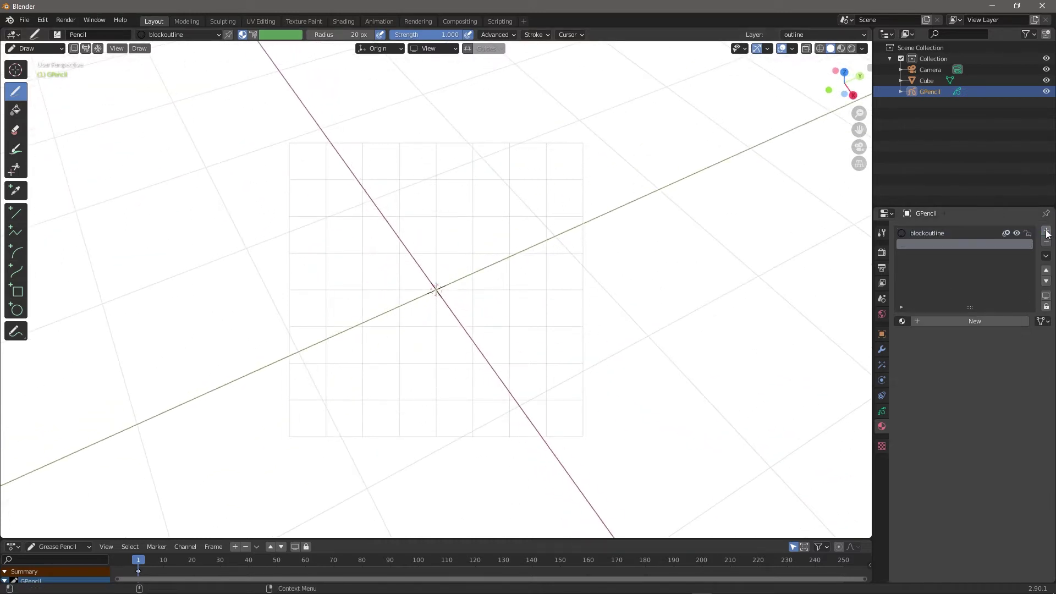
pyautogui.click(930, 320)
pyautogui.write('fi')
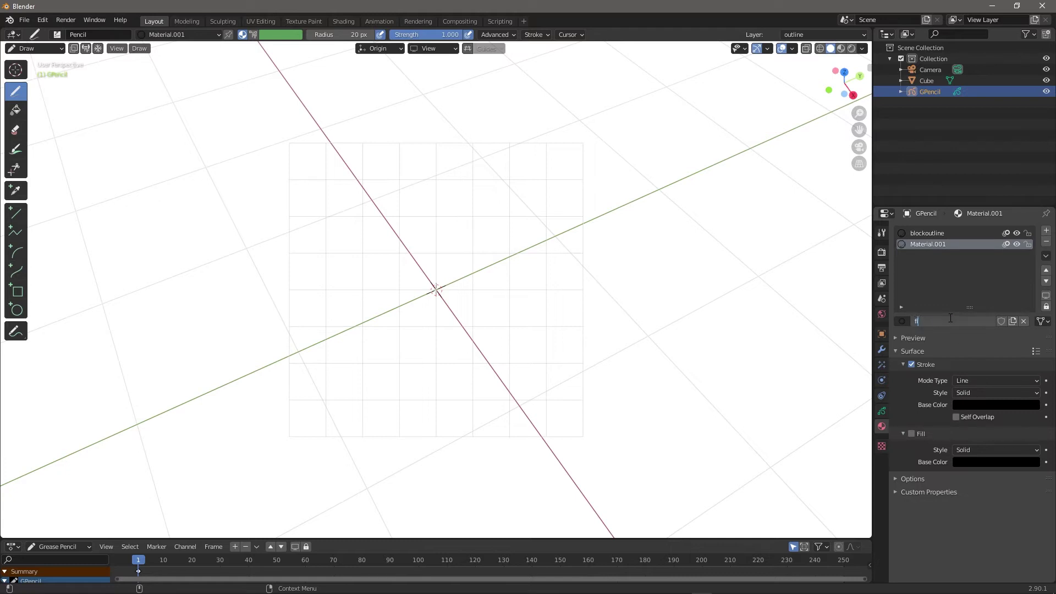
pyautogui.write('lls')
pyautogui.press('Return')
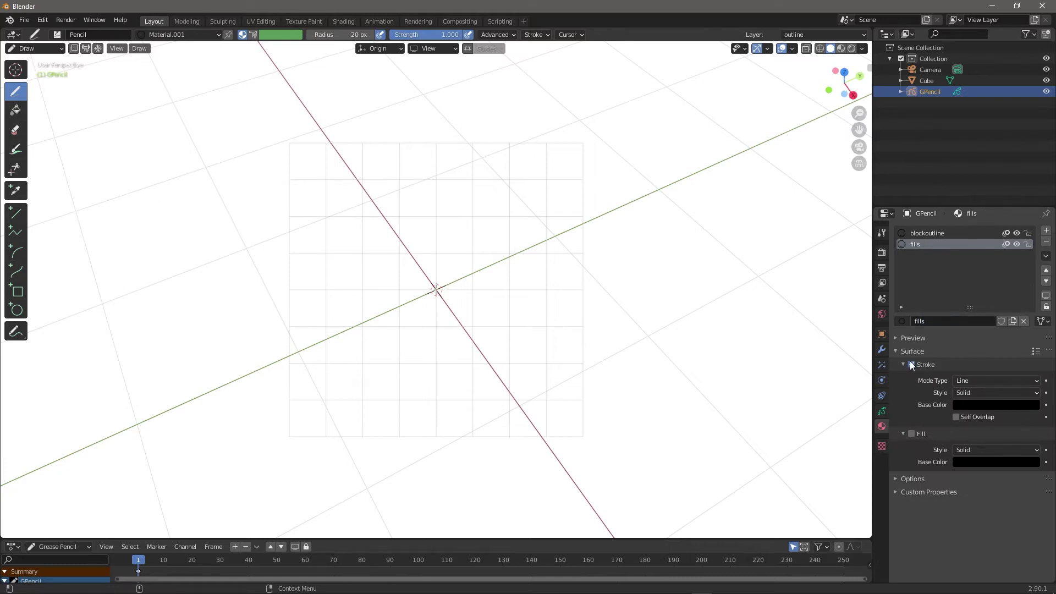
# - Make the fills material fill-only, without stroke, in blue (H 0.605, S 0.845, V 0.753), and draw and undo a test blob
pyautogui.click(997, 464)
pyautogui.click(1004, 337)
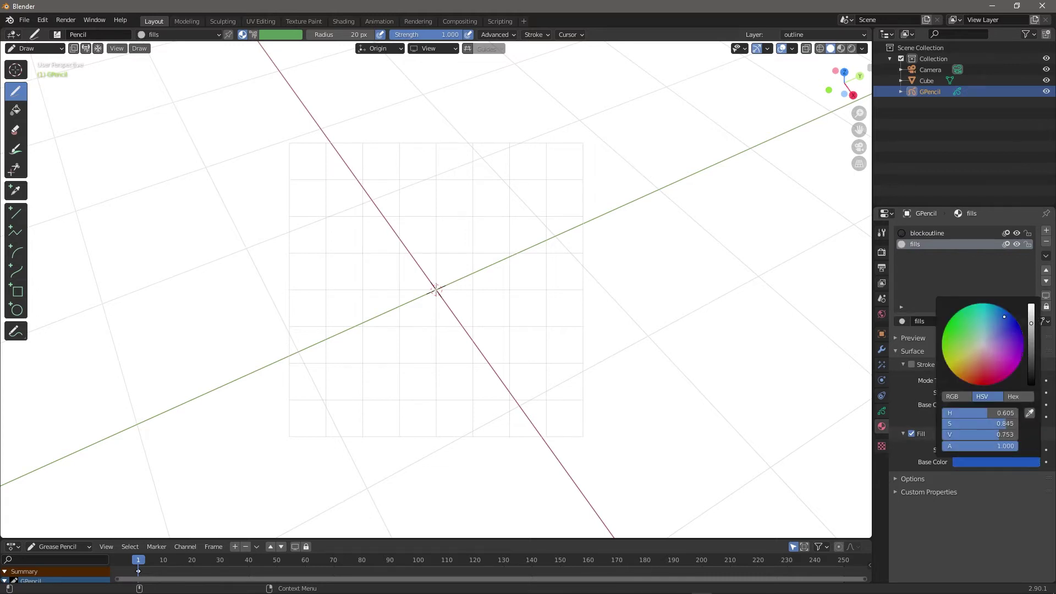
pyautogui.moveTo(431, 244)
pyautogui.mouseDown()
pyautogui.moveTo(392, 320)
pyautogui.moveTo(373, 199)
pyautogui.mouseUp()
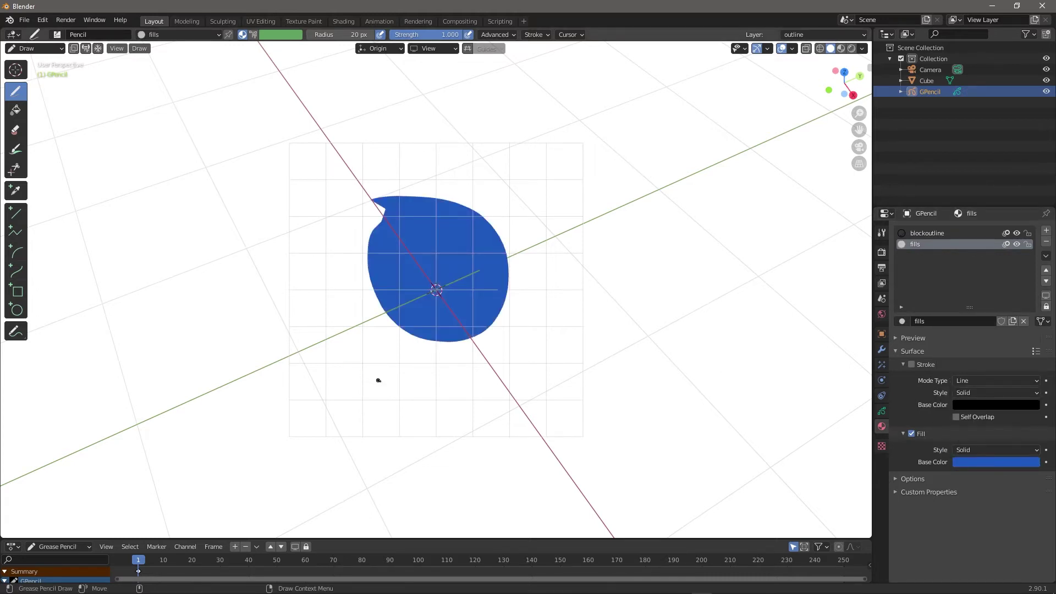
pyautogui.hotkey('ctrl', 'z')
# - Make blockoutline the active material again and enlarge the Dope Sheet area
pyautogui.moveTo(438, 220); pyautogui.dragTo(431, 186, button='middle')
pyautogui.click(925, 233)
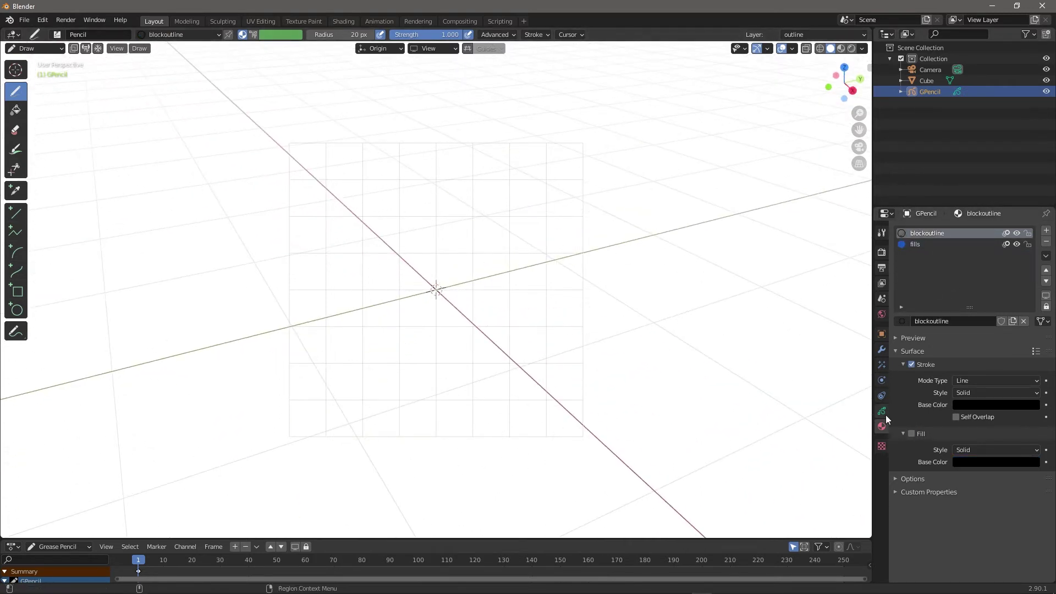
pyautogui.moveTo(384, 538); pyautogui.dragTo(388, 423)
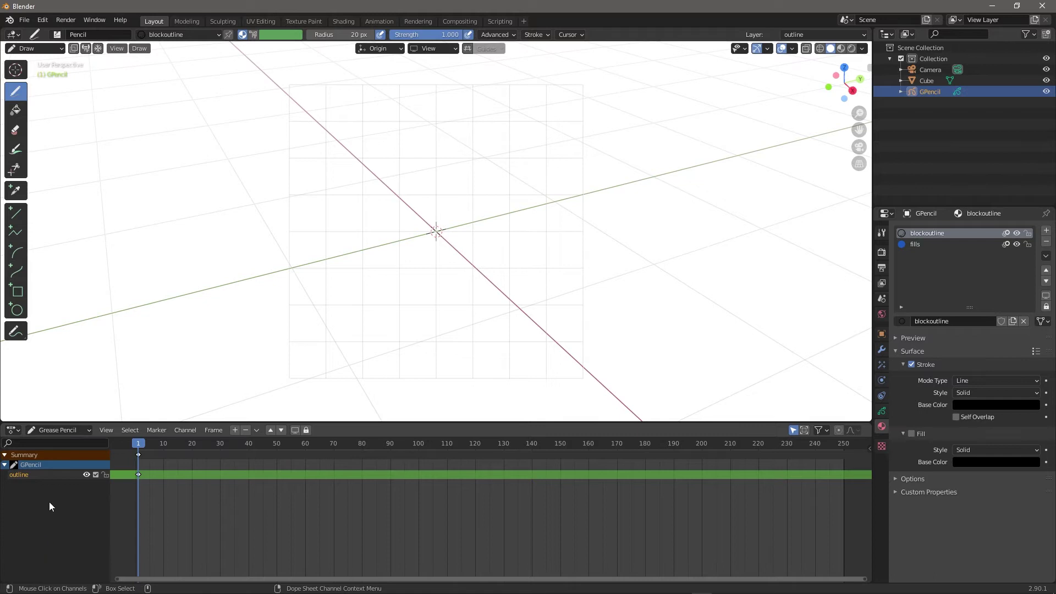
# - Draw loose black strokes below the cube from the side view and switch the GPencil object to Object Mode
pyautogui.moveTo(537, 217)
pyautogui.mouseDown(button='middle')
pyautogui.moveTo(420, 224)
pyautogui.moveTo(486, 236)
pyautogui.moveTo(600, 179)
pyautogui.moveTo(550, 220)
pyautogui.moveTo(484, 236)
pyautogui.moveTo(427, 385)
pyautogui.mouseUp(button='middle')
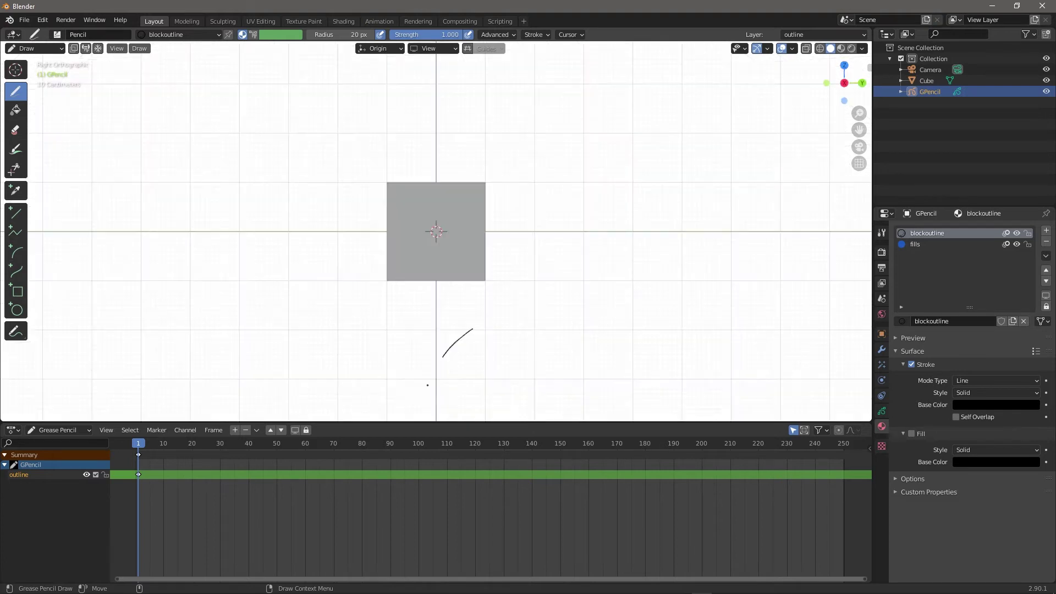
pyautogui.moveTo(554, 179)
pyautogui.mouseDown(button='middle')
pyautogui.moveTo(315, 212)
pyautogui.moveTo(348, 241)
pyautogui.moveTo(339, 232)
pyautogui.mouseUp(button='middle')
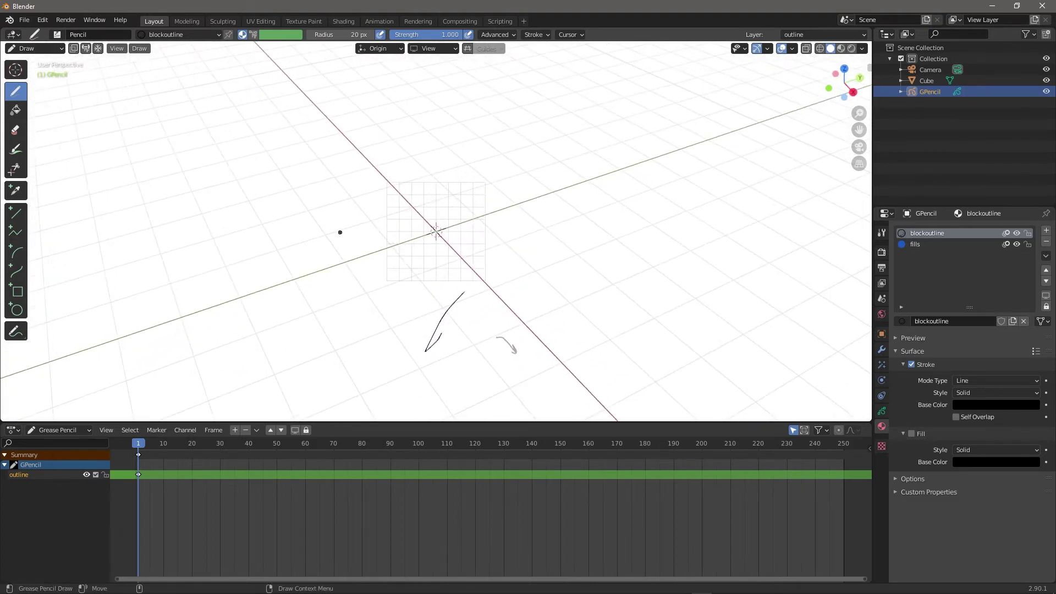
pyautogui.click(34, 48)
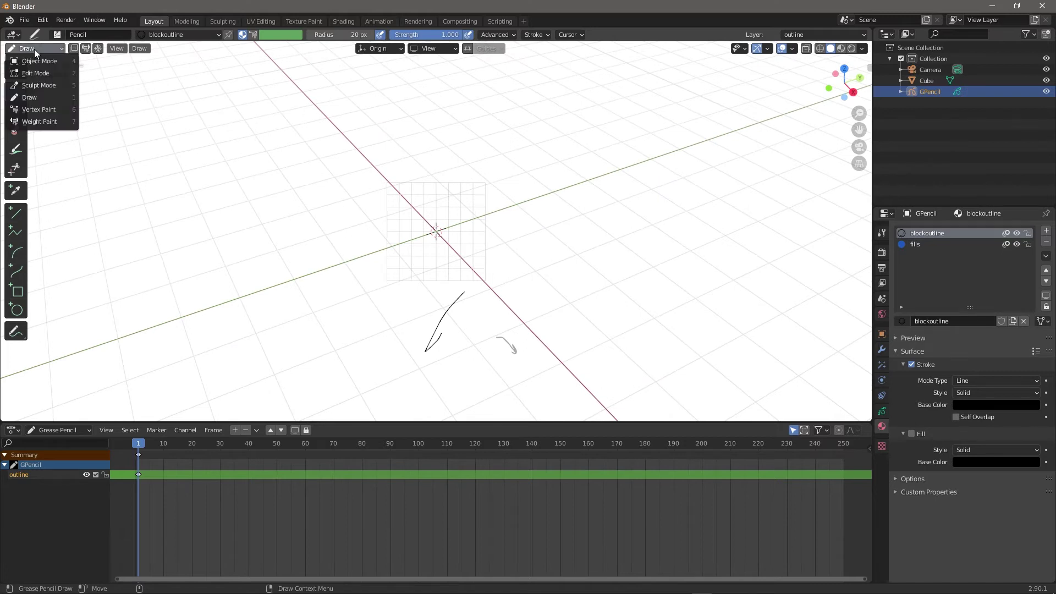
pyautogui.click(33, 42)
pyautogui.moveTo(495, 337); pyautogui.dragTo(605, 388)
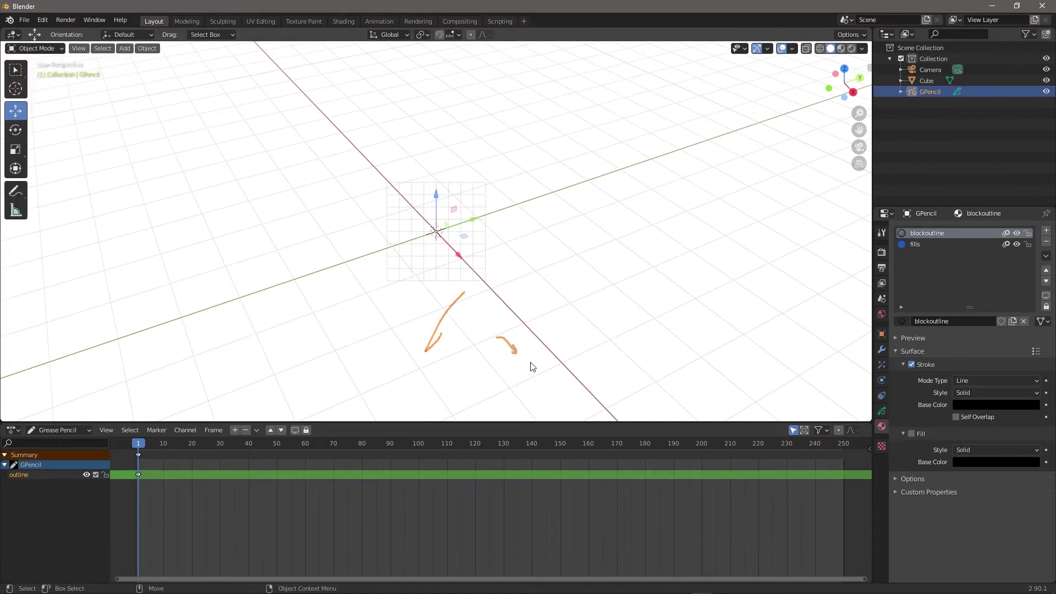
# - Delete the selected GPencil object and add a new blank Grease Pencil object at the origin
pyautogui.press('Delete')
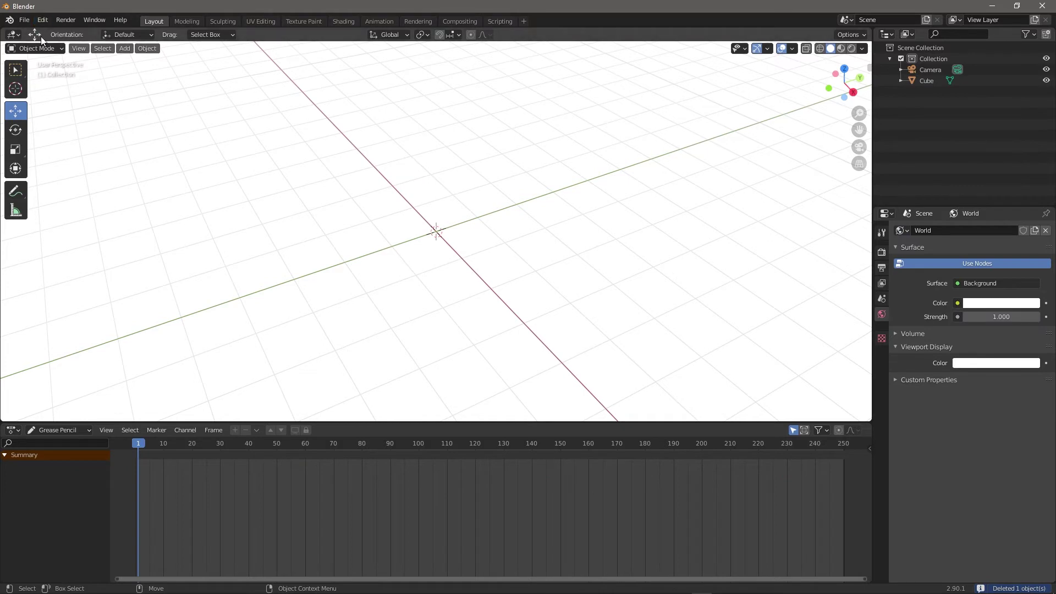
pyautogui.moveTo(462, 203); pyautogui.dragTo(392, 258, button='middle')
pyautogui.moveTo(373, 234); pyautogui.dragTo(493, 272)
pyautogui.moveTo(492, 271); pyautogui.dragTo(457, 231, button='middle')
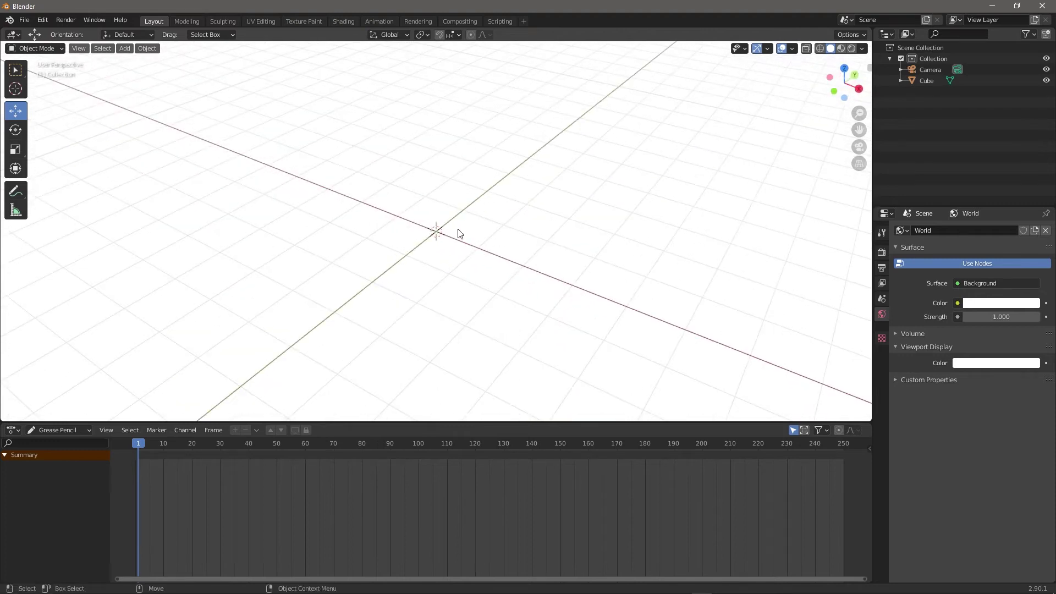
pyautogui.click(121, 48)
pyautogui.moveTo(200, 129)
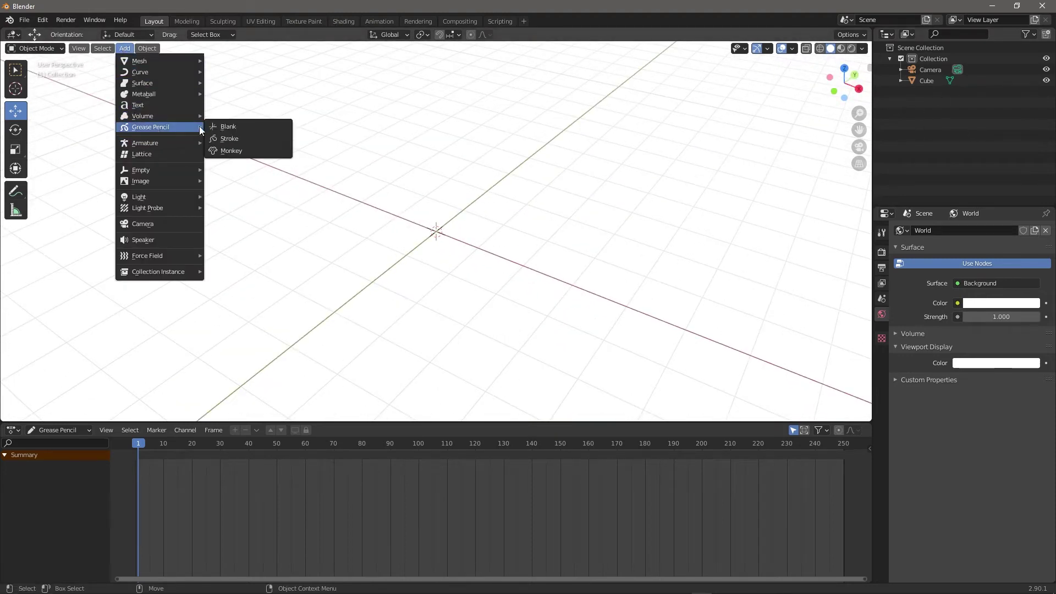
pyautogui.click(236, 127)
# - Switch the new Grease Pencil object to Draw mode
pyautogui.moveTo(570, 259)
pyautogui.mouseDown(button='middle')
pyautogui.moveTo(560, 270)
pyautogui.moveTo(418, 246)
pyautogui.mouseUp(button='middle')
pyautogui.click(34, 48)
pyautogui.click(33, 99)
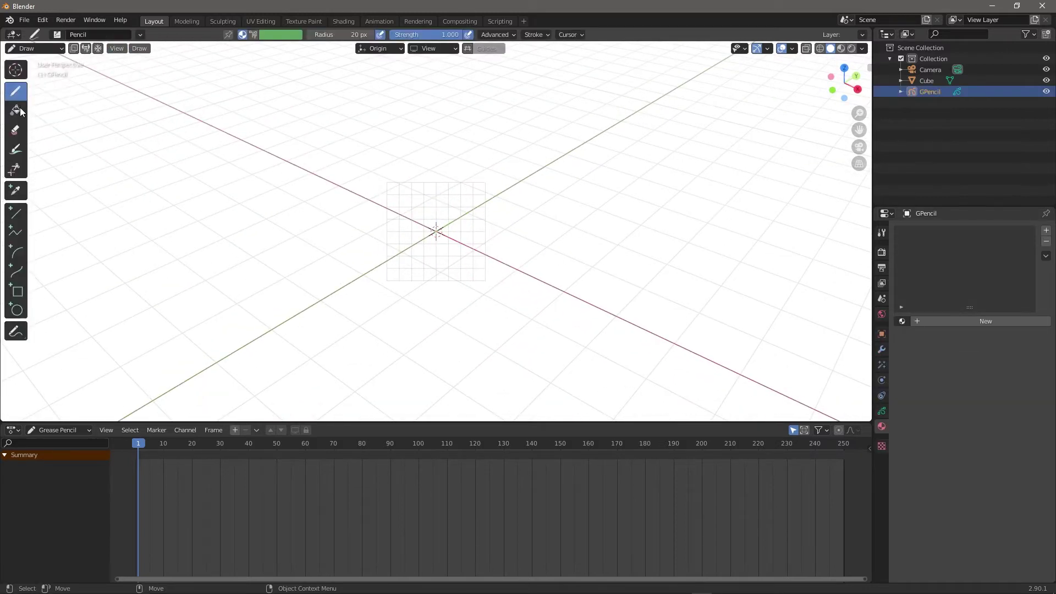
pyautogui.scroll(3, 418, 182)
pyautogui.scroll(-5, 425, 187)
pyautogui.moveTo(450, 250); pyautogui.dragTo(205, 307, button='middle')
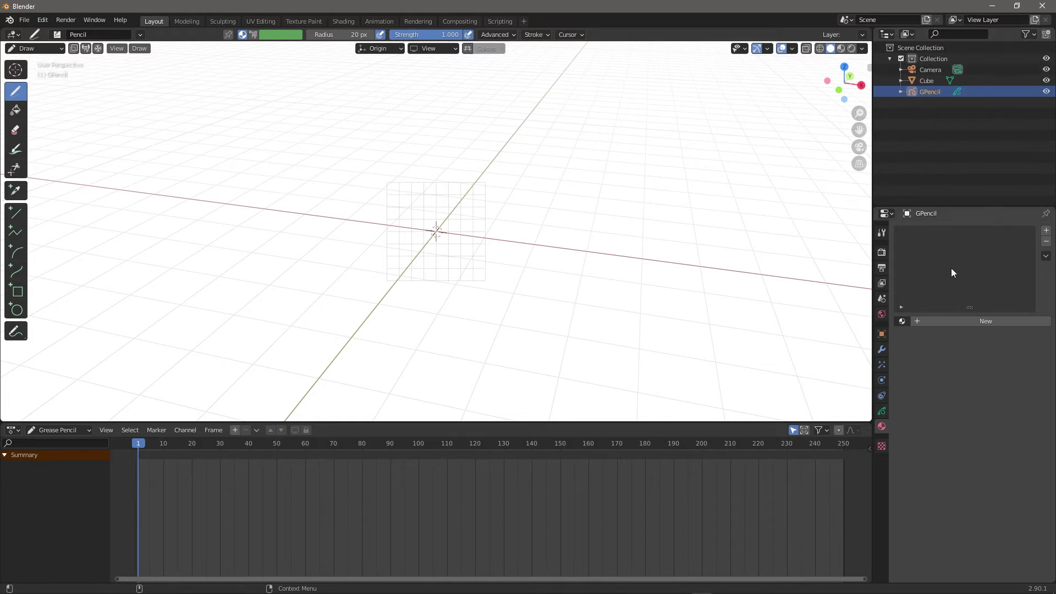
# - Assign the existing materials blockoutline, fills and Dots Stroke to three slots, and make blockoutline active
pyautogui.click(902, 321)
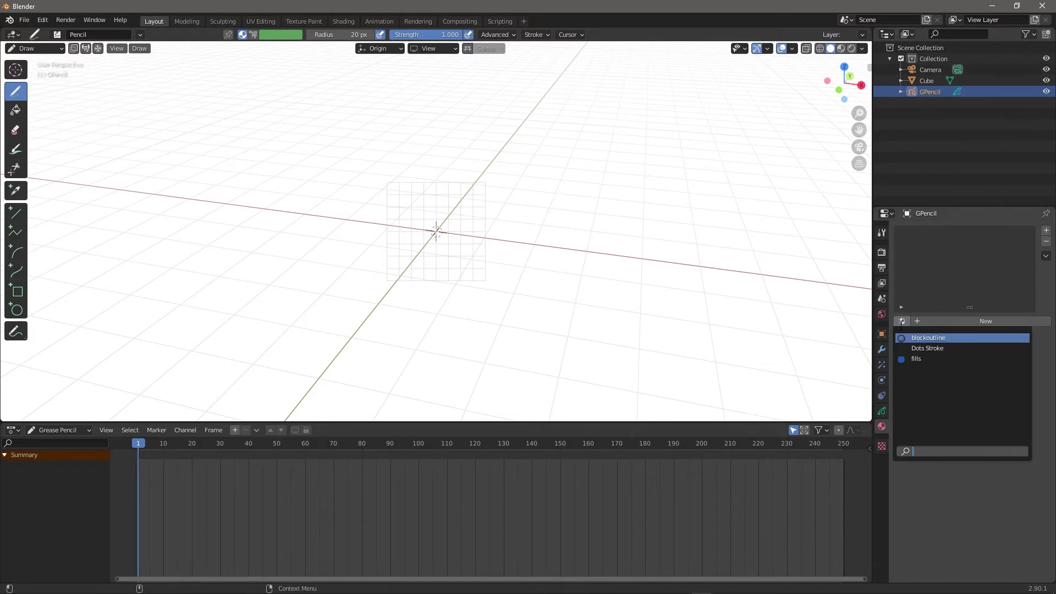
pyautogui.click(930, 338)
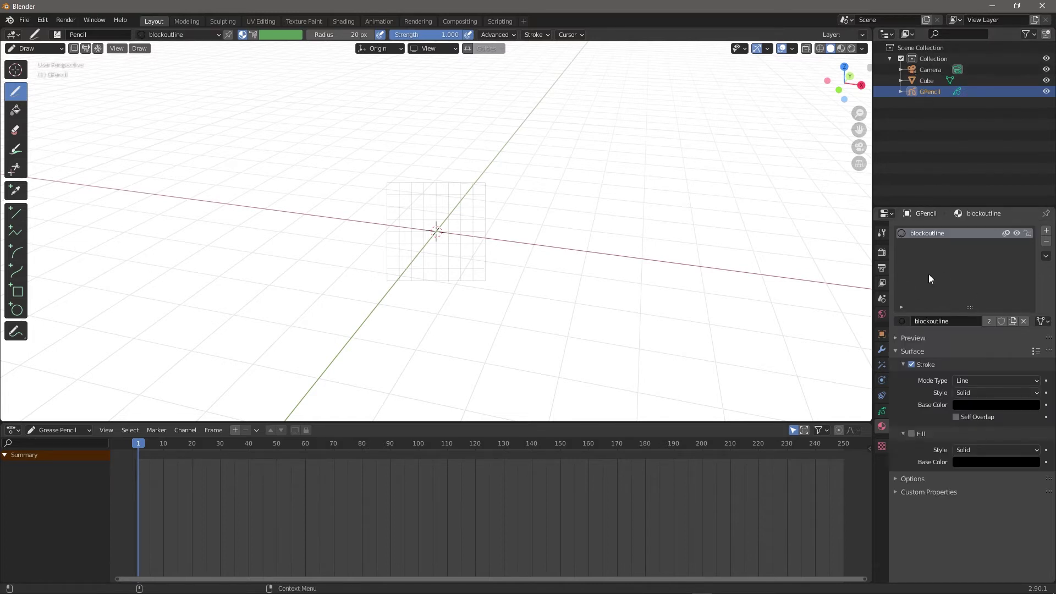
pyautogui.click(1047, 231)
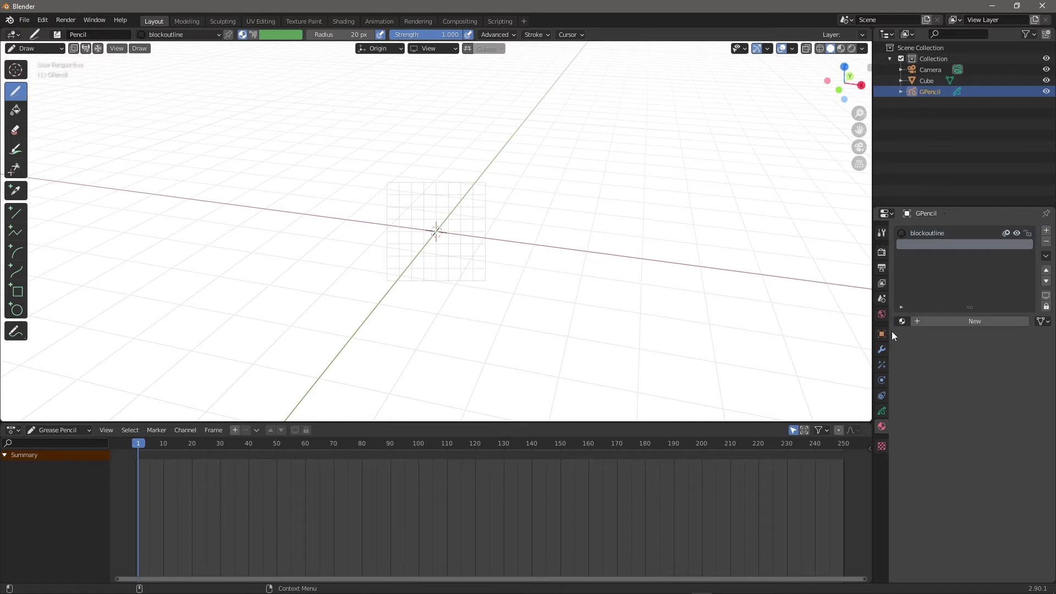
pyautogui.click(902, 320)
pyautogui.click(923, 355)
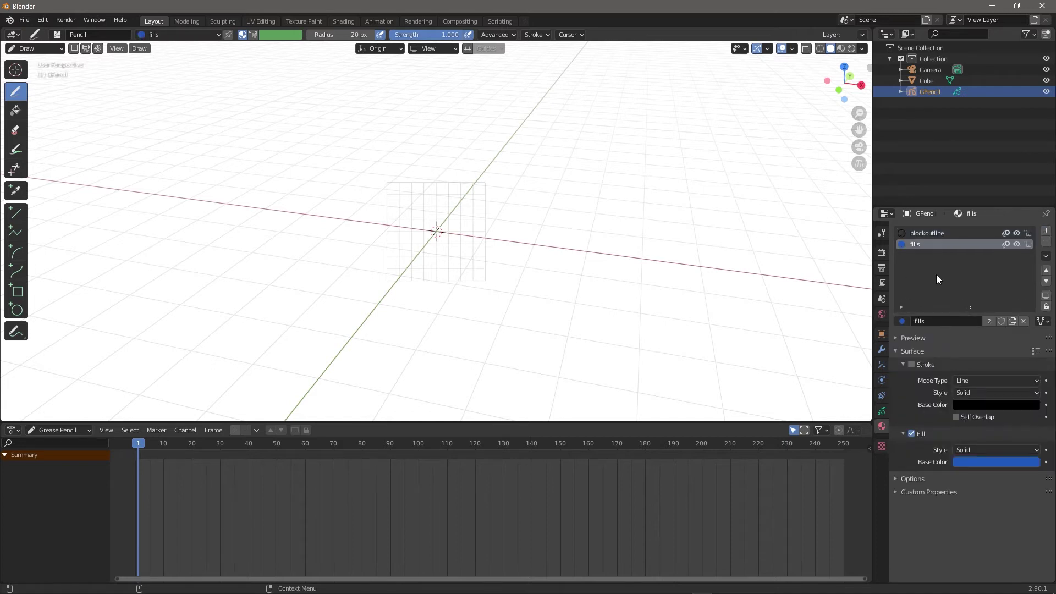
pyautogui.click(1046, 231)
pyautogui.click(902, 321)
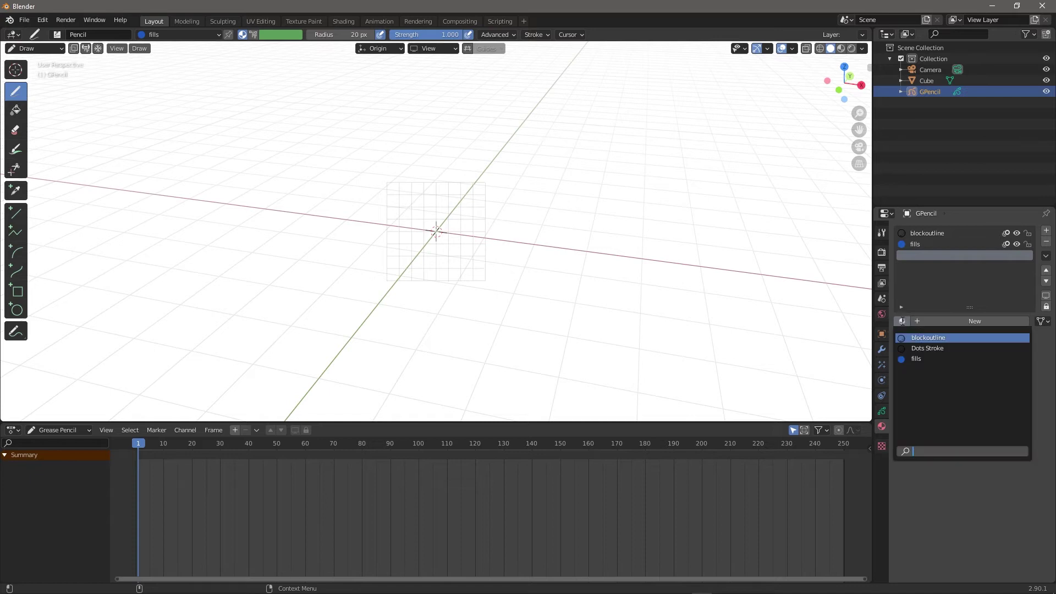
pyautogui.click(947, 349)
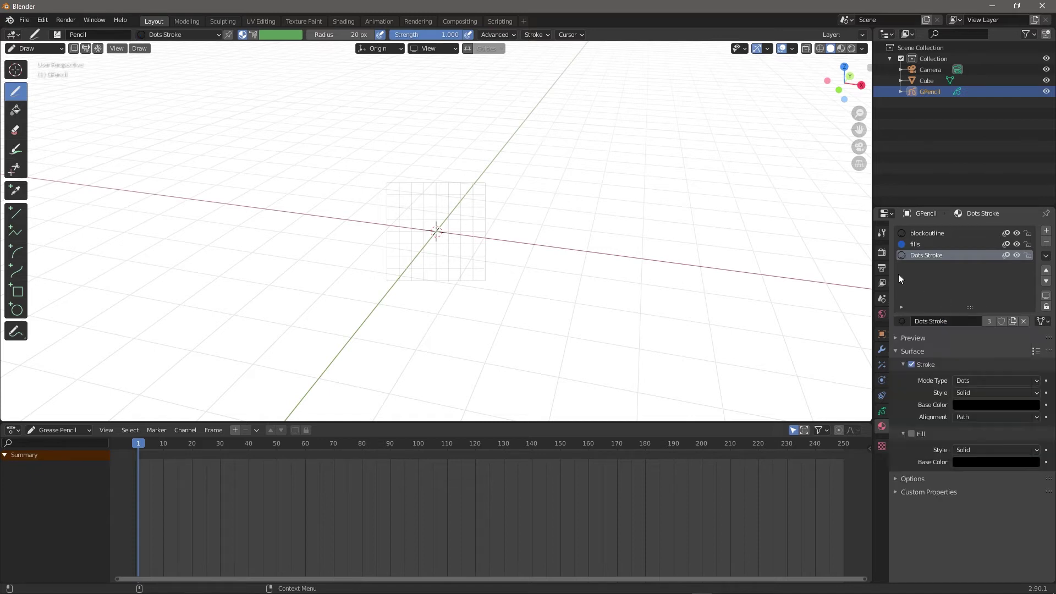
pyautogui.click(934, 244)
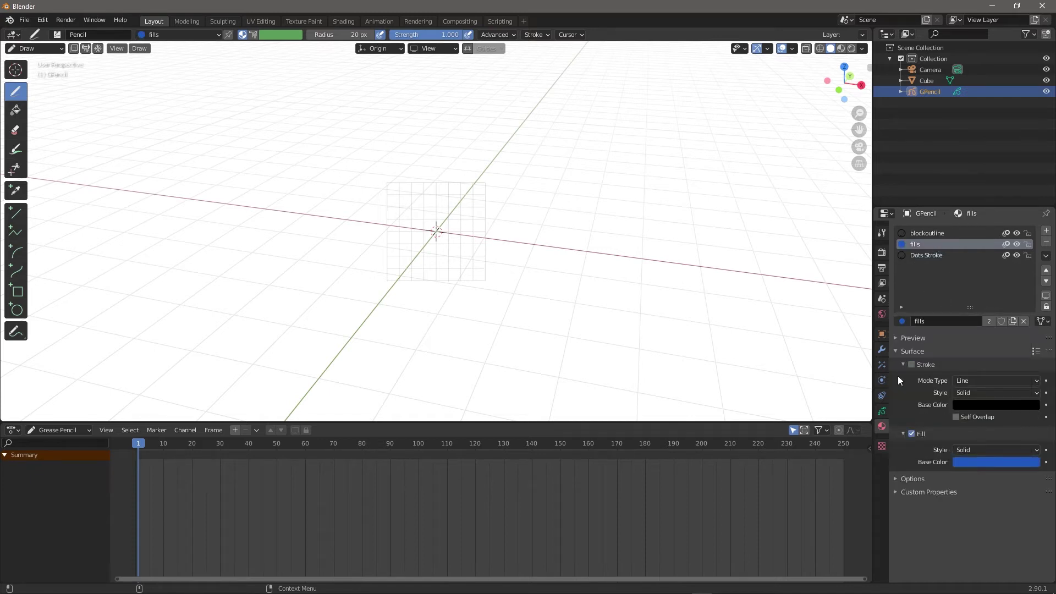
pyautogui.click(943, 233)
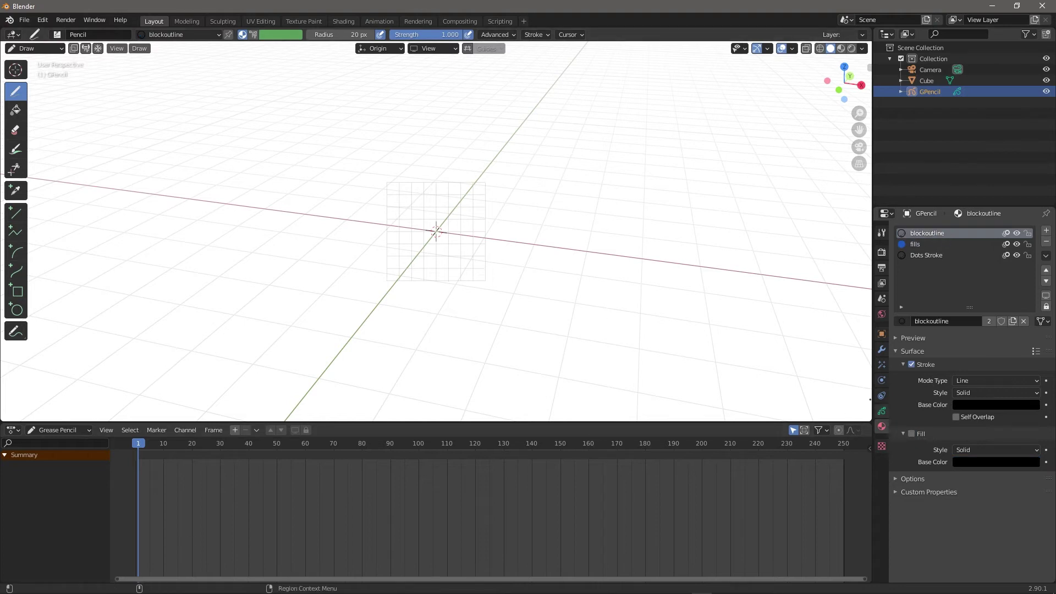
# - Add a new Grease Pencil layer and name it "notes"
pyautogui.click(882, 412)
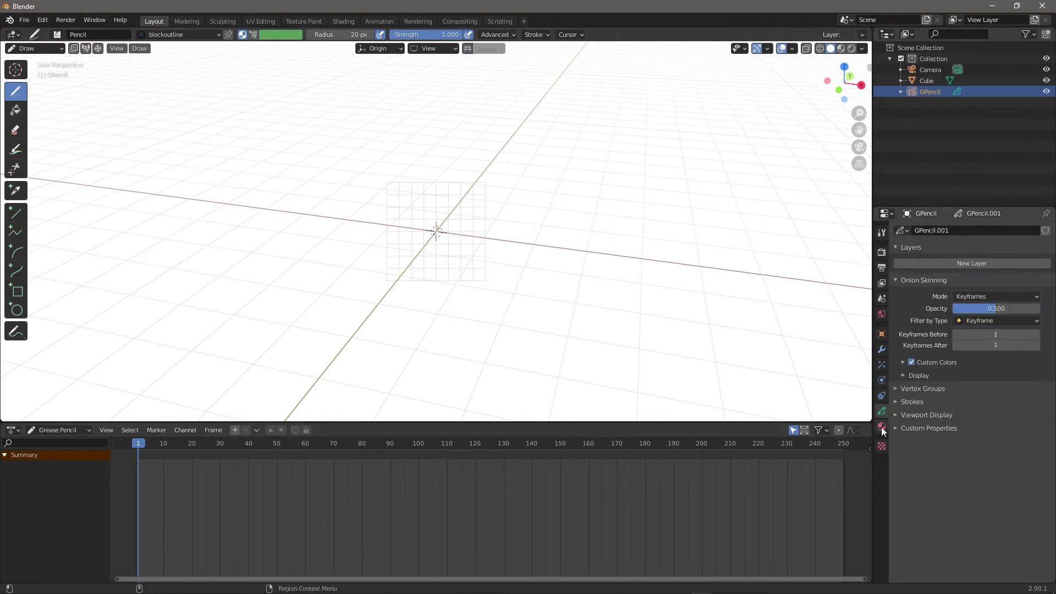
pyautogui.click(945, 263)
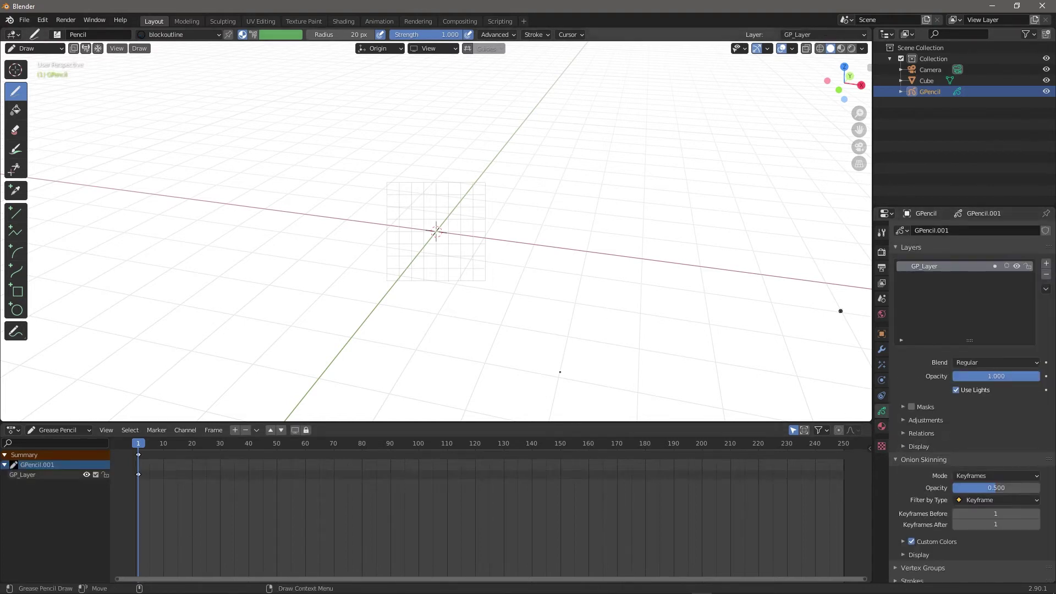
pyautogui.doubleClick(936, 265)
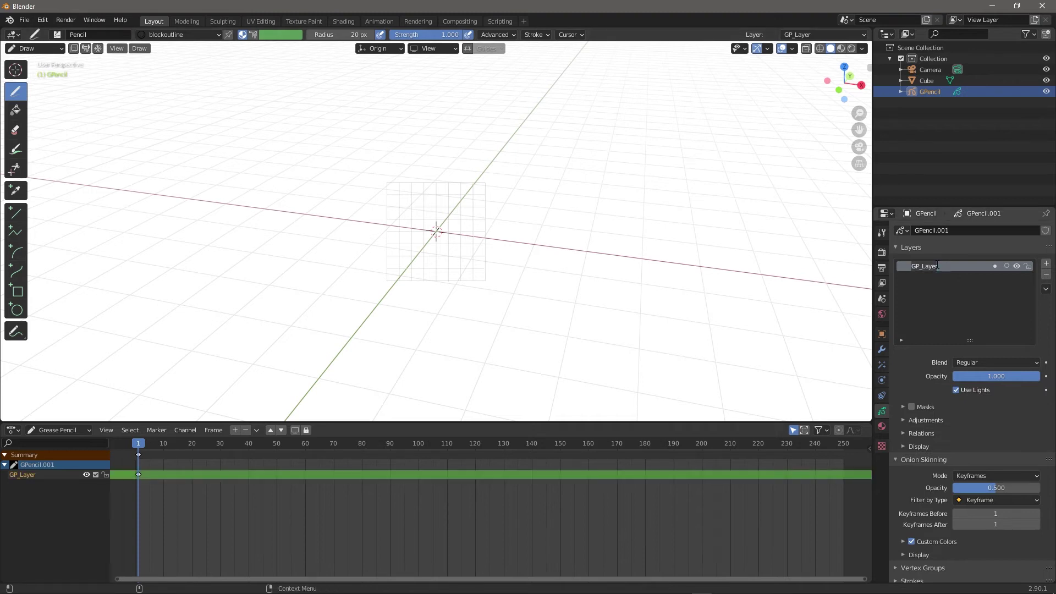
pyautogui.write('notes')
pyautogui.press('Return')
# - Look through the active camera and draw a large curved arrow pointing up on the notes layer
pyautogui.moveTo(342, 222)
pyautogui.mouseDown(button='middle')
pyautogui.moveTo(448, 240)
pyautogui.moveTo(438, 230)
pyautogui.moveTo(457, 200)
pyautogui.moveTo(440, 242)
pyautogui.mouseUp(button='middle')
pyautogui.hotkey('ctrl', 'z')
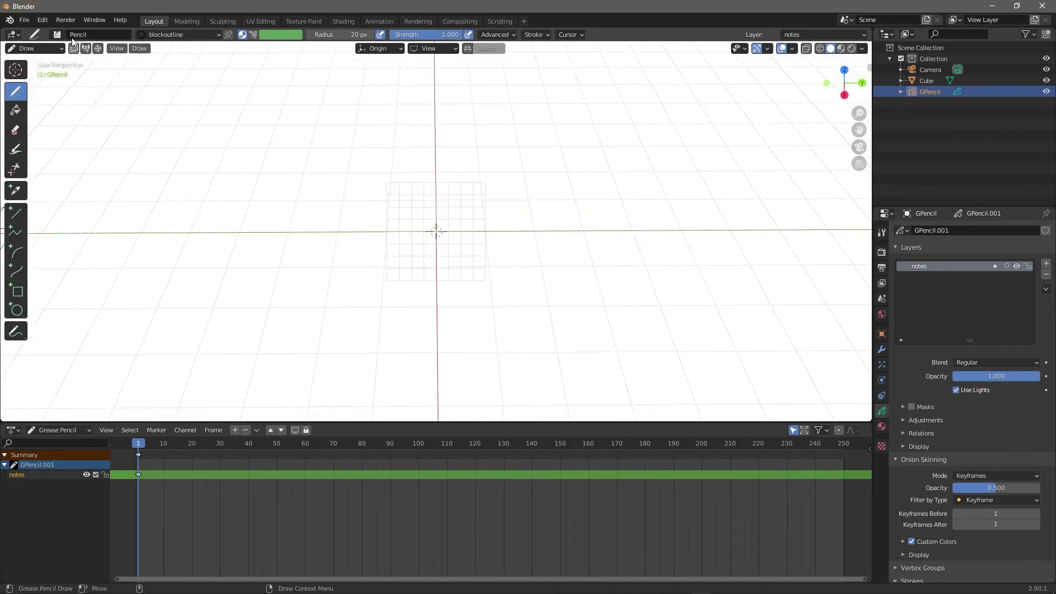
pyautogui.click(117, 49)
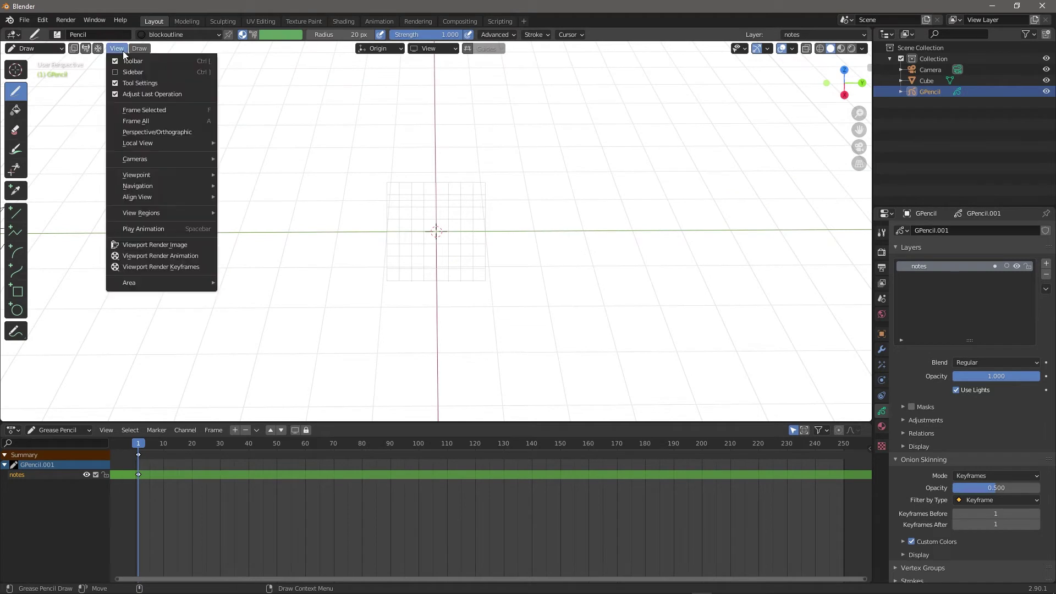
pyautogui.moveTo(165, 158)
pyautogui.click(256, 172)
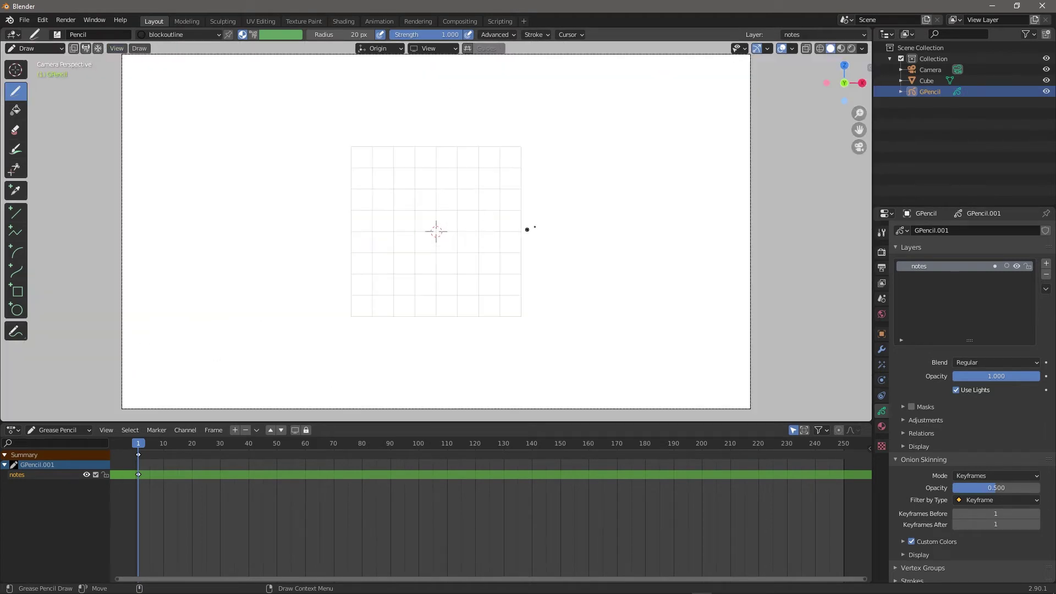
pyautogui.moveTo(498, 243); pyautogui.dragTo(418, 87)
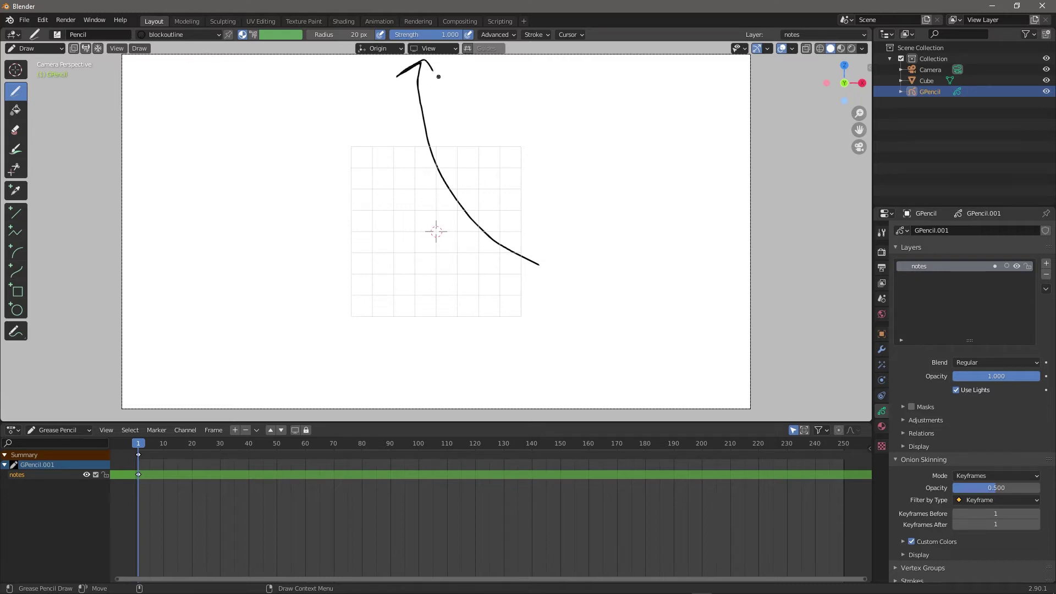
# - Draw further test arrows across the origin from different angles, with the drawing plane kept at View
pyautogui.click(447, 48)
pyautogui.moveTo(598, 189); pyautogui.dragTo(431, 246, button='middle')
pyautogui.moveTo(437, 220); pyautogui.dragTo(377, 271)
pyautogui.moveTo(377, 272); pyautogui.dragTo(483, 233, button='middle')
pyautogui.moveTo(402, 265)
pyautogui.mouseDown(button='middle')
pyautogui.moveTo(592, 233)
pyautogui.moveTo(587, 259)
pyautogui.moveTo(459, 283)
pyautogui.moveTo(446, 86)
pyautogui.mouseUp(button='middle')
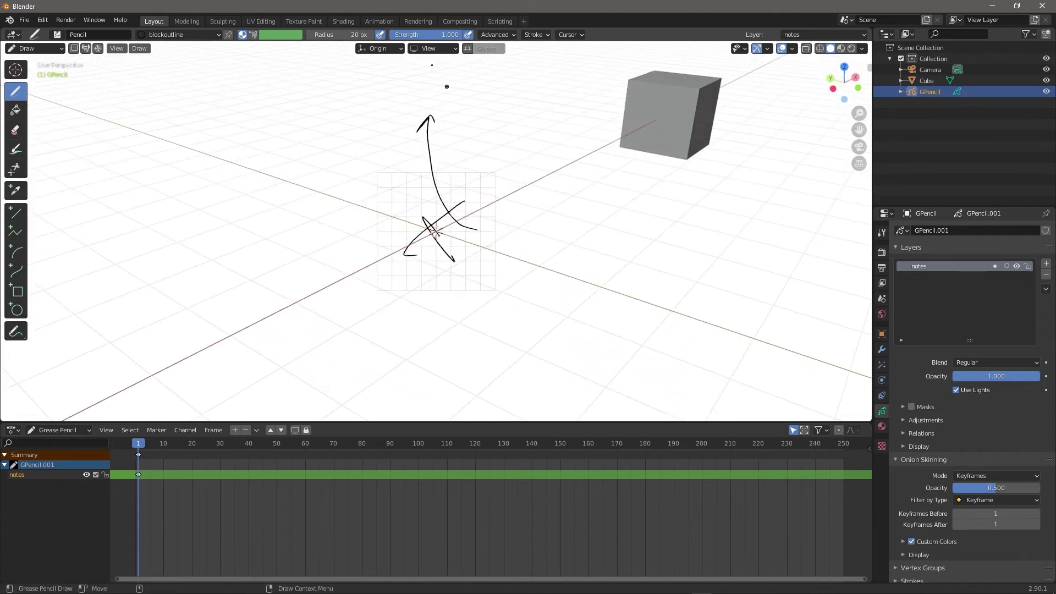
# - Set the drawing plane to Front (X-Z) and draw a test loop beside the origin
pyautogui.click(429, 48)
pyautogui.click(438, 95)
pyautogui.moveTo(492, 236); pyautogui.dragTo(323, 236, button='middle')
pyautogui.moveTo(432, 224); pyautogui.dragTo(466, 205)
pyautogui.moveTo(466, 205)
pyautogui.mouseDown(button='middle')
pyautogui.moveTo(566, 240)
pyautogui.moveTo(249, 212)
pyautogui.moveTo(73, 238)
pyautogui.moveTo(165, 234)
pyautogui.moveTo(385, 165)
pyautogui.mouseUp(button='middle')
# - Draw a test loop on the Side (Y-Z) drawing plane, and switch the plane to Top (X-Y)
pyautogui.click(435, 48)
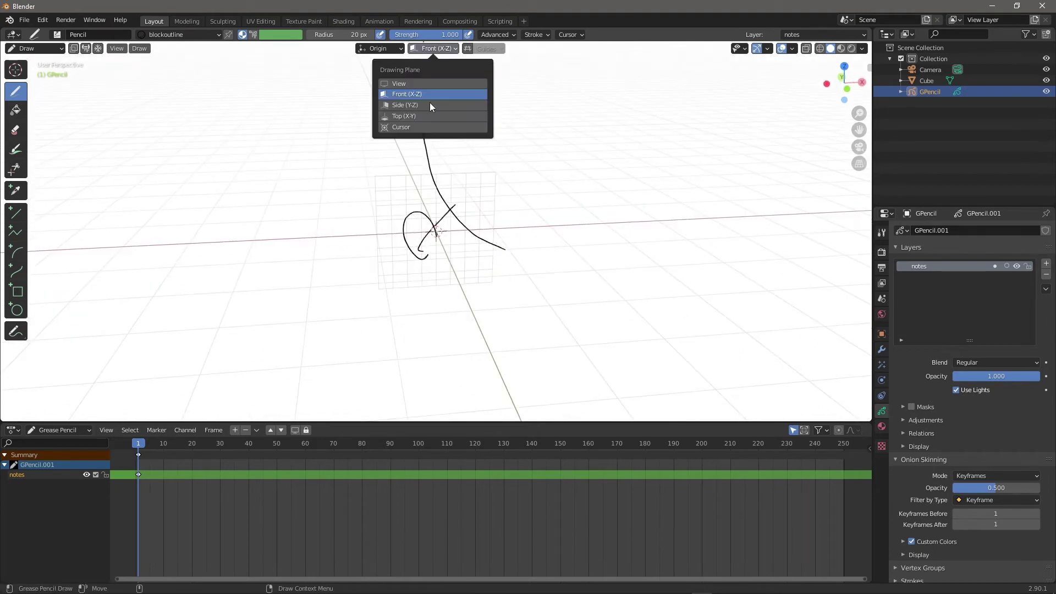
pyautogui.click(430, 105)
pyautogui.moveTo(430, 106)
pyautogui.mouseDown(button='middle')
pyautogui.moveTo(469, 186)
pyautogui.moveTo(427, 253)
pyautogui.moveTo(424, 69)
pyautogui.mouseUp(button='middle')
pyautogui.click(432, 49)
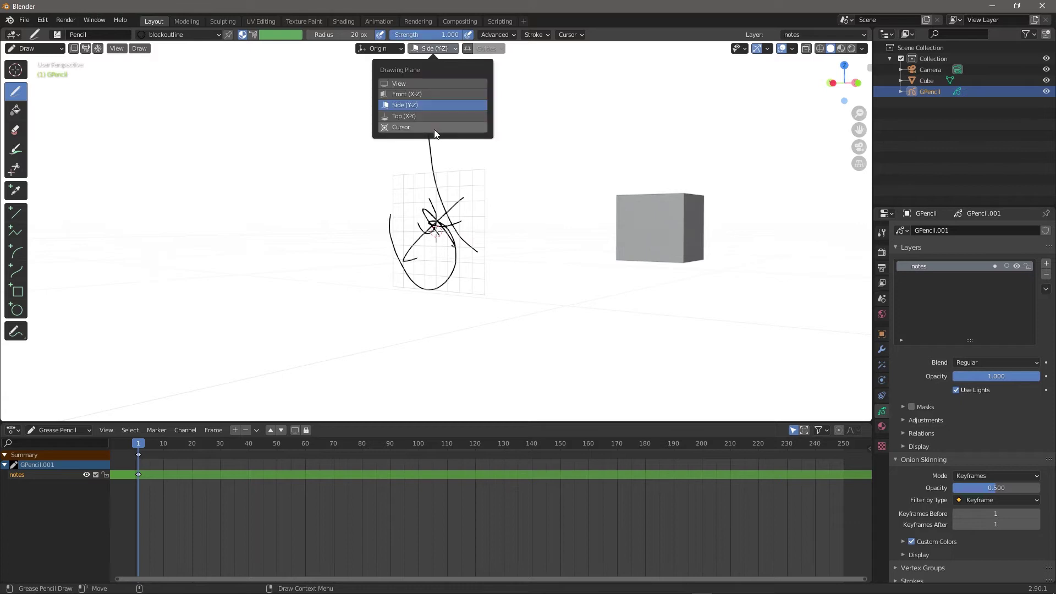
pyautogui.click(424, 117)
pyautogui.moveTo(424, 117)
pyautogui.mouseDown(button='middle')
pyautogui.moveTo(490, 267)
pyautogui.moveTo(516, 237)
pyautogui.moveTo(483, 232)
pyautogui.moveTo(521, 223)
pyautogui.moveTo(491, 229)
pyautogui.moveTo(497, 165)
pyautogui.mouseUp(button='middle')
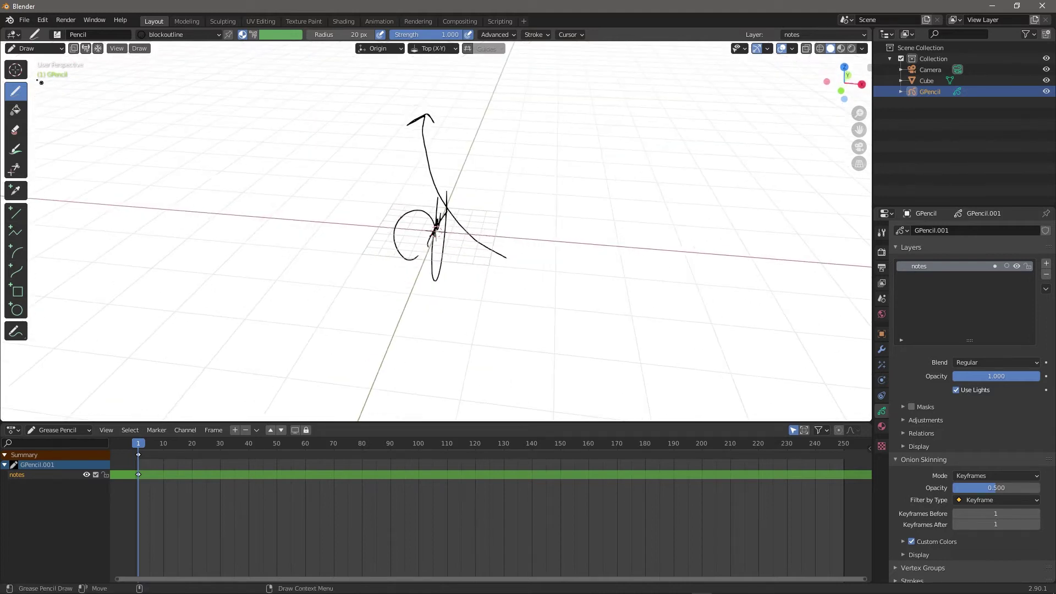
# - Erase all the test strokes around the origin using the Eraser Stroke brush
pyautogui.click(14, 130)
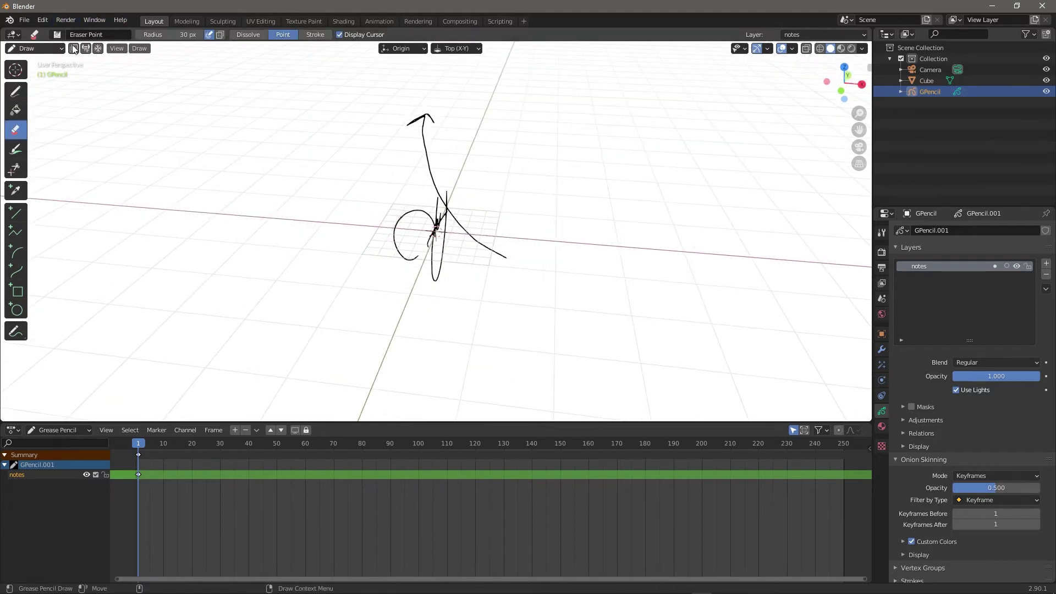
pyautogui.click(38, 34)
pyautogui.click(205, 69)
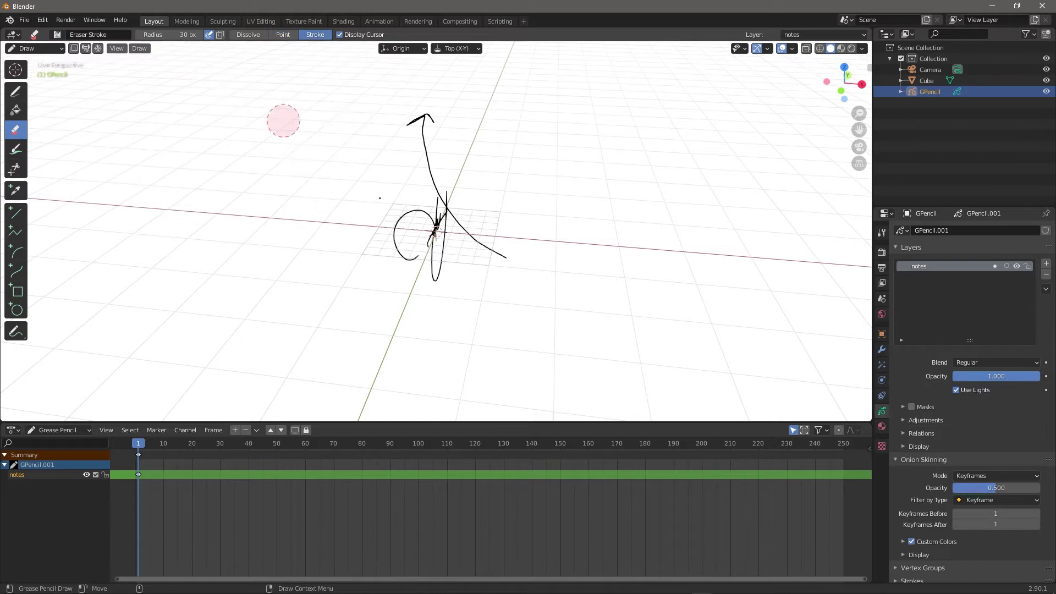
pyautogui.moveTo(404, 247); pyautogui.dragTo(493, 192)
pyautogui.moveTo(584, 158)
pyautogui.mouseDown(button='middle')
pyautogui.moveTo(507, 217)
pyautogui.moveTo(314, 242)
pyautogui.mouseUp(button='middle')
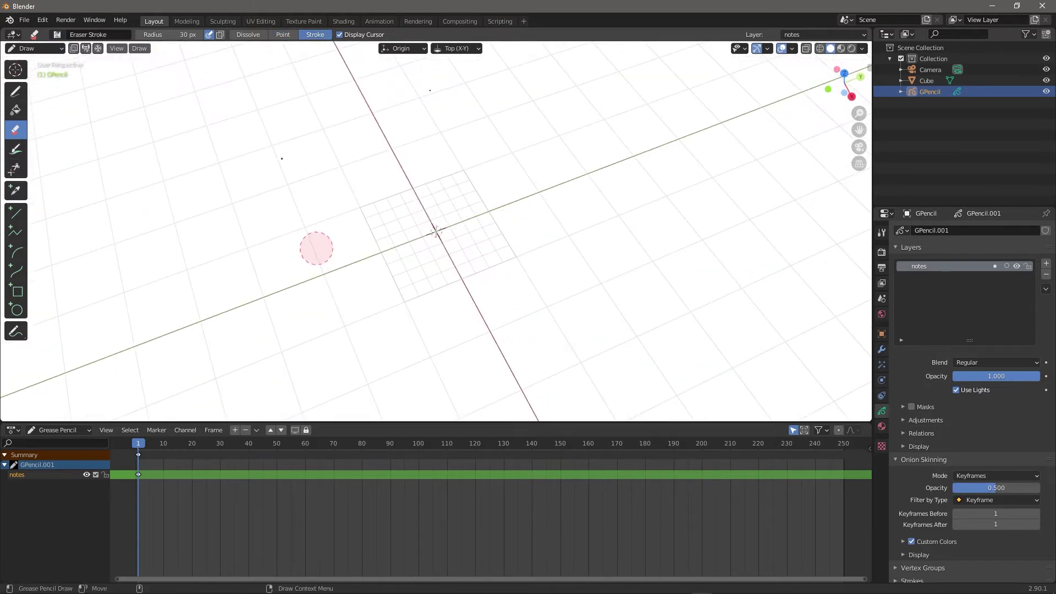
# - Return to the Draw tool with the Pencil brush and set the drawing plane to Cursor
pyautogui.click(15, 91)
pyautogui.moveTo(299, 179)
pyautogui.mouseDown(button='middle')
pyautogui.moveTo(382, 177)
pyautogui.moveTo(393, 114)
pyautogui.mouseUp(button='middle')
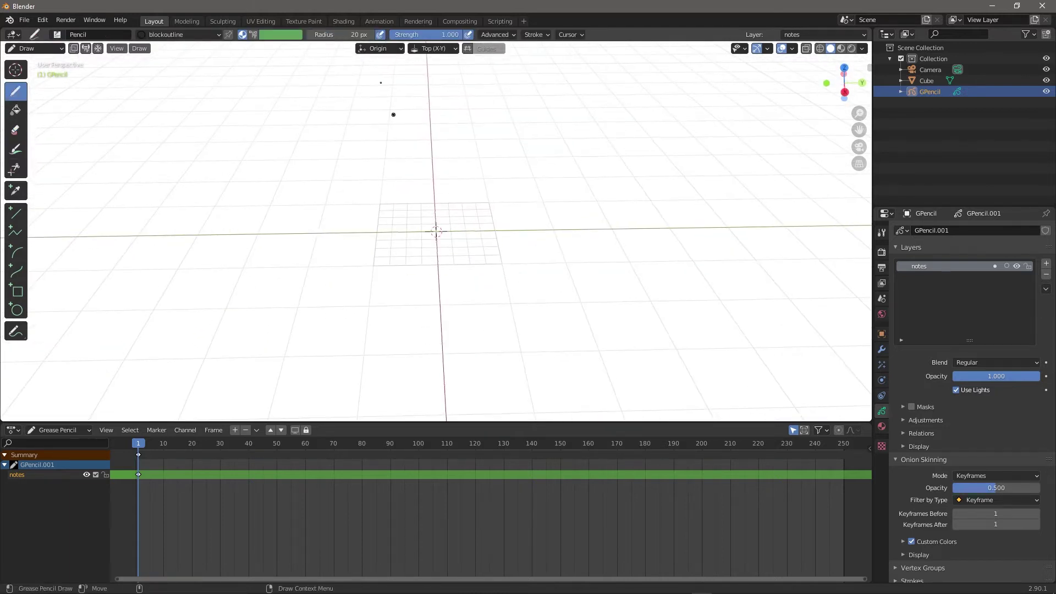
pyautogui.click(433, 49)
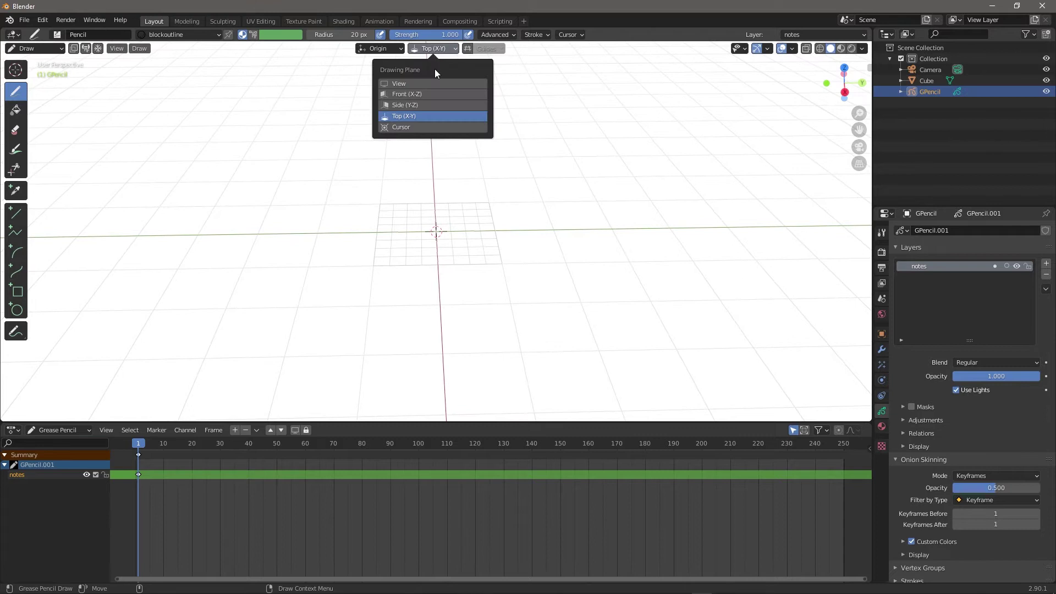
pyautogui.click(420, 127)
pyautogui.moveTo(497, 209); pyautogui.dragTo(474, 226, button='middle')
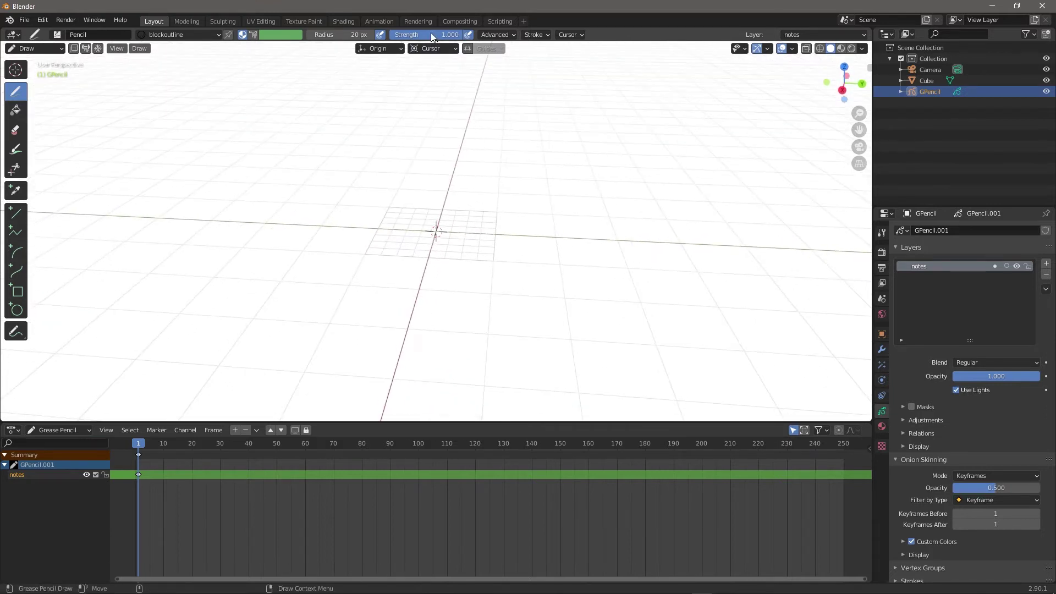
# - Set the drawing plane to Front (X-Z) and draw a large open loop around the origin
pyautogui.click(430, 48)
pyautogui.moveTo(433, 172); pyautogui.dragTo(507, 186, button='middle')
pyautogui.click(431, 48)
pyautogui.click(429, 94)
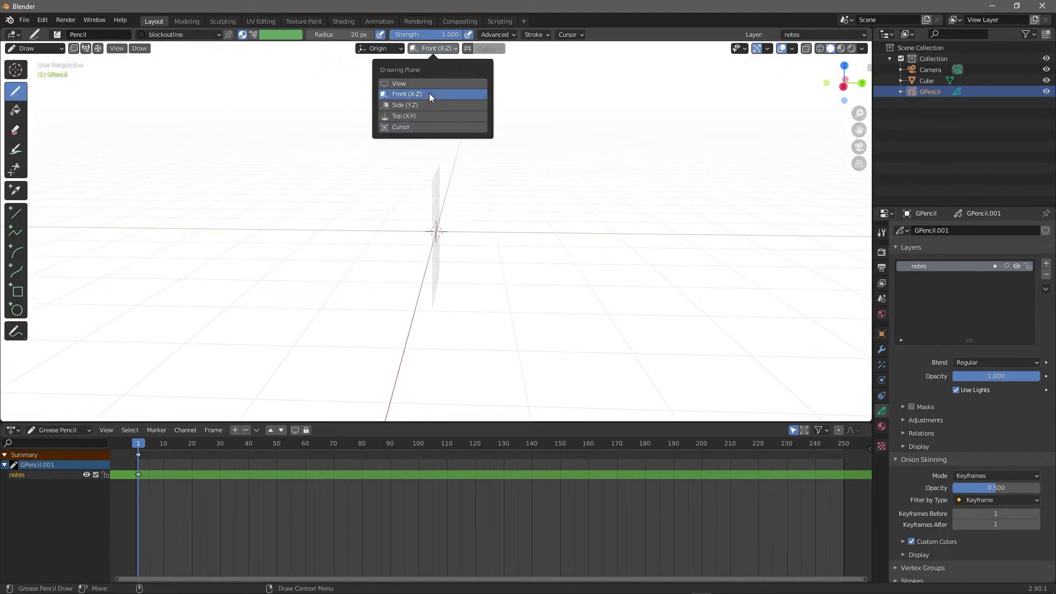
pyautogui.click(429, 93)
pyautogui.moveTo(441, 59); pyautogui.dragTo(436, 229, button='middle')
pyautogui.moveTo(462, 206)
pyautogui.mouseDown()
pyautogui.moveTo(483, 233)
pyautogui.moveTo(457, 199)
pyautogui.mouseUp()
pyautogui.moveTo(467, 220)
pyautogui.mouseDown(button='middle')
pyautogui.moveTo(517, 284)
pyautogui.moveTo(572, 264)
pyautogui.moveTo(566, 252)
pyautogui.mouseUp(button='middle')
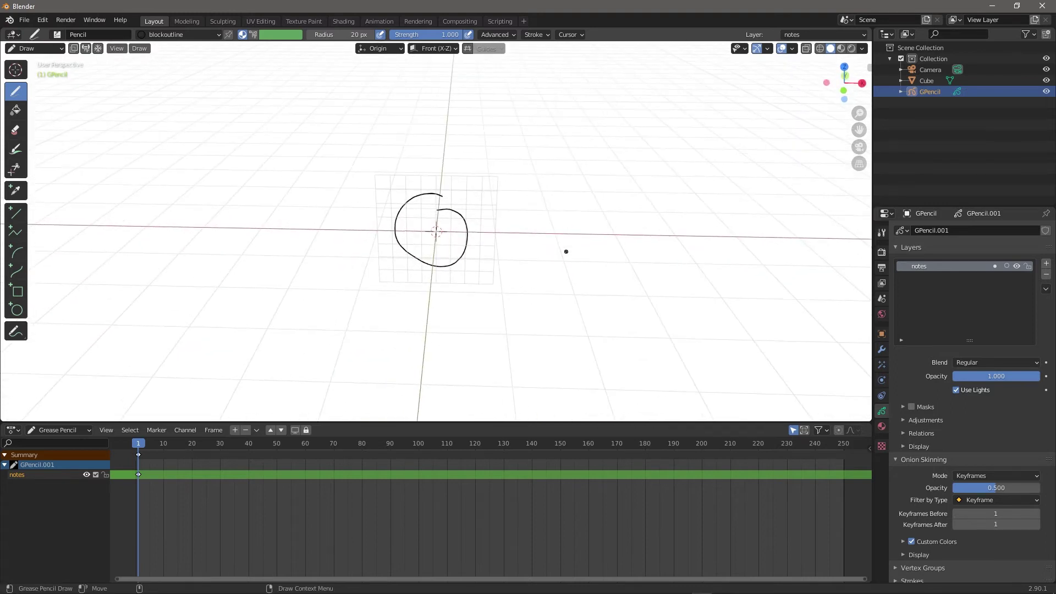
pyautogui.moveTo(475, 208); pyautogui.dragTo(462, 203, button='middle')
pyautogui.scroll(5, 453, 218)
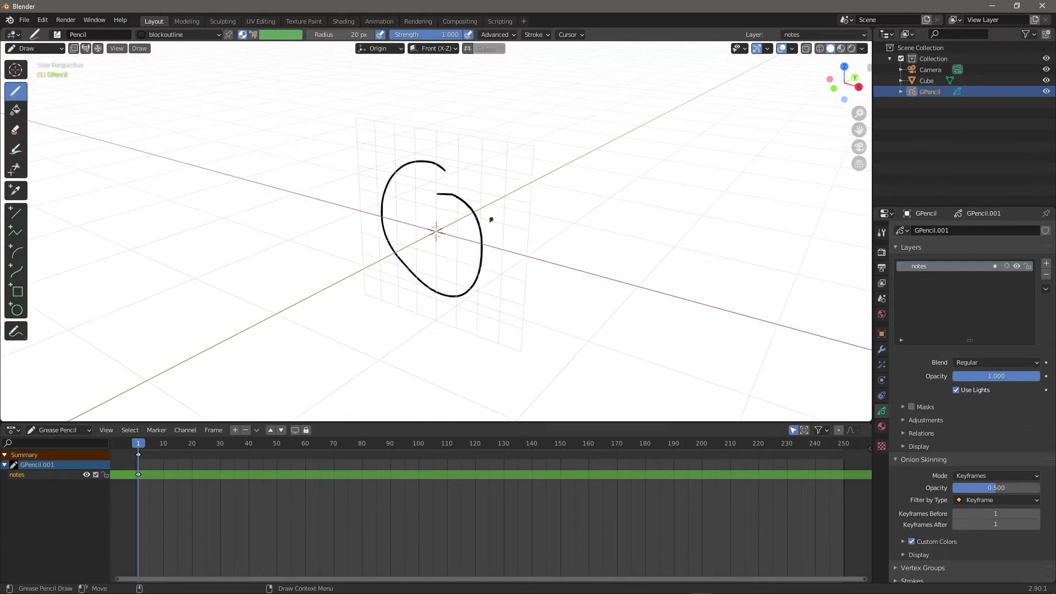
pyautogui.moveTo(495, 173)
pyautogui.keyDown('alt'); pyautogui.mouseDown(button='middle')
pyautogui.moveTo(471, 207)
pyautogui.moveTo(599, 201)
pyautogui.moveTo(407, 242)
pyautogui.moveTo(521, 212)
pyautogui.moveTo(507, 221)
pyautogui.mouseUp(button='middle'); pyautogui.keyUp('alt')
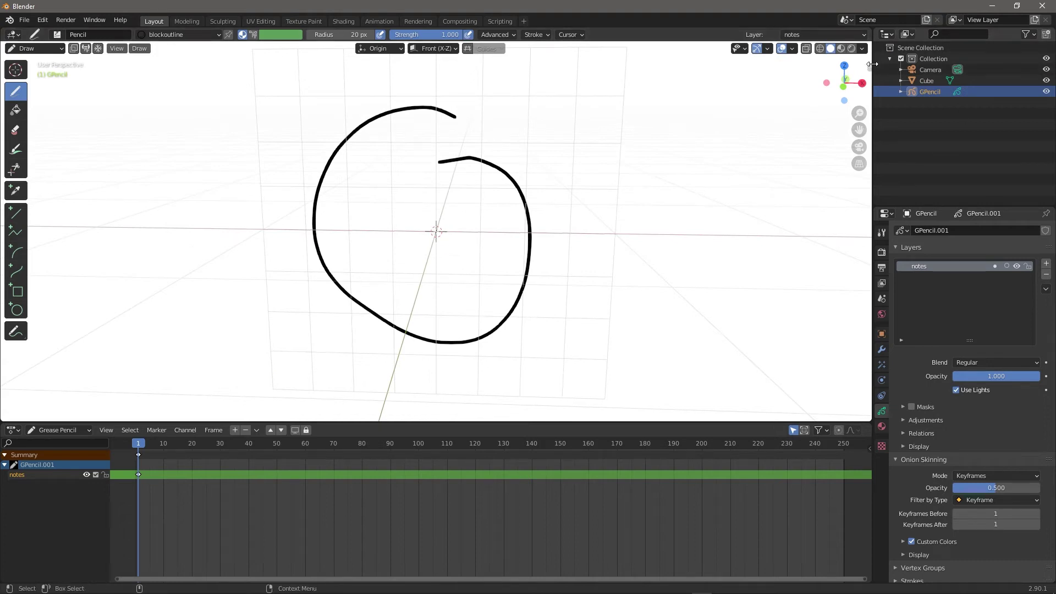
# - Show the 3D cursor's properties in the viewport sidebar and offset its location to X 0.5 m, Y 4.7 m
pyautogui.click(870, 64)
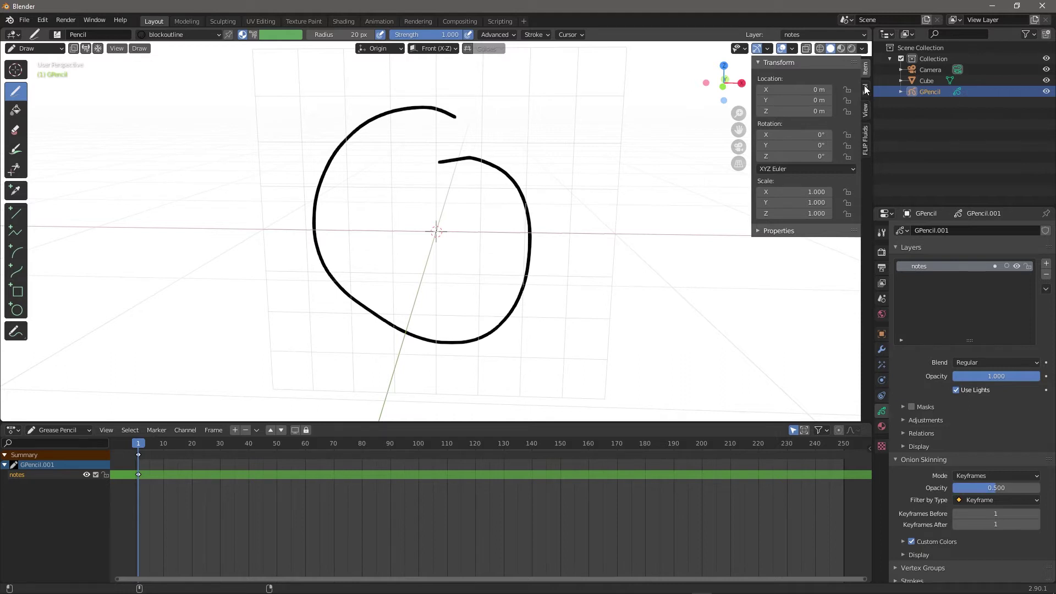
pyautogui.click(865, 110)
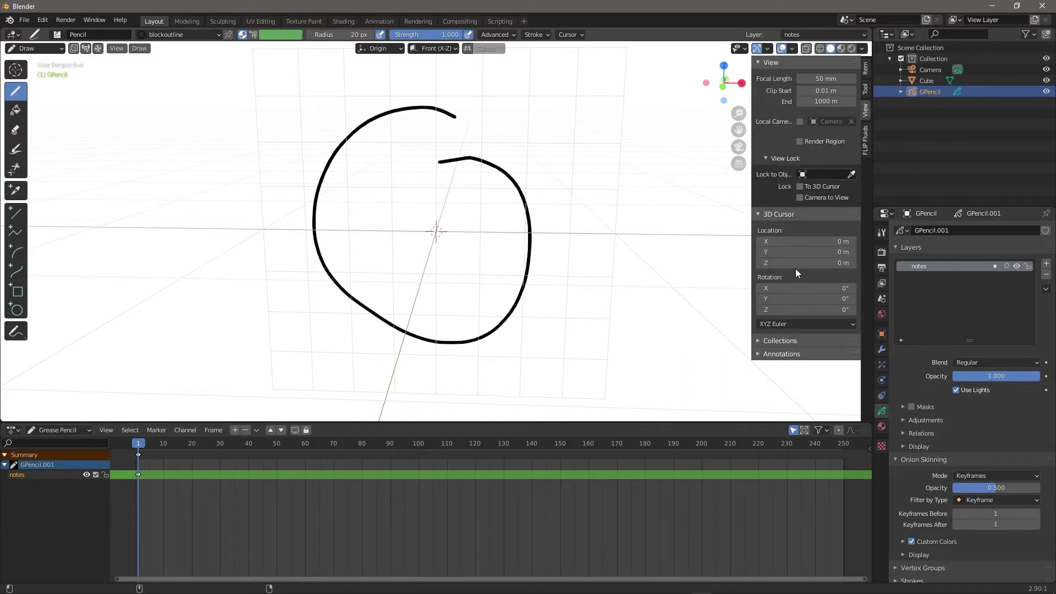
pyautogui.moveTo(806, 242); pyautogui.dragTo(825, 241)
pyautogui.click(801, 254)
pyautogui.press('Return')
pyautogui.moveTo(809, 252); pyautogui.dragTo(825, 252)
pyautogui.moveTo(507, 216); pyautogui.dragTo(563, 199, button='middle')
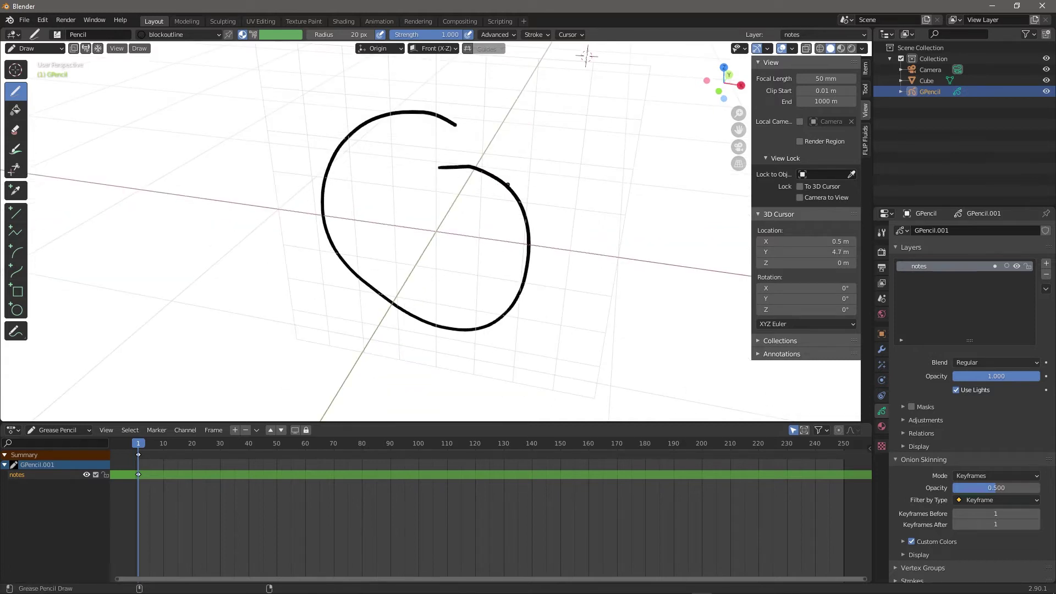
# - Place the 3D cursor freehand in the viewport, ending outside the loop at about X -1.05 m, Y 1.4 m, Z -1.98 m
pyautogui.keyDown('shift'); pyautogui.rightClick(501, 180); pyautogui.keyUp('shift')
pyautogui.moveTo(502, 180)
pyautogui.mouseDown(button='middle')
pyautogui.moveTo(585, 188)
pyautogui.moveTo(543, 231)
pyautogui.moveTo(475, 227)
pyautogui.moveTo(585, 245)
pyautogui.moveTo(571, 255)
pyautogui.mouseUp(button='middle')
pyautogui.keyDown('shift'); pyautogui.rightClick(484, 229); pyautogui.keyUp('shift')
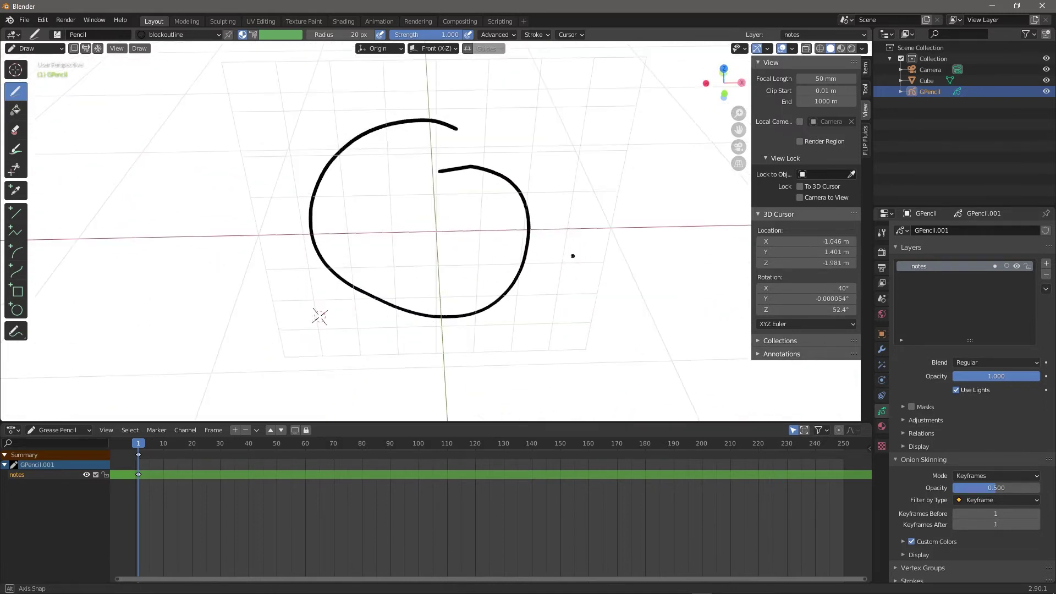
# - Set the 3D cursor's X, Y and Z location to 0 m
pyautogui.click(813, 242)
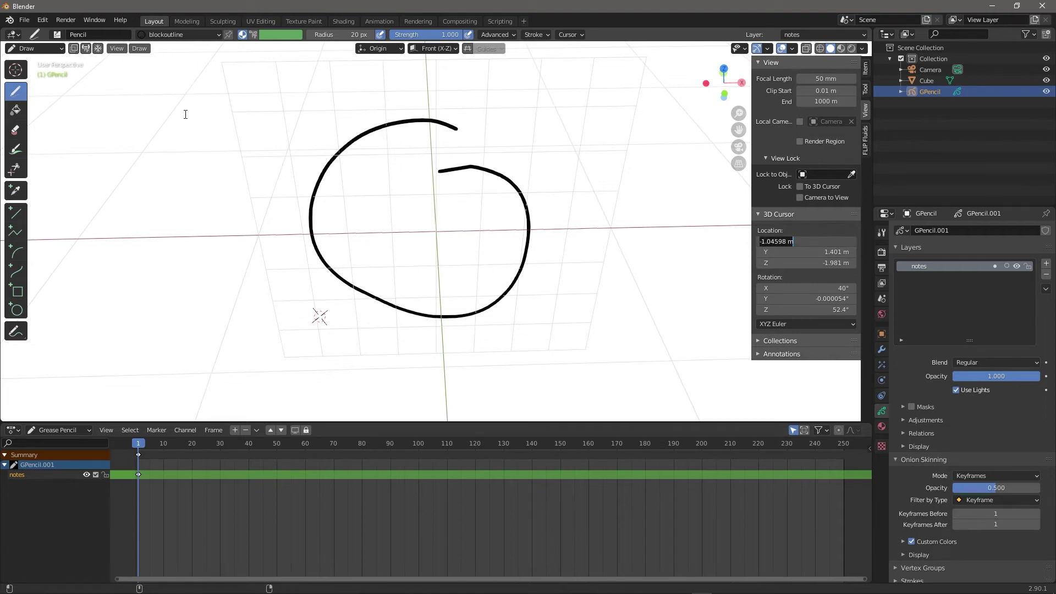
pyautogui.write('0')
pyautogui.press('Tab')
pyautogui.write('0')
pyautogui.press('Tab')
pyautogui.write('0')
pyautogui.press('Return')
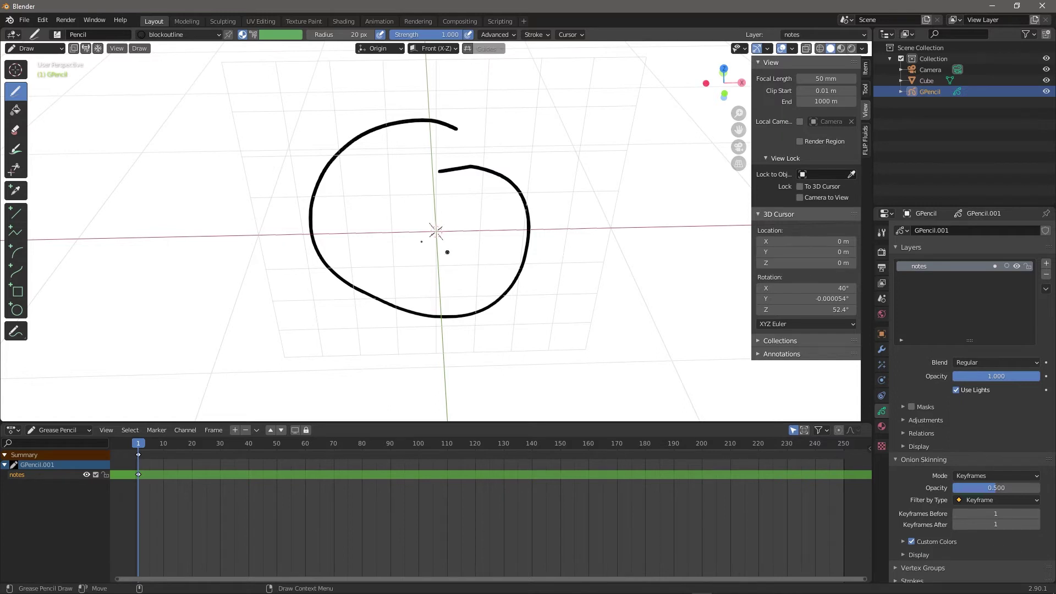
# - Leave Draw mode for Object Mode and add a mesh cube at the 3D cursor
pyautogui.click(38, 49)
pyautogui.click(44, 57)
pyautogui.click(124, 48)
pyautogui.moveTo(144, 58)
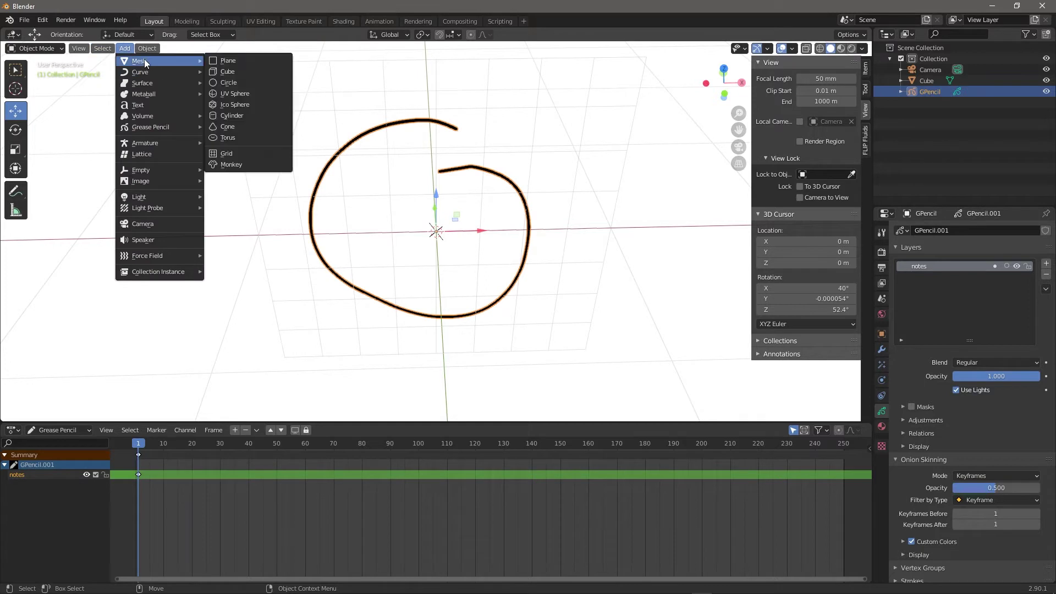
pyautogui.click(278, 72)
pyautogui.hotkey('shift', 'space')
pyautogui.press('s')
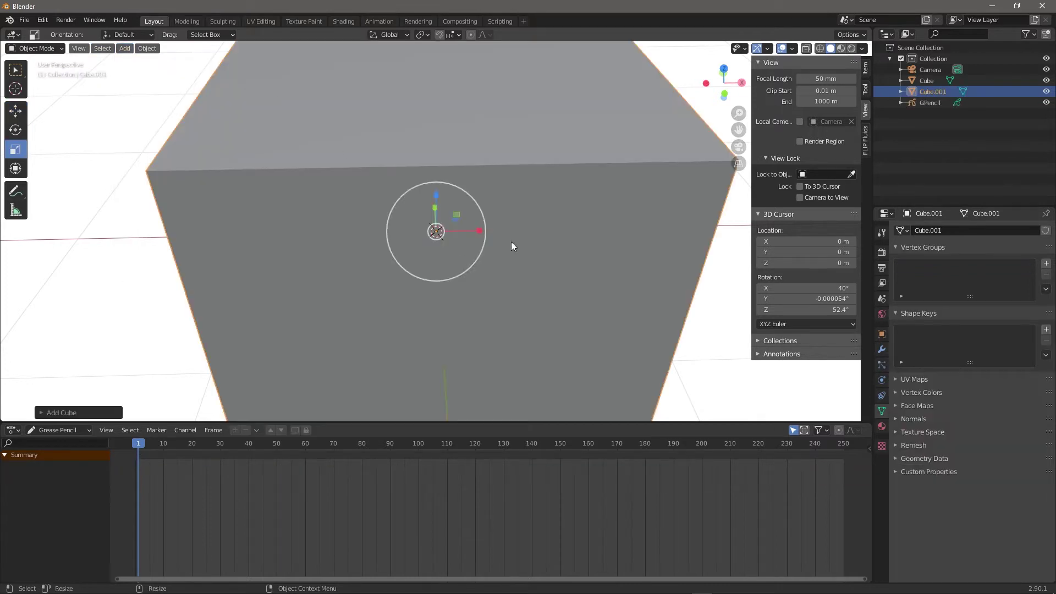
pyautogui.press('s')
pyautogui.press('0')
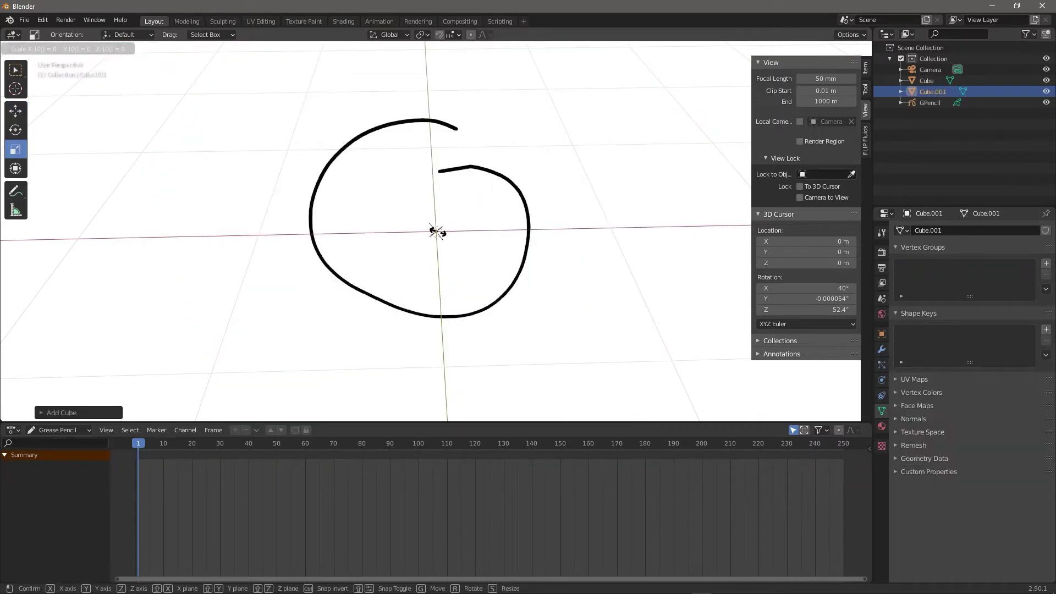
pyautogui.click(473, 277)
pyautogui.hotkey('ctrl', 'z')
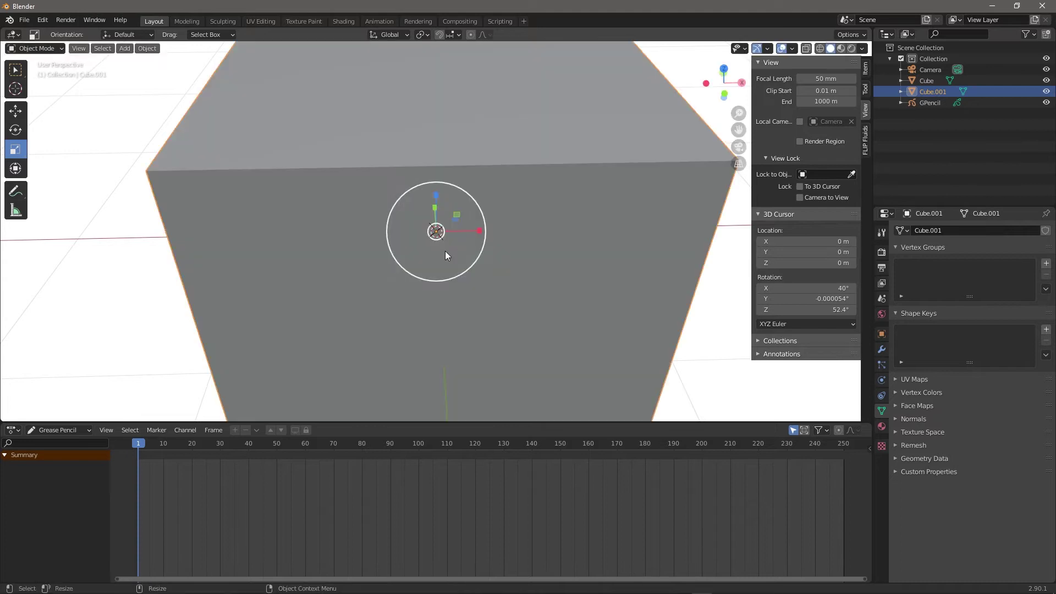
# - Scale the new cube down until it is a tiny block around the origin inside the loop
pyautogui.press('s')
pyautogui.click(450, 246)
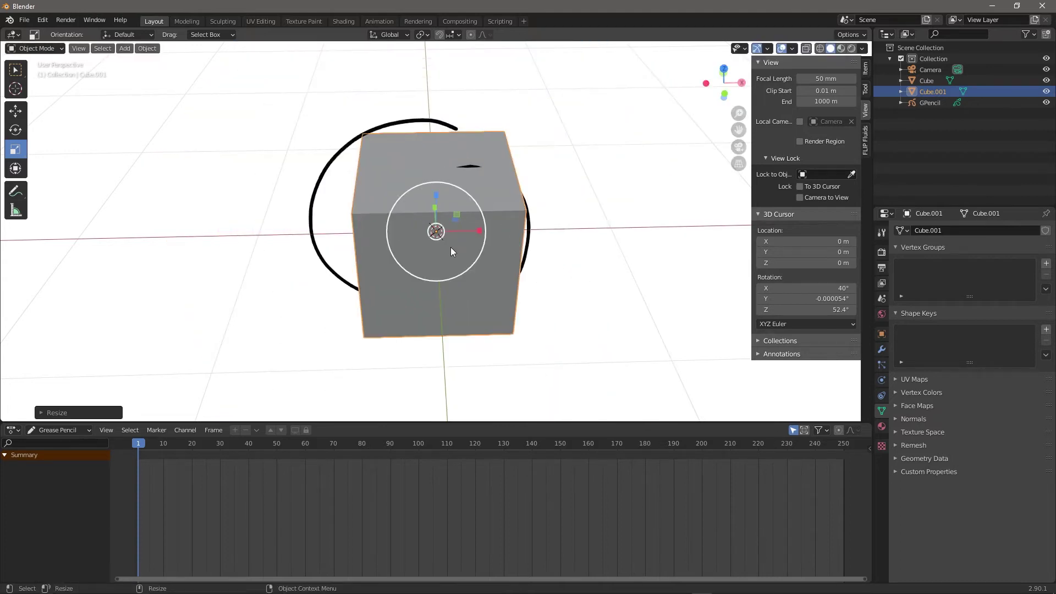
pyautogui.press('s')
pyautogui.click(445, 233)
# - Move the tiny cube up and sideways onto the upper part of the loop stroke
pyautogui.hotkey('shift', 'space')
pyautogui.press('g')
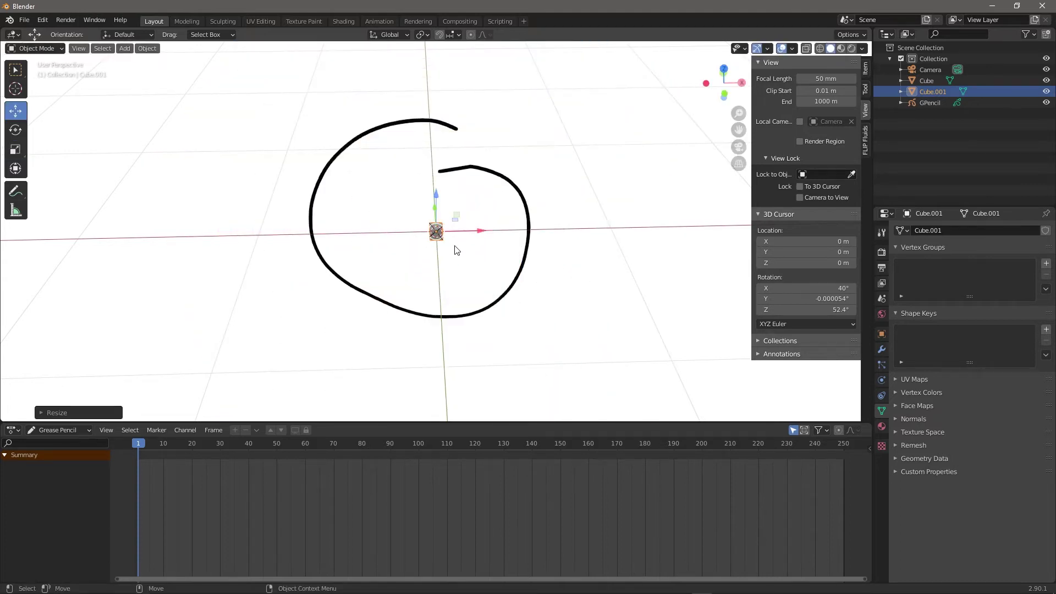
pyautogui.moveTo(436, 233); pyautogui.dragTo(500, 165)
pyautogui.moveTo(499, 165)
pyautogui.mouseDown(button='middle')
pyautogui.moveTo(479, 229)
pyautogui.moveTo(512, 216)
pyautogui.moveTo(438, 220)
pyautogui.moveTo(432, 165)
pyautogui.moveTo(405, 237)
pyautogui.moveTo(484, 176)
pyautogui.mouseUp(button='middle')
pyautogui.moveTo(501, 172); pyautogui.dragTo(505, 182)
# - Place the 3D cursor on the tiny cube's surface, and snap it back to the world origin
pyautogui.keyDown('shift'); pyautogui.rightClick(495, 173); pyautogui.keyUp('shift')
pyautogui.moveTo(498, 175)
pyautogui.mouseDown(button='middle')
pyautogui.moveTo(548, 209)
pyautogui.moveTo(424, 229)
pyautogui.moveTo(358, 163)
pyautogui.moveTo(415, 191)
pyautogui.moveTo(436, 107)
pyautogui.moveTo(521, 170)
pyautogui.moveTo(497, 210)
pyautogui.mouseUp(button='middle')
pyautogui.scroll(3, 553, 204)
pyautogui.hotkey('shift', 's')
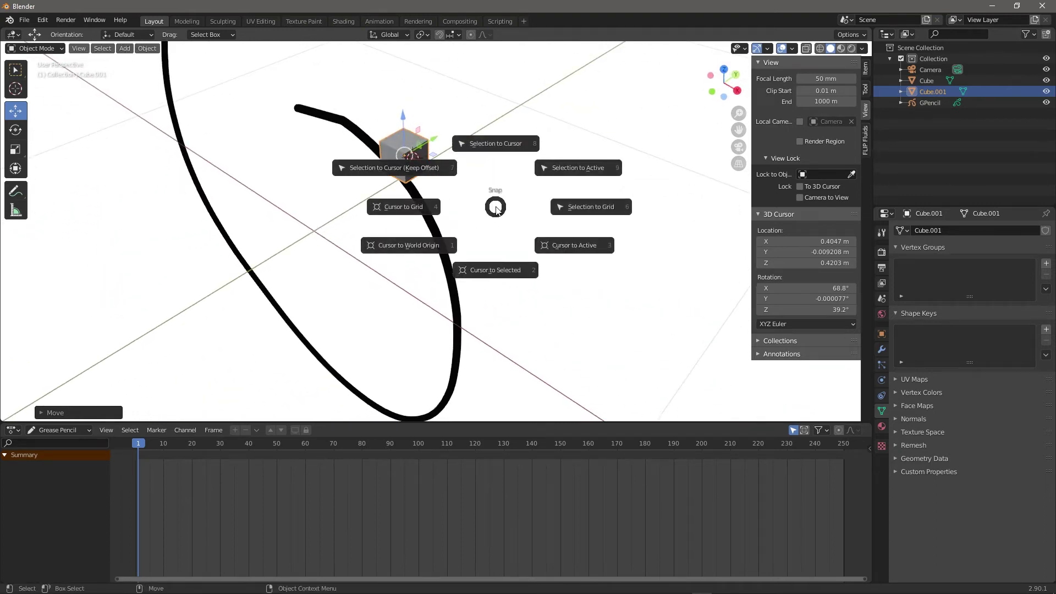
pyautogui.click(160, 179)
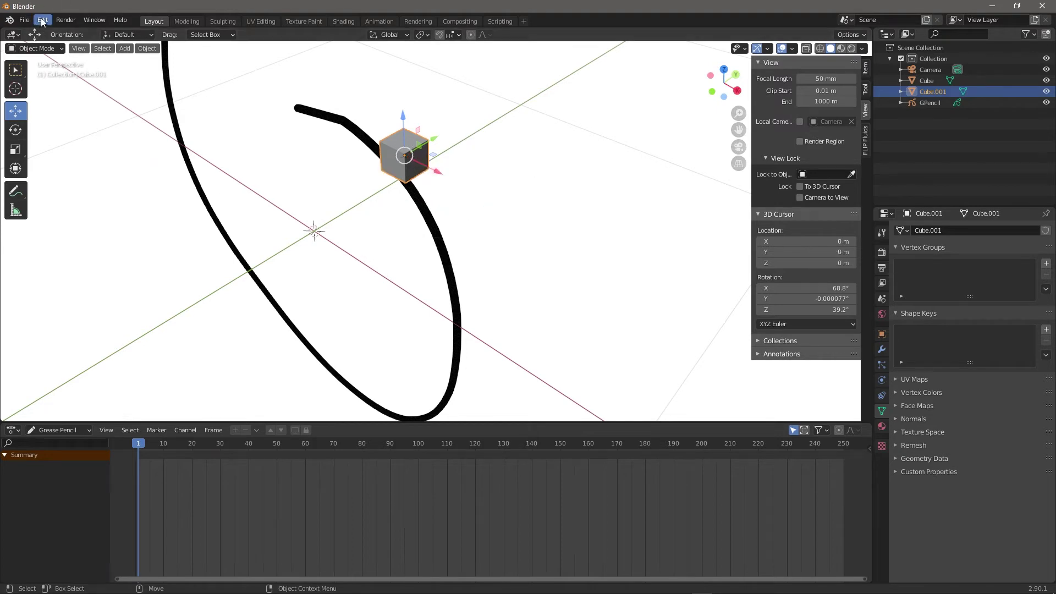
# - Open the keymap preferences and switch the keymap preset to Blender
pyautogui.click(9, 20)
pyautogui.moveTo(42, 20)
pyautogui.click(38, 174)
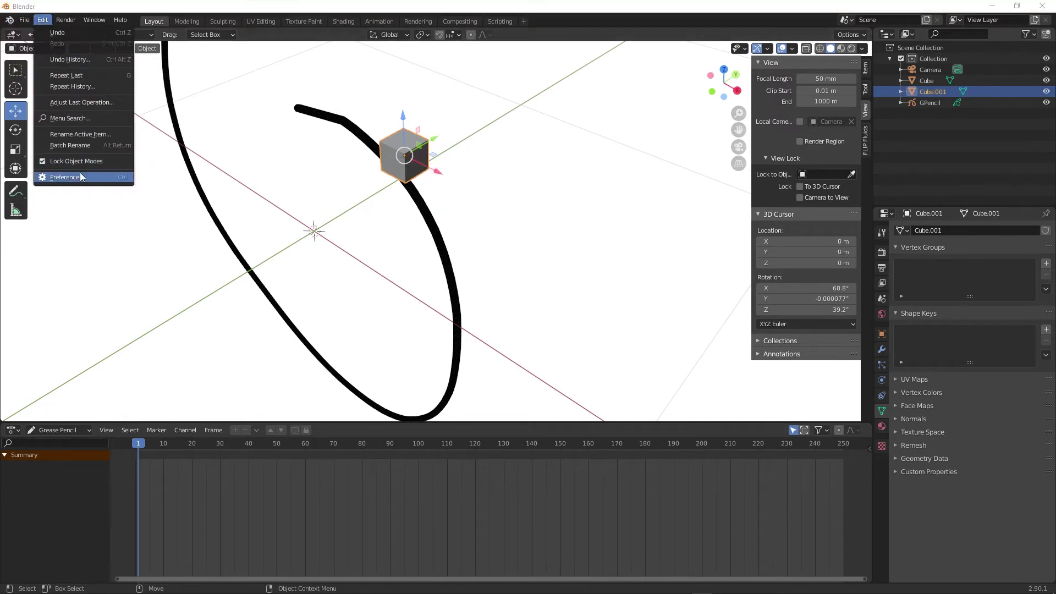
pyautogui.click(187, 57)
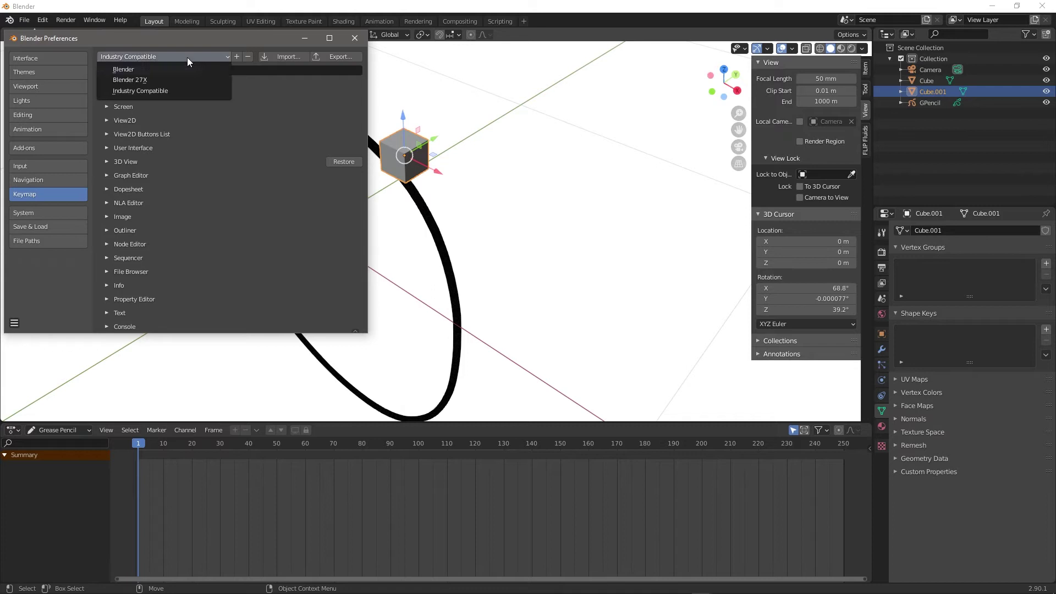
pyautogui.click(170, 69)
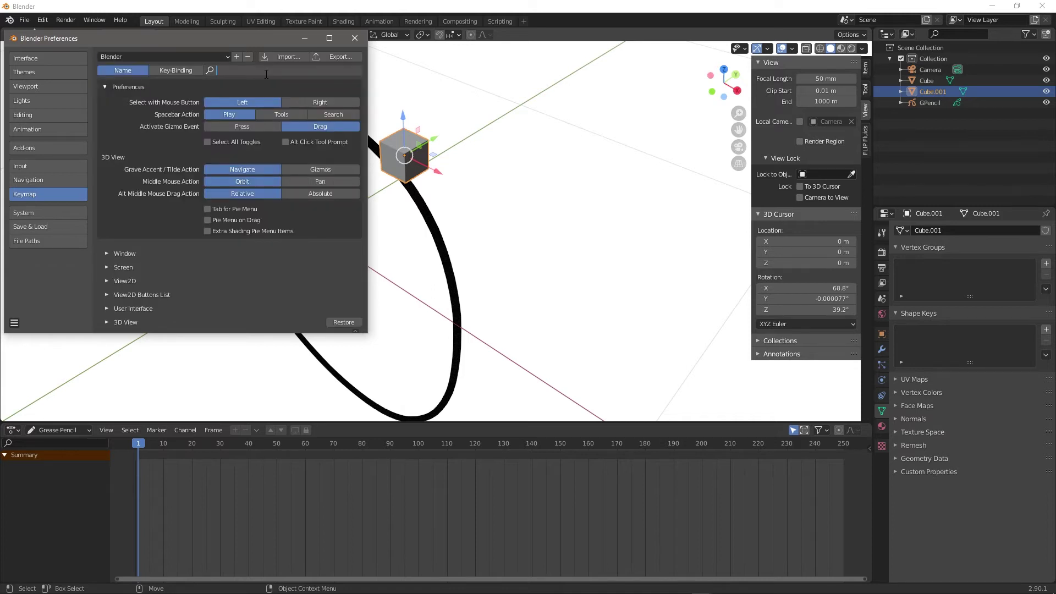
# - Search the keymap for "cursor" and examine the Set 3D Cursor shortcut entry
pyautogui.write('curs')
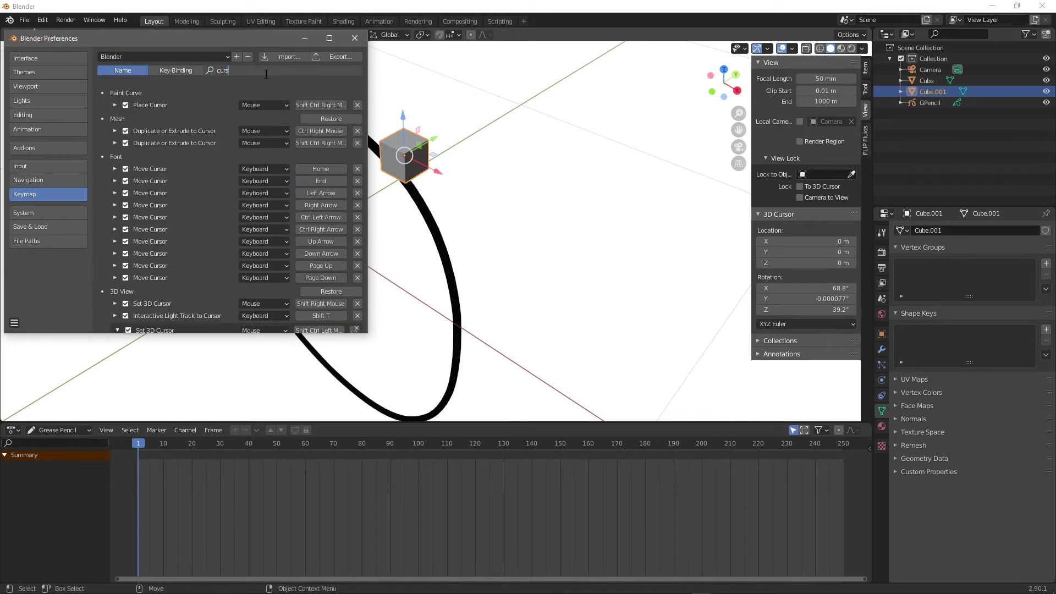
pyautogui.moveTo(367, 201); pyautogui.dragTo(644, 209)
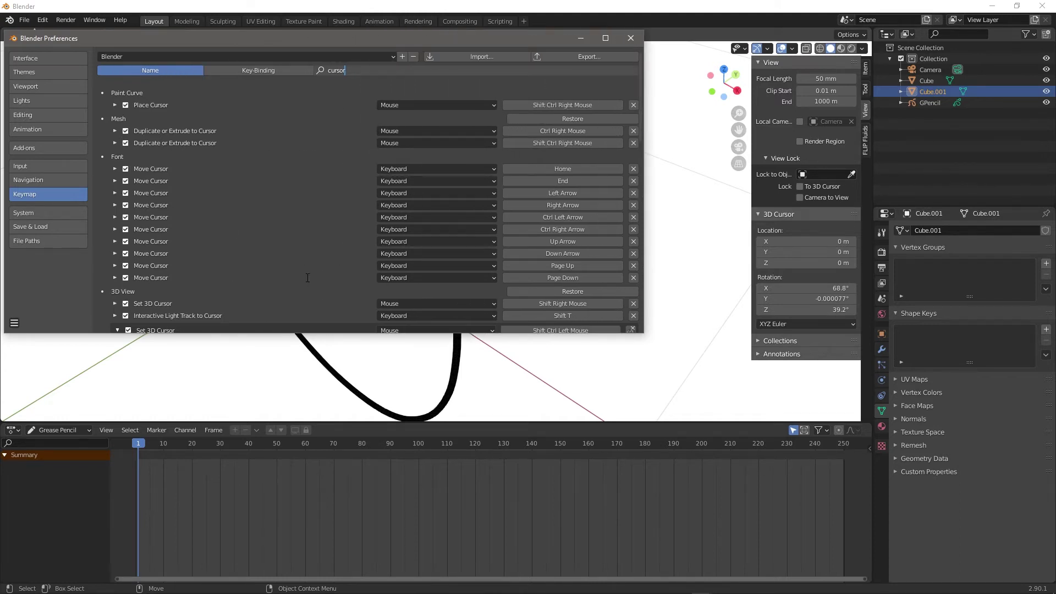
pyautogui.press('Return')
pyautogui.scroll(-3, 307, 277)
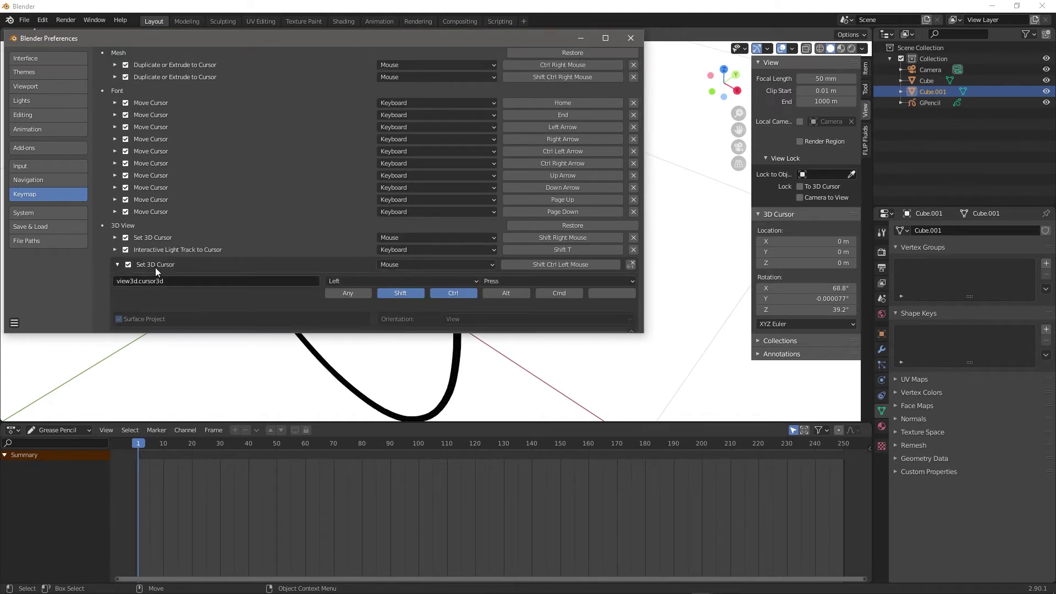
pyautogui.click(182, 282)
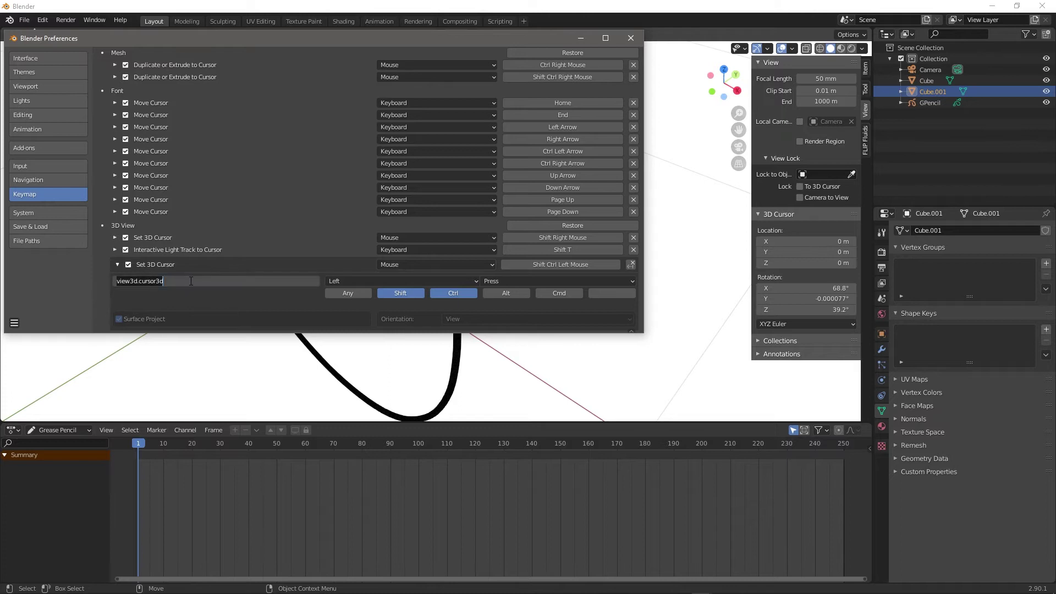
pyautogui.scroll(3, 286, 138)
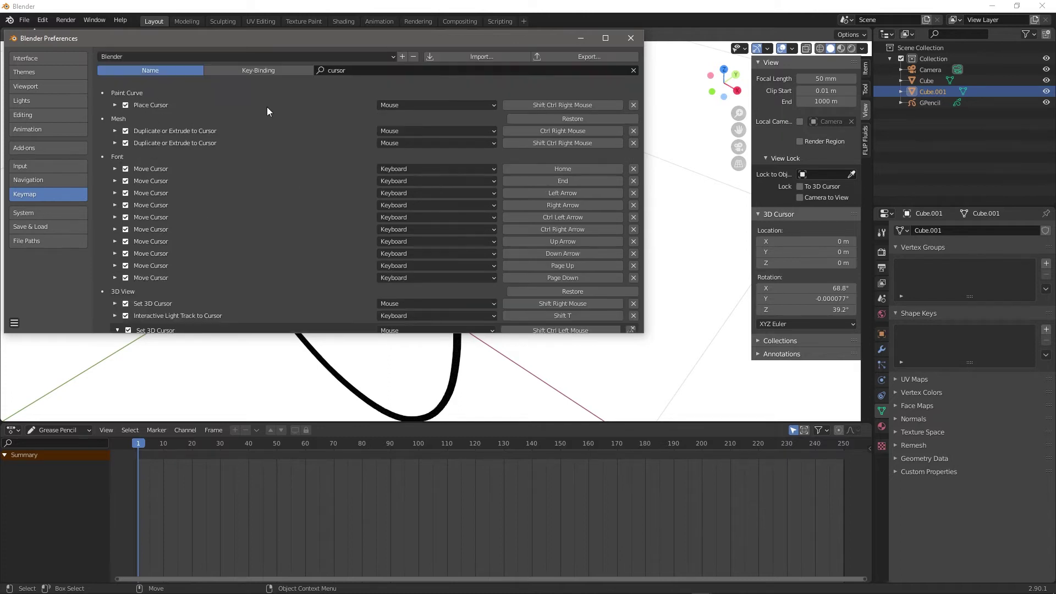
# - Switch the keymap preset back to Industry Compatible, review its Set 3D Cursor entry, and close the preferences
pyautogui.click(153, 58)
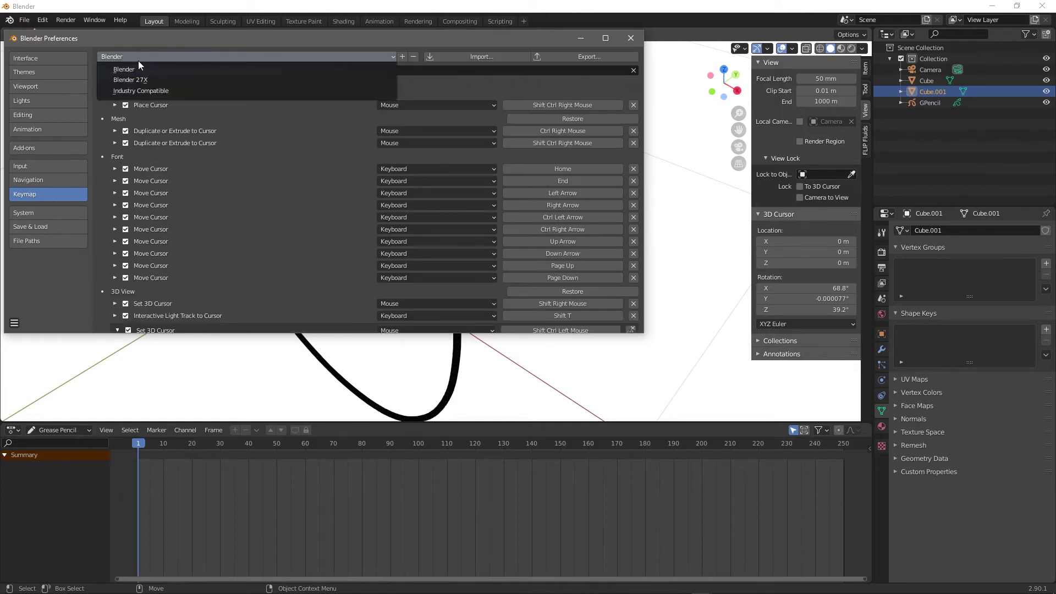
pyautogui.click(150, 90)
pyautogui.scroll(-4, 224, 267)
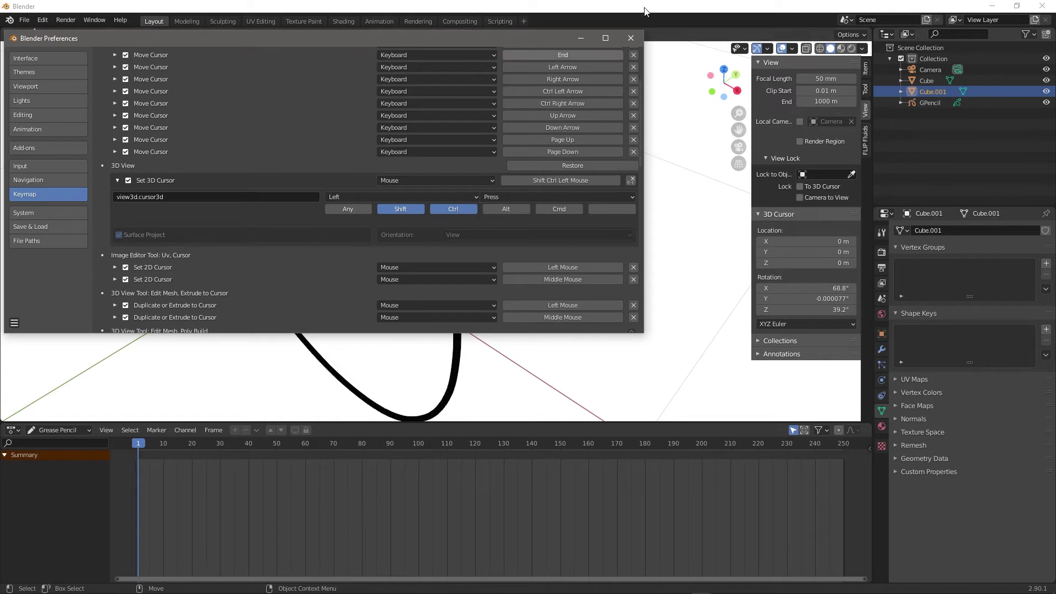
pyautogui.click(631, 38)
# - Place the 3D cursor on the surface of the tiny cube and inspect its position from several angles
pyautogui.keyDown('alt'); pyautogui.moveTo(462, 189); pyautogui.dragTo(464, 213); pyautogui.keyUp('alt')
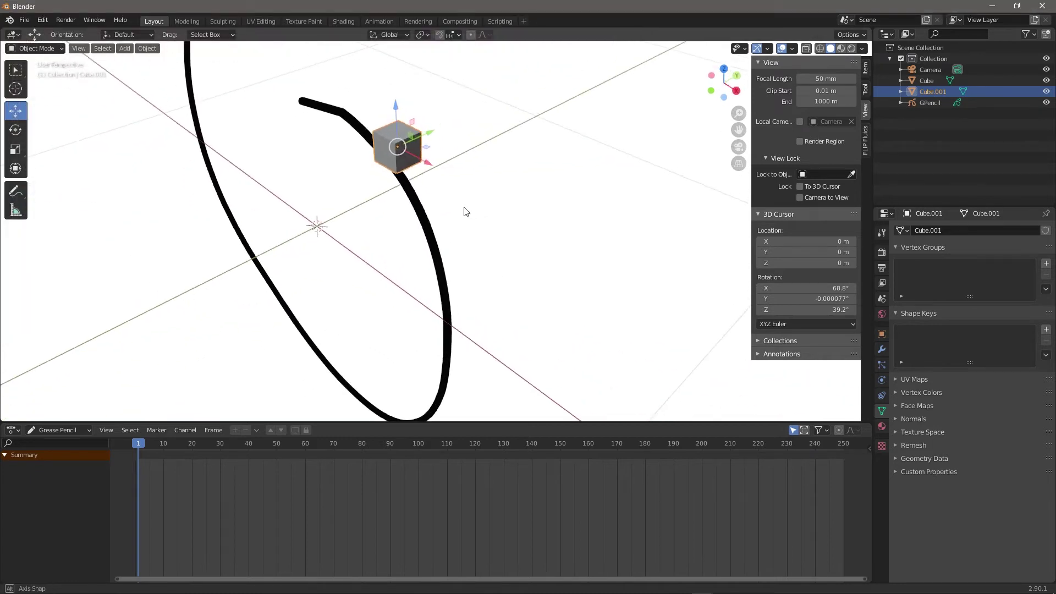
pyautogui.keyDown('shift'); pyautogui.rightClick(407, 145); pyautogui.keyUp('shift')
pyautogui.keyDown('alt'); pyautogui.moveTo(407, 146); pyautogui.dragTo(431, 174); pyautogui.keyUp('alt')
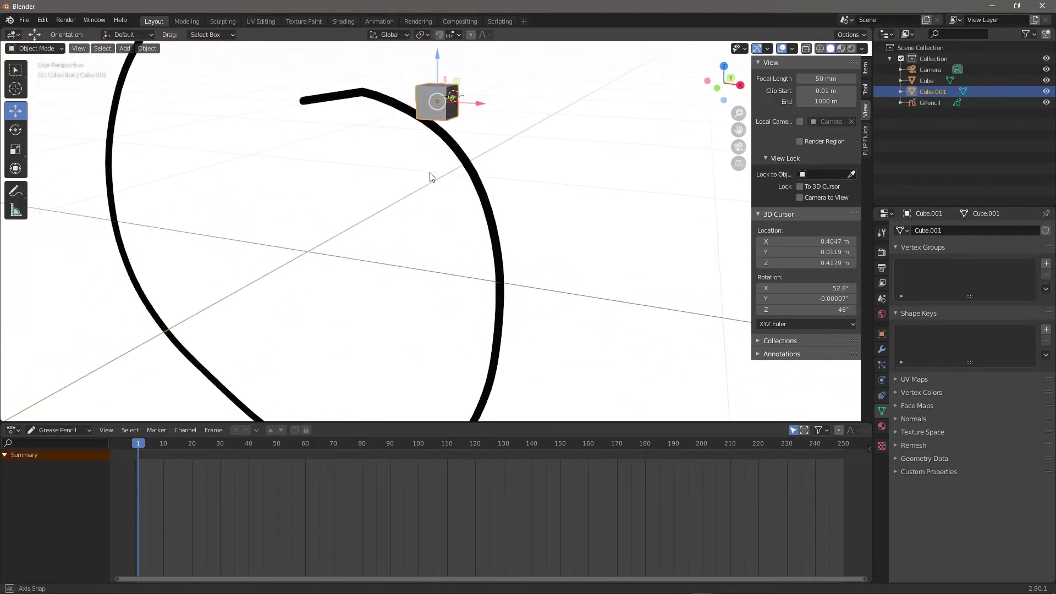
pyautogui.moveTo(484, 103)
pyautogui.keyDown('alt'); pyautogui.mouseDown()
pyautogui.moveTo(451, 132)
pyautogui.moveTo(474, 151)
pyautogui.moveTo(363, 168)
pyautogui.mouseUp(); pyautogui.keyUp('alt')
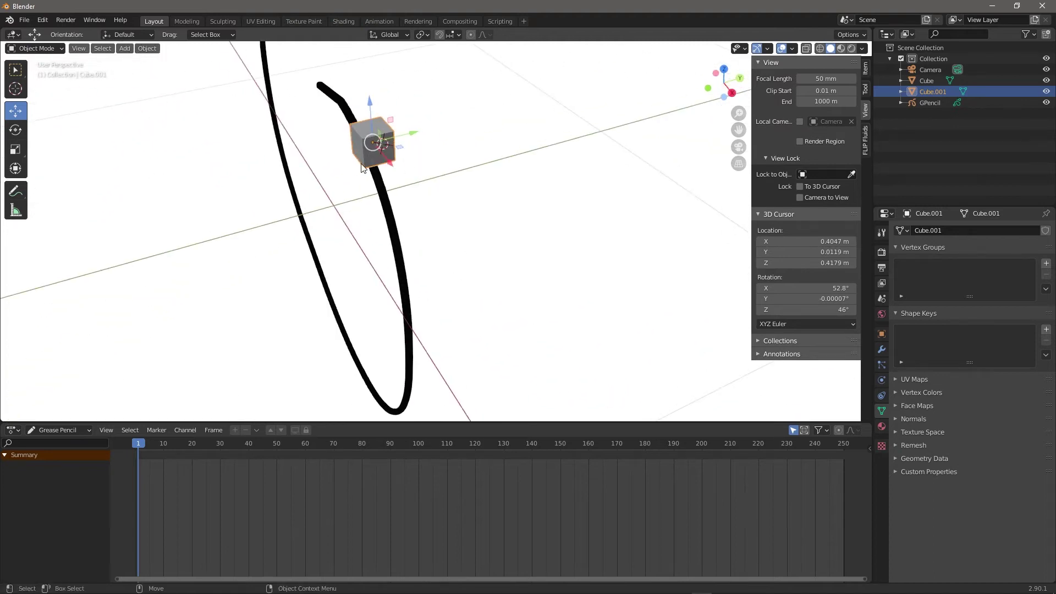
# - Delete the tiny cube, leaving the Grease Pencil object as the active object
pyautogui.keyDown('shift'); pyautogui.click(356, 130); pyautogui.keyUp('shift')
pyautogui.keyDown('shift'); pyautogui.click(378, 139); pyautogui.keyUp('shift')
pyautogui.press('x')
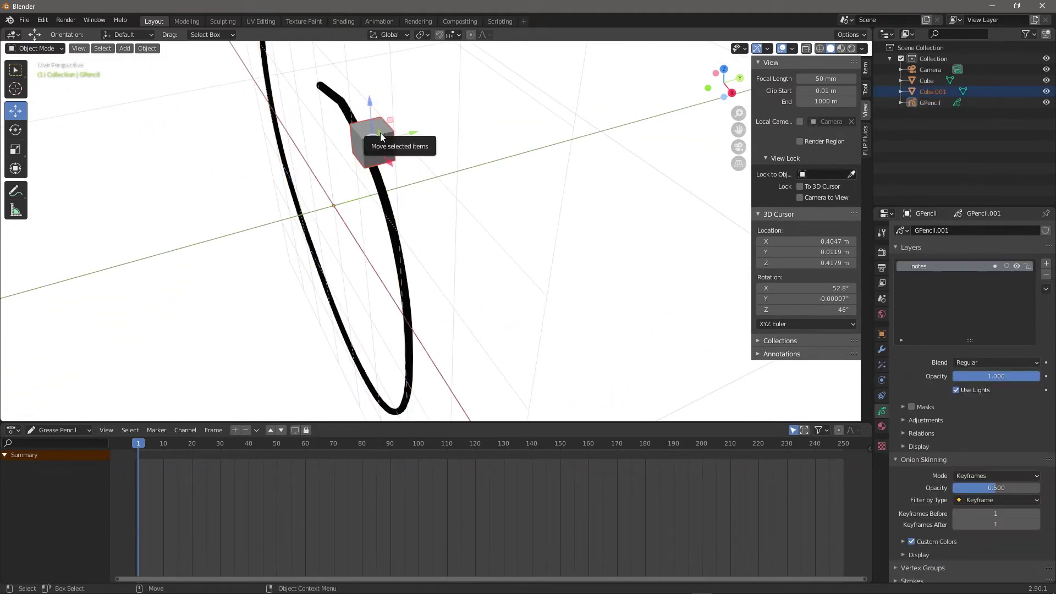
pyautogui.click(384, 137)
# - Return the Grease Pencil object to Draw mode and set the drawing plane to Cursor
pyautogui.hotkey('ctrl', 'Tab')
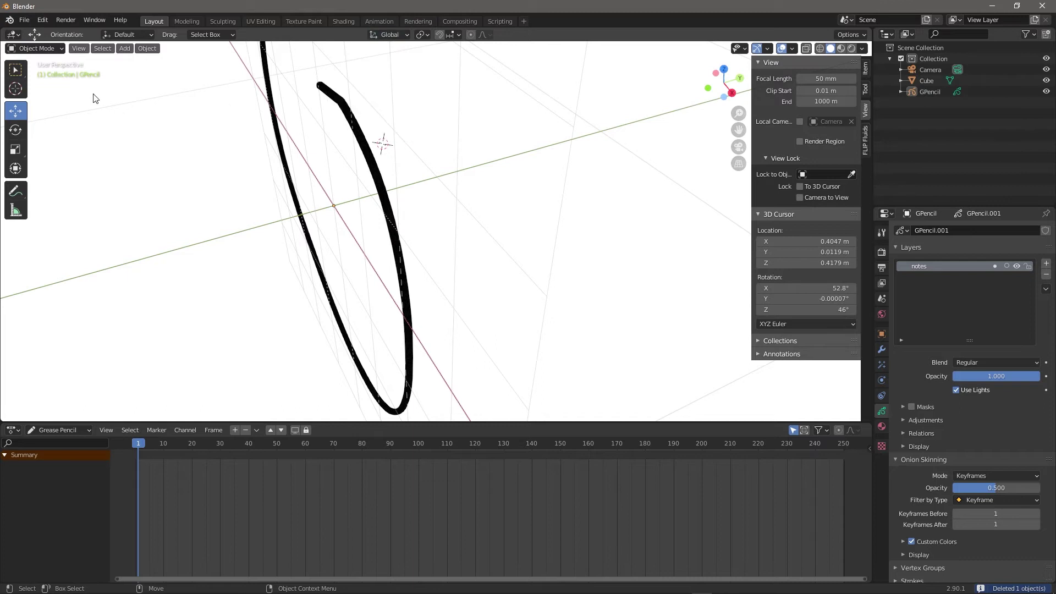
pyautogui.click(61, 48)
pyautogui.click(55, 97)
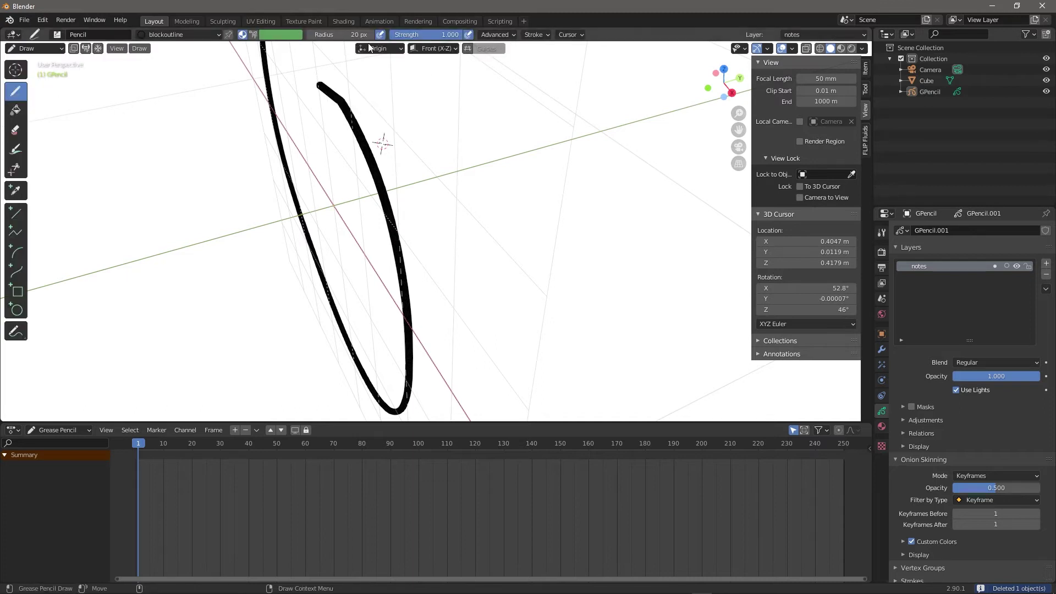
pyautogui.click(433, 48)
pyautogui.click(413, 132)
pyautogui.moveTo(478, 160)
pyautogui.mouseDown(button='middle')
pyautogui.moveTo(458, 198)
pyautogui.moveTo(497, 170)
pyautogui.moveTo(469, 187)
pyautogui.moveTo(510, 246)
pyautogui.moveTo(484, 243)
pyautogui.mouseUp(button='middle')
pyautogui.moveTo(389, 271)
pyautogui.mouseDown(button='middle')
pyautogui.moveTo(537, 222)
pyautogui.moveTo(438, 123)
pyautogui.mouseUp(button='middle')
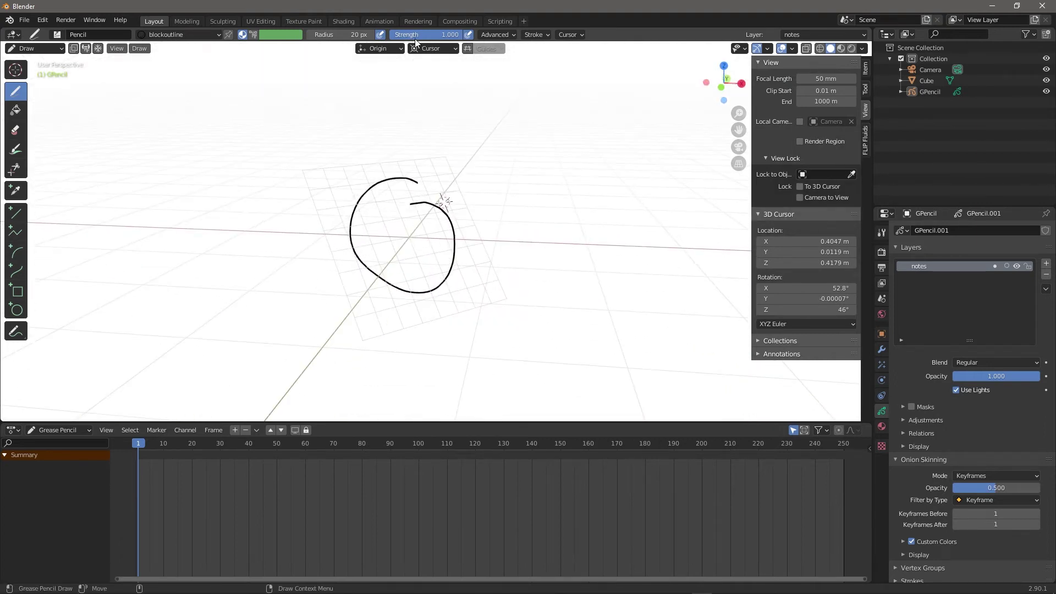
# - Set the stroke placement to 3D Cursor and draw a small loop around the cursor
pyautogui.click(433, 48)
pyautogui.click(369, 48)
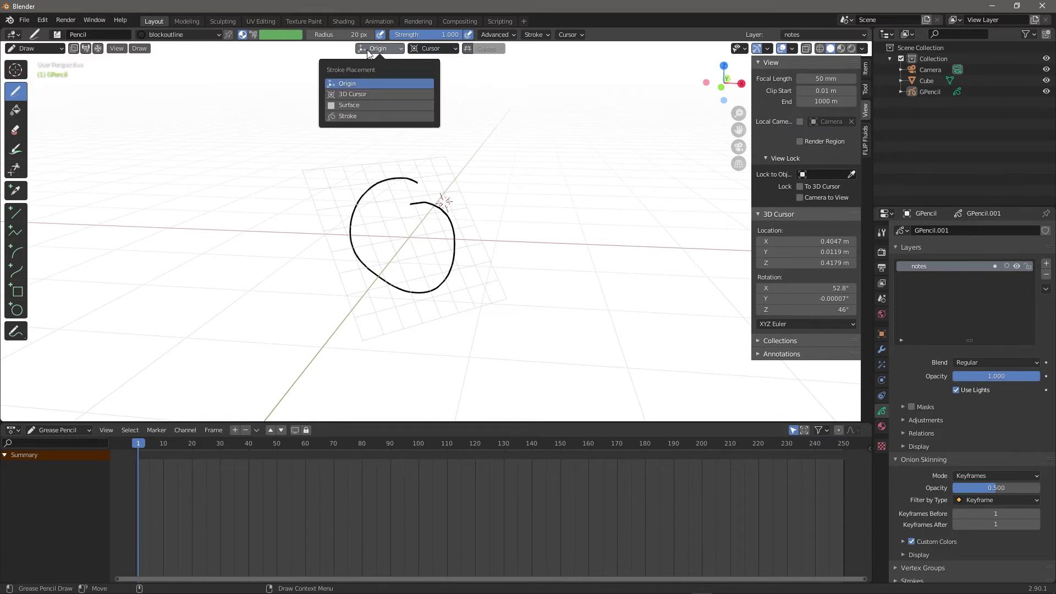
pyautogui.click(352, 95)
pyautogui.moveTo(490, 167); pyautogui.dragTo(447, 203, button='middle')
pyautogui.moveTo(437, 210); pyautogui.dragTo(435, 211)
# - Inspect the new loop from another angle and set the drawing plane to View
pyautogui.moveTo(434, 212)
pyautogui.mouseDown(button='middle')
pyautogui.moveTo(563, 222)
pyautogui.moveTo(497, 246)
pyautogui.moveTo(580, 197)
pyautogui.moveTo(503, 178)
pyautogui.moveTo(441, 189)
pyautogui.moveTo(426, 134)
pyautogui.moveTo(436, 61)
pyautogui.moveTo(473, 212)
pyautogui.moveTo(39, 121)
pyautogui.mouseUp(button='middle')
pyautogui.scroll(6, 486, 246)
pyautogui.scroll(-5, 440, 189)
pyautogui.click(430, 48)
pyautogui.click(407, 84)
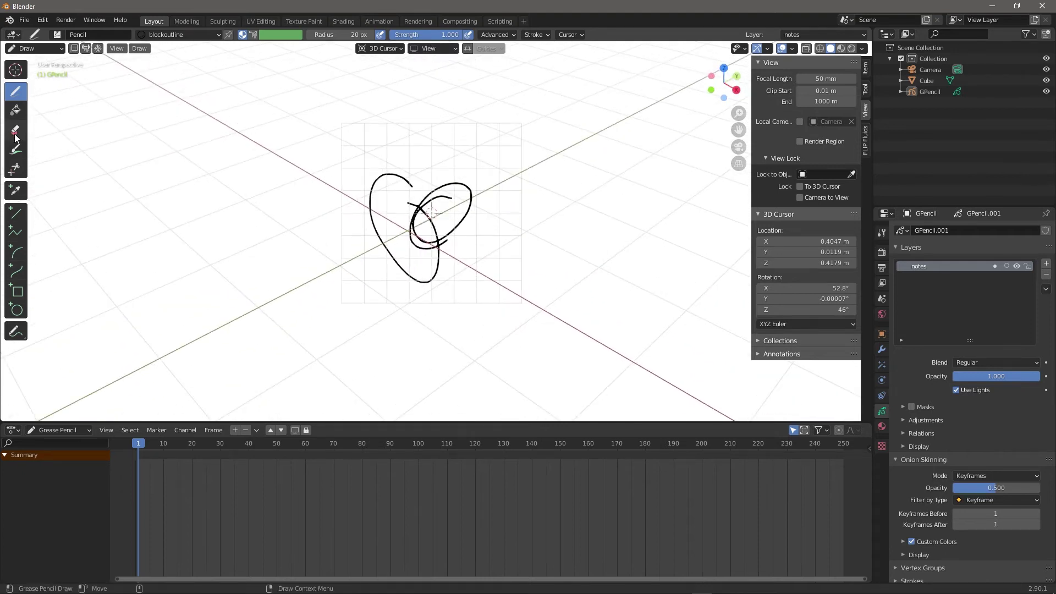
# - Activate the Fill tool and make the fills material active
pyautogui.click(16, 109)
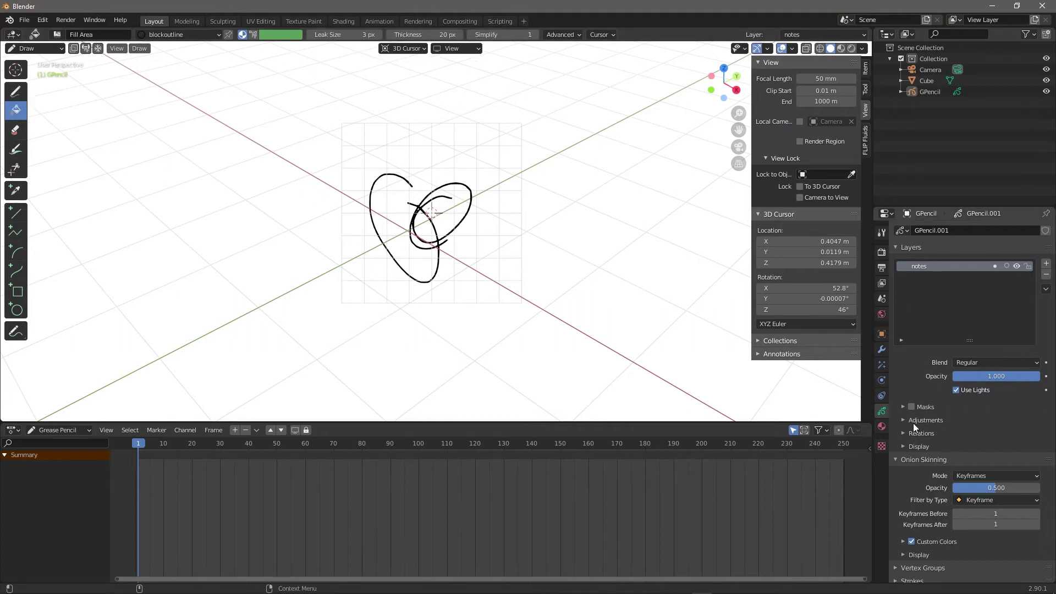
pyautogui.click(881, 426)
pyautogui.click(916, 244)
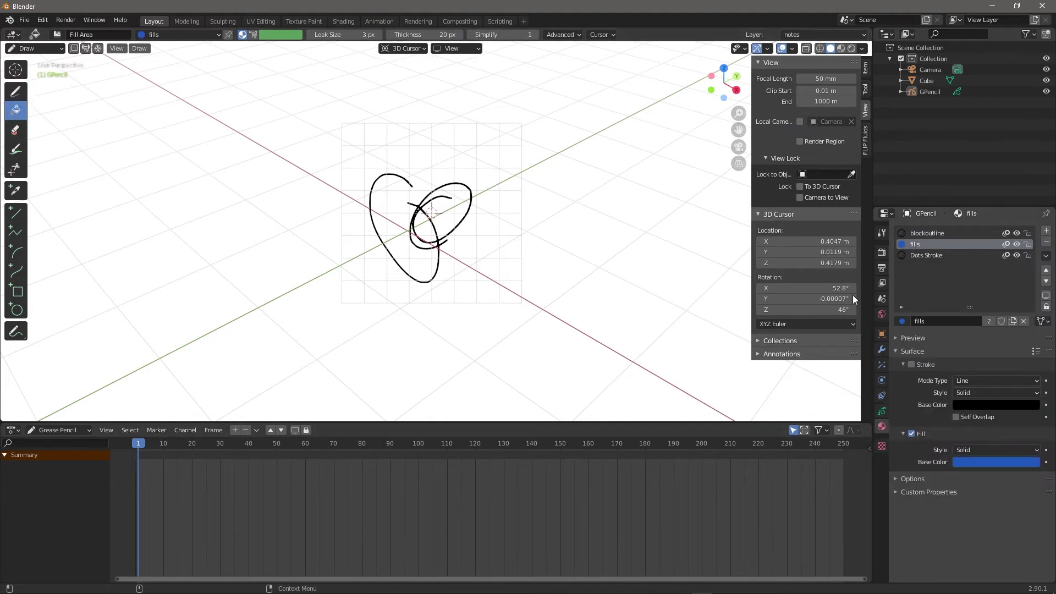
# - Fill the small loop around the 3D cursor with the blue fills material and view it from another angle
pyautogui.scroll(6, 465, 170)
pyautogui.click(466, 169)
pyautogui.moveTo(467, 169)
pyautogui.mouseDown(button='middle')
pyautogui.moveTo(456, 172)
pyautogui.moveTo(464, 181)
pyautogui.moveTo(587, 207)
pyautogui.moveTo(691, 207)
pyautogui.moveTo(431, 240)
pyautogui.moveTo(413, 231)
pyautogui.mouseUp(button='middle')
pyautogui.moveTo(345, 173)
pyautogui.mouseDown(button='middle')
pyautogui.moveTo(394, 245)
pyautogui.moveTo(450, 220)
pyautogui.moveTo(452, 240)
pyautogui.moveTo(448, 177)
pyautogui.moveTo(396, 286)
pyautogui.moveTo(424, 278)
pyautogui.mouseUp(button='middle')
# - Try to fill the larger open loop from the rotated view and undo the attempts
pyautogui.click(452, 240)
pyautogui.hotkey('ctrl', 'z')
pyautogui.scroll(-8, 424, 277)
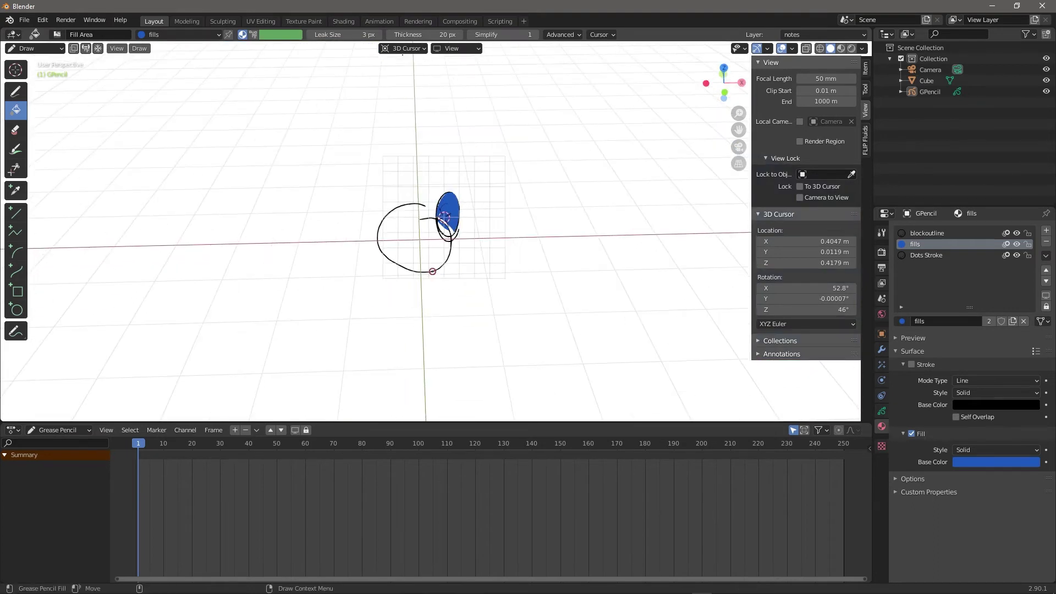
pyautogui.click(428, 235)
pyautogui.hotkey('ctrl', 'z')
pyautogui.moveTo(423, 212); pyautogui.dragTo(493, 220, button='middle')
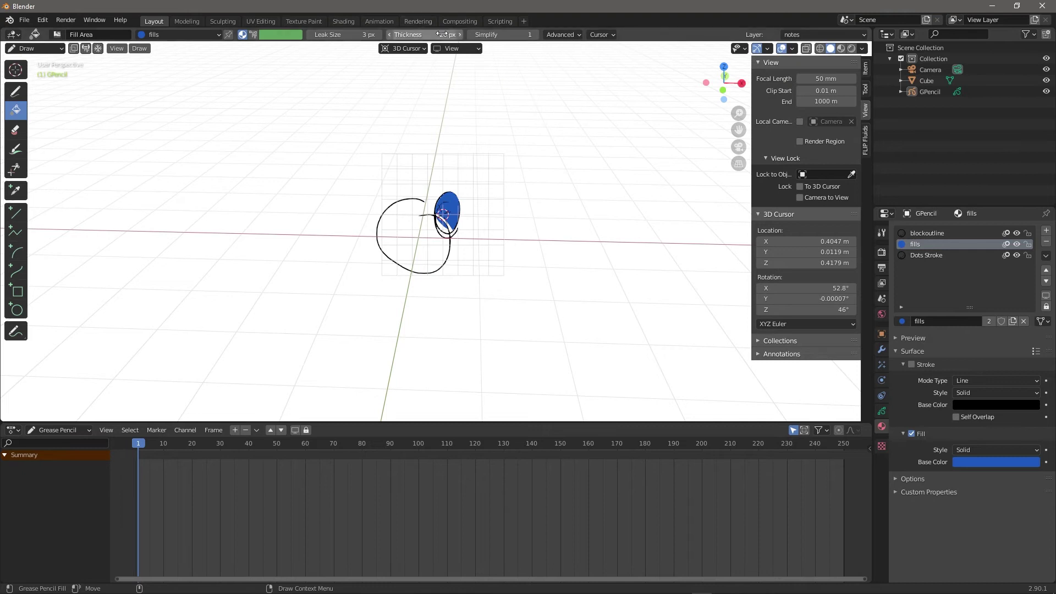
pyautogui.moveTo(533, 224)
pyautogui.mouseDown(button='middle')
pyautogui.moveTo(394, 196)
pyautogui.moveTo(589, 257)
pyautogui.moveTo(516, 213)
pyautogui.moveTo(627, 187)
pyautogui.moveTo(469, 227)
pyautogui.mouseUp(button='middle')
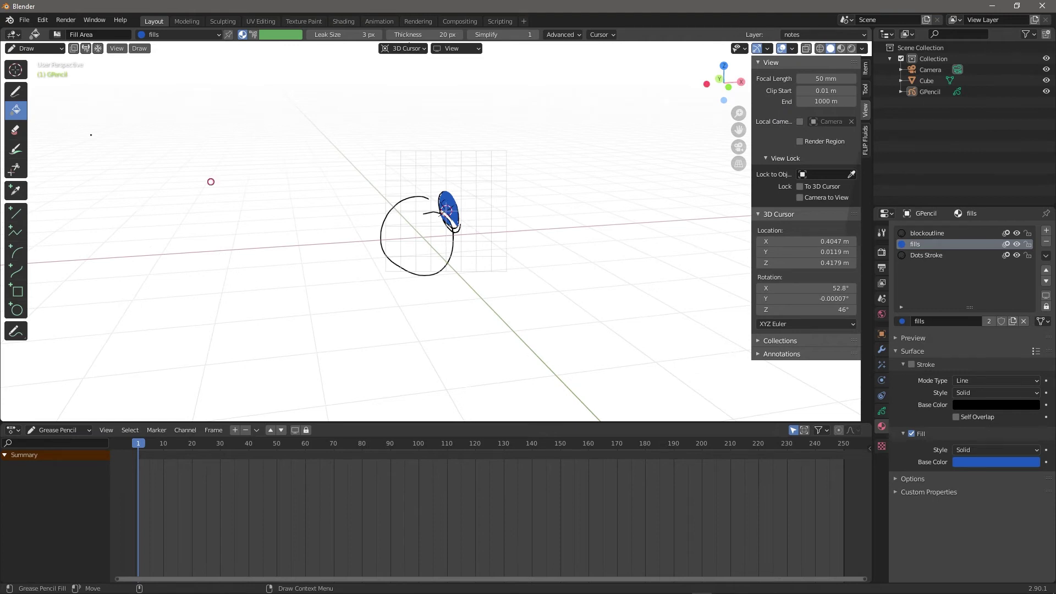
# - Erase all the loops and the blue fill with the Stroke eraser
pyautogui.click(15, 130)
pyautogui.moveTo(323, 288)
pyautogui.mouseDown()
pyautogui.moveTo(498, 189)
pyautogui.moveTo(433, 229)
pyautogui.moveTo(448, 225)
pyautogui.moveTo(448, 203)
pyautogui.mouseUp()
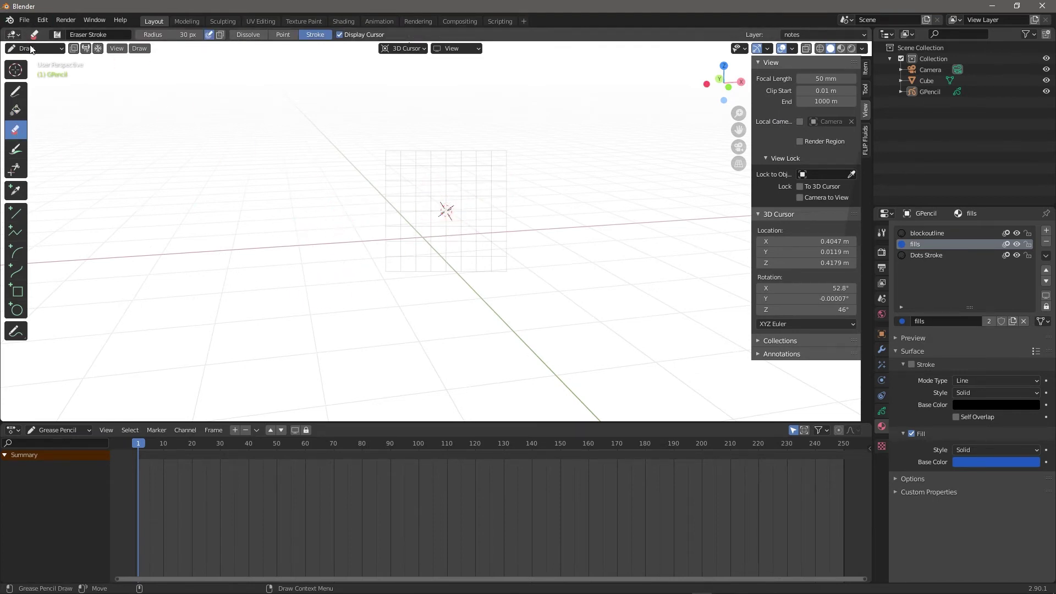
pyautogui.moveTo(494, 203); pyautogui.dragTo(369, 157, button='middle')
# - Look through the active camera and hide the sidebar
pyautogui.click(116, 50)
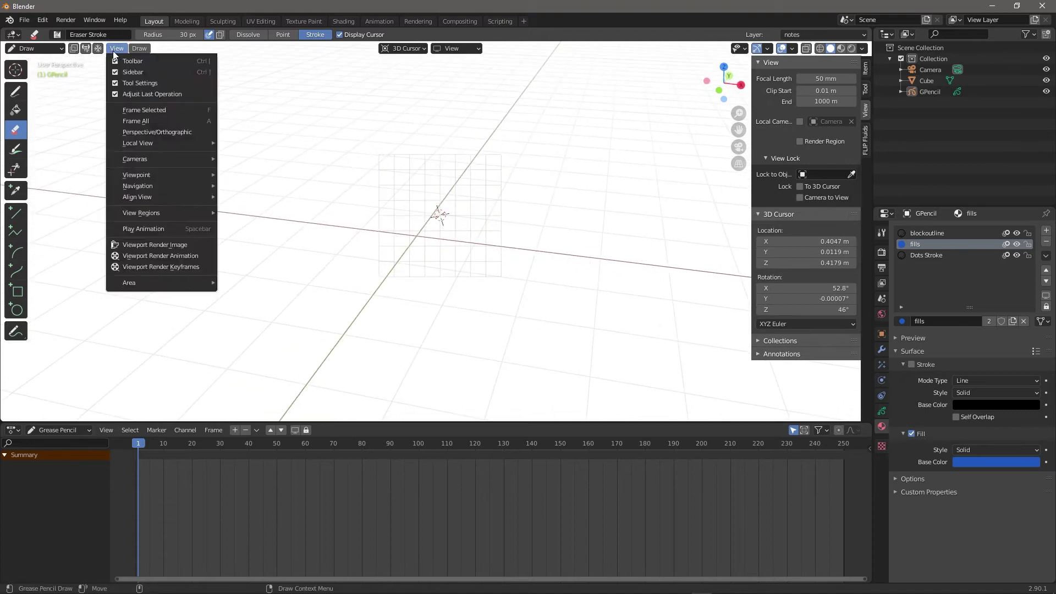
pyautogui.click(116, 49)
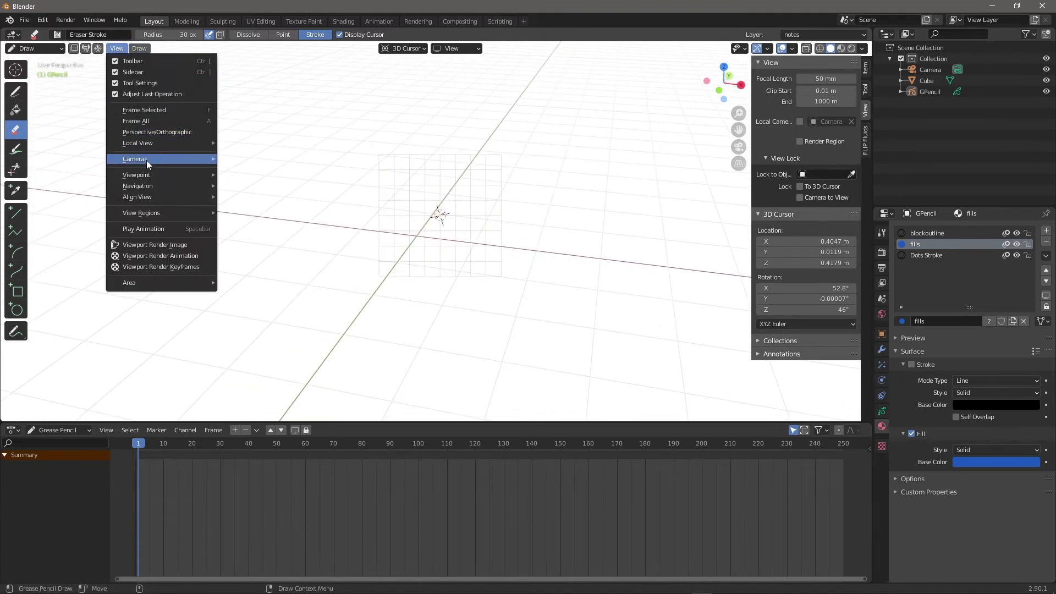
pyautogui.moveTo(147, 159)
pyautogui.click(266, 174)
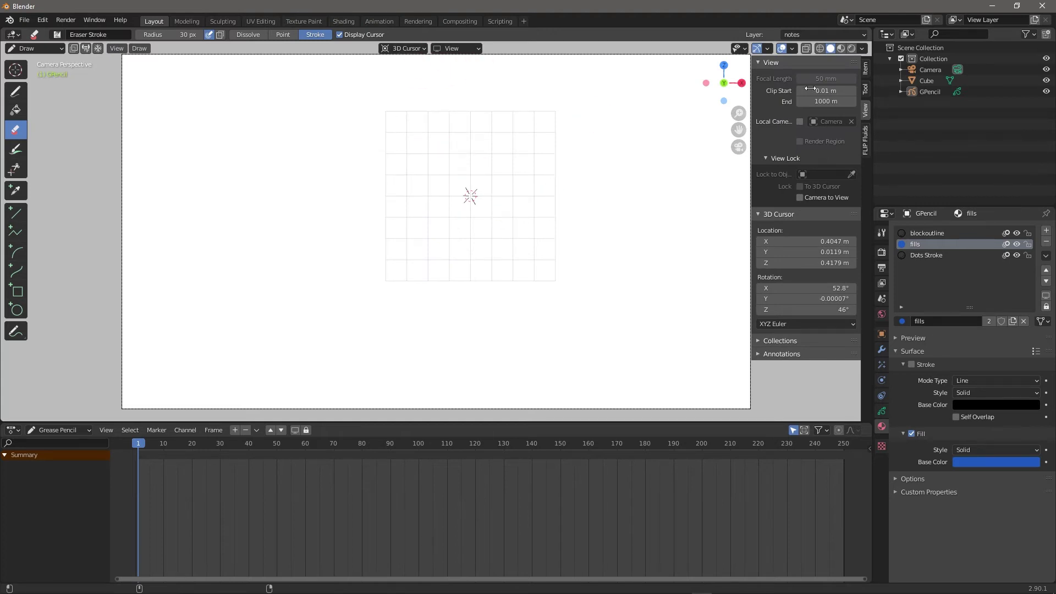
pyautogui.press('n')
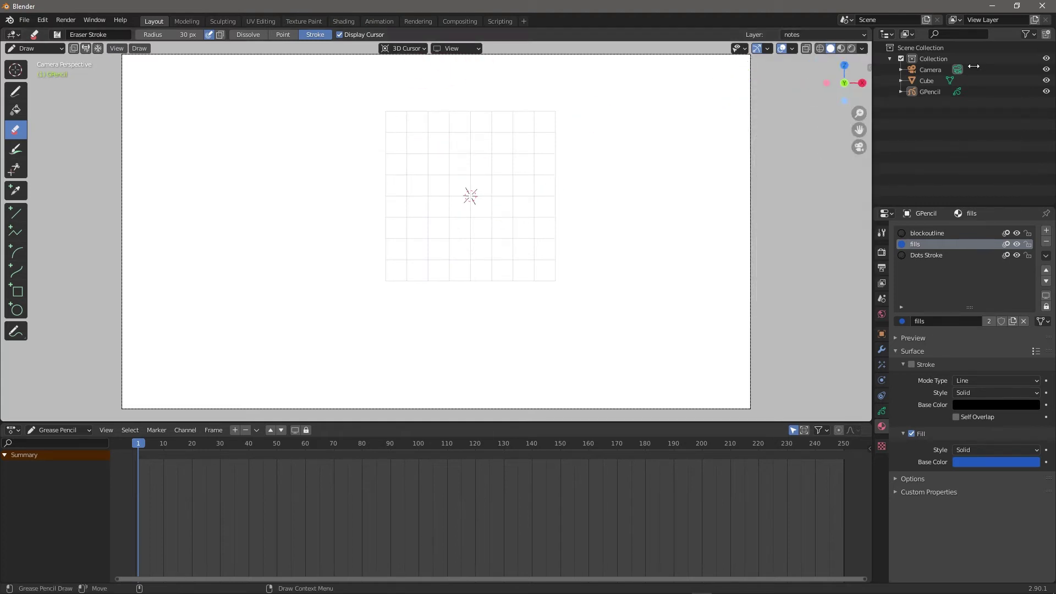
# - Activate the Draw tool and make the blockoutline material active
pyautogui.click(20, 91)
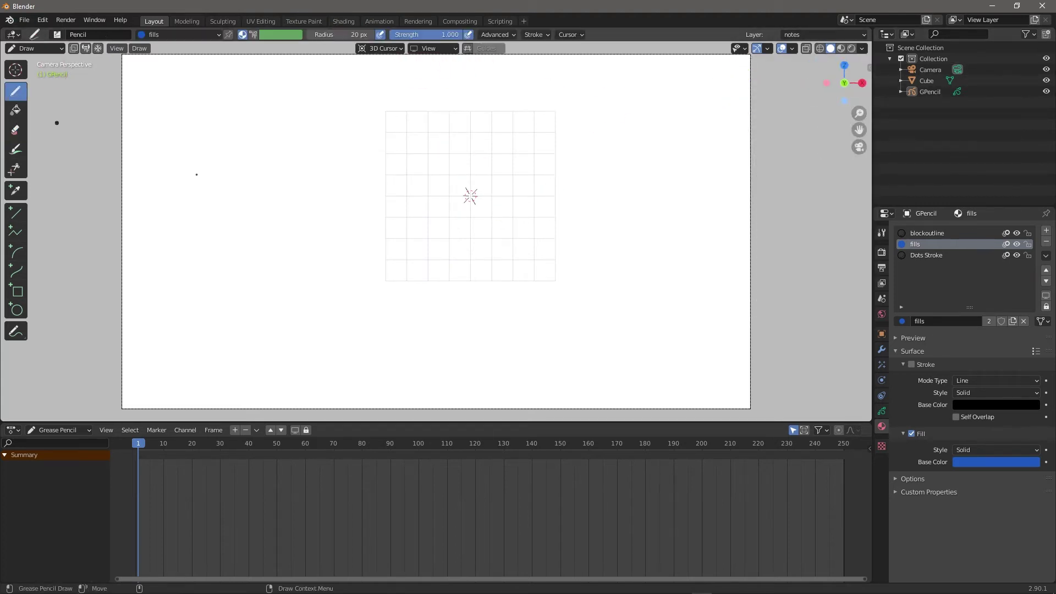
pyautogui.click(936, 255)
pyautogui.click(936, 233)
# - Turn off the Grease Pencil Canvas grid in the viewport overlays
pyautogui.moveTo(683, 182)
pyautogui.keyDown('shift'); pyautogui.mouseDown(button='middle')
pyautogui.moveTo(671, 205)
pyautogui.moveTo(726, 149)
pyautogui.mouseUp(button='middle'); pyautogui.keyUp('shift')
pyautogui.click(792, 48)
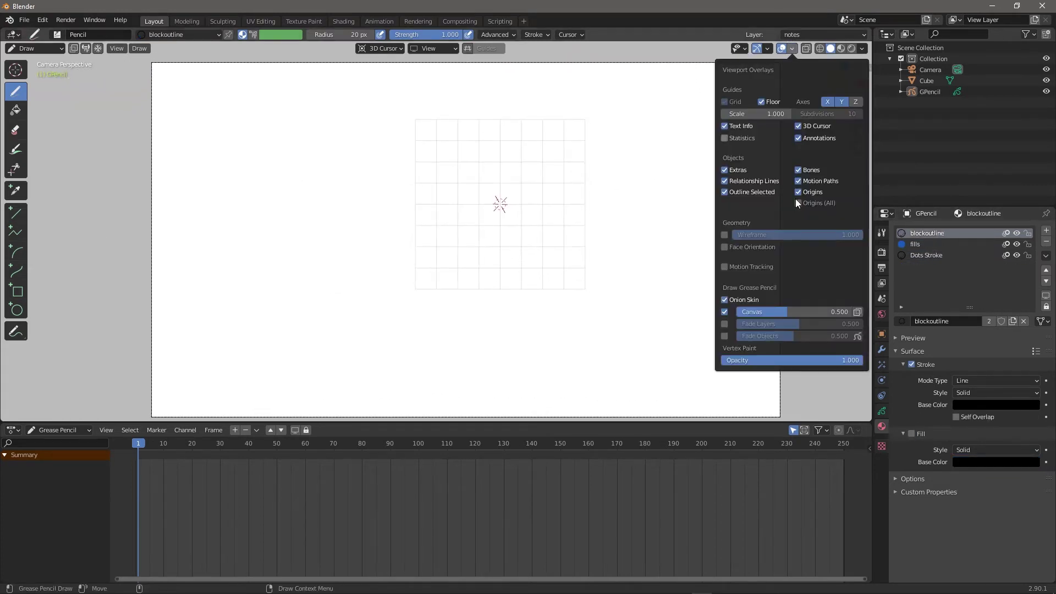
pyautogui.click(726, 312)
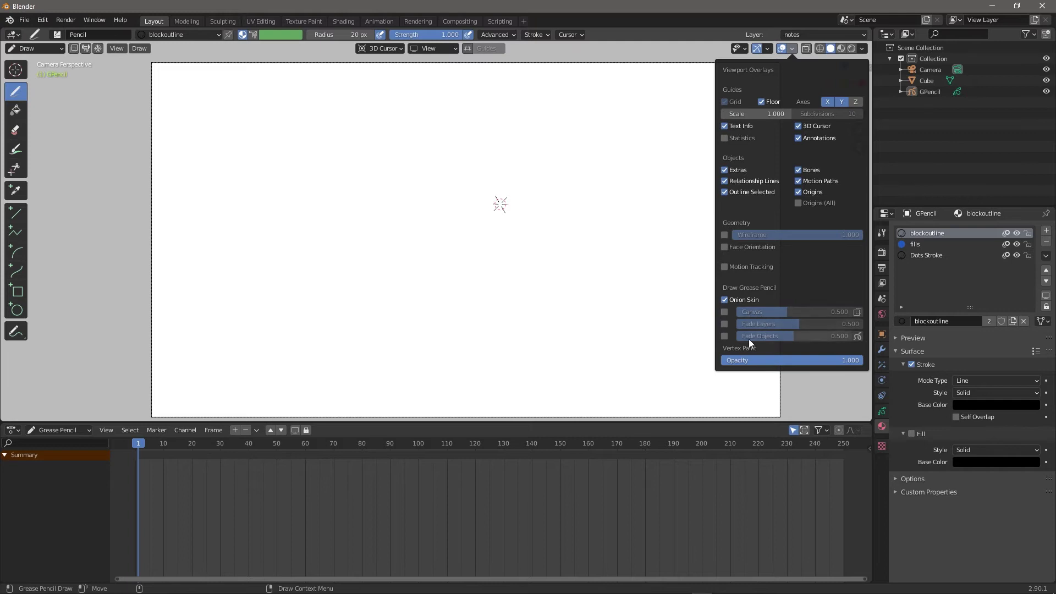
pyautogui.click(767, 48)
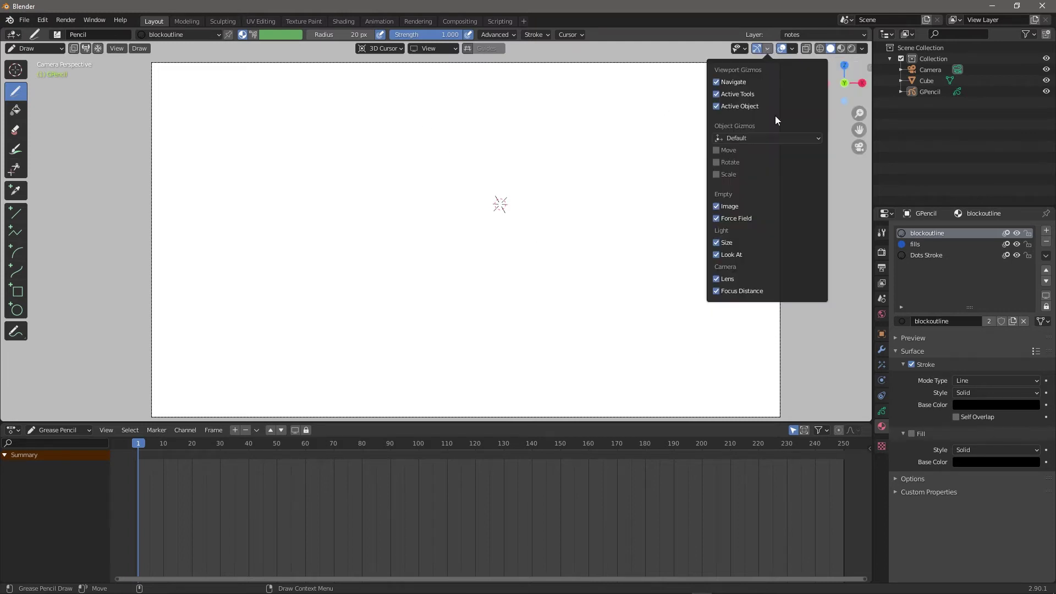
pyautogui.click(793, 49)
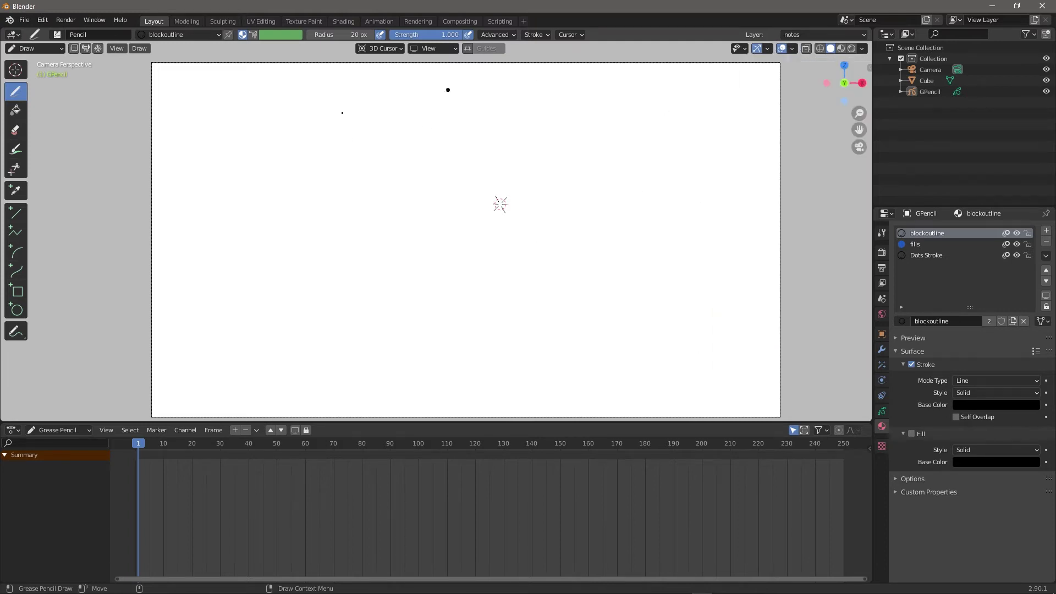
# - Draw a curved arrow pointing up at the brush's stroke settings and open those settings
pyautogui.scroll(2, 624, 161)
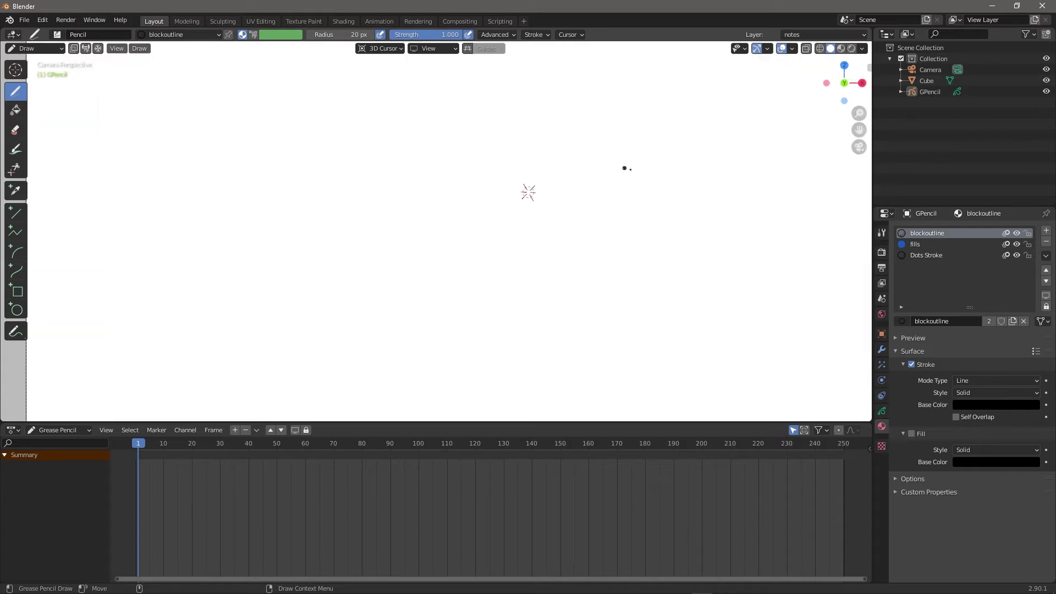
pyautogui.moveTo(622, 172)
pyautogui.mouseDown()
pyautogui.moveTo(592, 82)
pyautogui.moveTo(550, 46)
pyautogui.mouseUp()
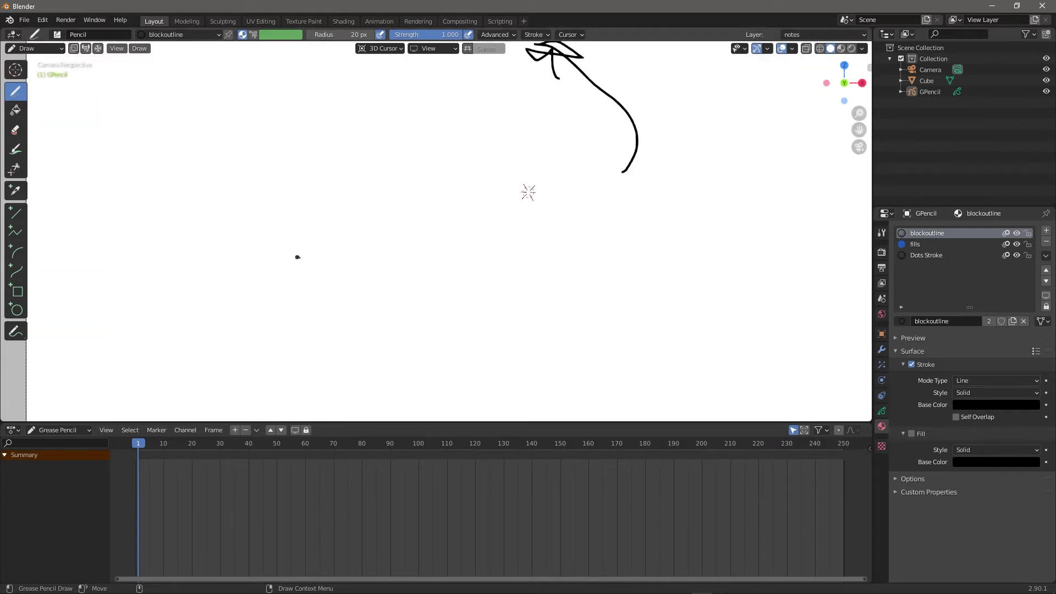
pyautogui.click(536, 35)
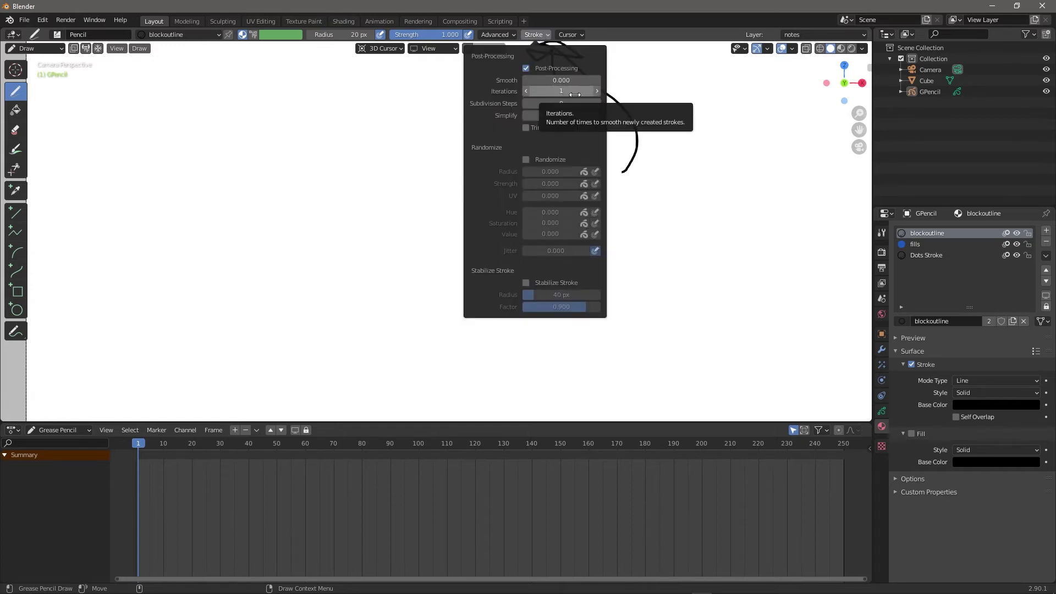
pyautogui.moveTo(545, 91); pyautogui.dragTo(561, 91)
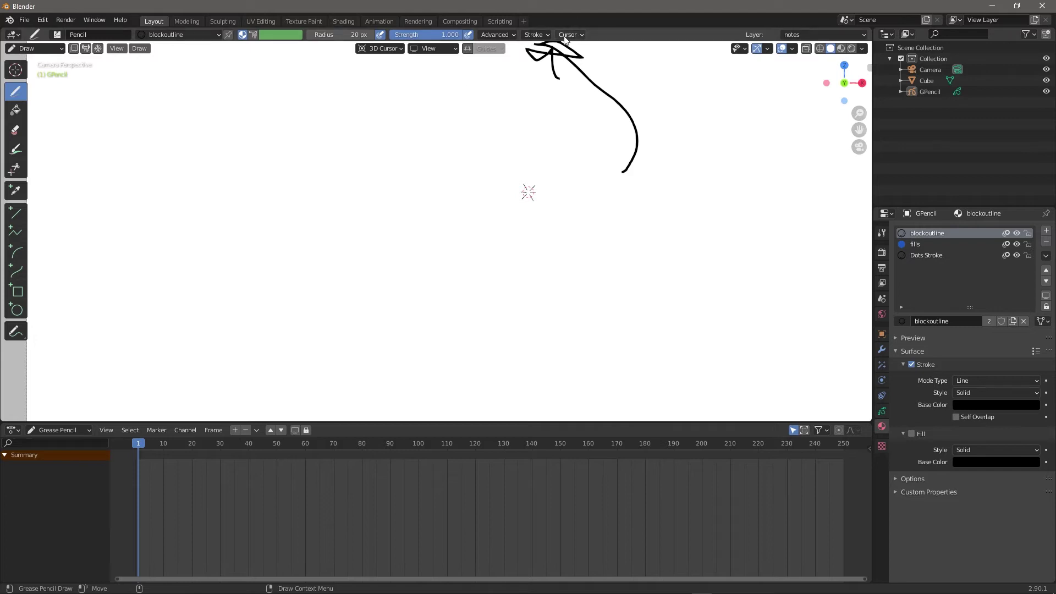
# - Set stroke Smooth to 0 and Iterations to 1, and draw a long wavy, jagged test stroke across the canvas
pyautogui.click(537, 35)
pyautogui.moveTo(563, 79); pyautogui.dragTo(528, 80)
pyautogui.doubleClick(525, 90)
pyautogui.moveTo(68, 212)
pyautogui.mouseDown()
pyautogui.moveTo(139, 157)
pyautogui.moveTo(152, 275)
pyautogui.moveTo(217, 176)
pyautogui.mouseUp()
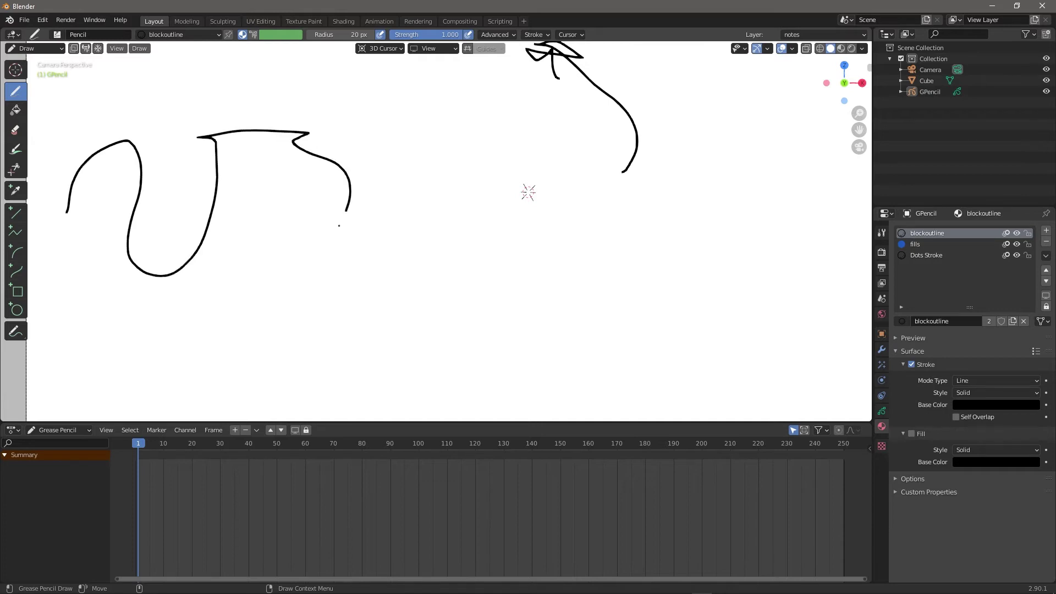
pyautogui.moveTo(357, 310)
pyautogui.mouseDown()
pyautogui.moveTo(476, 238)
pyautogui.moveTo(535, 308)
pyautogui.mouseUp()
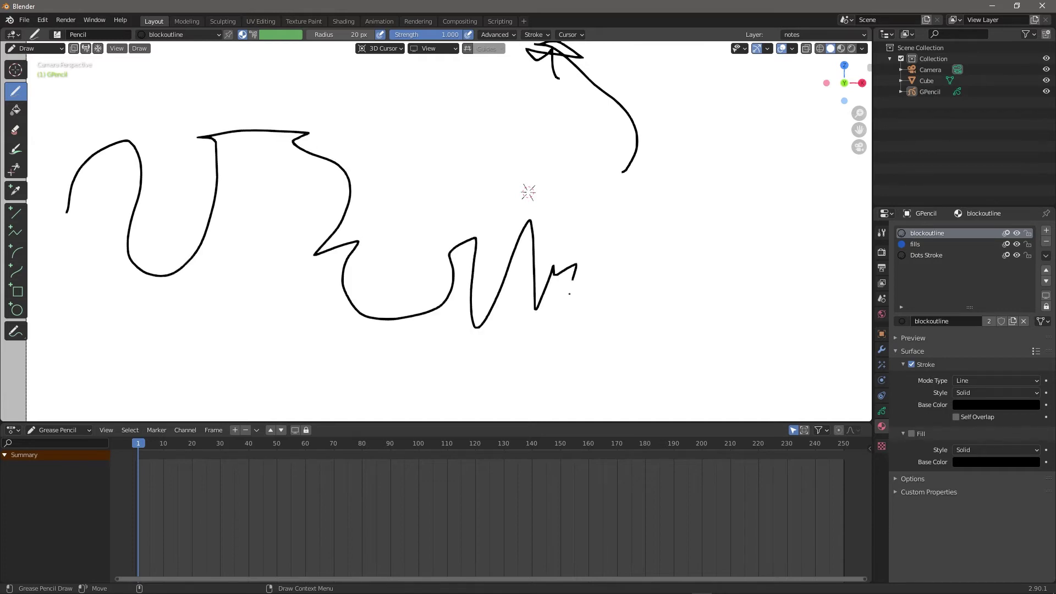
pyautogui.moveTo(803, 247); pyautogui.dragTo(816, 227)
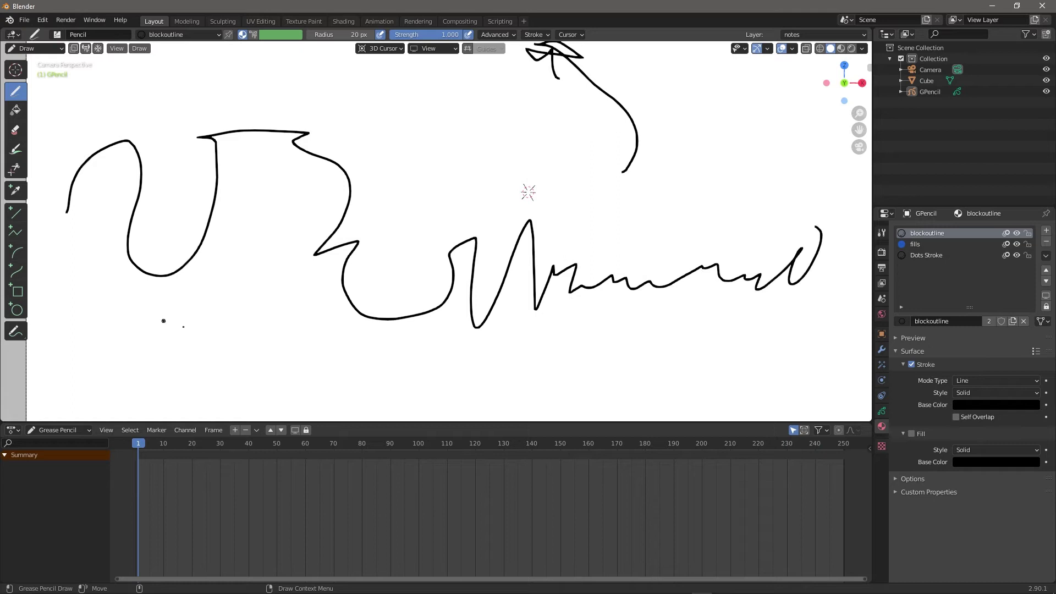
# - Raise the stroke post-processing Iterations to 3 and increase the Smooth factor
pyautogui.scroll(-3, 560, 206)
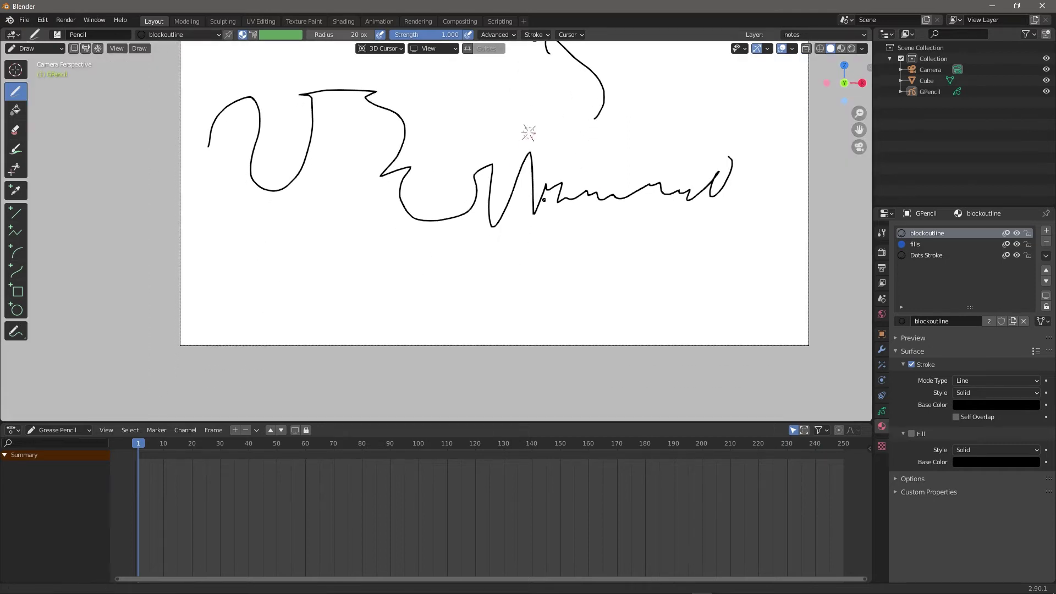
pyautogui.click(533, 34)
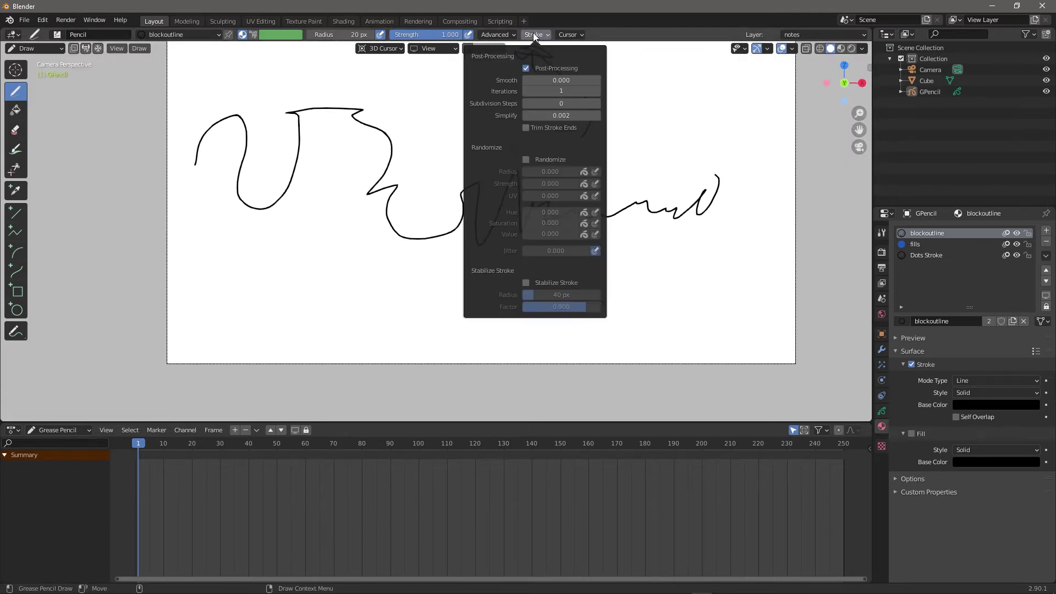
pyautogui.click(597, 91)
pyautogui.click(597, 91)
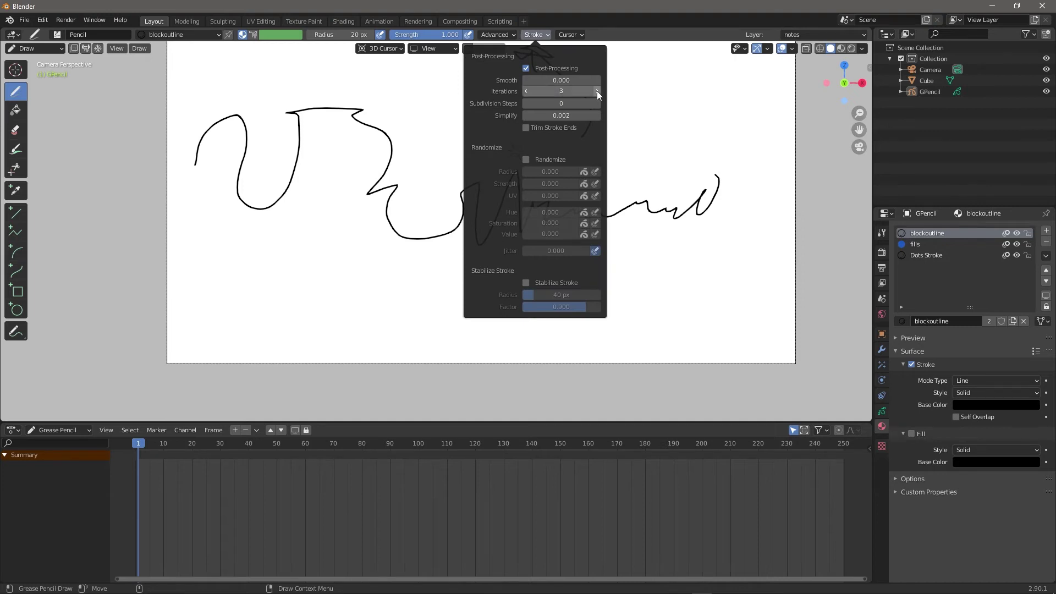
pyautogui.click(596, 80)
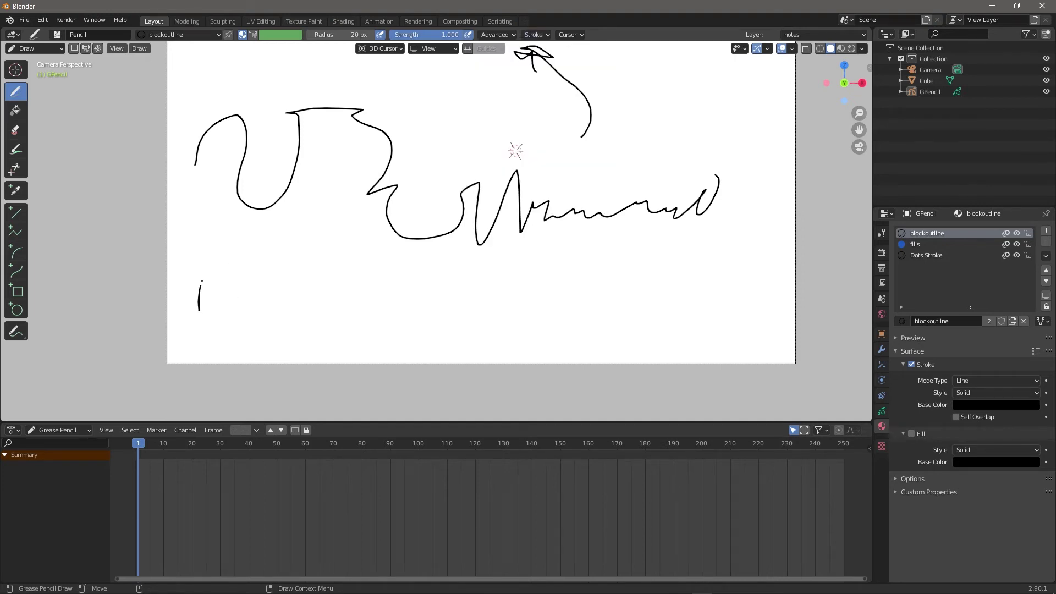
# - Draw a second wavy, jagged test stroke beneath the first one for comparison
pyautogui.moveTo(330, 262); pyautogui.dragTo(348, 269)
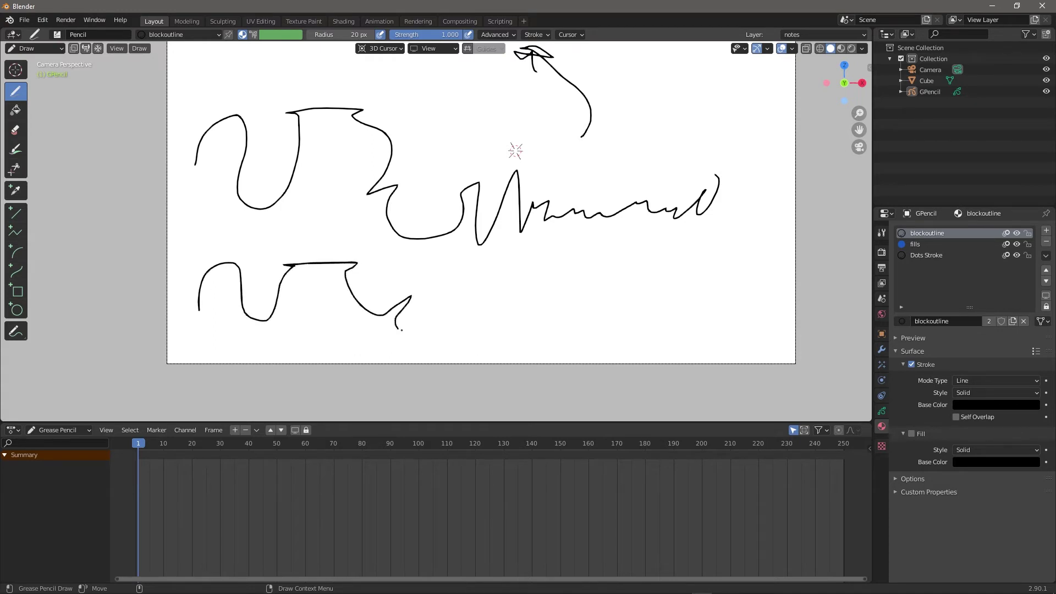
pyautogui.moveTo(463, 324); pyautogui.dragTo(510, 321)
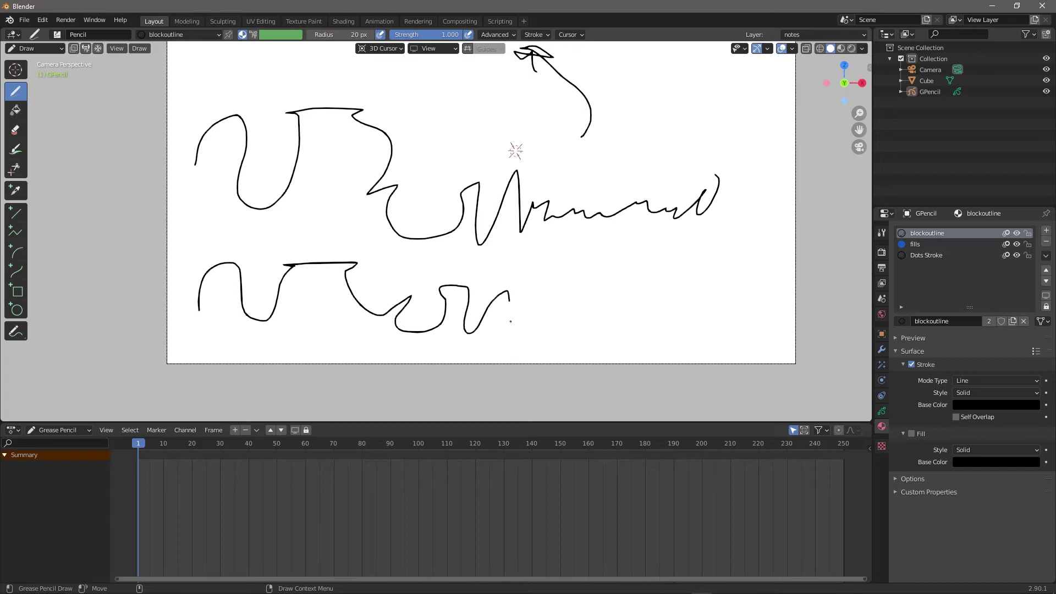
pyautogui.moveTo(580, 314)
pyautogui.mouseDown()
pyautogui.moveTo(705, 319)
pyautogui.moveTo(748, 259)
pyautogui.mouseUp()
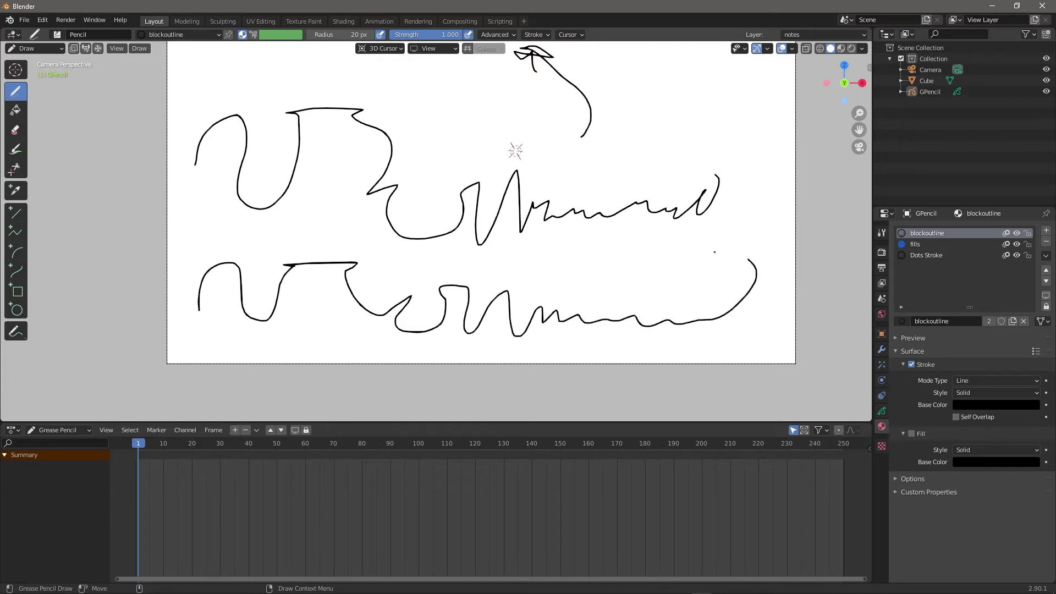
# - Draw a gently curved line, connected loops and a short line between the two test strokes
pyautogui.scroll(3, 261, 310)
pyautogui.moveTo(391, 295); pyautogui.dragTo(626, 301)
pyautogui.moveTo(567, 325); pyautogui.dragTo(487, 312)
pyautogui.moveTo(595, 300); pyautogui.dragTo(692, 276)
pyautogui.moveTo(689, 320)
pyautogui.mouseDown()
pyautogui.moveTo(770, 297)
pyautogui.moveTo(795, 330)
pyautogui.mouseUp()
# - Draw a nearly straight stroke on frame 10 and return to frame 1
pyautogui.press('Up')
pyautogui.moveTo(493, 313); pyautogui.dragTo(739, 327)
pyautogui.scroll(-3, 521, 305)
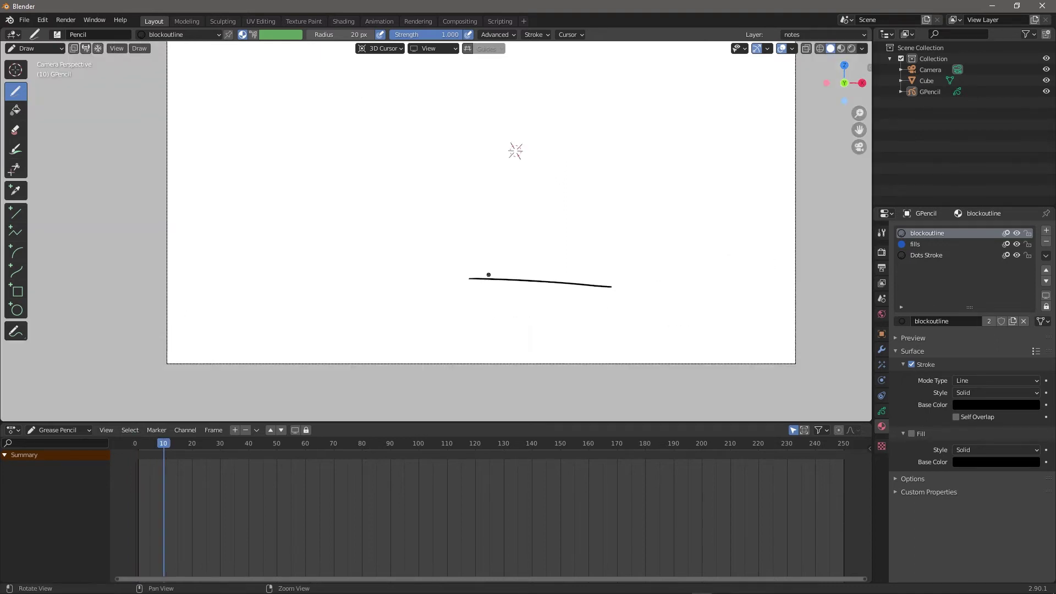
pyautogui.hotkey('shift', 'Left')
pyautogui.scroll(-2, 536, 275)
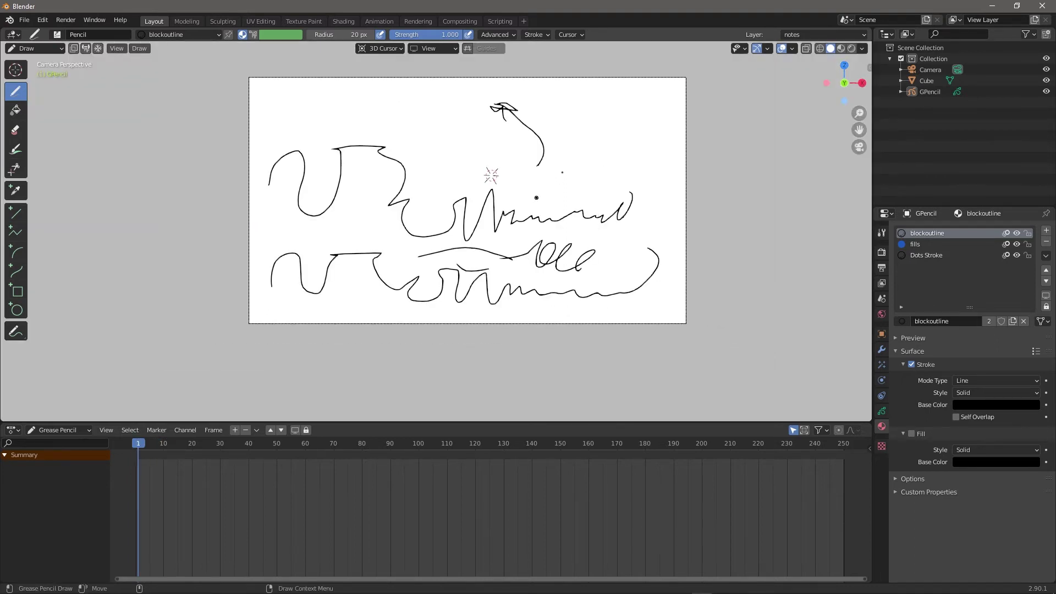
# - Draw a closed oval with an overlapping end beside the connected loops
pyautogui.scroll(5, 536, 197)
pyautogui.keyDown('shift'); pyautogui.moveTo(695, 251); pyautogui.dragTo(434, 202, button='middle'); pyautogui.keyUp('shift')
pyautogui.scroll(4, 434, 201)
pyautogui.moveTo(691, 149)
pyautogui.mouseDown()
pyautogui.moveTo(682, 228)
pyautogui.moveTo(727, 214)
pyautogui.mouseUp()
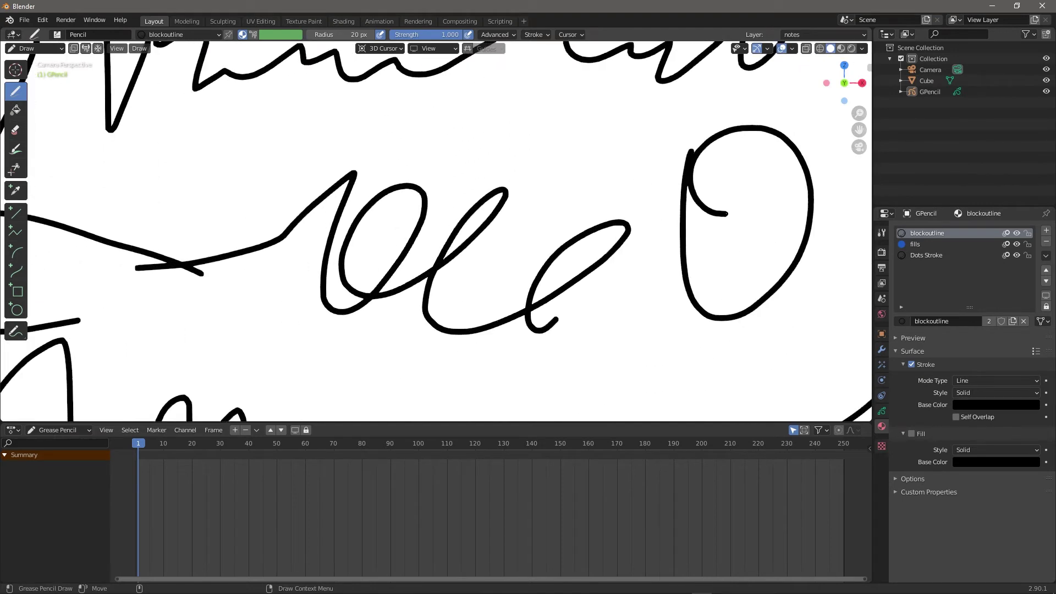
pyautogui.keyDown('shift'); pyautogui.moveTo(769, 220); pyautogui.dragTo(450, 232, button='middle'); pyautogui.keyUp('shift')
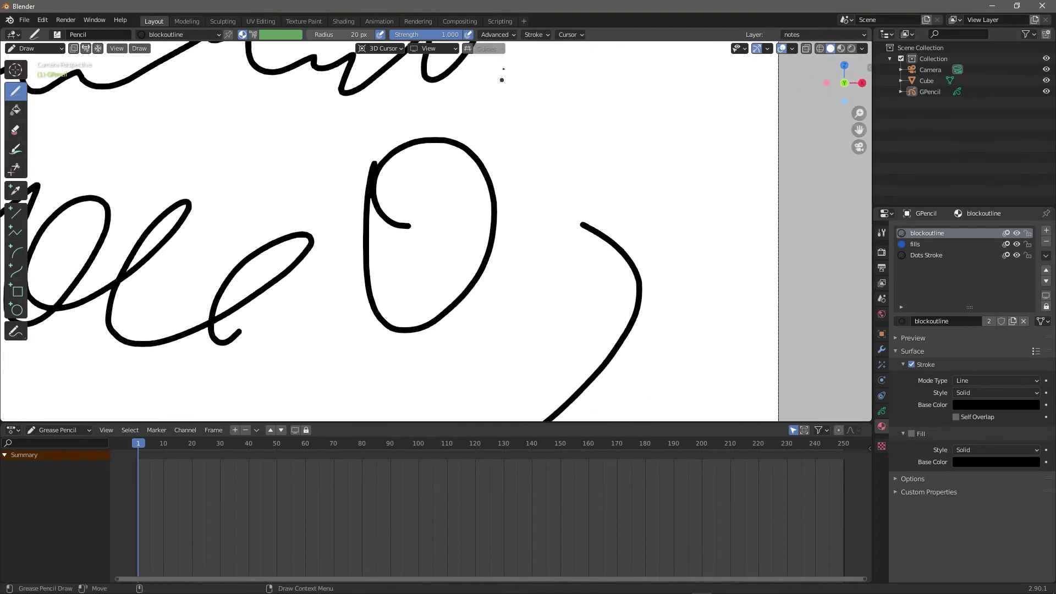
# - Set the brush's stroke Smooth value to 2
pyautogui.click(541, 35)
pyautogui.click(561, 80)
pyautogui.write('2')
pyautogui.press('Return')
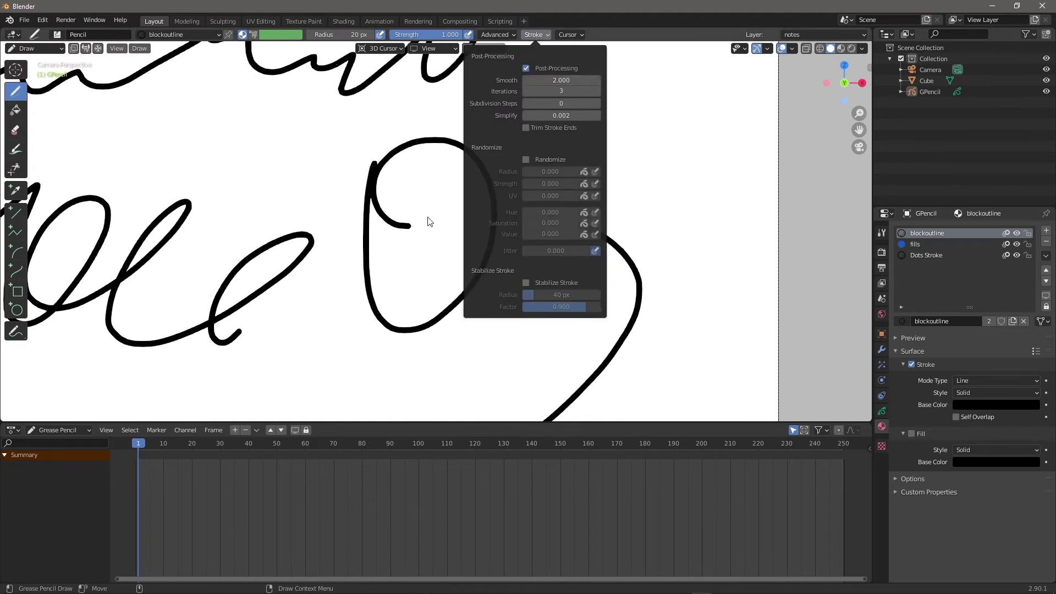
# - Play and stop the animation, and return the playhead to frame 1
pyautogui.scroll(-8, 512, 170)
pyautogui.press('space')
pyautogui.press('space')
pyautogui.click(137, 446)
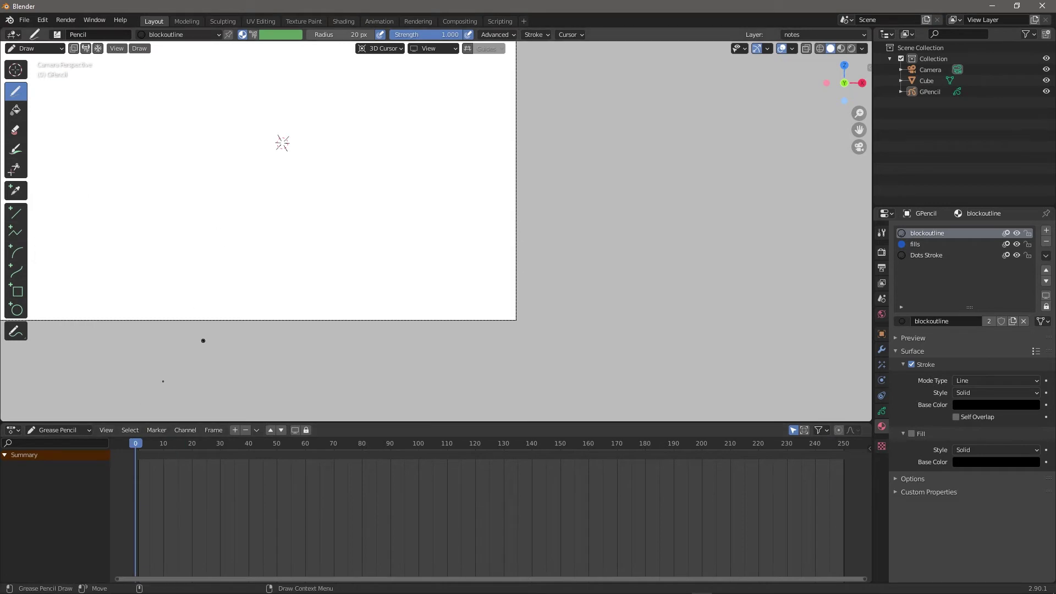
pyautogui.click(141, 444)
# - Draw large freehand loops and curls over the upper part of the canvas to test the smoothing
pyautogui.keyDown('shift'); pyautogui.moveTo(253, 117); pyautogui.dragTo(454, 181, button='middle'); pyautogui.keyUp('shift')
pyautogui.moveTo(413, 124)
pyautogui.mouseDown()
pyautogui.moveTo(378, 172)
pyautogui.moveTo(431, 168)
pyautogui.moveTo(491, 192)
pyautogui.mouseUp()
pyautogui.moveTo(562, 219)
pyautogui.mouseDown()
pyautogui.moveTo(557, 226)
pyautogui.moveTo(658, 203)
pyautogui.mouseUp()
pyautogui.moveTo(397, 209)
pyautogui.mouseDown()
pyautogui.moveTo(313, 201)
pyautogui.moveTo(292, 154)
pyautogui.moveTo(344, 211)
pyautogui.moveTo(429, 165)
pyautogui.moveTo(477, 181)
pyautogui.mouseUp()
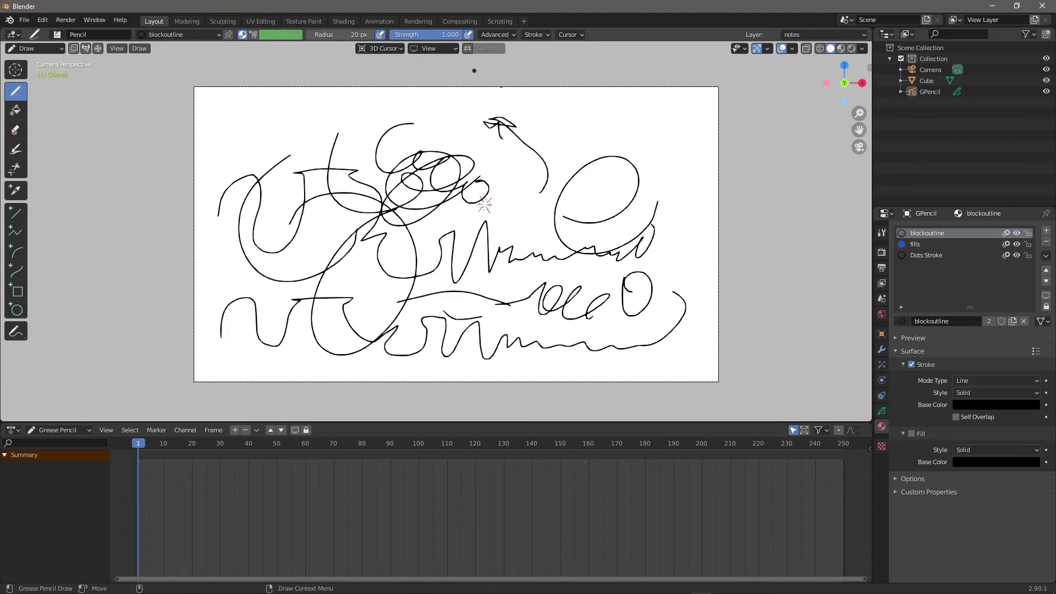
# - Set the brush's stroke Smooth to 0.1 and Iterations to 1, and draw an open U-shaped test curve
pyautogui.click(539, 35)
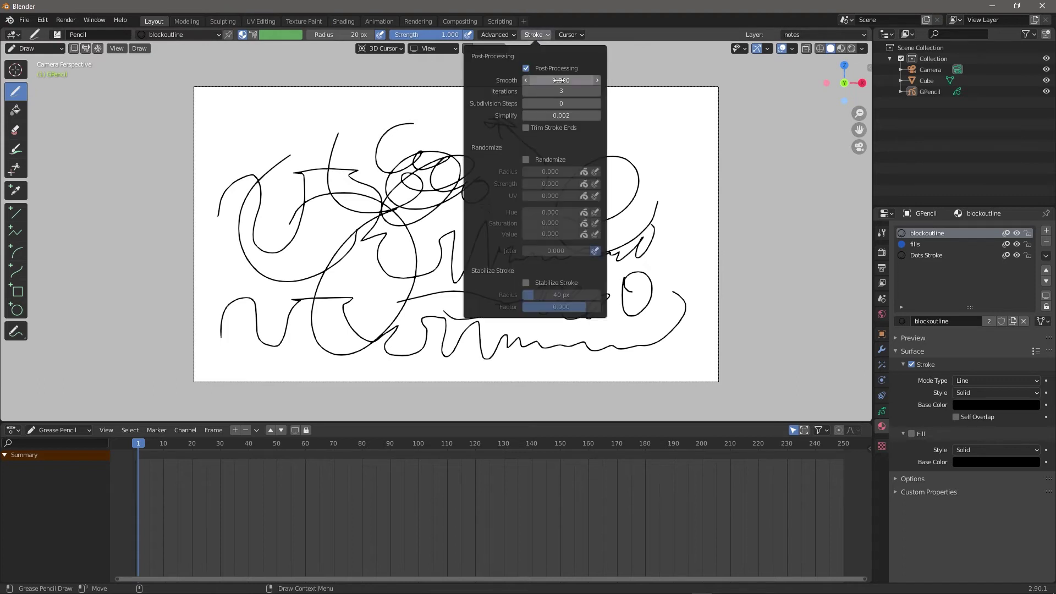
pyautogui.moveTo(531, 80); pyautogui.dragTo(514, 80)
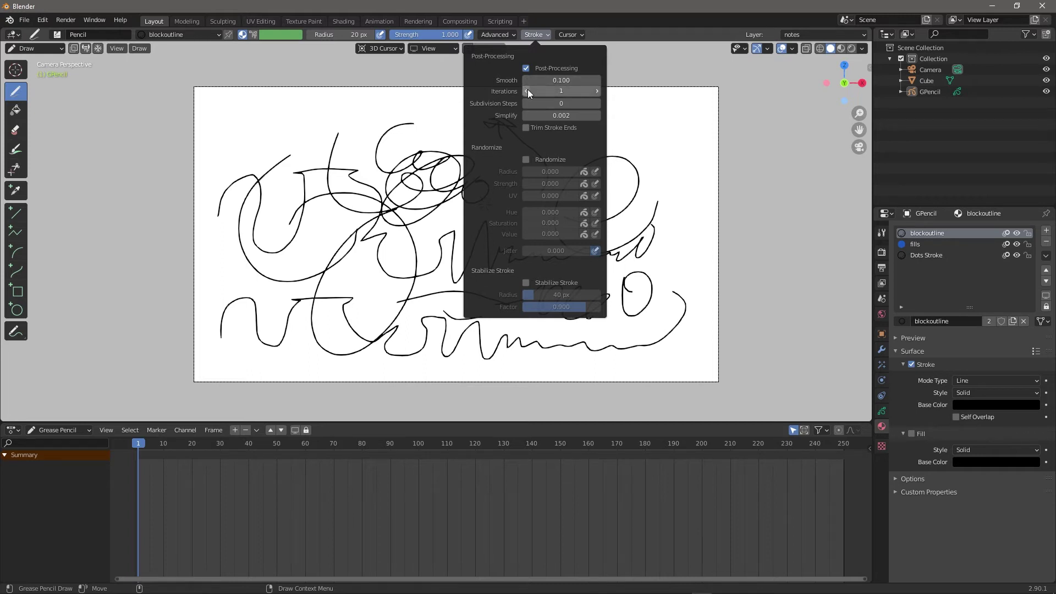
pyautogui.moveTo(587, 118)
pyautogui.mouseDown()
pyautogui.moveTo(540, 131)
pyautogui.moveTo(637, 129)
pyautogui.mouseUp()
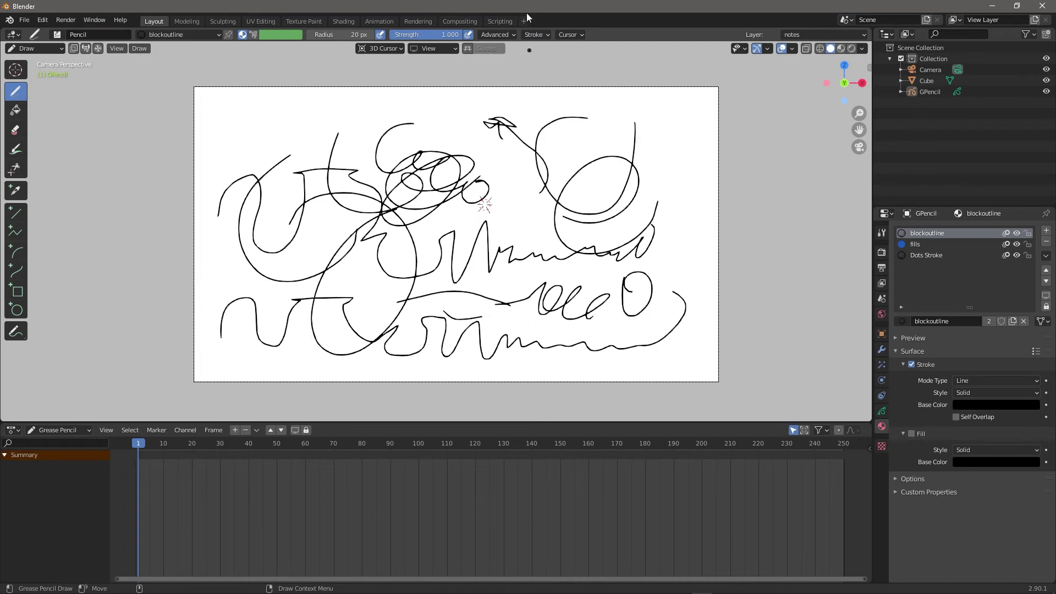
# - Set the brush's stroke Smooth to 0.2 and Iterations to 2, and draw a freehand curve along the canvas's right side
pyautogui.click(536, 34)
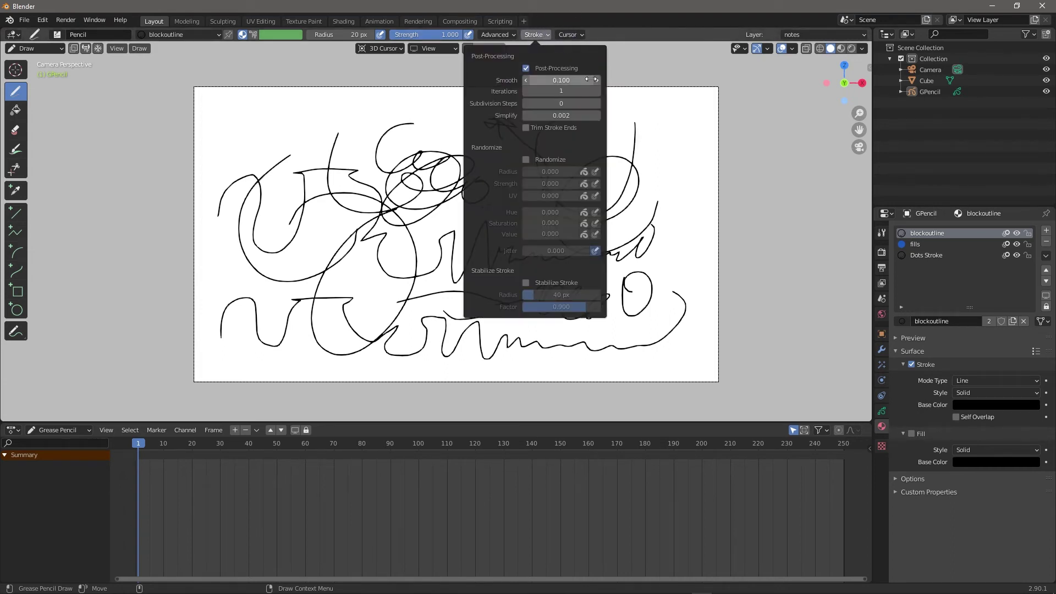
pyautogui.moveTo(665, 115); pyautogui.dragTo(644, 170)
pyautogui.moveTo(656, 210); pyautogui.dragTo(582, 303)
# - Erase all test strokes from the canvas with the Eraser Stroke brush
pyautogui.click(536, 35)
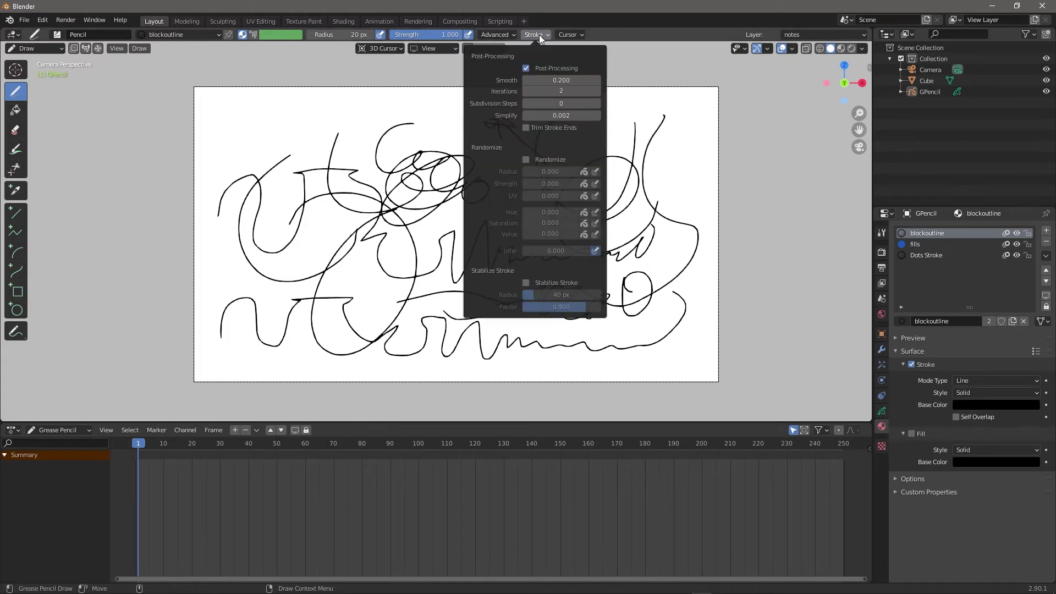
pyautogui.click(16, 129)
pyautogui.moveTo(57, 178)
pyautogui.mouseDown()
pyautogui.moveTo(267, 217)
pyautogui.moveTo(569, 196)
pyautogui.moveTo(702, 333)
pyautogui.moveTo(589, 292)
pyautogui.moveTo(451, 313)
pyautogui.mouseUp()
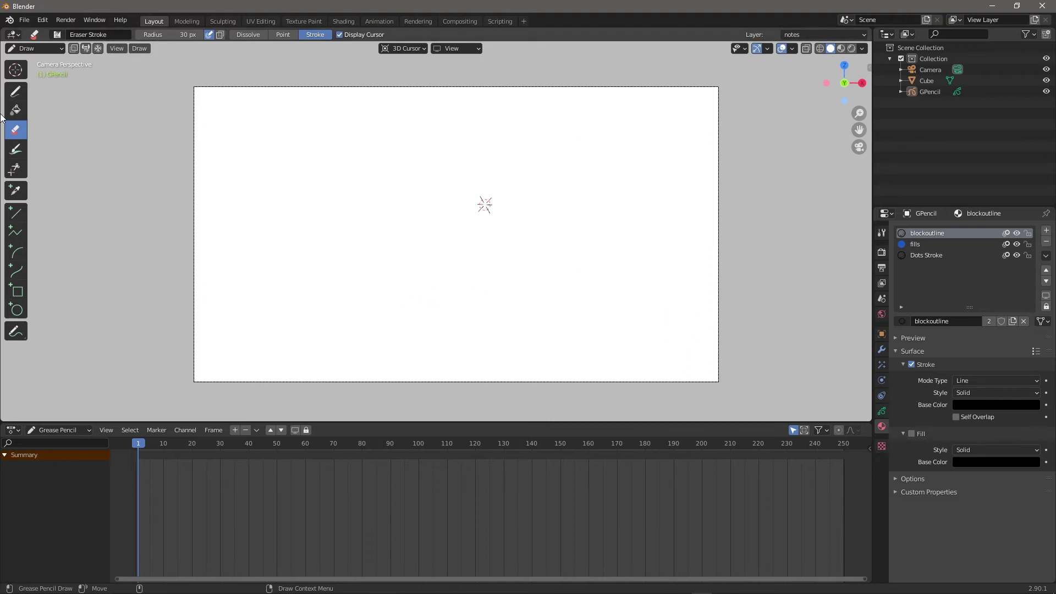
# - Enable Randomize with raised Jitter on the Pencil brush and draw a large freehand outline across the canvas
pyautogui.click(15, 92)
pyautogui.click(536, 35)
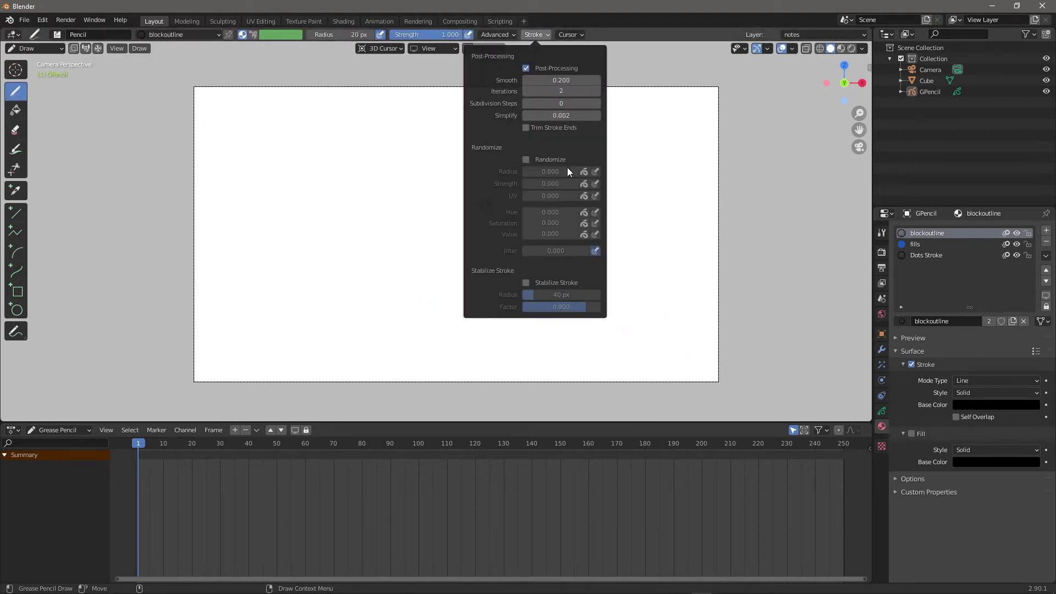
pyautogui.click(526, 160)
pyautogui.moveTo(549, 251); pyautogui.dragTo(572, 251)
pyautogui.moveTo(311, 247)
pyautogui.mouseDown()
pyautogui.moveTo(421, 195)
pyautogui.moveTo(649, 241)
pyautogui.moveTo(487, 170)
pyautogui.moveTo(242, 228)
pyautogui.moveTo(539, 325)
pyautogui.moveTo(481, 183)
pyautogui.moveTo(311, 281)
pyautogui.mouseUp()
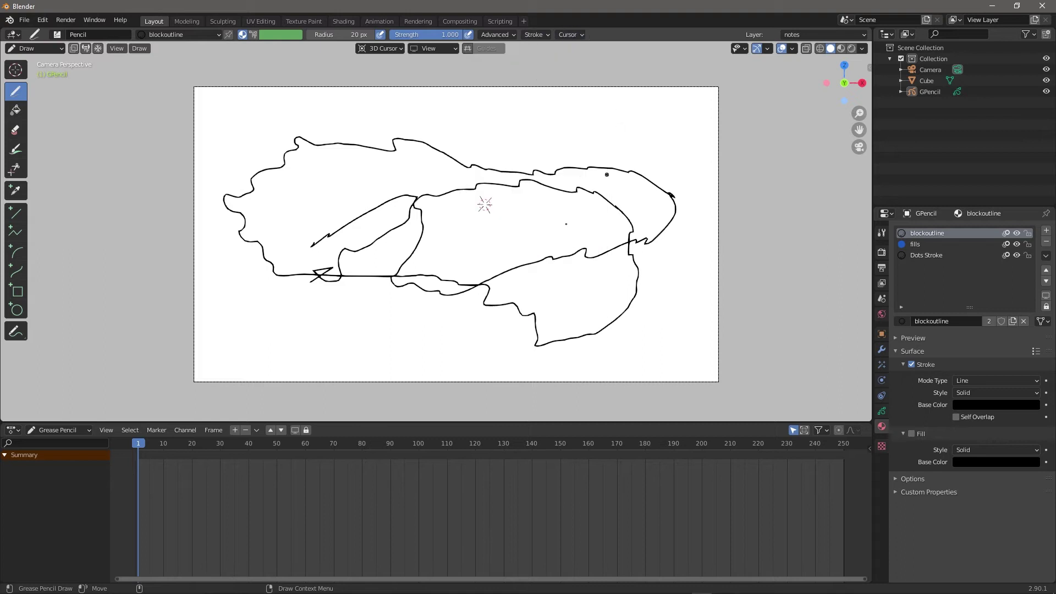
# - Undo the jittered test stroke and set the brush's Jitter to 0
pyautogui.hotkey('ctrl', 'z')
pyautogui.click(535, 34)
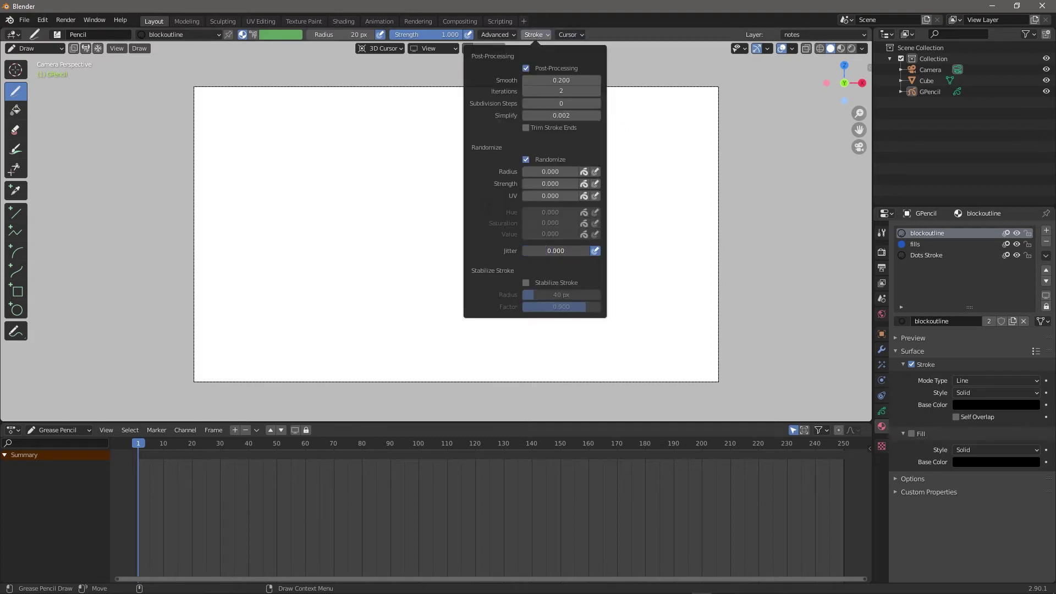
pyautogui.click(505, 34)
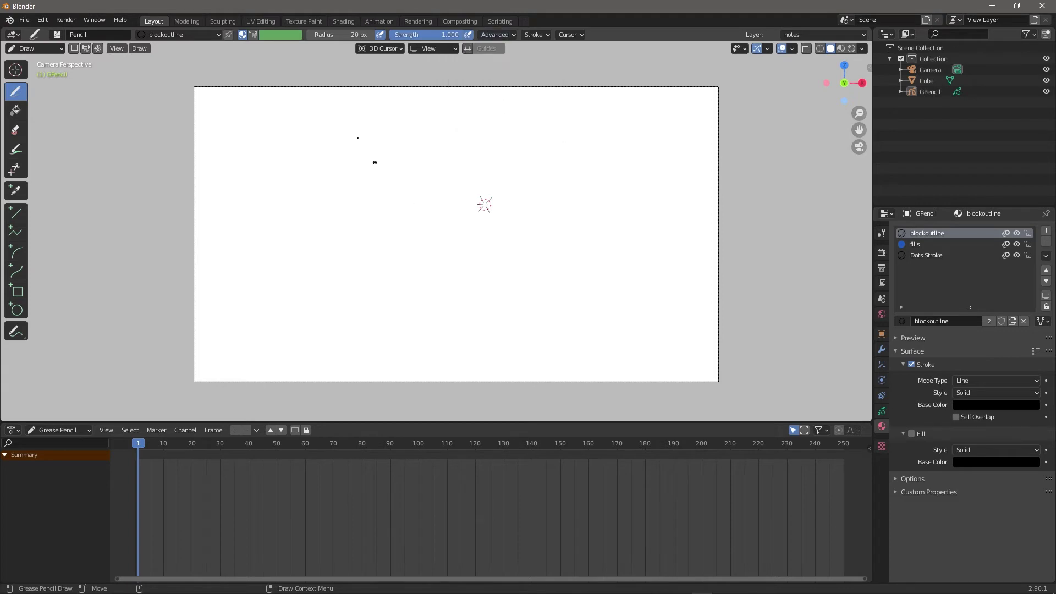
# - Try the Ink Pen Rough brush with two sweeping freehand curves and undo them
pyautogui.click(58, 34)
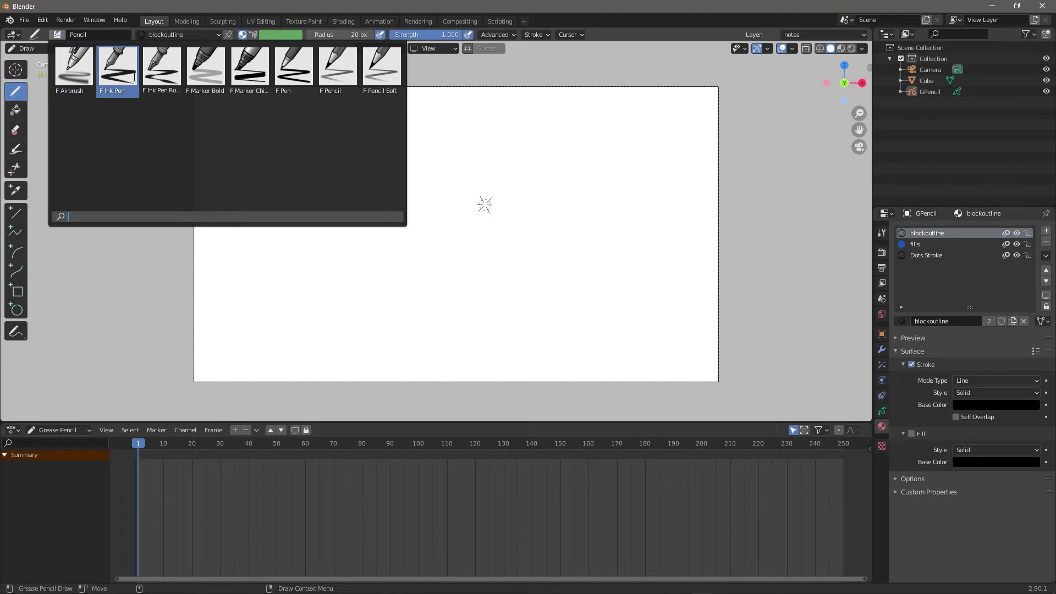
pyautogui.click(165, 85)
pyautogui.moveTo(326, 257)
pyautogui.mouseDown()
pyautogui.moveTo(550, 269)
pyautogui.moveTo(647, 195)
pyautogui.mouseUp()
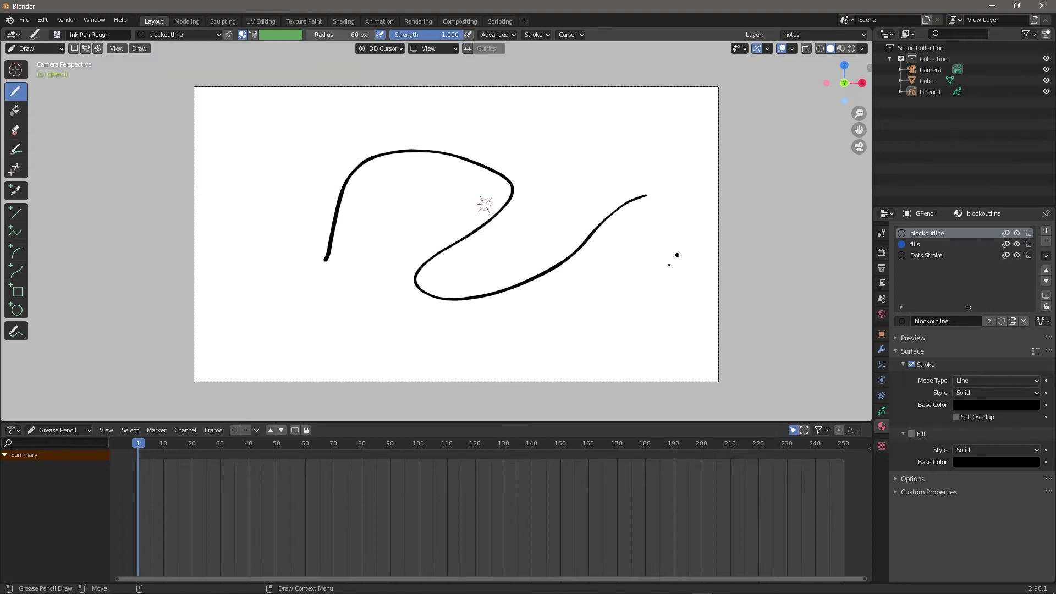
pyautogui.moveTo(607, 286)
pyautogui.mouseDown()
pyautogui.moveTo(453, 191)
pyautogui.moveTo(385, 360)
pyautogui.mouseUp()
pyautogui.hotkey('ctrl', 'z')
pyautogui.hotkey('ctrl', 'z')
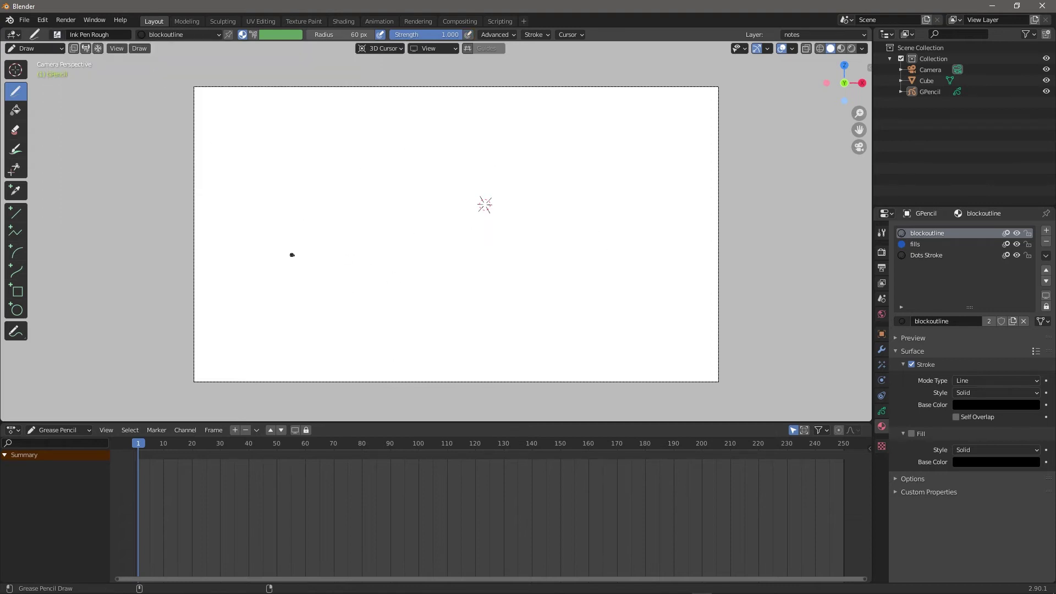
# - Try the Marker Chisel brush with a freehand stroke and undo it
pyautogui.click(53, 48)
pyautogui.click(59, 35)
pyautogui.click(248, 61)
pyautogui.moveTo(359, 178)
pyautogui.mouseDown()
pyautogui.moveTo(462, 249)
pyautogui.moveTo(404, 309)
pyautogui.mouseUp()
pyautogui.hotkey('ctrl', 'z')
# - Choose the Pencil Soft brush and draw overlapping freehand loops and zigzags across the canvas
pyautogui.click(57, 35)
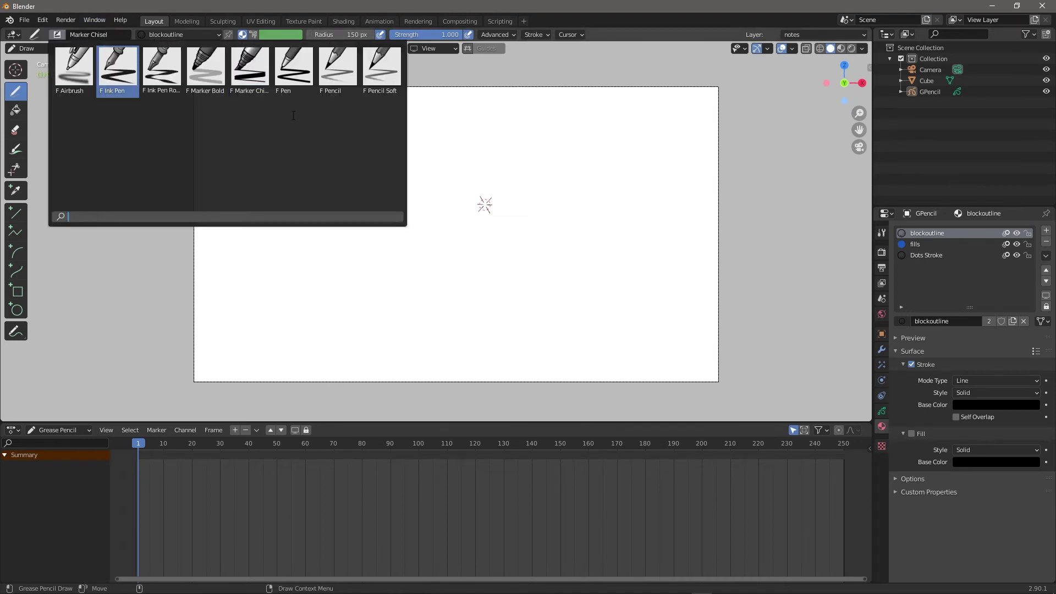
pyautogui.click(381, 70)
pyautogui.moveTo(277, 208)
pyautogui.mouseDown()
pyautogui.moveTo(572, 177)
pyautogui.moveTo(582, 333)
pyautogui.moveTo(587, 165)
pyautogui.moveTo(272, 301)
pyautogui.moveTo(282, 274)
pyautogui.mouseUp()
pyautogui.moveTo(531, 153)
pyautogui.mouseDown()
pyautogui.moveTo(483, 125)
pyautogui.moveTo(590, 128)
pyautogui.mouseUp()
pyautogui.scroll(2, 616, 137)
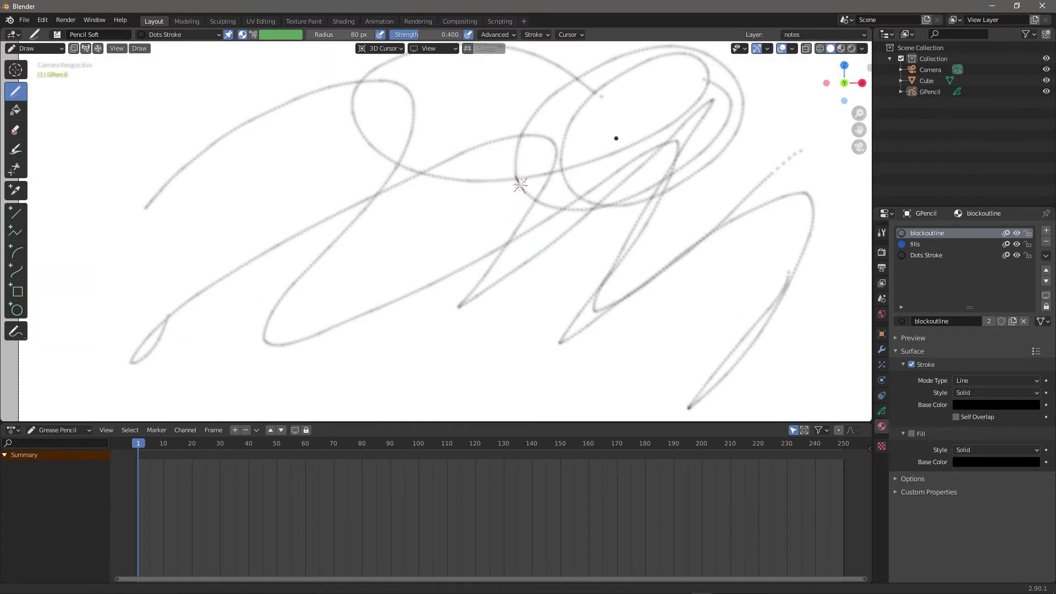
pyautogui.scroll(2, 519, 265)
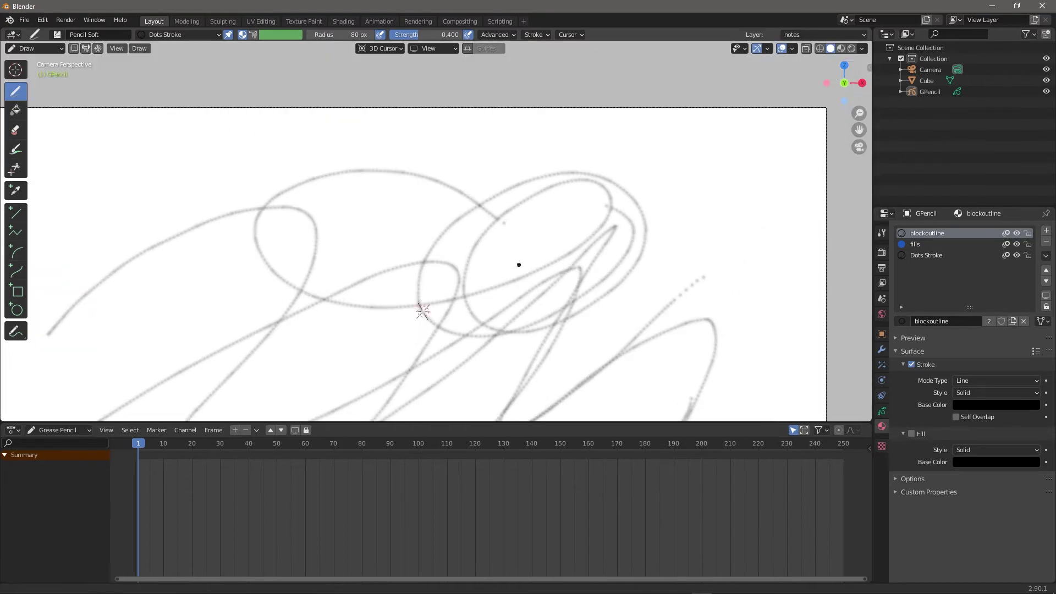
# - Set the Pencil Soft brush's Input Samples to 7 and draw wide test loops over the existing strokes
pyautogui.click(883, 231)
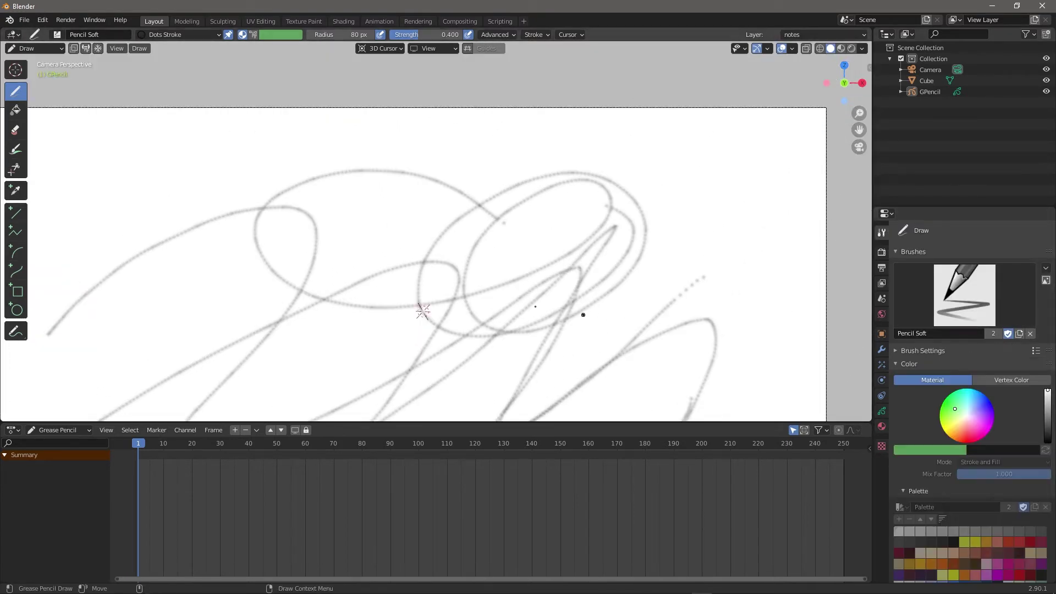
pyautogui.click(498, 35)
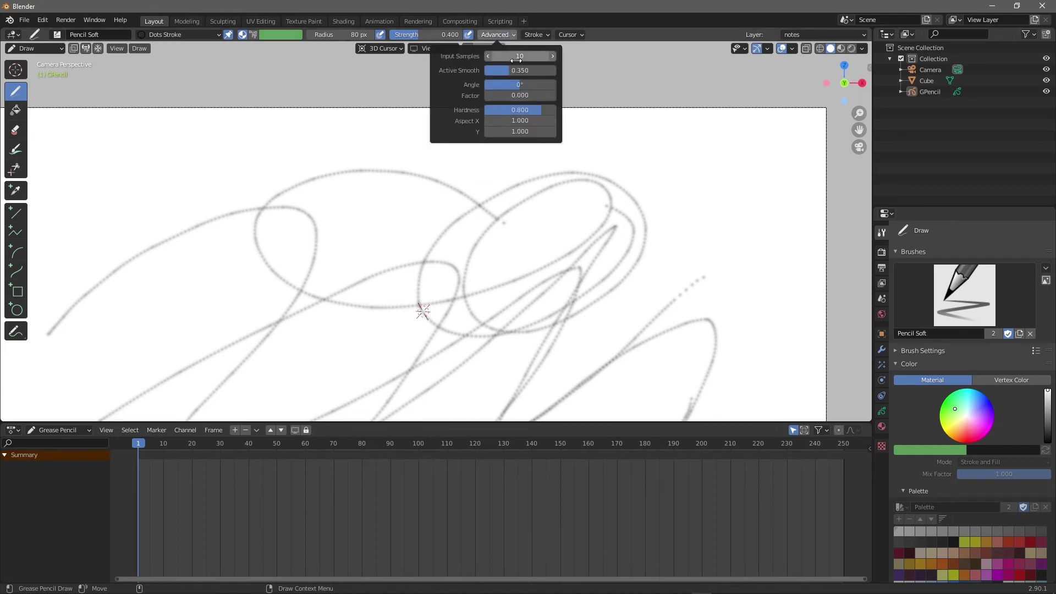
pyautogui.click(507, 57)
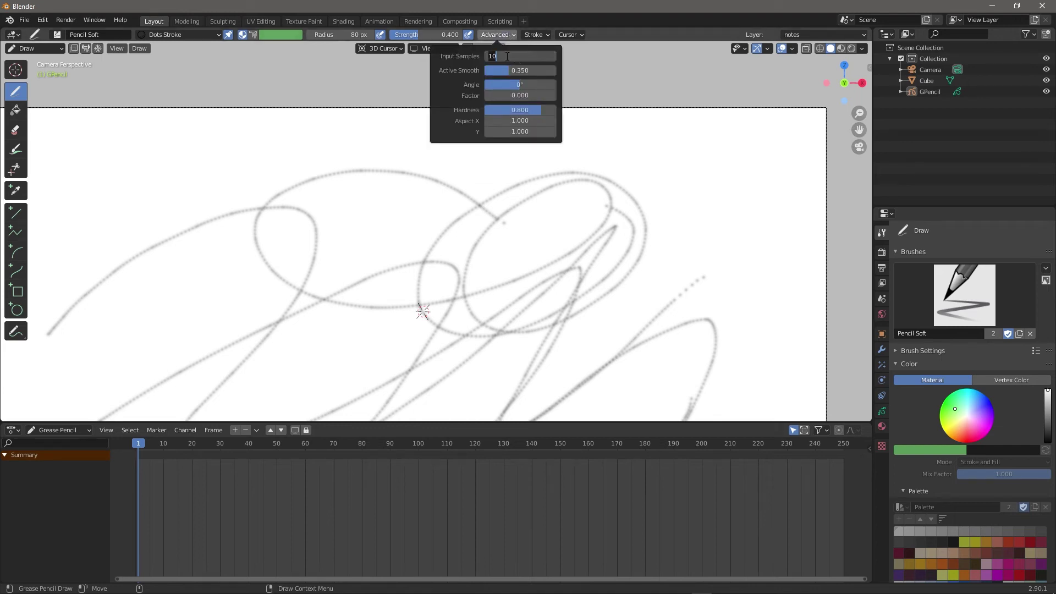
pyautogui.write('7')
pyautogui.press('Return')
pyautogui.moveTo(196, 168)
pyautogui.mouseDown()
pyautogui.moveTo(126, 330)
pyautogui.moveTo(528, 185)
pyautogui.moveTo(148, 297)
pyautogui.mouseUp()
pyautogui.moveTo(527, 207); pyautogui.dragTo(699, 209)
# - Raise the brush's Active Smooth to about 0.55 and draw curving test strokes on the canvas's right side
pyautogui.click(503, 35)
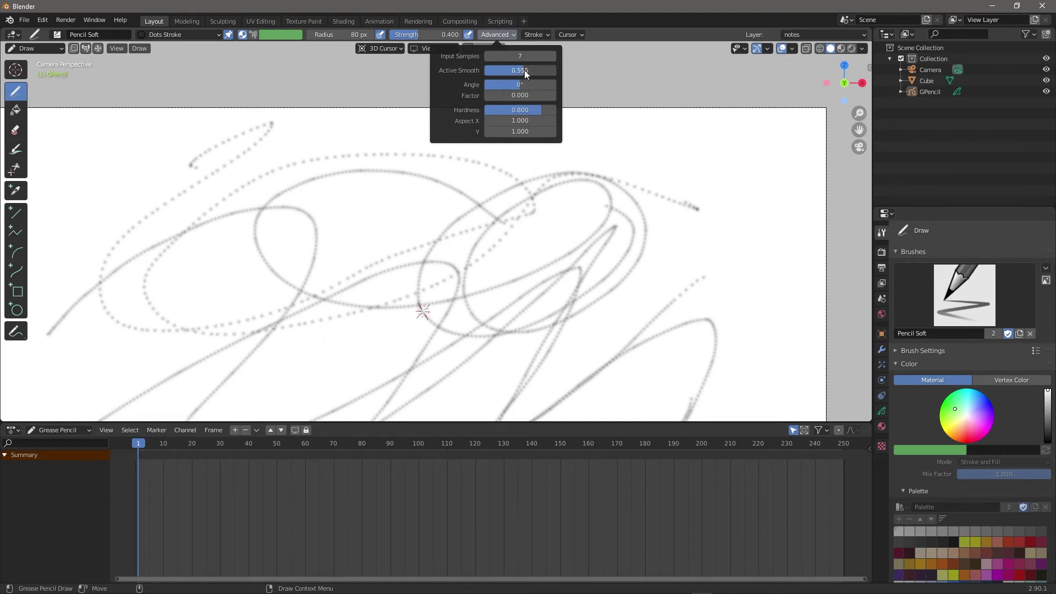
pyautogui.moveTo(770, 157)
pyautogui.mouseDown()
pyautogui.moveTo(698, 326)
pyautogui.moveTo(584, 330)
pyautogui.mouseUp()
pyautogui.click(498, 34)
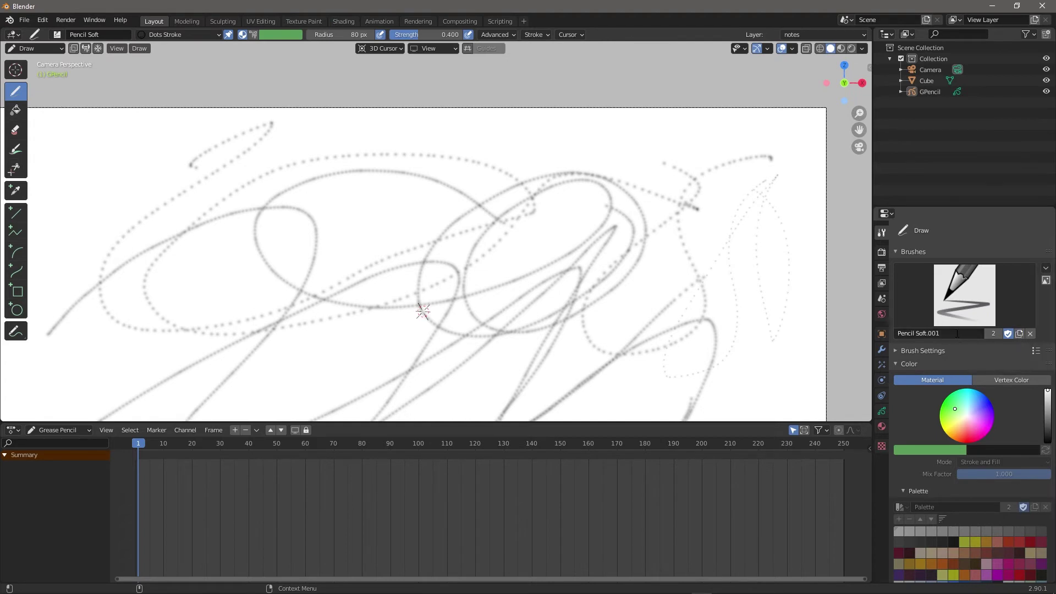
# - Rename the duplicated Pencil Soft brush as "Pencil mine" and check it among the available brushes
pyautogui.click(928, 334)
pyautogui.doubleClick(932, 333)
pyautogui.moveTo(928, 337); pyautogui.dragTo(920, 337)
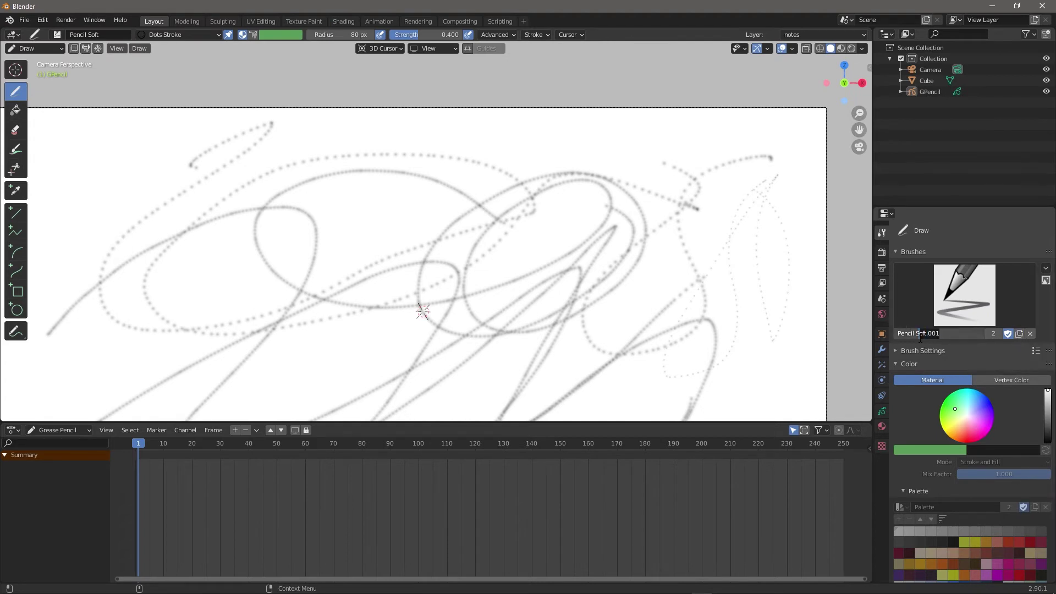
pyautogui.write('mine')
pyautogui.press('Return')
pyautogui.click(62, 36)
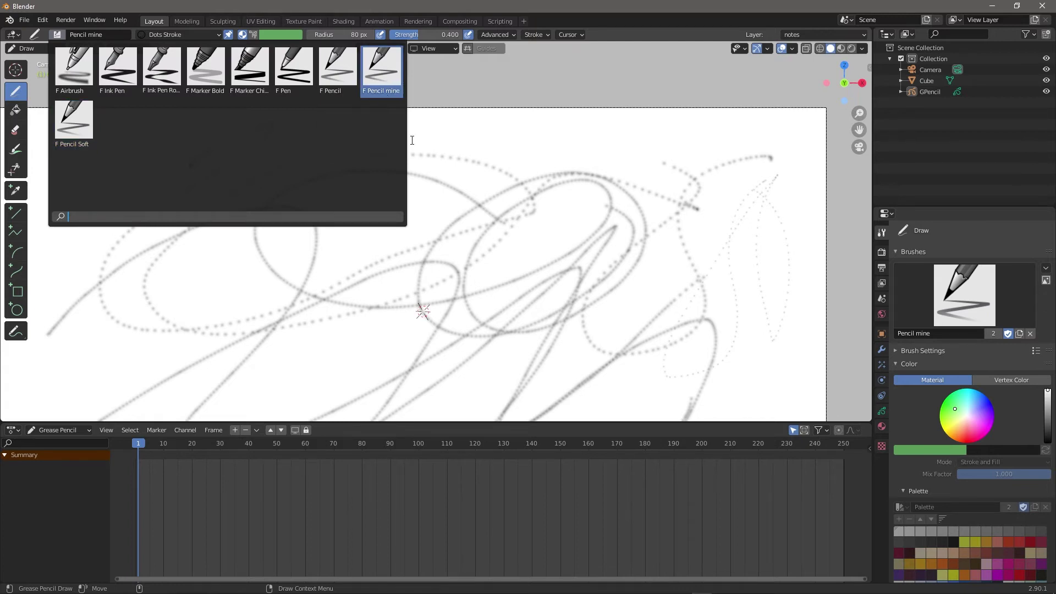
# - Erase all the soft pencil test strokes from the canvas
pyautogui.scroll(-5, 478, 220)
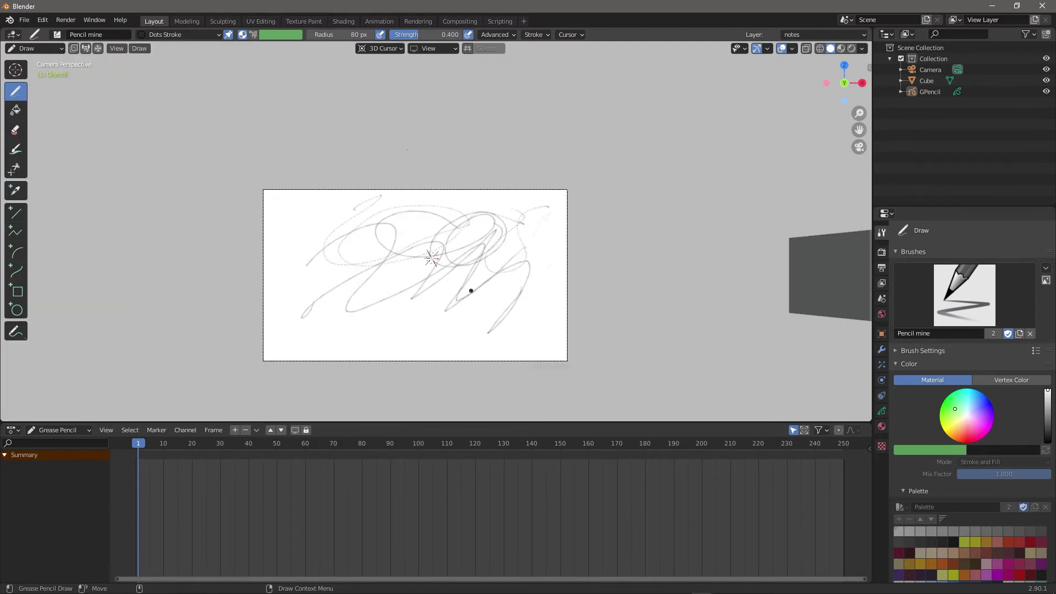
pyautogui.click(15, 129)
pyautogui.moveTo(231, 293); pyautogui.dragTo(372, 264)
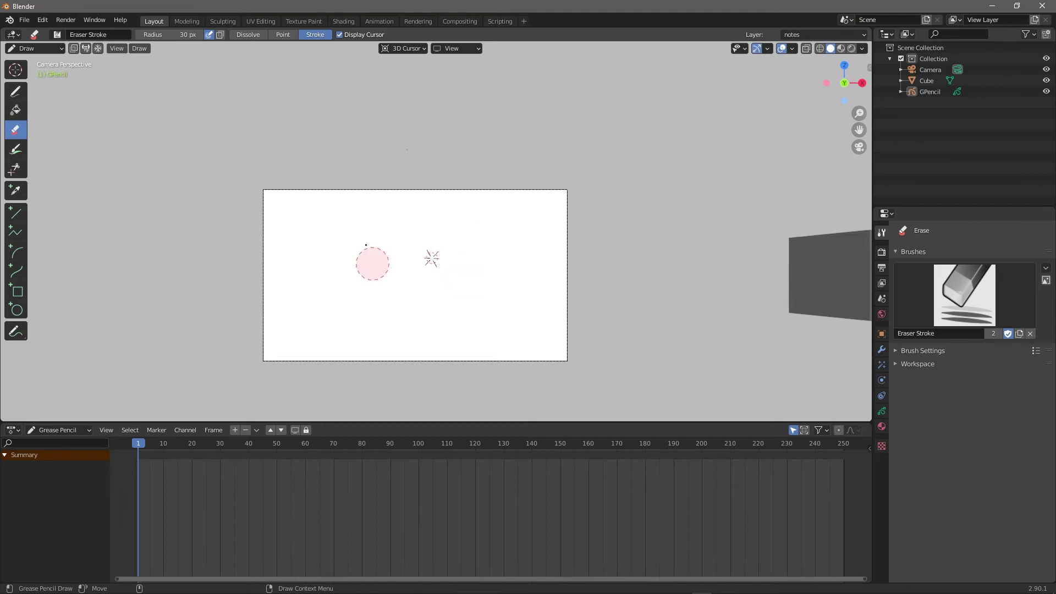
# - Return to drawing with the Pen brush, make a freehand test stroke and undo it
pyautogui.click(15, 92)
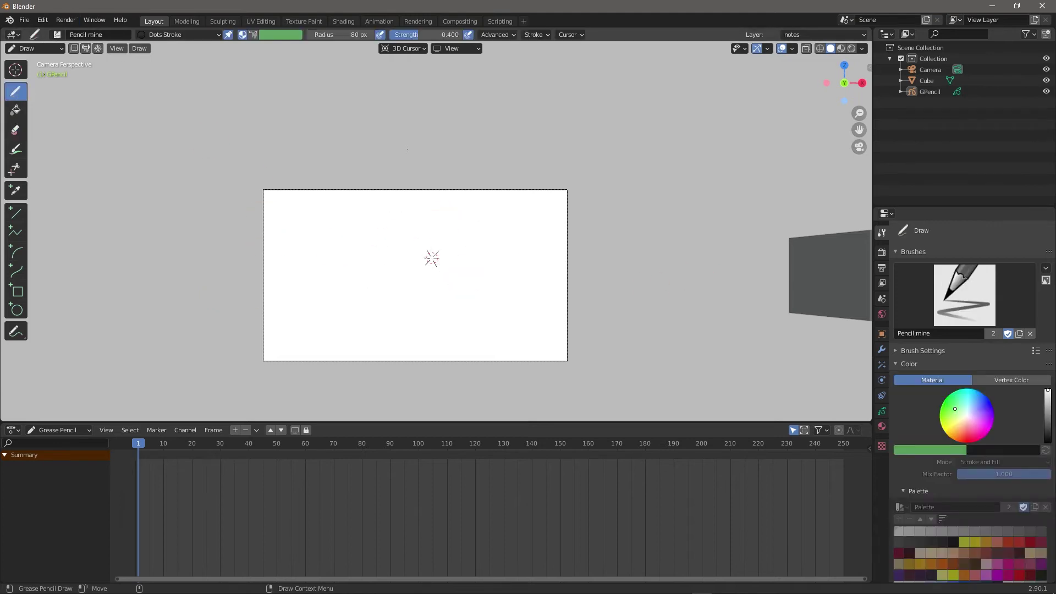
pyautogui.click(77, 34)
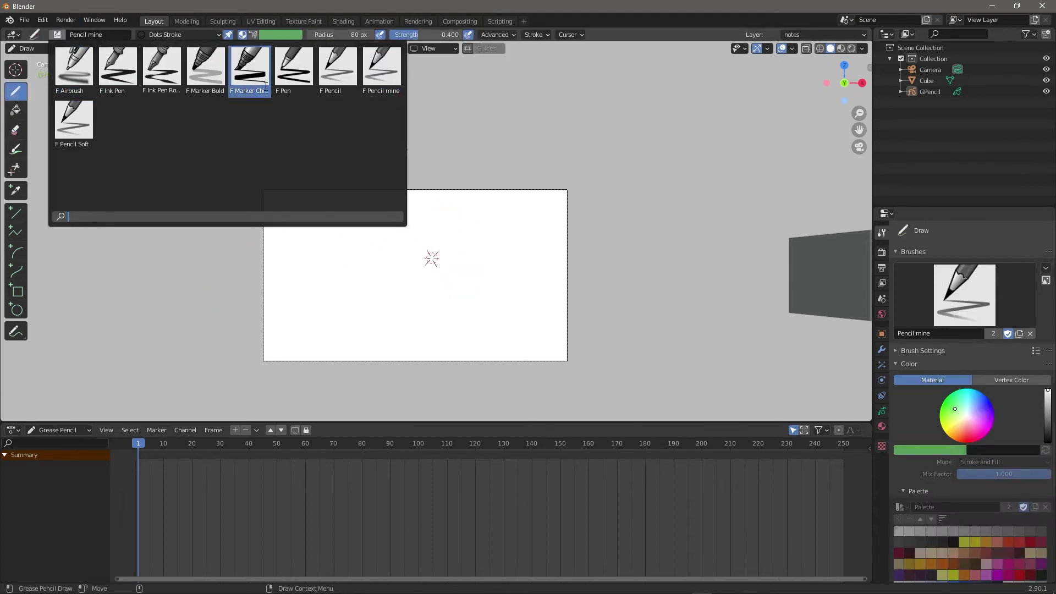
pyautogui.click(294, 66)
pyautogui.moveTo(348, 253)
pyautogui.mouseDown()
pyautogui.moveTo(465, 243)
pyautogui.moveTo(454, 308)
pyautogui.mouseUp()
pyautogui.hotkey('ctrl', 'z')
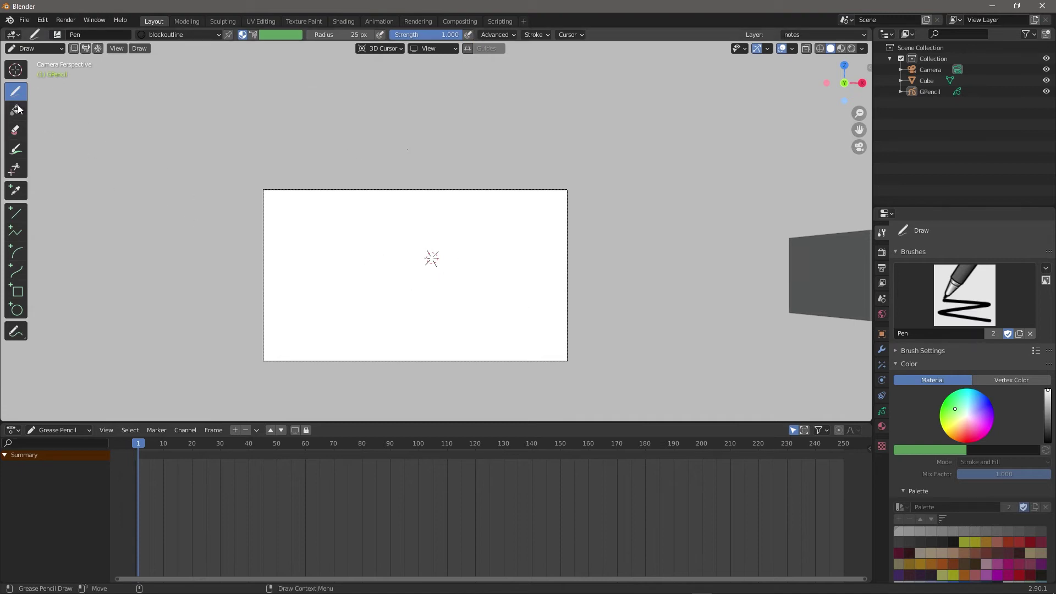
# - Select the fills material and try drawing a freehand shape with it on the canvas
pyautogui.click(881, 427)
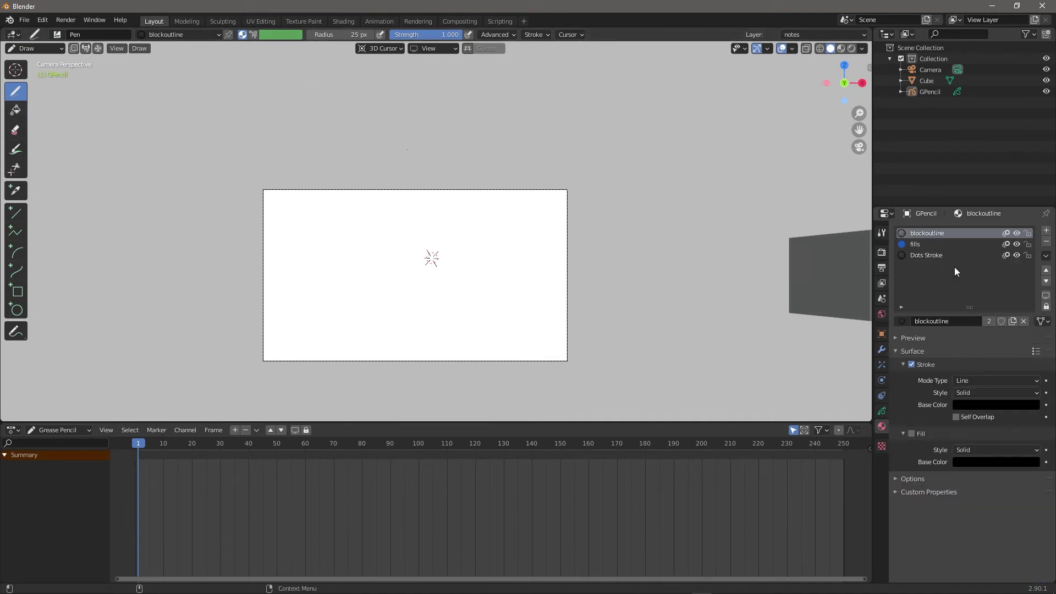
pyautogui.click(918, 244)
pyautogui.scroll(3, 459, 303)
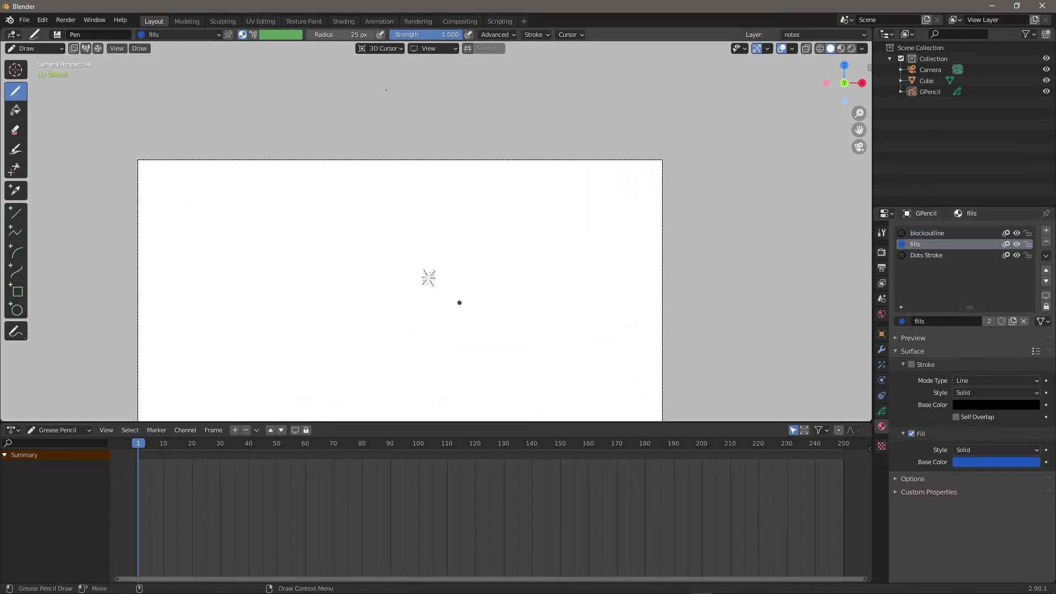
pyautogui.moveTo(333, 217)
pyautogui.mouseDown()
pyautogui.moveTo(266, 275)
pyautogui.moveTo(440, 389)
pyautogui.moveTo(467, 374)
pyautogui.mouseUp()
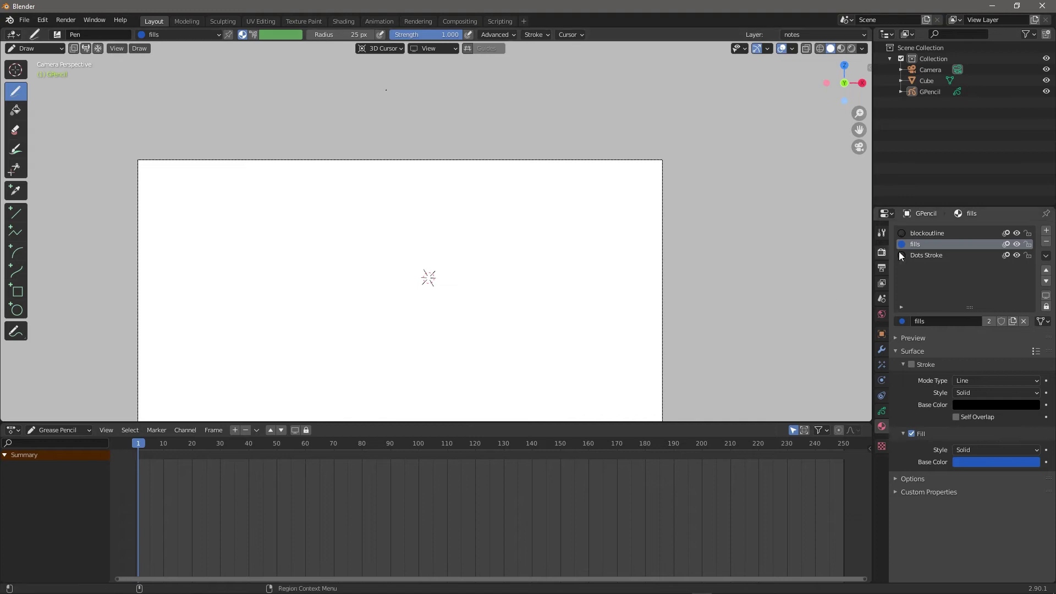
# - Draw a large, nearly closed circle with the blockoutline material and bridge its upper gap with a short stroke
pyautogui.click(927, 233)
pyautogui.moveTo(313, 220)
pyautogui.mouseDown()
pyautogui.moveTo(255, 255)
pyautogui.moveTo(385, 360)
pyautogui.moveTo(364, 239)
pyautogui.mouseUp()
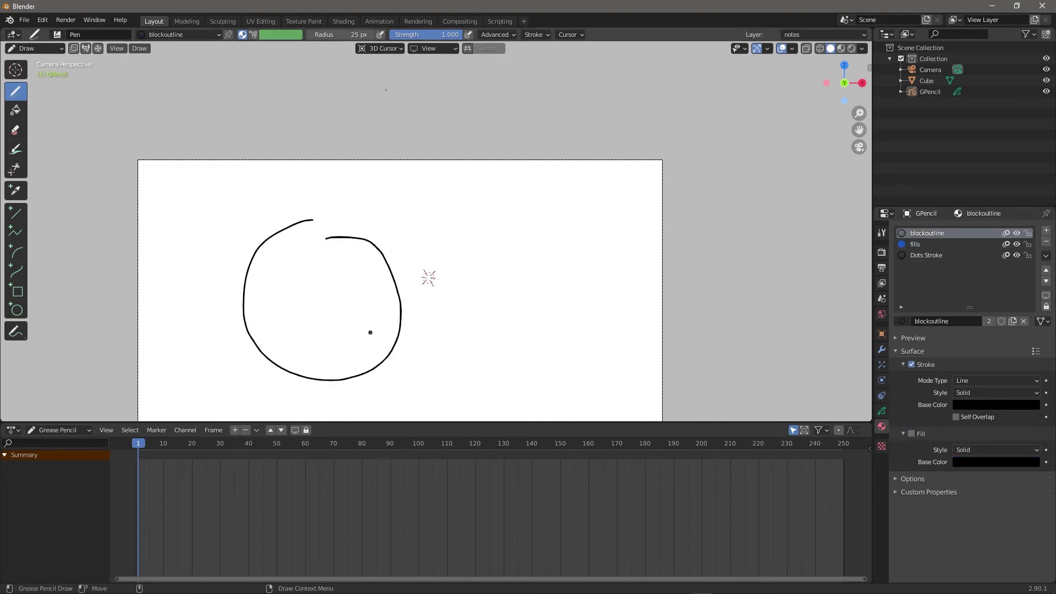
pyautogui.scroll(2, 368, 303)
pyautogui.moveTo(289, 248); pyautogui.dragTo(233, 209)
# - Try to fill the circle with the fills material using the Fill tool, and undo the attempt
pyautogui.click(15, 110)
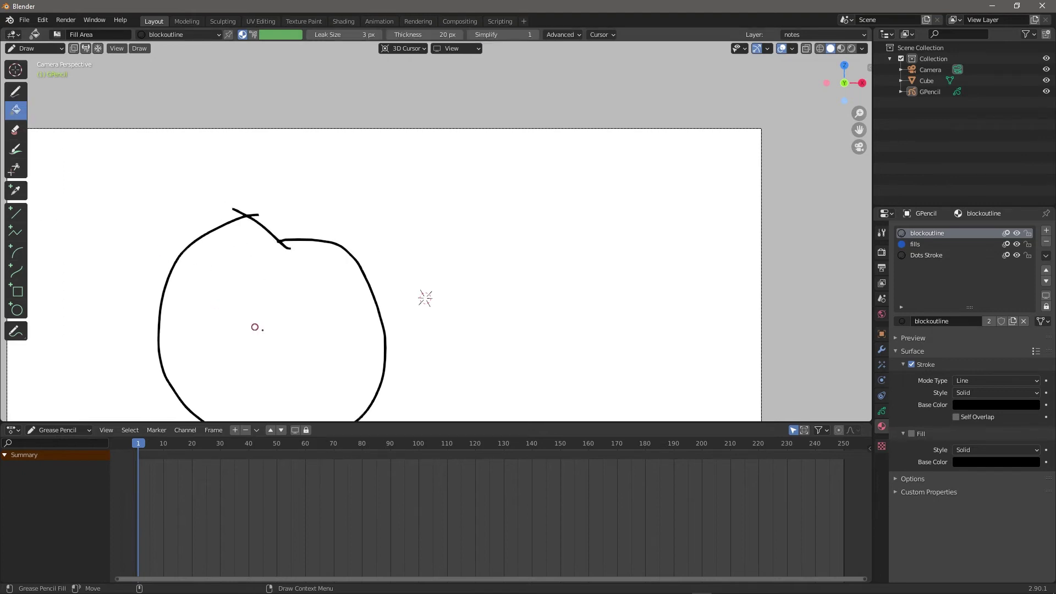
pyautogui.click(939, 244)
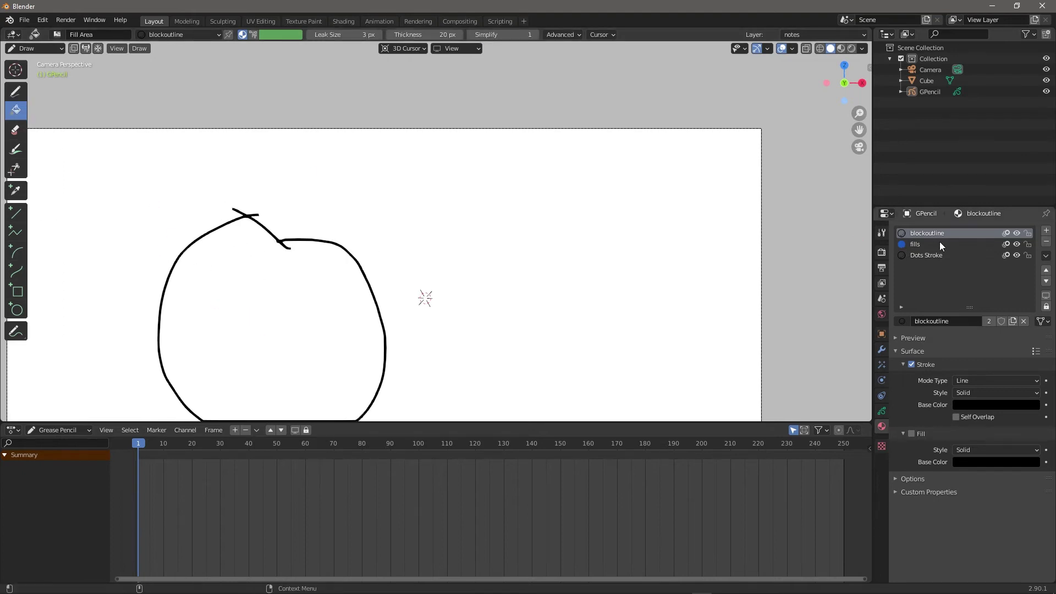
pyautogui.click(313, 316)
pyautogui.hotkey('ctrl', 'z')
pyautogui.hotkey('ctrl', 'z')
pyautogui.hotkey('ctrl', 'z')
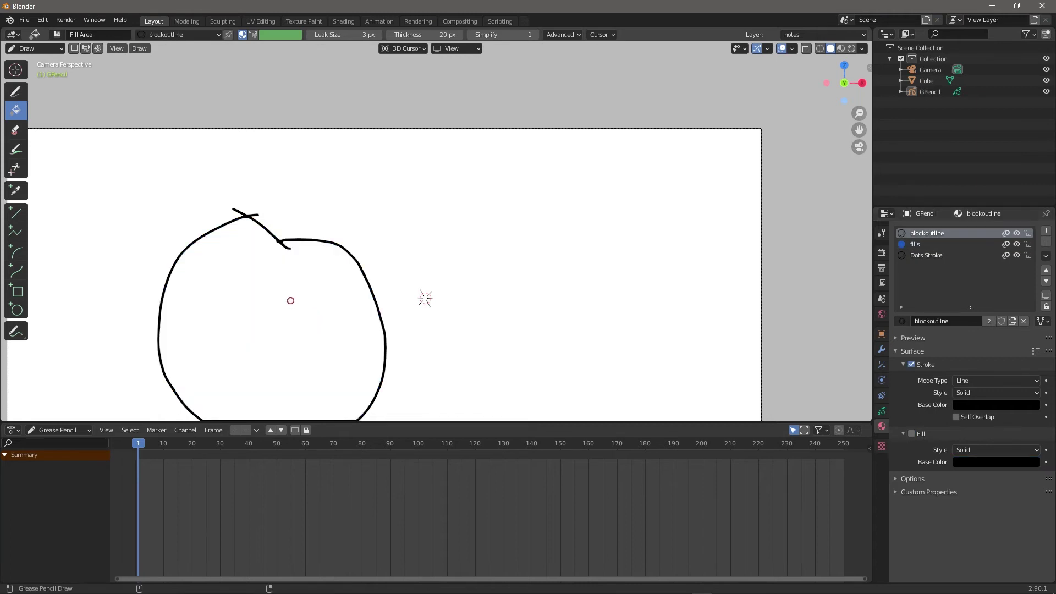
# - Try filling the gapped circle with the blockoutline material and with the fills material, undoing each attempt
pyautogui.click(320, 325)
pyautogui.scroll(-2, 330, 311)
pyautogui.hotkey('ctrl', 'z')
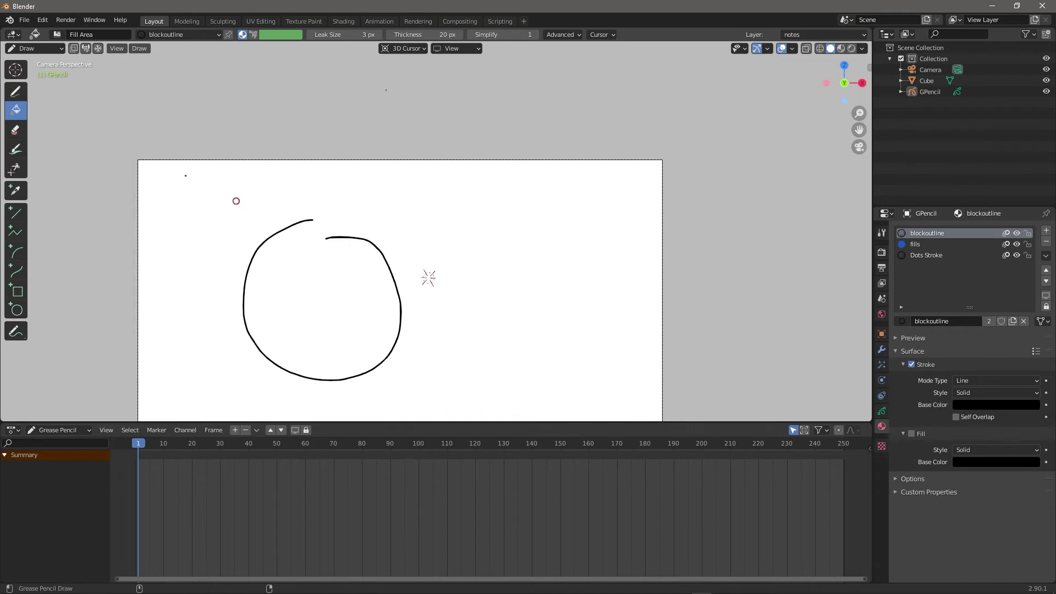
pyautogui.click(924, 246)
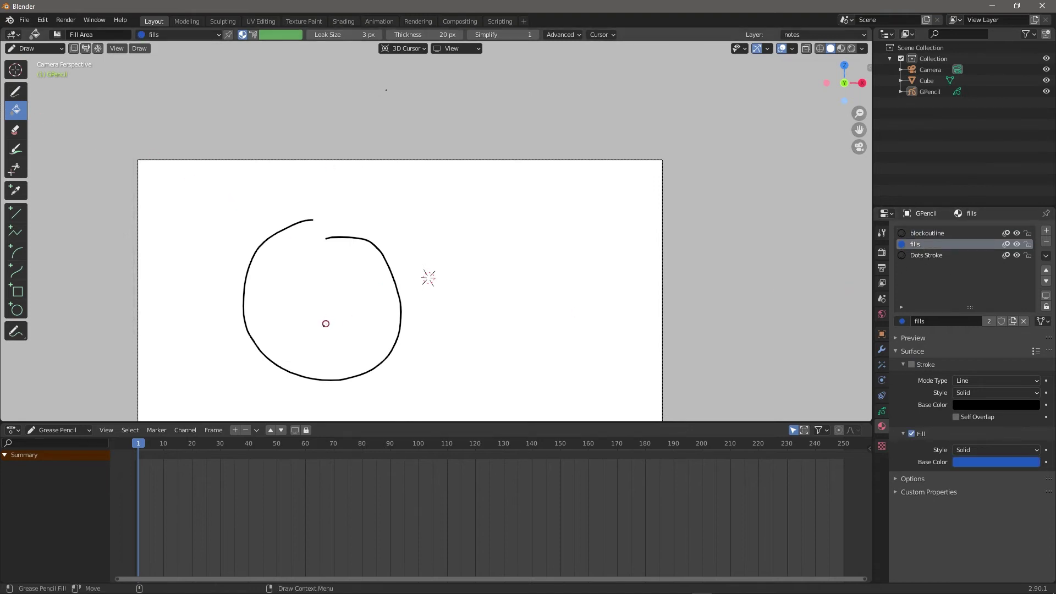
pyautogui.click(312, 332)
pyautogui.hotkey('ctrl', 'z')
# - Try bridging the circle's upper gap with a short fills-material stroke and filling the circle, and undo both
pyautogui.scroll(2, 316, 264)
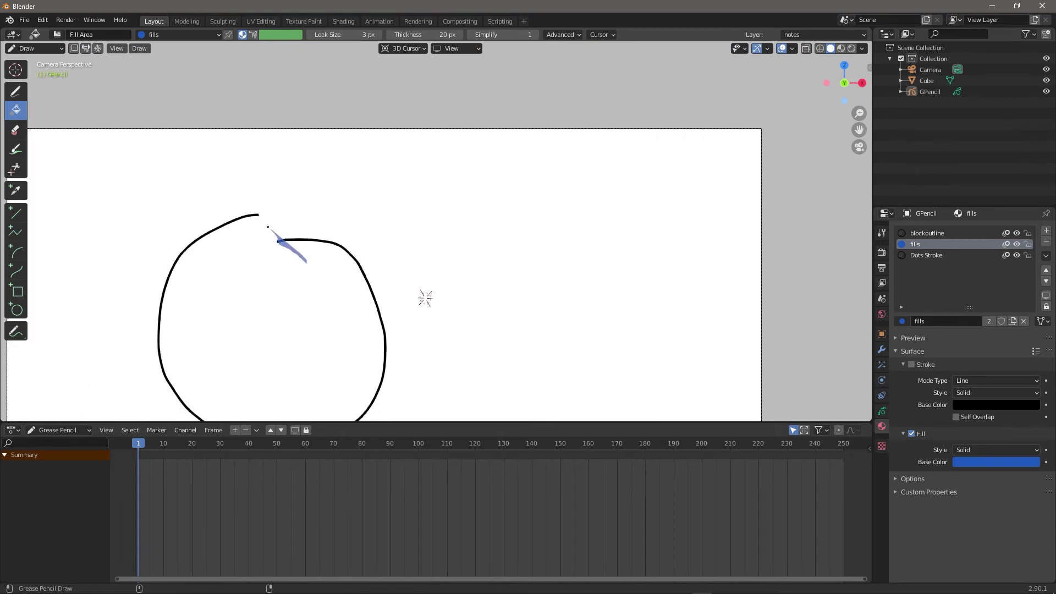
pyautogui.click(259, 217)
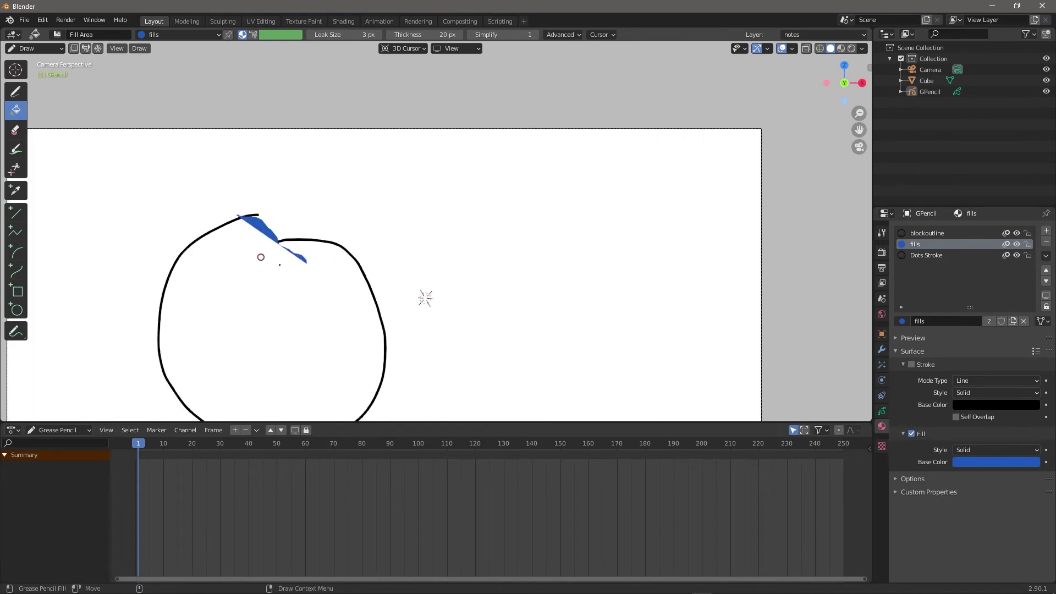
pyautogui.click(268, 291)
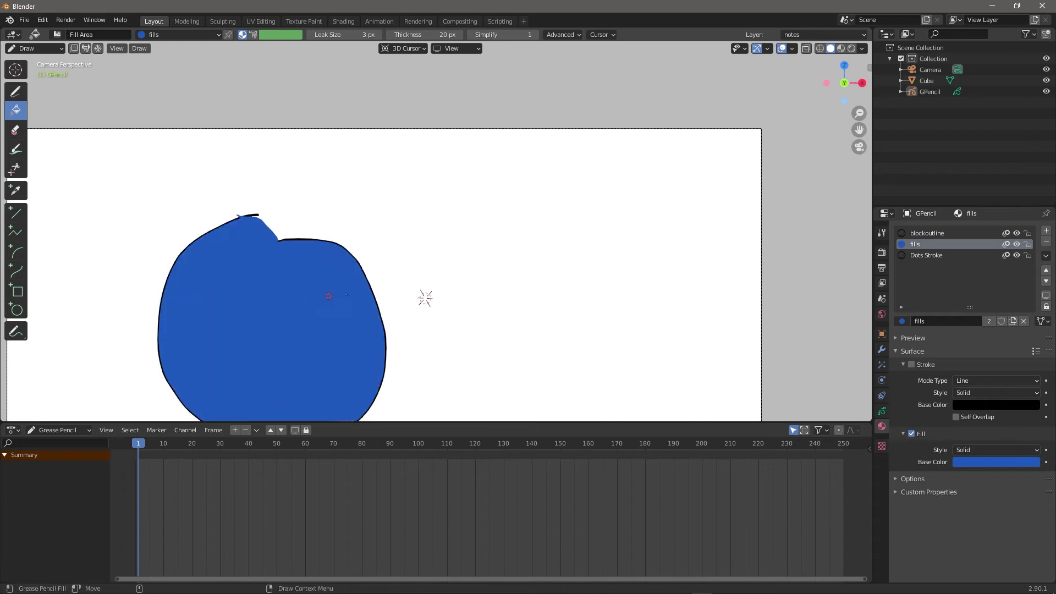
pyautogui.hotkey('ctrl', 'z')
pyautogui.hotkey('ctrl', 'z')
# - Select the blockoutline material and erase the whole circle with the Eraser Stroke brush
pyautogui.keyDown('shift'); pyautogui.moveTo(346, 261); pyautogui.dragTo(427, 203, button='middle'); pyautogui.keyUp('shift')
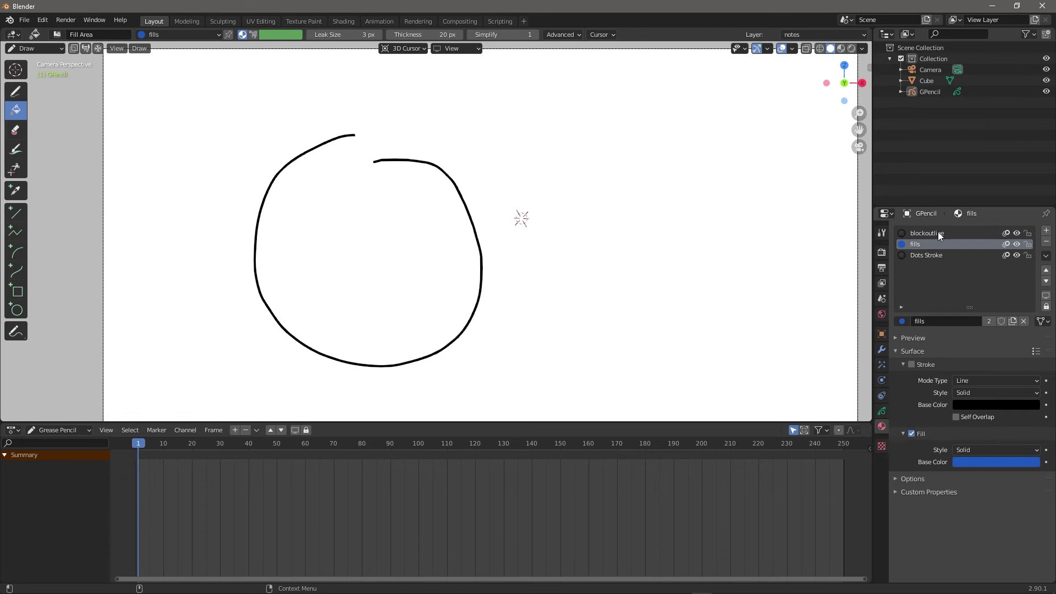
pyautogui.click(938, 233)
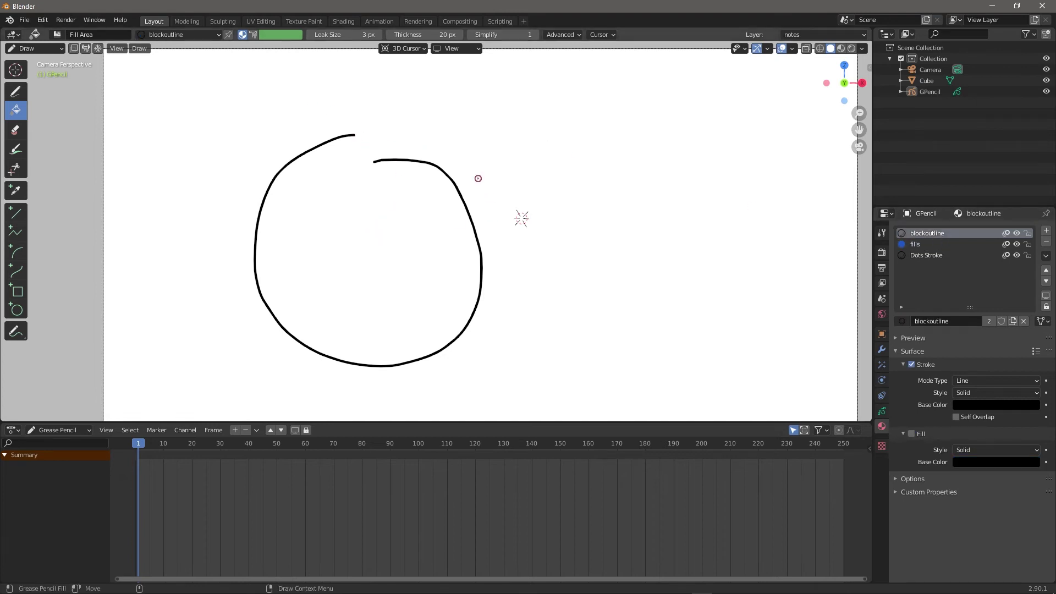
pyautogui.click(15, 130)
pyautogui.moveTo(379, 160); pyautogui.dragTo(304, 170)
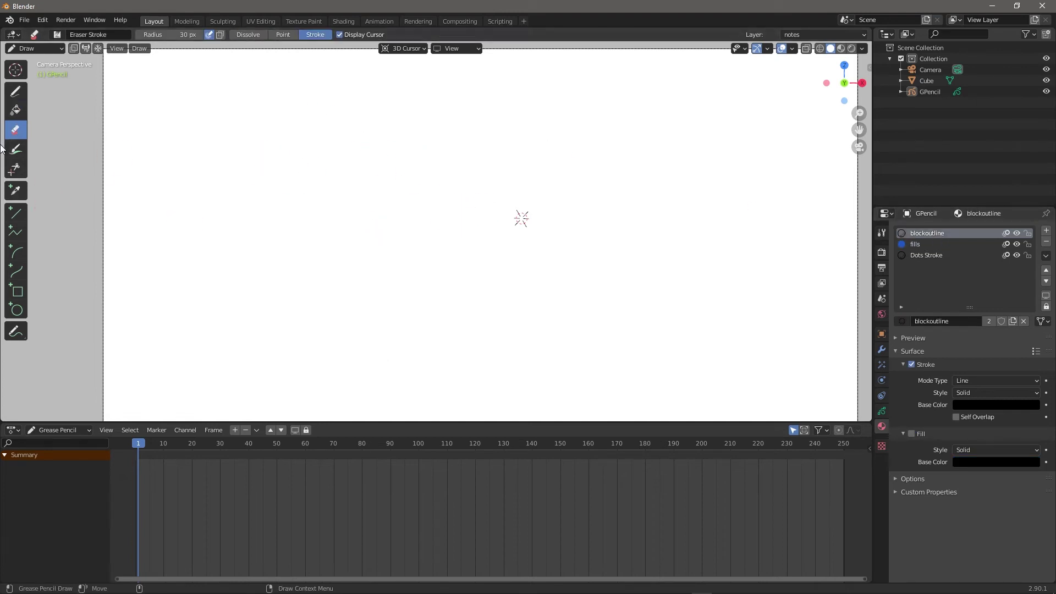
# - Draw a large freehand blue shape on the canvas with the Pen brush and the fills material
pyautogui.click(15, 92)
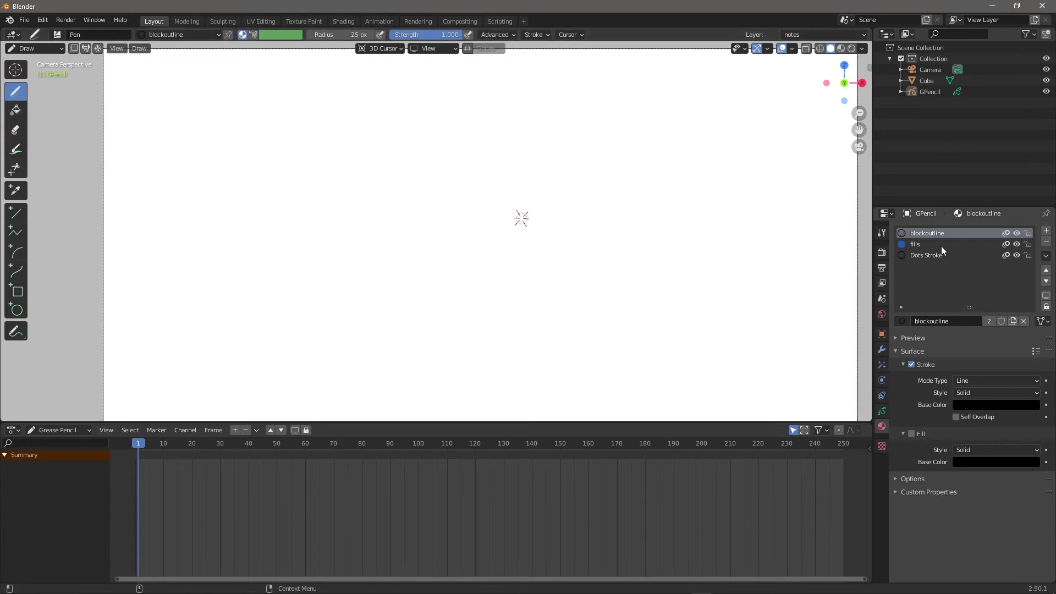
pyautogui.click(915, 244)
pyautogui.moveTo(448, 182); pyautogui.dragTo(557, 212)
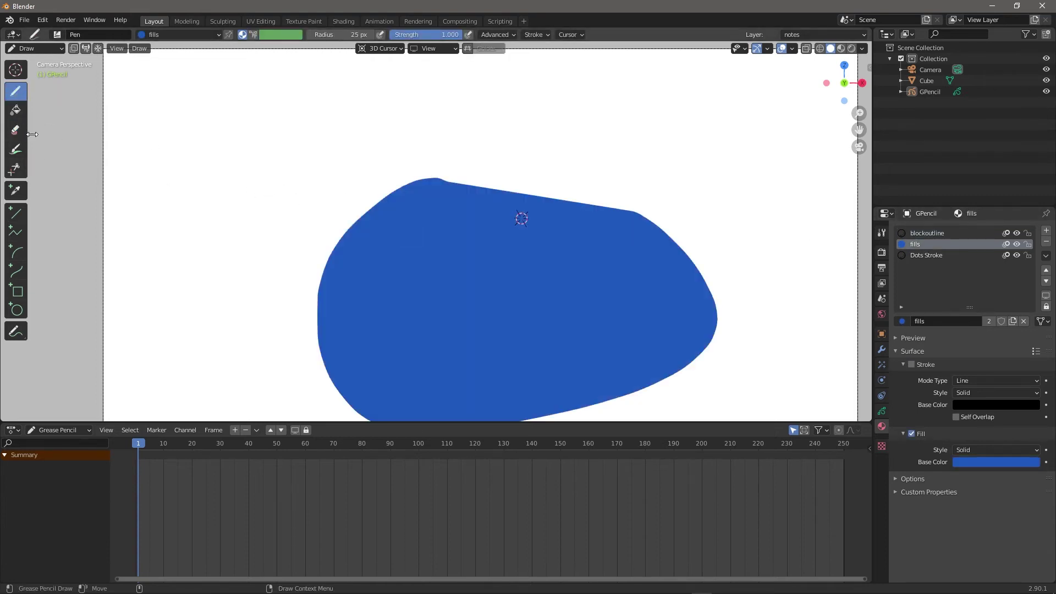
# - Try painting over the blue shape with the Tint brush while the blockoutline material is selected
pyautogui.click(15, 149)
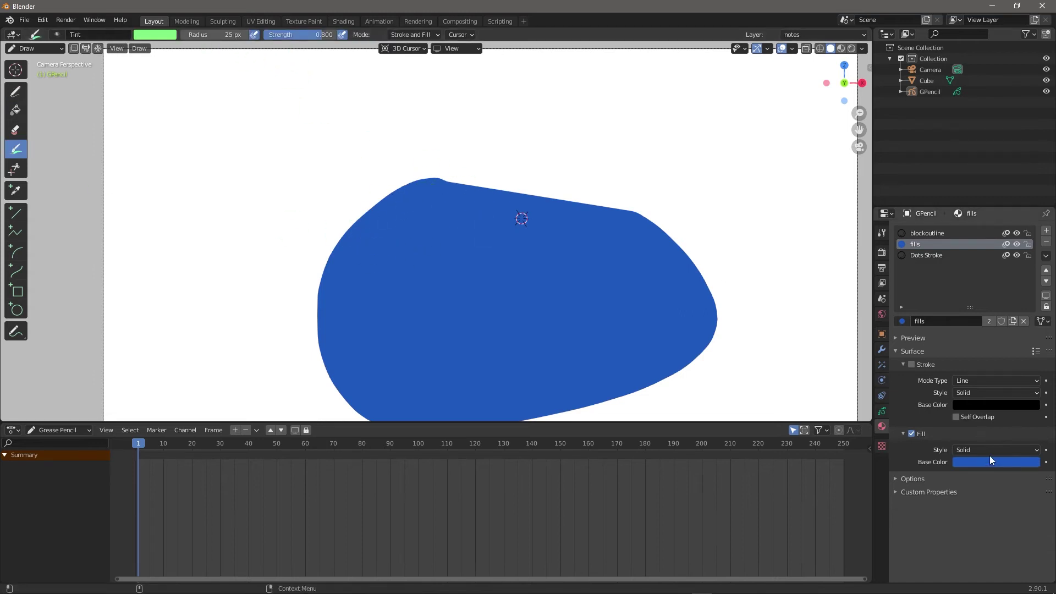
pyautogui.click(924, 233)
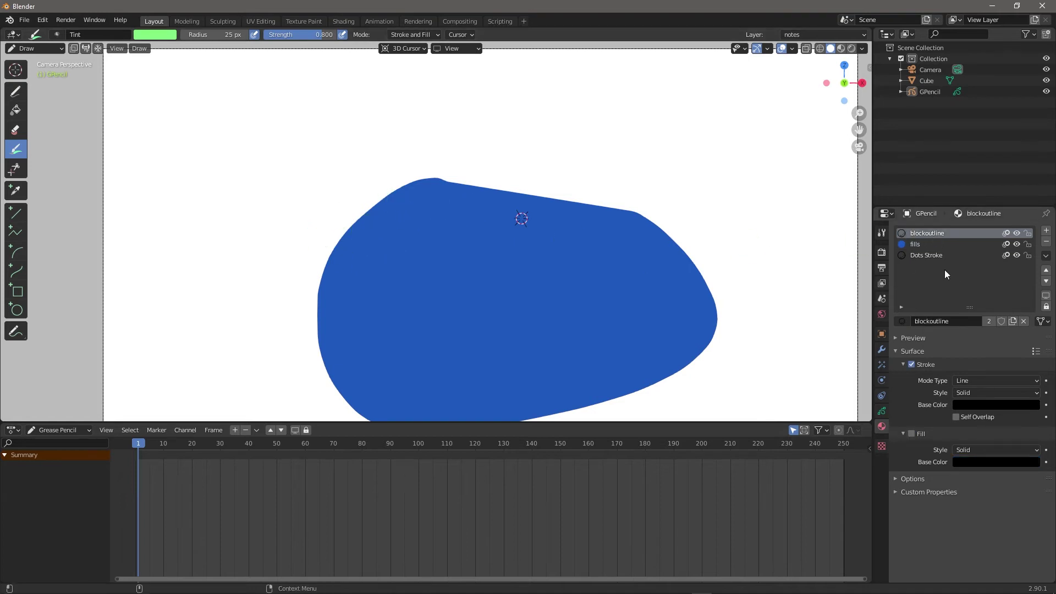
pyautogui.click(59, 35)
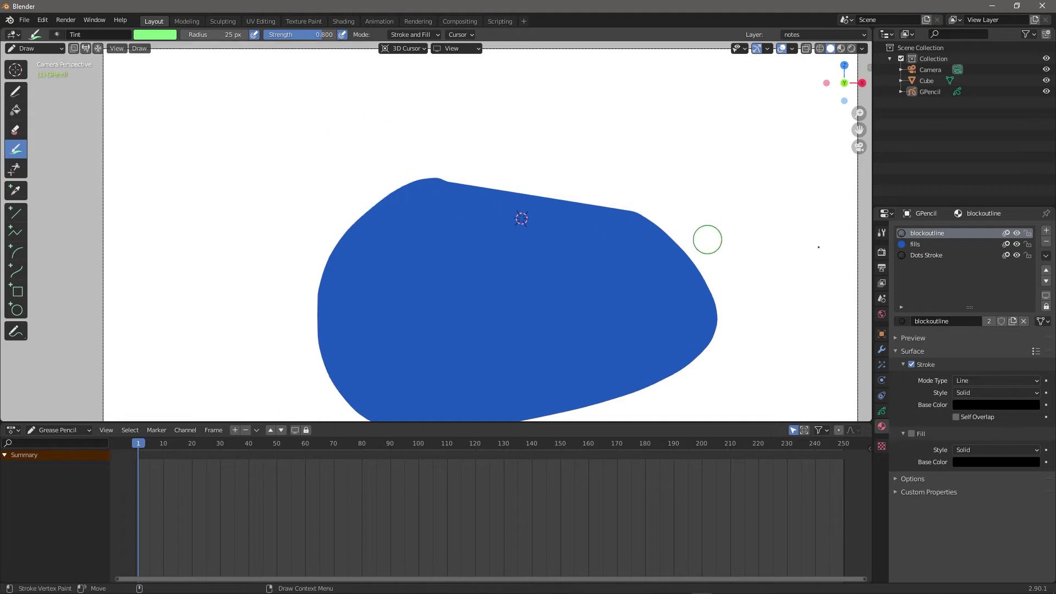
pyautogui.moveTo(400, 271); pyautogui.dragTo(399, 272)
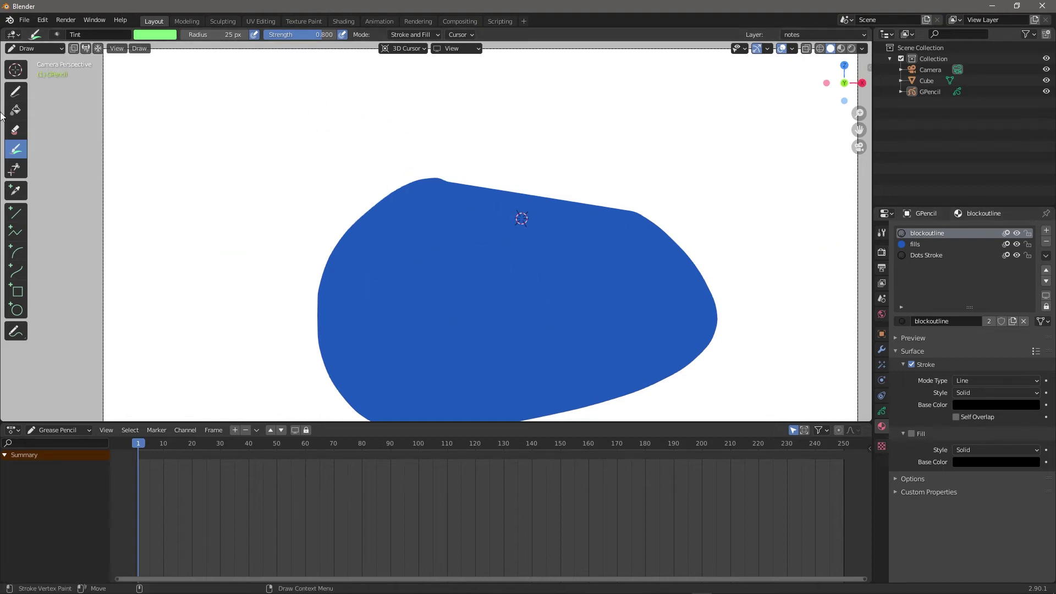
pyautogui.press('Home')
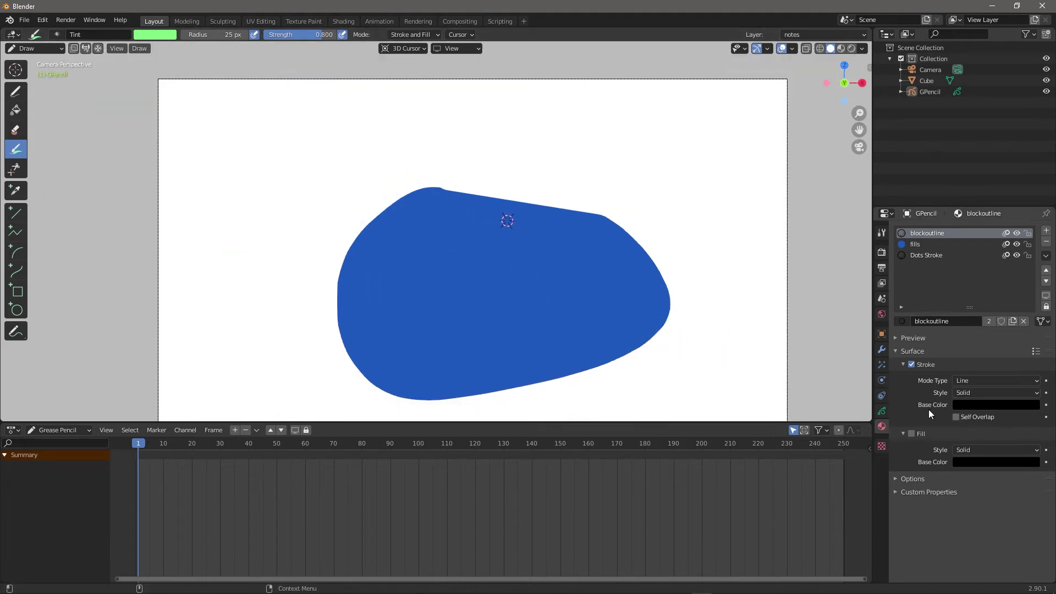
# - Set the Tint brush to a pale mint green with strength 1.000 and try tinting the shape's upper edge
pyautogui.click(881, 233)
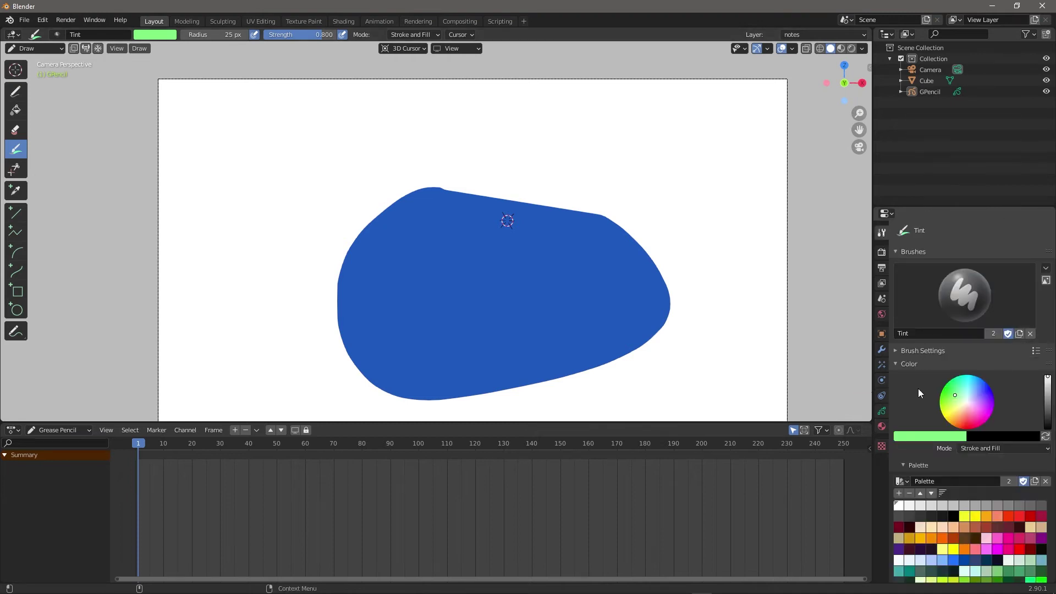
pyautogui.scroll(-2, 918, 389)
pyautogui.click(935, 391)
pyautogui.moveTo(965, 357); pyautogui.dragTo(984, 345)
pyautogui.hotkey('ctrl', 'z')
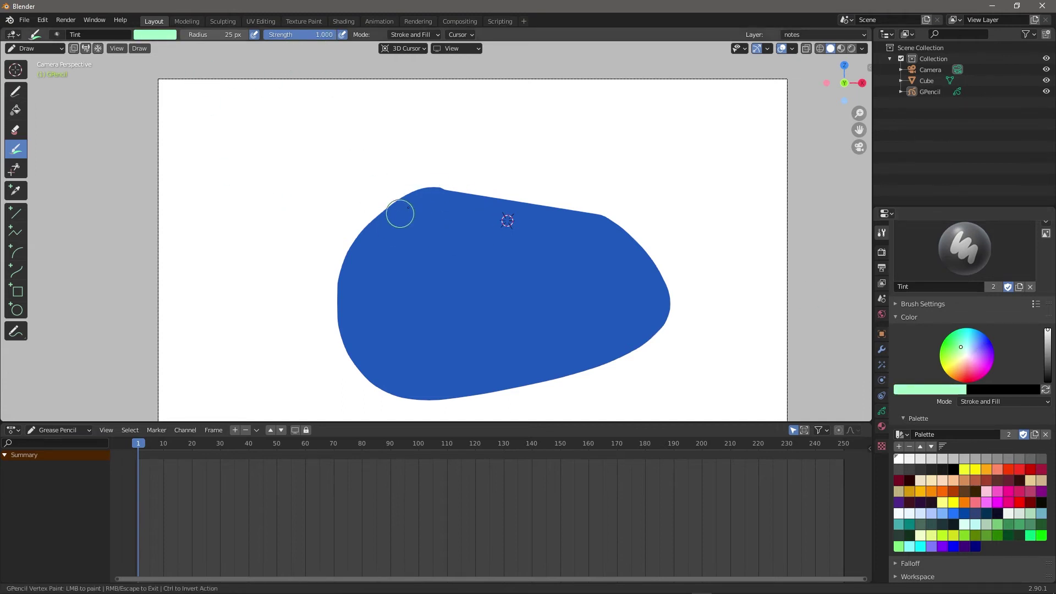
pyautogui.click(410, 35)
pyautogui.click(471, 35)
pyautogui.moveTo(374, 184)
pyautogui.mouseDown()
pyautogui.moveTo(460, 193)
pyautogui.moveTo(394, 196)
pyautogui.moveTo(439, 179)
pyautogui.moveTo(396, 260)
pyautogui.moveTo(531, 227)
pyautogui.mouseUp()
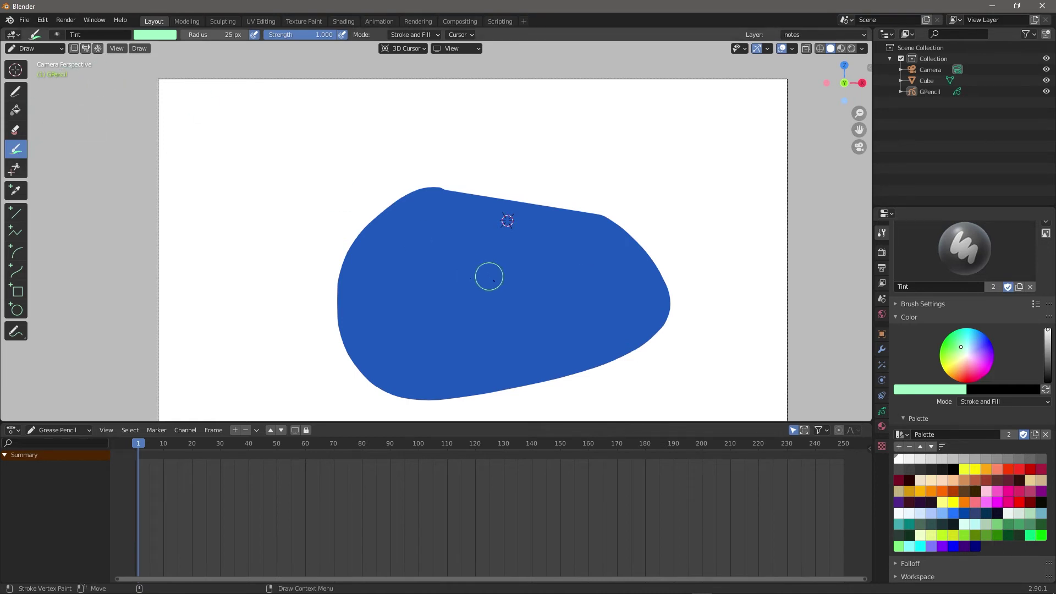
# - Undo the tint strokes and the blue freehand shape
pyautogui.hotkey('ctrl', 'z')
pyautogui.hotkey('ctrl', 'z')
pyautogui.hotkey('ctrl', 'z')
pyautogui.hotkey('ctrl', 'z')
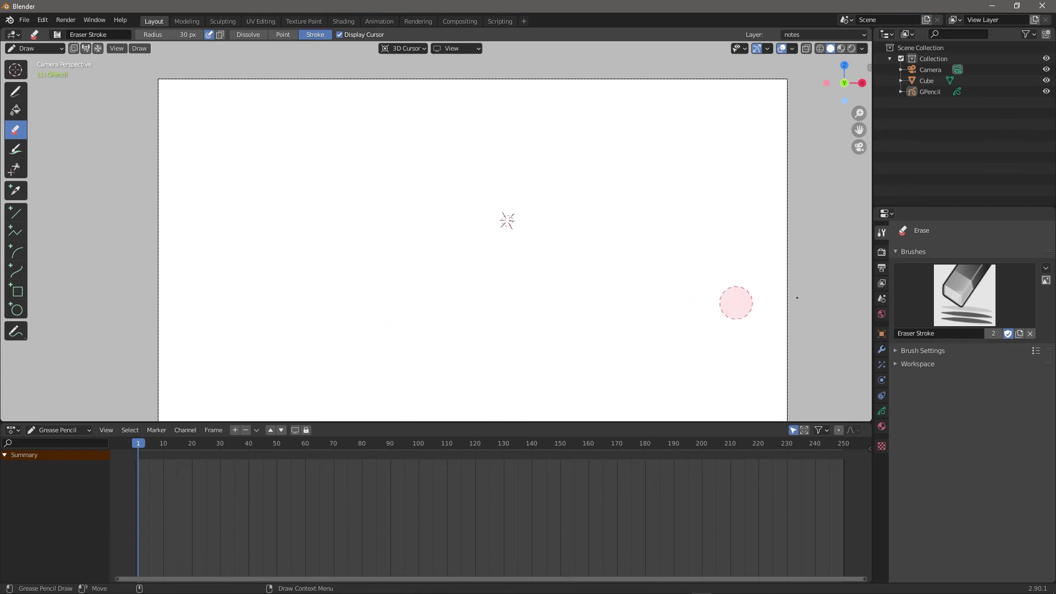
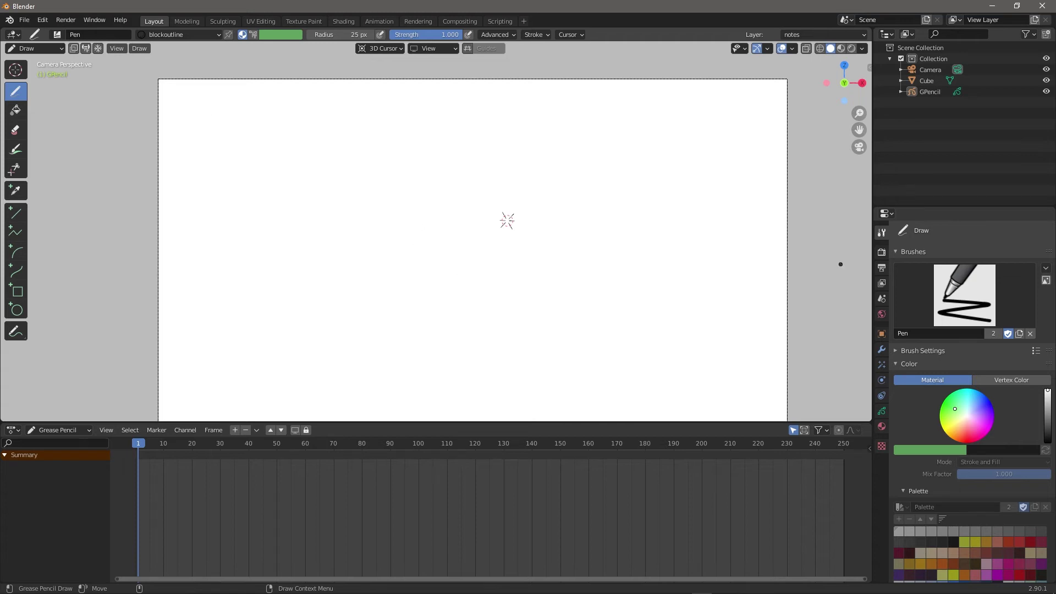
# - Draw a fish-like outline of overlapping curved strokes with the Pen brush and blockoutline material, adding two slanted lines inside
pyautogui.click(881, 427)
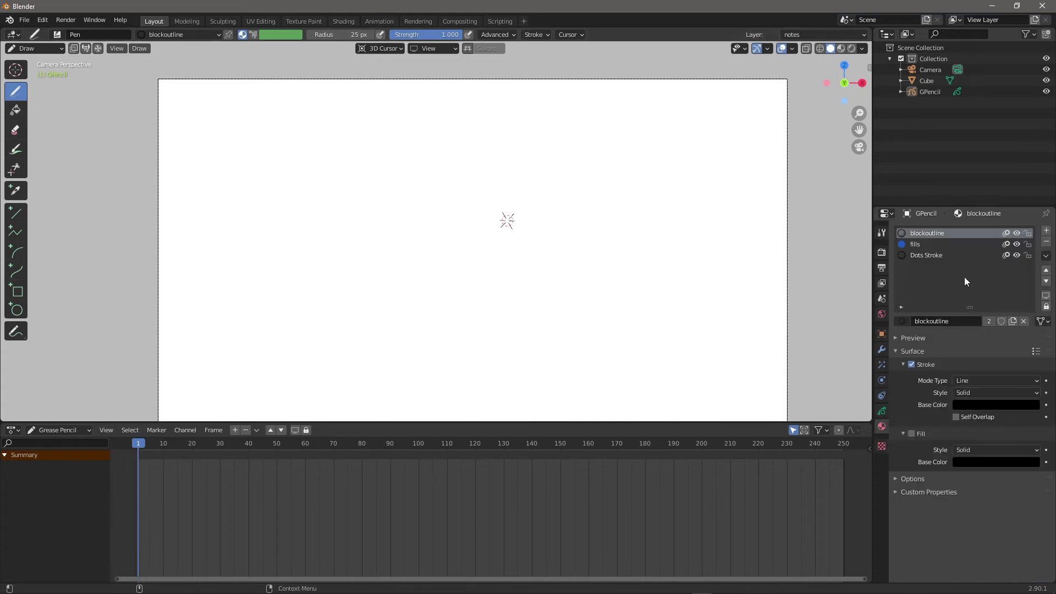
pyautogui.moveTo(273, 152); pyautogui.dragTo(373, 417)
pyautogui.moveTo(286, 243)
pyautogui.mouseDown()
pyautogui.moveTo(641, 195)
pyautogui.moveTo(566, 333)
pyautogui.moveTo(297, 359)
pyautogui.mouseUp()
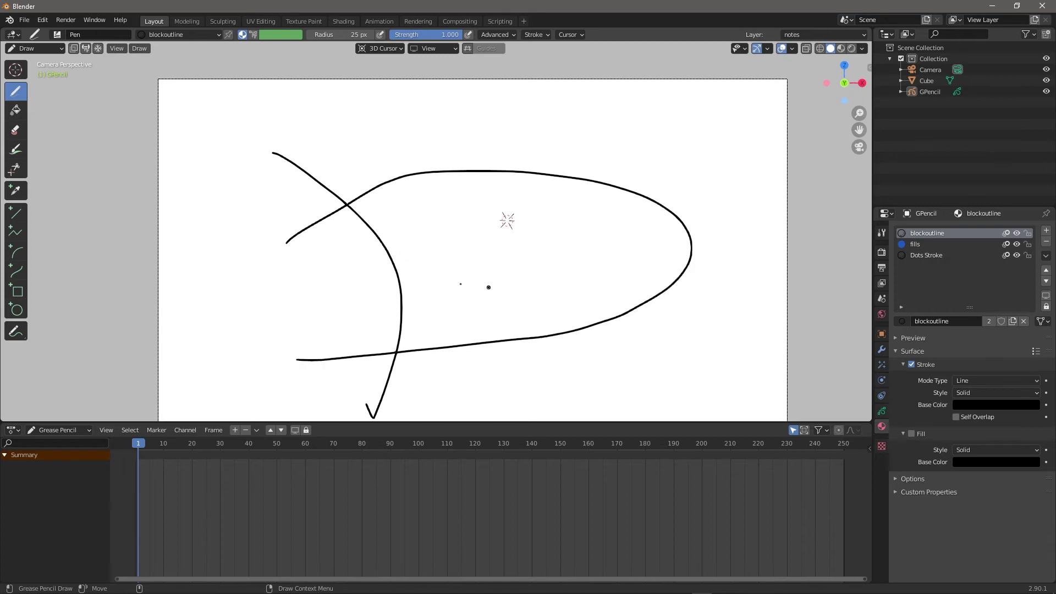
pyautogui.scroll(-1, 489, 287)
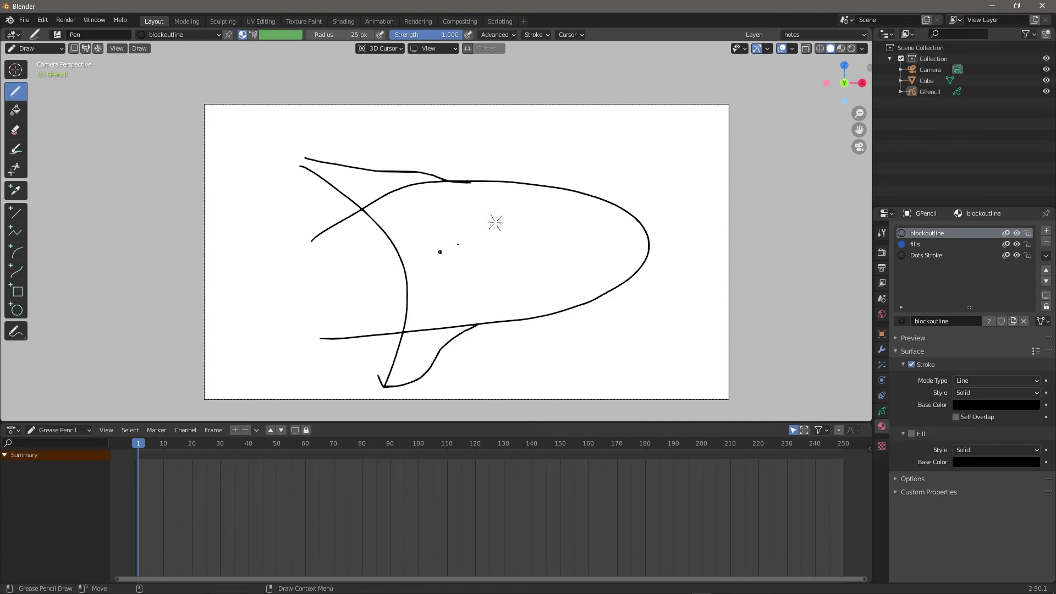
pyautogui.moveTo(506, 238); pyautogui.dragTo(376, 279)
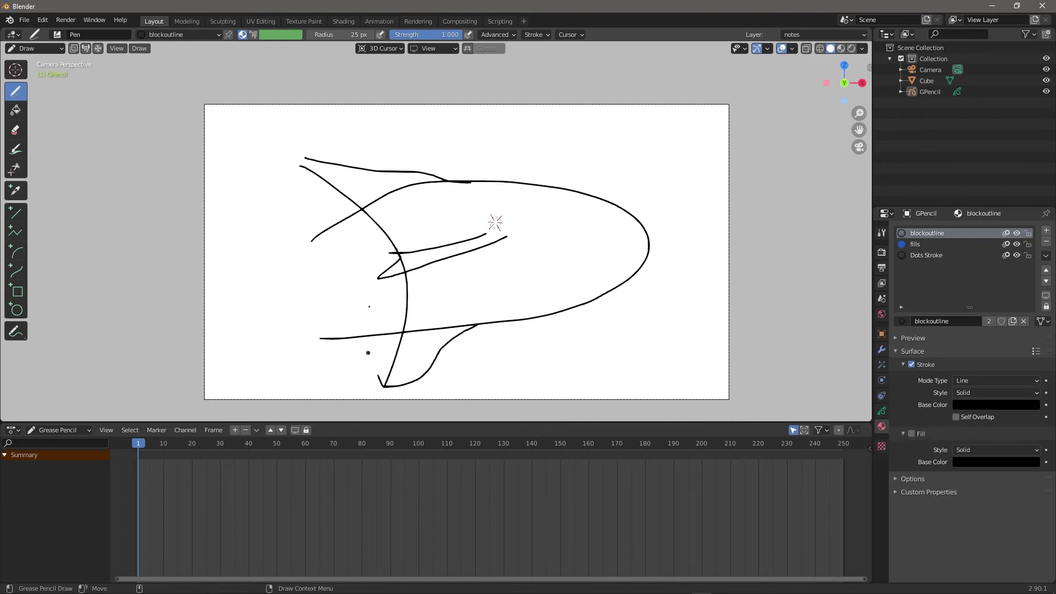
# - Trim the two stroke ends that overhang the curved line on its outer side with the Cutter tool
pyautogui.click(15, 167)
pyautogui.moveTo(284, 222); pyautogui.dragTo(364, 264)
pyautogui.moveTo(321, 303)
pyautogui.mouseDown()
pyautogui.moveTo(320, 360)
pyautogui.moveTo(396, 344)
pyautogui.mouseUp()
# - Cut away the overlapping stroke pieces where the two inner slanted lines meet the curved line
pyautogui.scroll(3, 365, 320)
pyautogui.scroll(6, 364, 320)
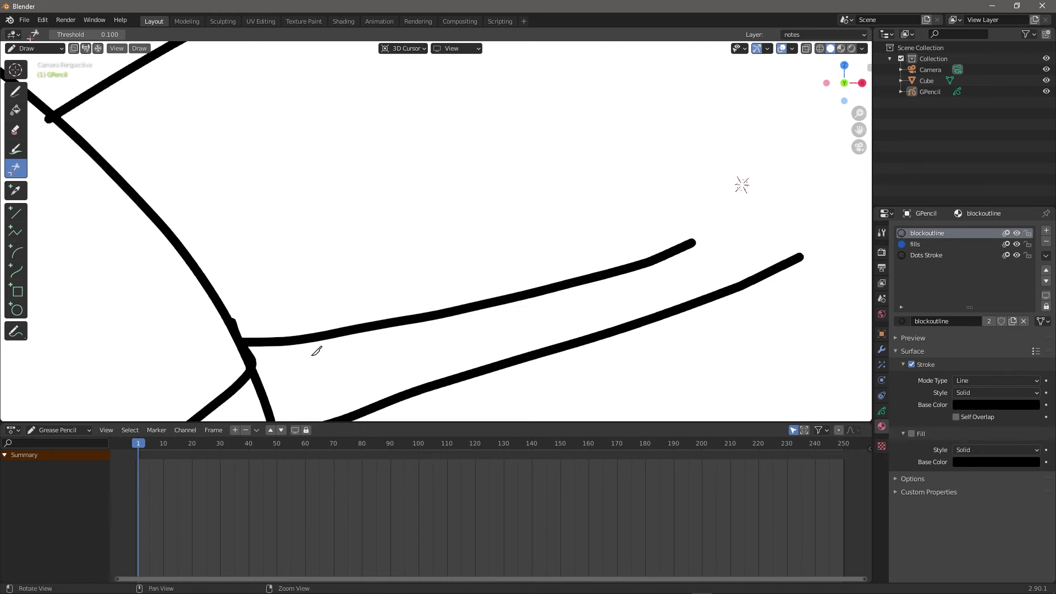
pyautogui.keyDown('shift'); pyautogui.moveTo(316, 349); pyautogui.dragTo(495, 146, button='middle'); pyautogui.keyUp('shift')
pyautogui.moveTo(295, 203)
pyautogui.mouseDown()
pyautogui.moveTo(354, 302)
pyautogui.moveTo(403, 215)
pyautogui.mouseUp()
pyautogui.moveTo(502, 168)
pyautogui.keyDown('shift'); pyautogui.mouseDown(button='middle')
pyautogui.moveTo(415, 285)
pyautogui.moveTo(396, 266)
pyautogui.mouseUp(button='middle'); pyautogui.keyUp('shift')
pyautogui.moveTo(396, 266); pyautogui.dragTo(416, 289)
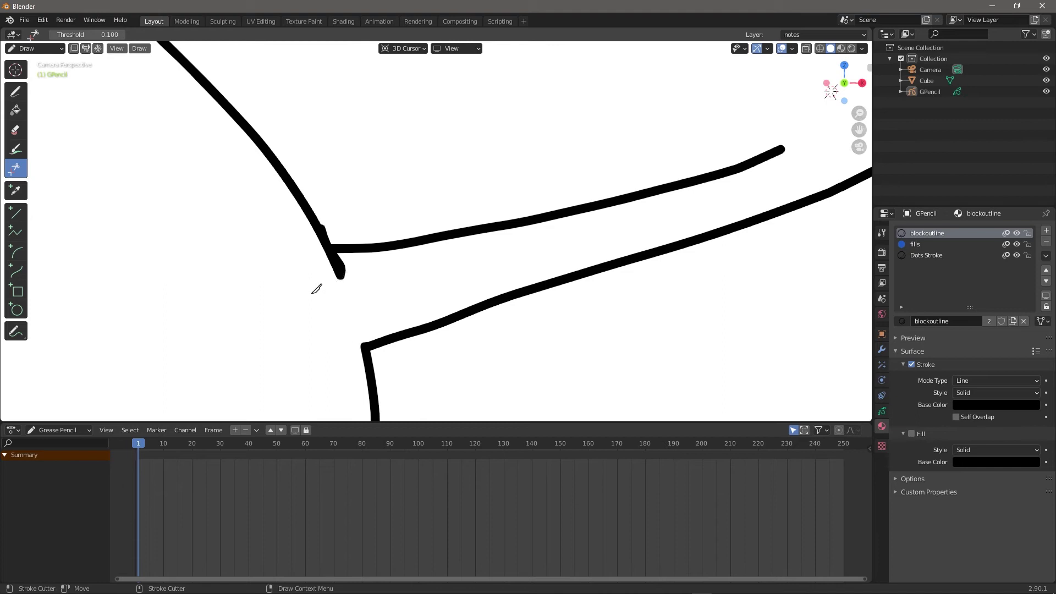
# - Return to the camera view and erase the entire fish-like drawing with the Eraser Stroke brush
pyautogui.press('Home')
pyautogui.moveTo(361, 269); pyautogui.dragTo(421, 273, button='middle')
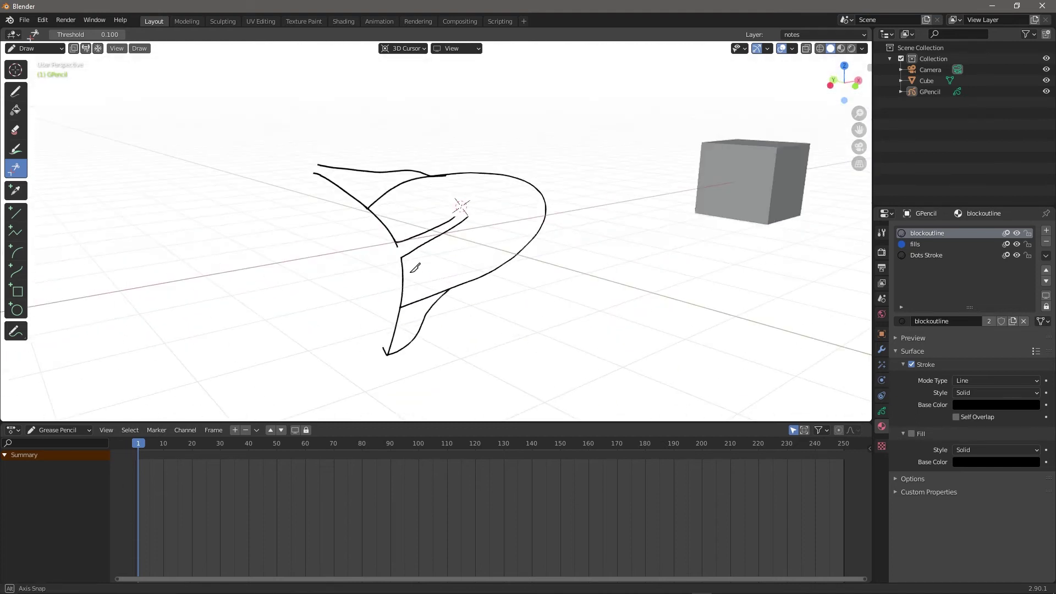
pyautogui.press('KP_0')
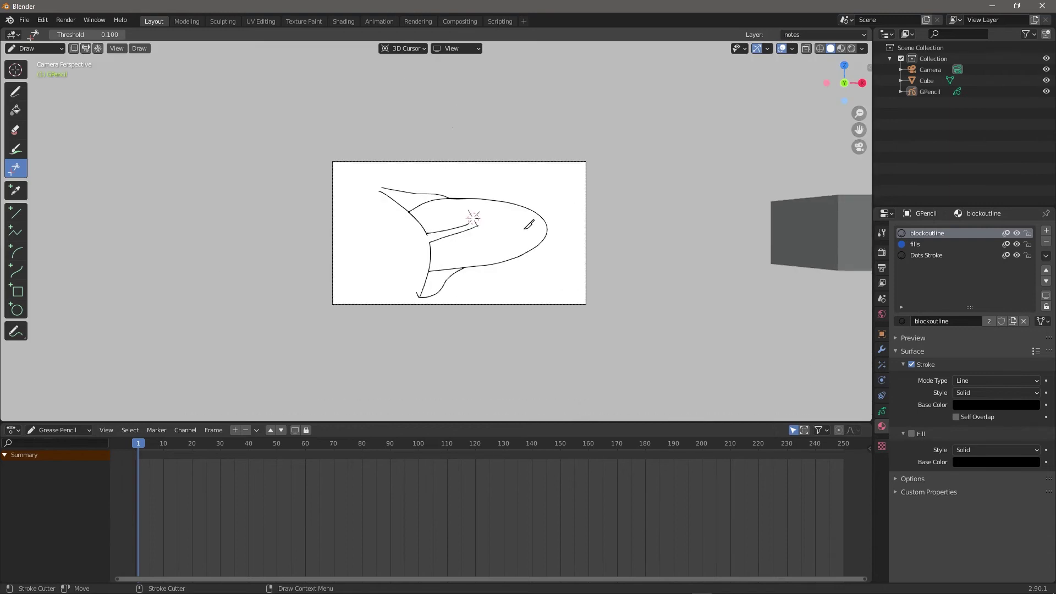
pyautogui.click(16, 130)
pyautogui.moveTo(361, 242)
pyautogui.mouseDown()
pyautogui.moveTo(499, 243)
pyautogui.moveTo(377, 187)
pyautogui.mouseUp()
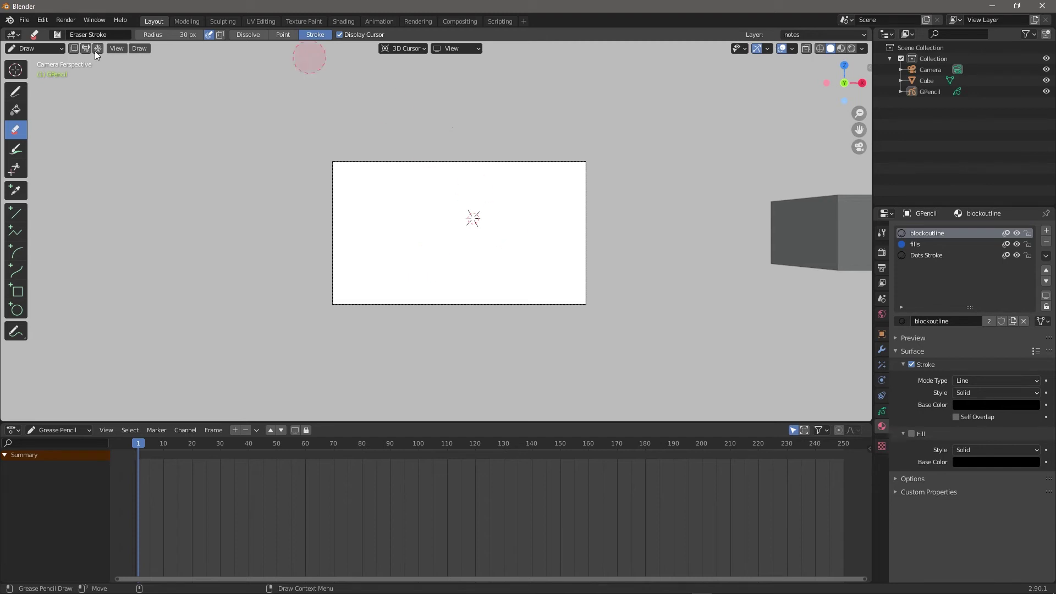
# - Draw a straight diagonal line with the Line tool, shift its upper endpoint inward and confirm it
pyautogui.click(18, 217)
pyautogui.scroll(3, 384, 236)
pyautogui.moveTo(380, 185); pyautogui.dragTo(530, 300)
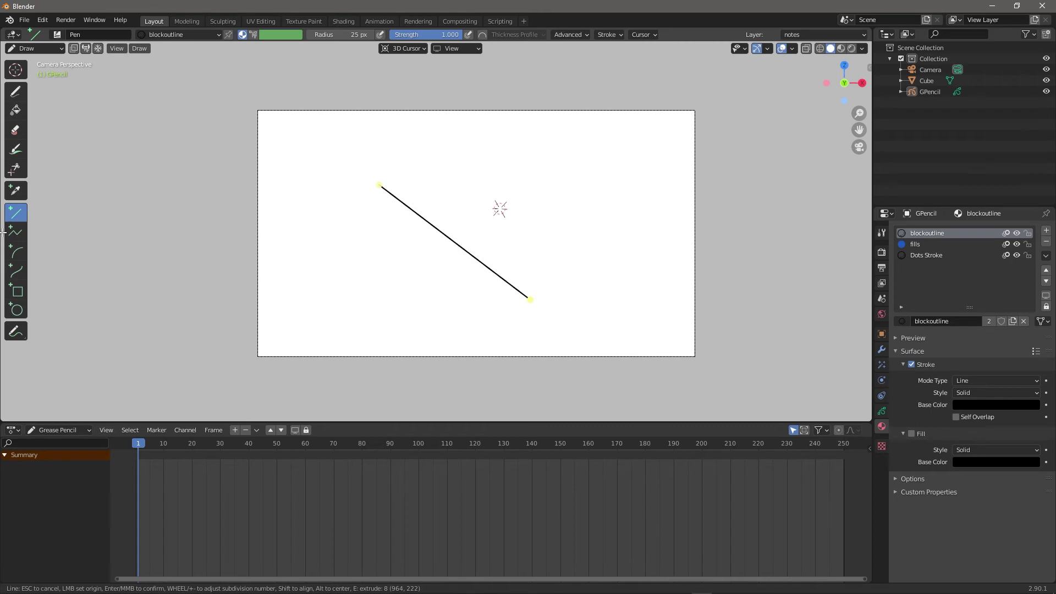
pyautogui.moveTo(382, 185); pyautogui.dragTo(419, 168)
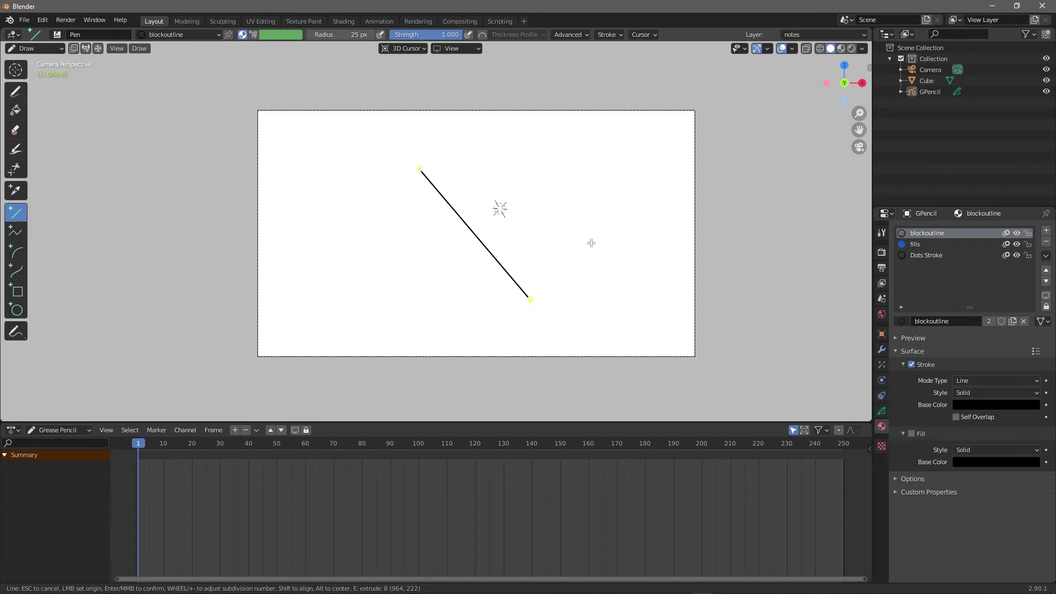
pyautogui.press('Return')
# - Draw a four-segment zigzag across the canvas with the Polyline tool, crossing near the diagonal line's upper end
pyautogui.scroll(-3, 346, 183)
pyautogui.scroll(6, 363, 192)
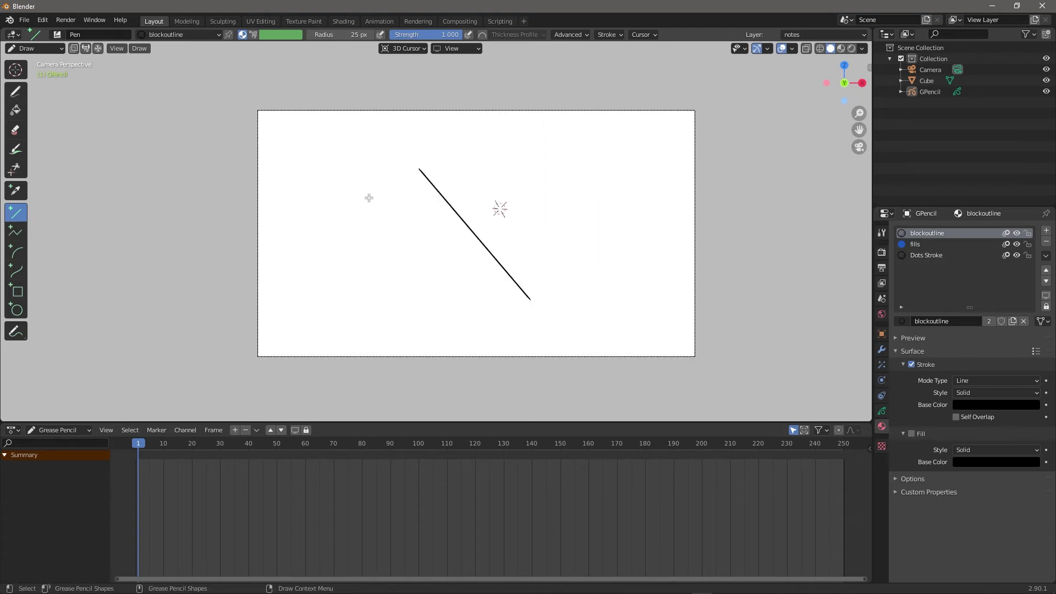
pyautogui.click(15, 91)
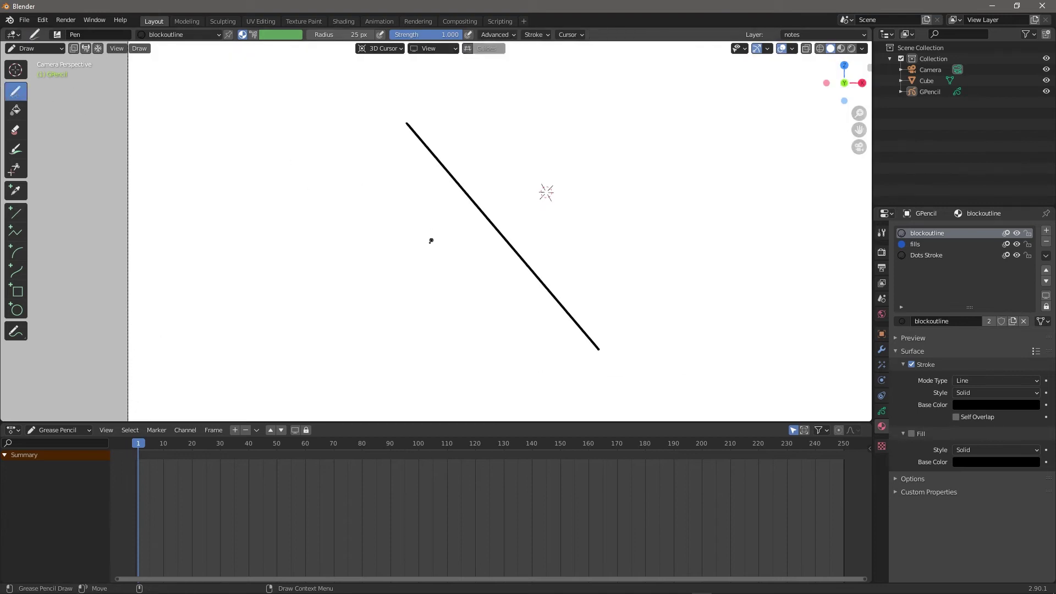
pyautogui.scroll(-4, 429, 238)
pyautogui.click(15, 231)
pyautogui.click(329, 246)
pyautogui.click(396, 277)
pyautogui.click(429, 179)
pyautogui.click(528, 249)
pyautogui.click(623, 237)
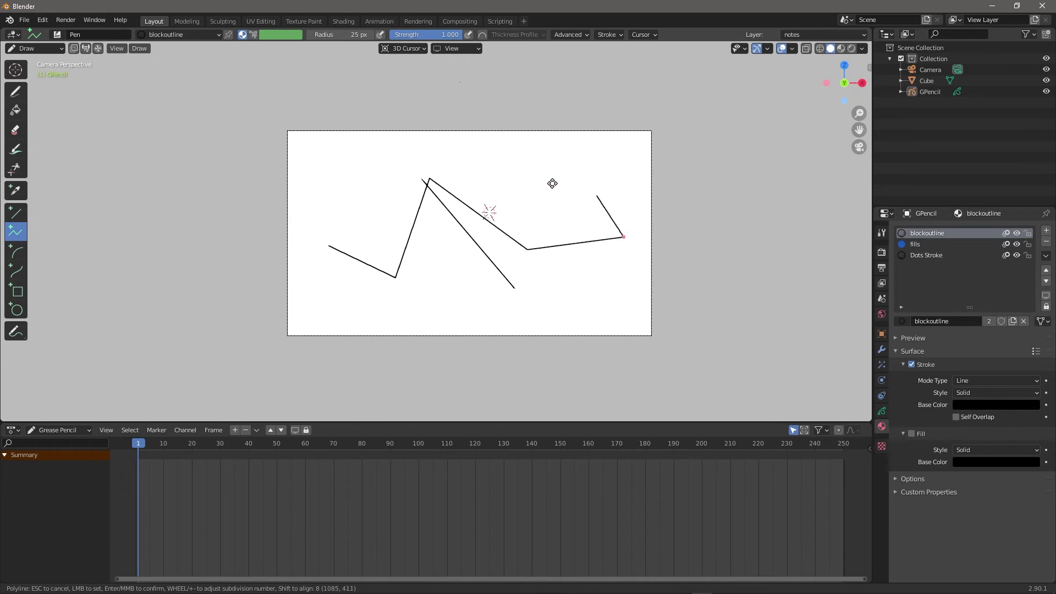
pyautogui.press('Return')
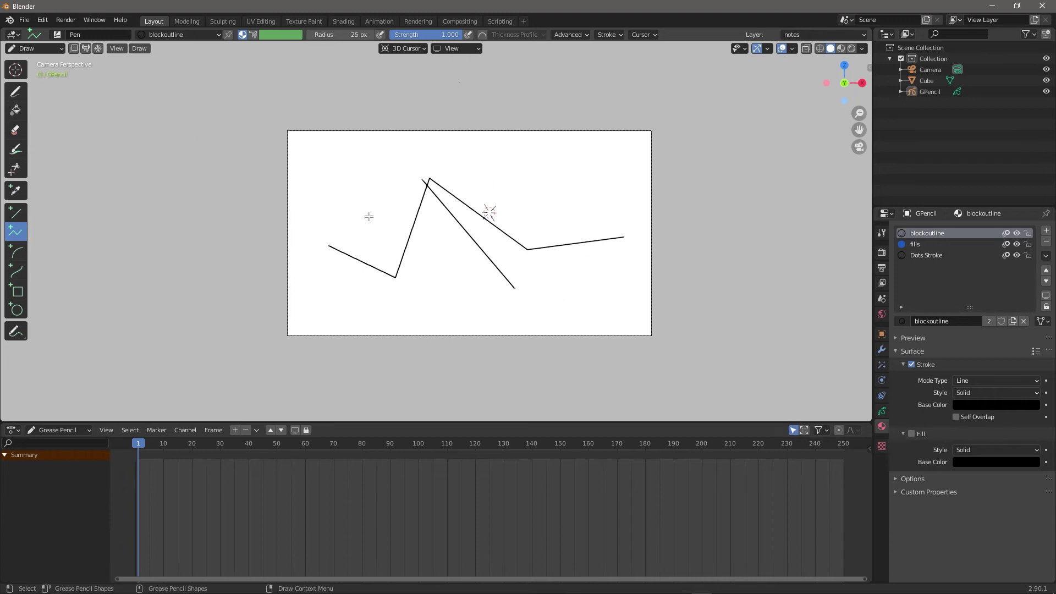
# - Draw a long diagonal line down through the zigzag's first segments and a short line crossing it with the Line tool
pyautogui.click(16, 213)
pyautogui.moveTo(356, 182); pyautogui.dragTo(449, 316)
pyautogui.press('Return')
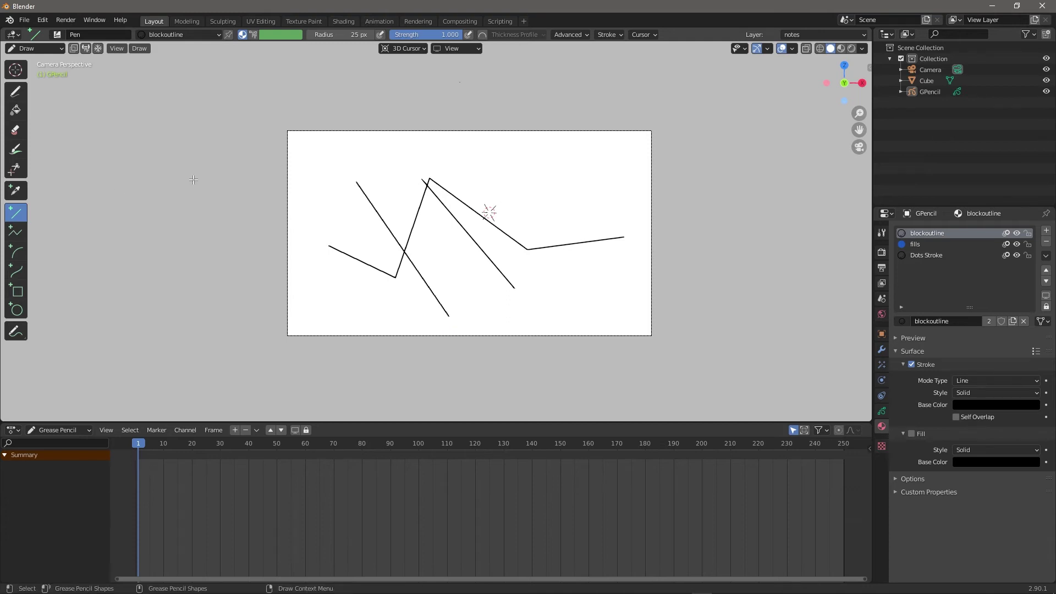
pyautogui.moveTo(389, 202)
pyautogui.mouseDown()
pyautogui.moveTo(338, 215)
pyautogui.moveTo(369, 240)
pyautogui.mouseUp()
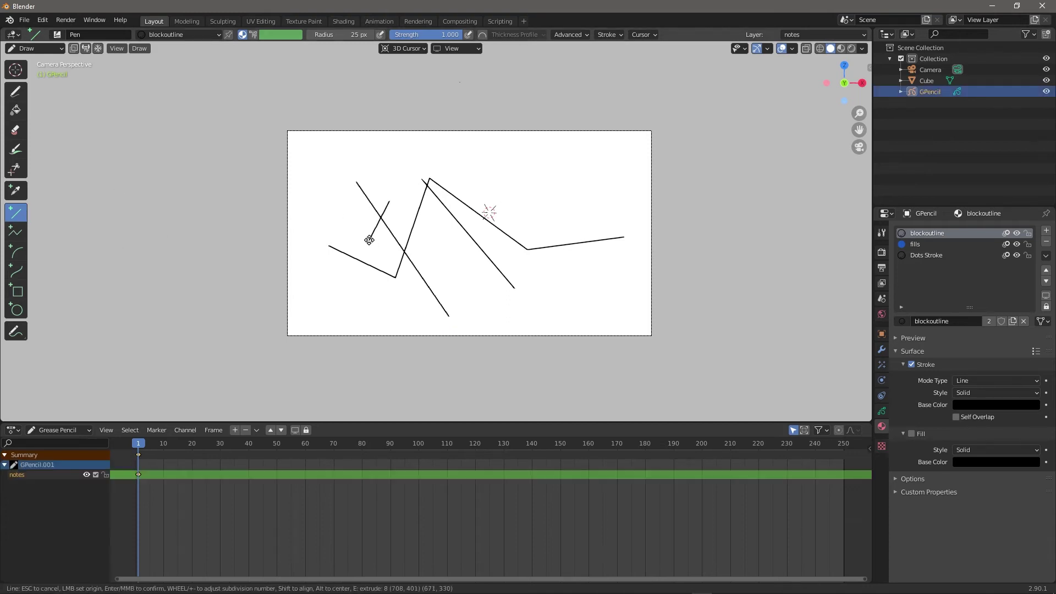
pyautogui.press('Return')
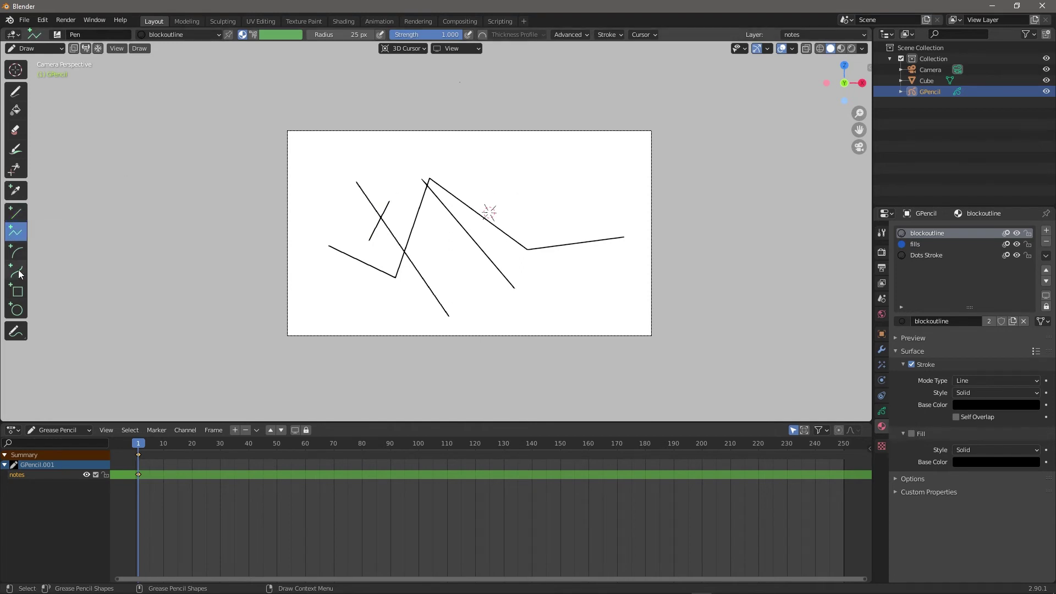
# - Draw an arc across the lower canvas with the Arc tool, adjusting its endpoint and bend so it runs past the lower-right corner
pyautogui.click(16, 252)
pyautogui.moveTo(307, 274)
pyautogui.mouseDown()
pyautogui.moveTo(589, 286)
pyautogui.moveTo(525, 292)
pyautogui.moveTo(347, 279)
pyautogui.moveTo(347, 319)
pyautogui.moveTo(574, 149)
pyautogui.moveTo(397, 359)
pyautogui.moveTo(609, 156)
pyautogui.moveTo(496, 351)
pyautogui.moveTo(296, 190)
pyautogui.moveTo(665, 191)
pyautogui.moveTo(585, 339)
pyautogui.mouseUp()
pyautogui.moveTo(504, 263); pyautogui.dragTo(600, 207)
pyautogui.moveTo(449, 101); pyautogui.dragTo(529, 229)
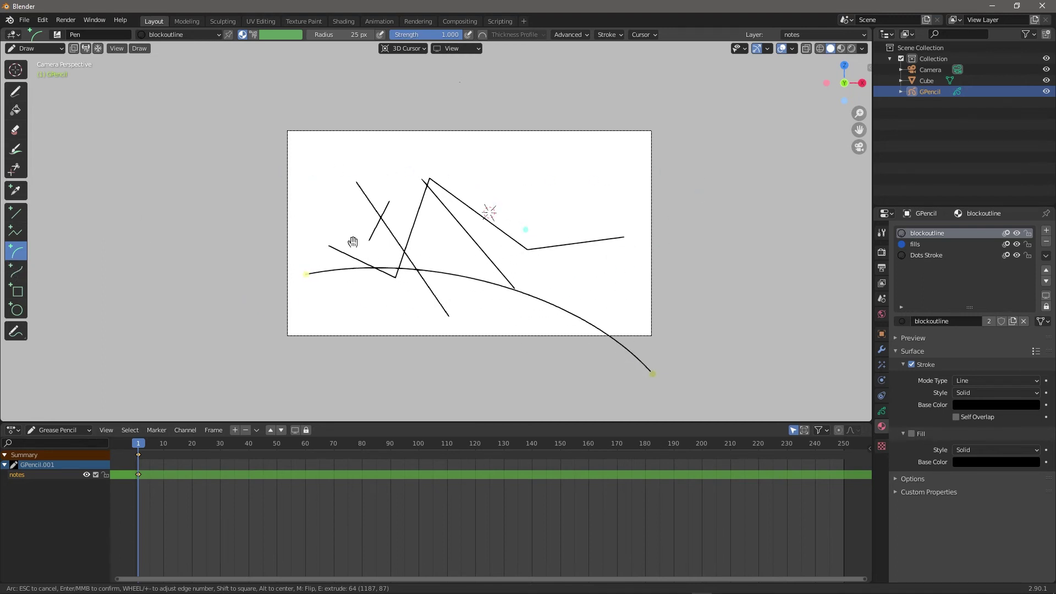
pyautogui.press('Return')
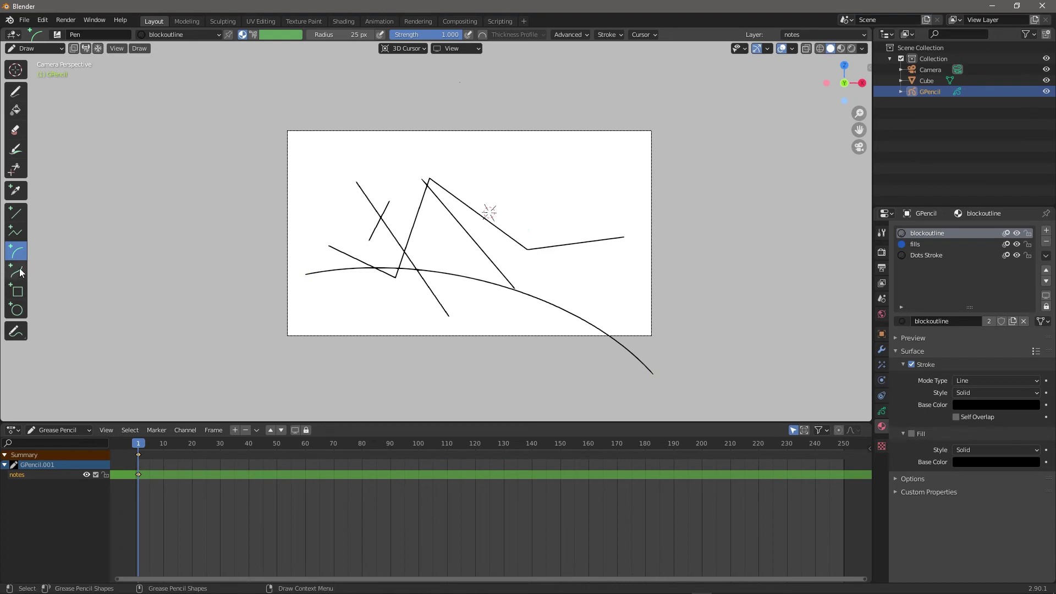
# - Draw a curve along the upper canvas with the Curve tool, bending its end sharply downward with the control handles
pyautogui.click(17, 271)
pyautogui.moveTo(330, 152)
pyautogui.mouseDown()
pyautogui.moveTo(447, 252)
pyautogui.moveTo(541, 232)
pyautogui.mouseUp()
pyautogui.moveTo(470, 205)
pyautogui.mouseDown()
pyautogui.moveTo(682, 137)
pyautogui.moveTo(786, 141)
pyautogui.moveTo(455, 161)
pyautogui.moveTo(531, 51)
pyautogui.moveTo(639, 113)
pyautogui.moveTo(636, 174)
pyautogui.mouseUp()
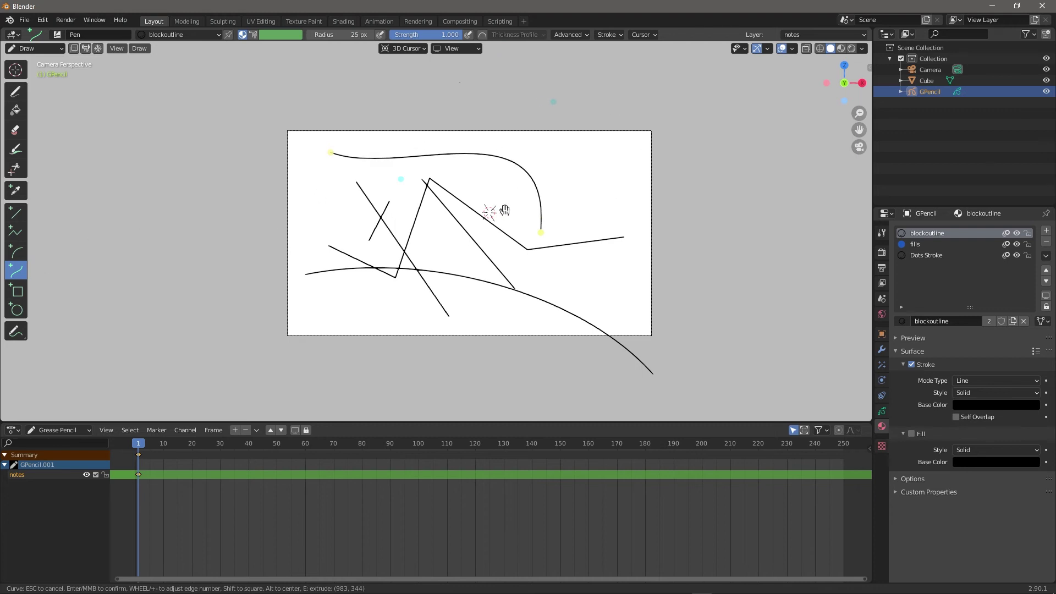
pyautogui.press('Return')
# - Draw a vertical S-shaped curve at the canvas's right edge by pulling its two handles to opposite sides
pyautogui.moveTo(626, 155)
pyautogui.mouseDown()
pyautogui.moveTo(583, 235)
pyautogui.moveTo(573, 283)
pyautogui.moveTo(625, 275)
pyautogui.mouseUp()
pyautogui.moveTo(621, 229); pyautogui.dragTo(560, 237)
pyautogui.moveTo(621, 194)
pyautogui.mouseDown()
pyautogui.moveTo(735, 154)
pyautogui.moveTo(732, 212)
pyautogui.mouseUp()
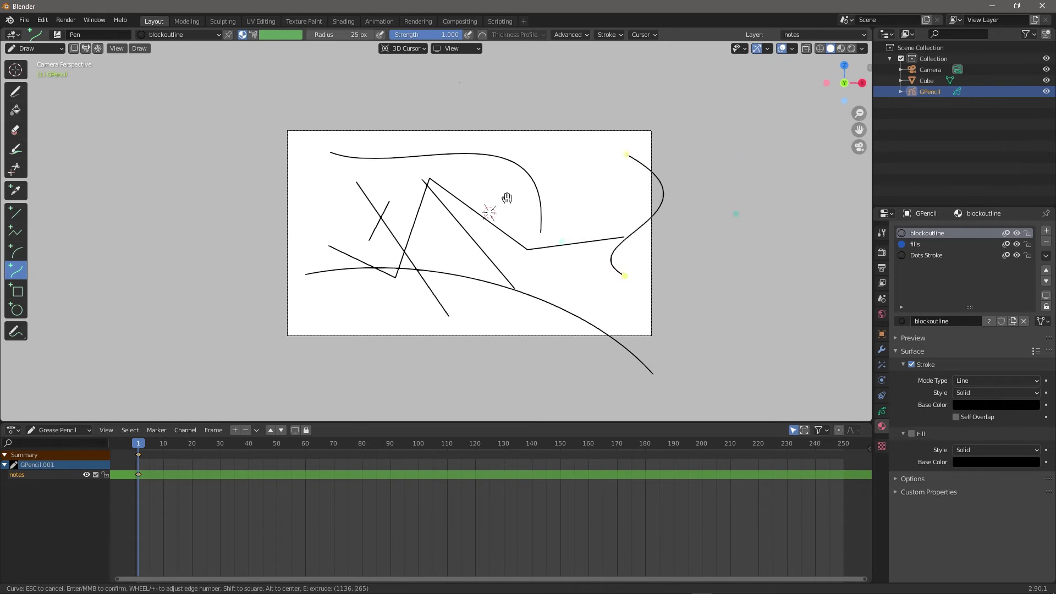
pyautogui.press('Return')
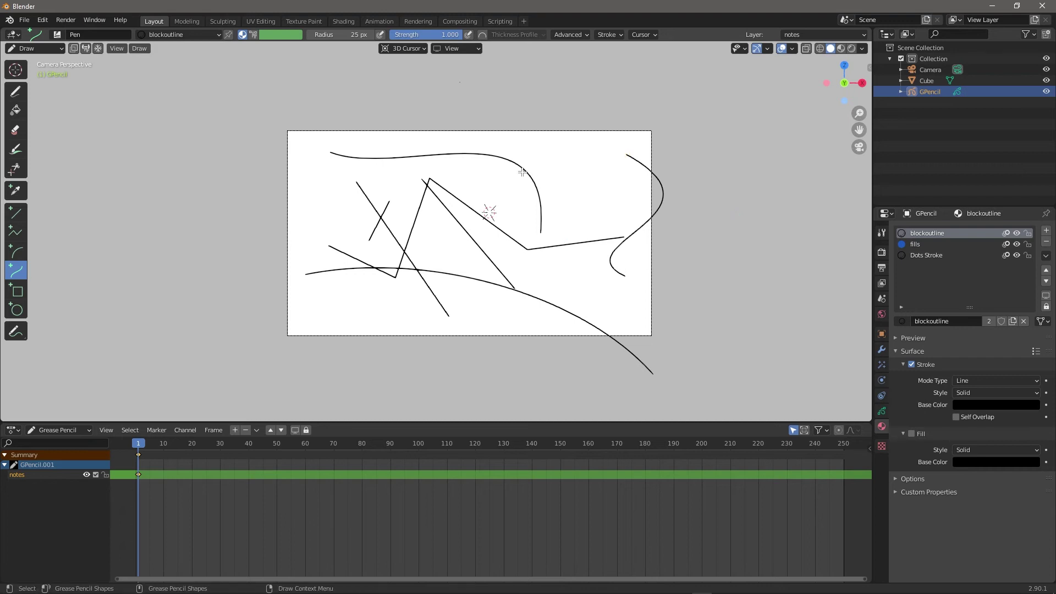
# - Draw a rectangle with the Box tool and a circle overlapping it with the Circle tool on the left of the canvas
pyautogui.click(17, 292)
pyautogui.moveTo(360, 206); pyautogui.dragTo(430, 283)
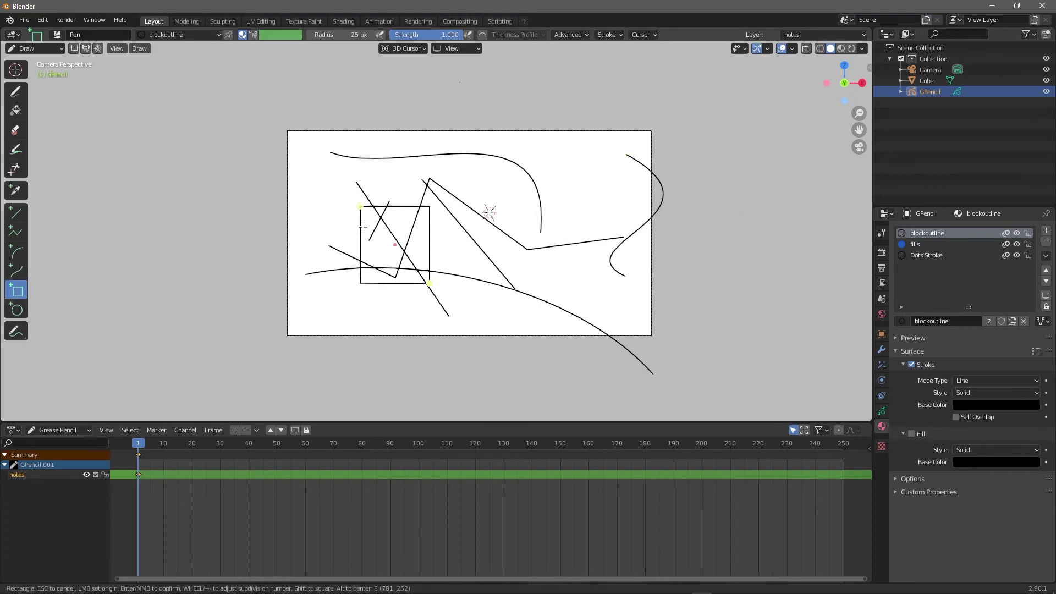
pyautogui.click(16, 310)
pyautogui.moveTo(307, 196); pyautogui.dragTo(414, 296)
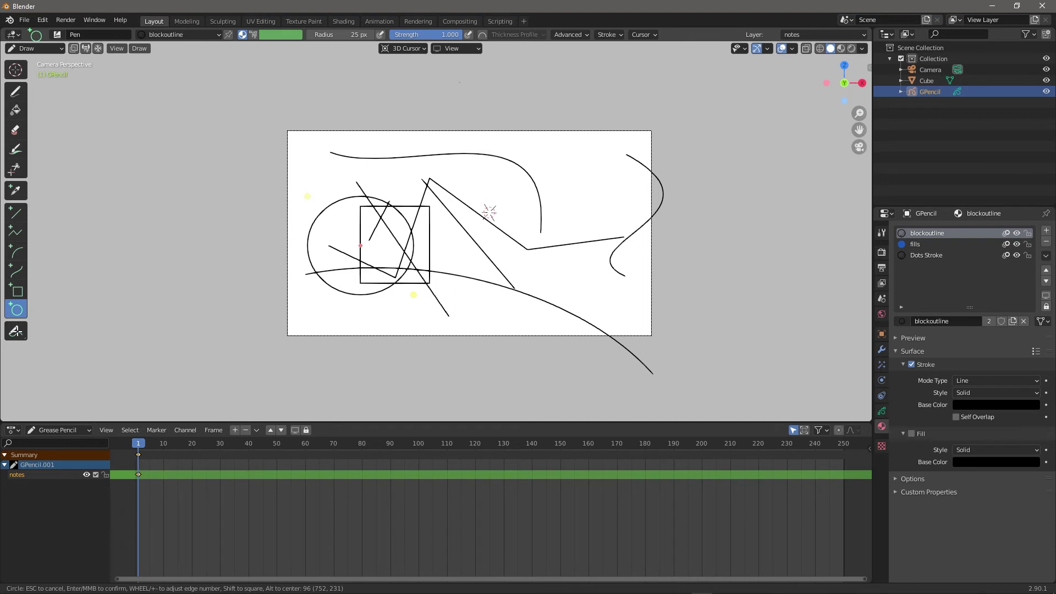
pyautogui.press('Return')
pyautogui.rightClick(565, 218)
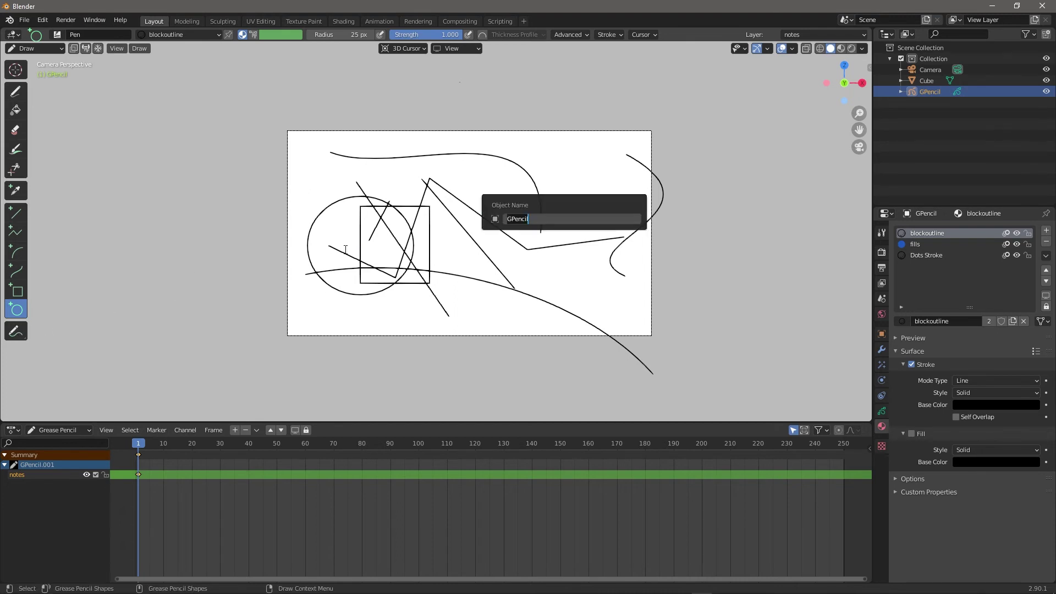
# - Scribble a blue annotation over the canvas's upper edge and erase the Grease Pencil strokes with the Eraser Stroke brush
pyautogui.click(16, 330)
pyautogui.moveTo(346, 146)
pyautogui.mouseDown()
pyautogui.moveTo(445, 117)
pyautogui.moveTo(556, 111)
pyautogui.moveTo(753, 134)
pyautogui.moveTo(534, 142)
pyautogui.moveTo(755, 156)
pyautogui.mouseUp()
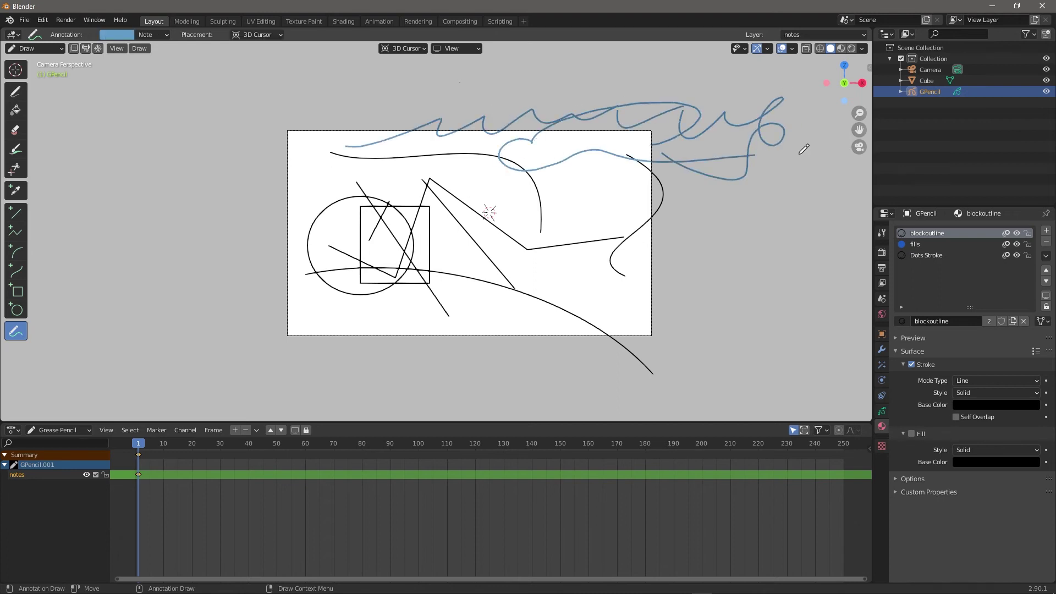
pyautogui.click(22, 136)
pyautogui.moveTo(177, 110)
pyautogui.mouseDown()
pyautogui.moveTo(768, 130)
pyautogui.moveTo(698, 111)
pyautogui.moveTo(732, 104)
pyautogui.moveTo(603, 233)
pyautogui.mouseUp()
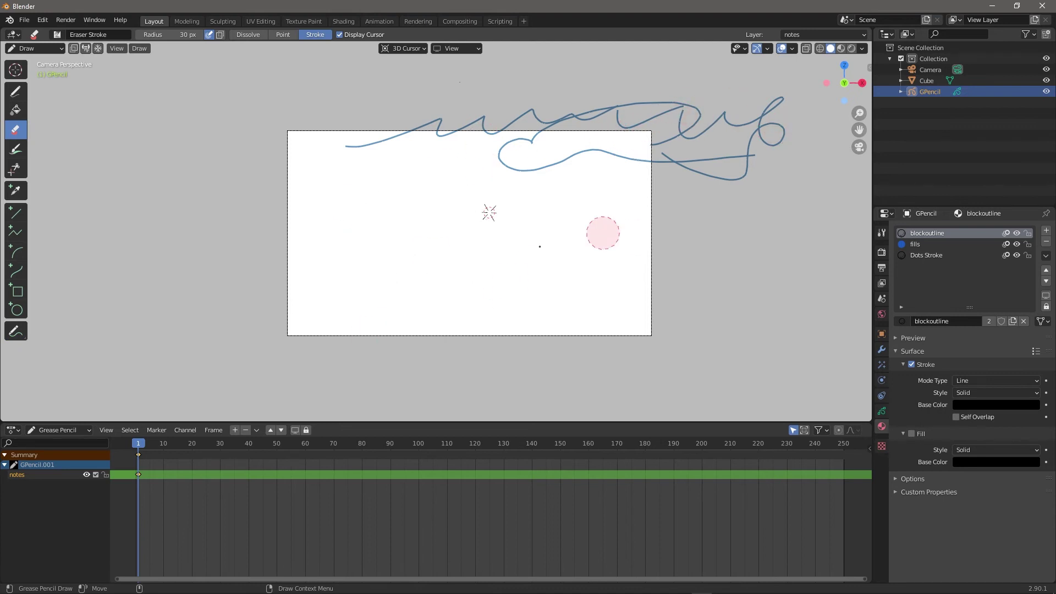
# - Expand the GPencil object down to its notes layer in the Outliner and switch to Object Mode outside the camera view
pyautogui.click(902, 91)
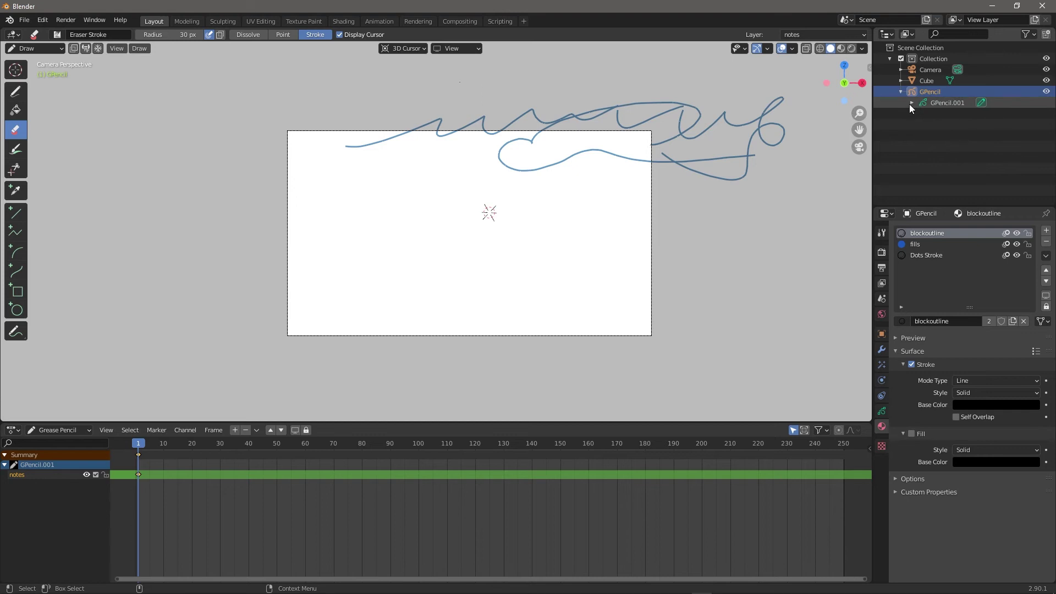
pyautogui.click(911, 102)
pyautogui.click(963, 113)
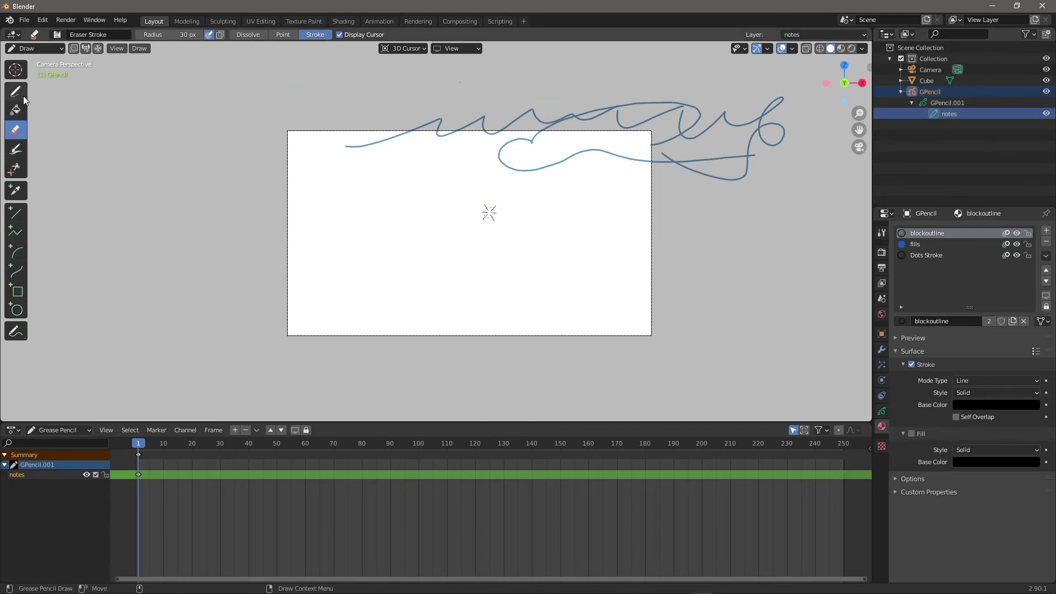
pyautogui.click(43, 49)
pyautogui.click(44, 61)
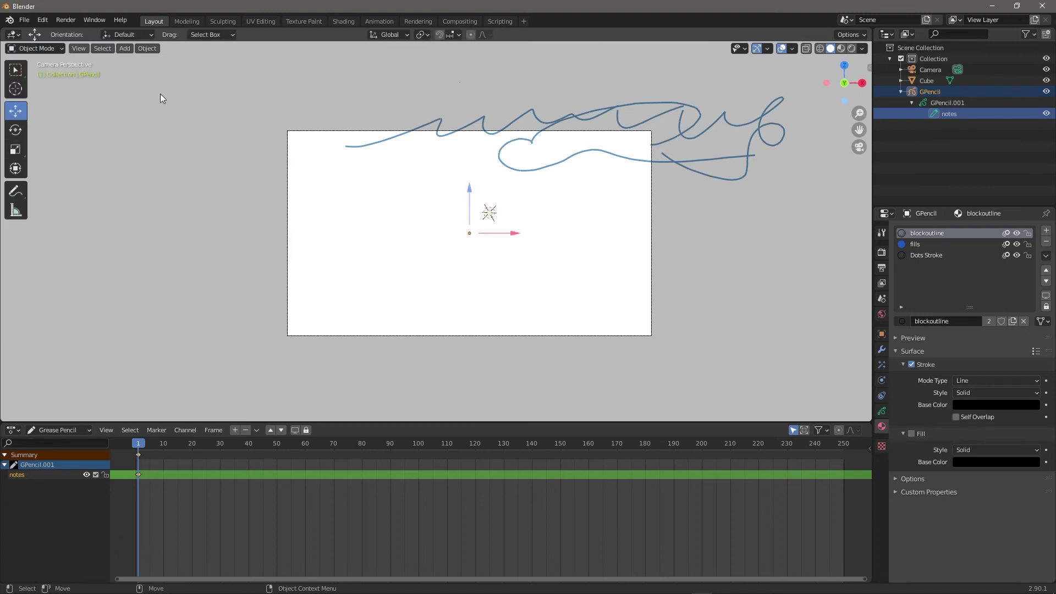
pyautogui.click(522, 131)
pyautogui.click(547, 131)
pyautogui.moveTo(547, 130)
pyautogui.mouseDown(button='middle')
pyautogui.moveTo(658, 167)
pyautogui.moveTo(577, 177)
pyautogui.moveTo(629, 184)
pyautogui.moveTo(621, 179)
pyautogui.mouseUp(button='middle')
pyautogui.click(536, 185)
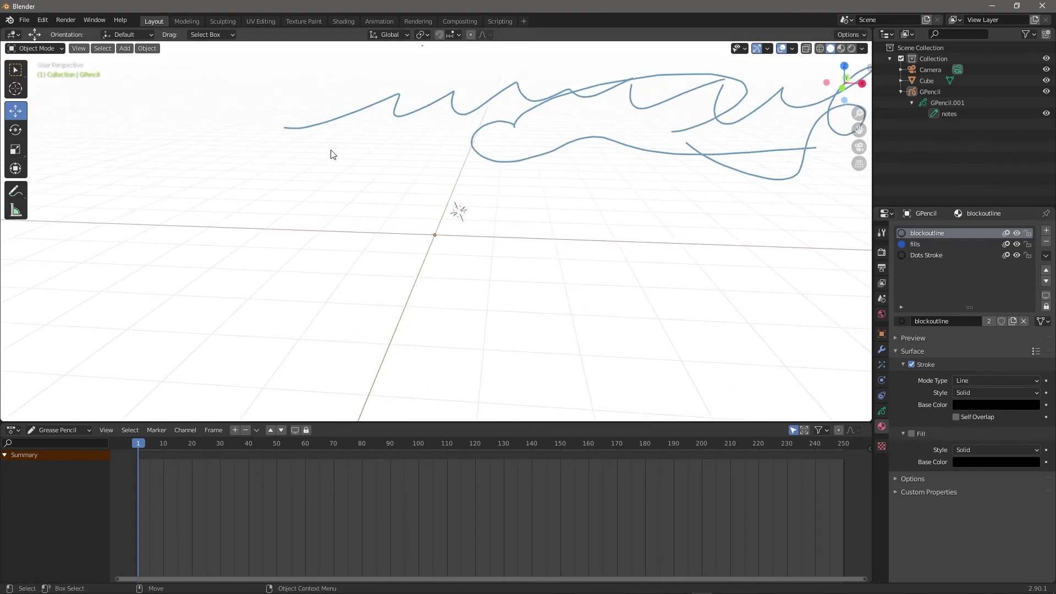
# - Draw a second wavy annotation stroke beneath the first scribble with the Annotate tool in Object Mode
pyautogui.click(15, 199)
pyautogui.moveTo(358, 196); pyautogui.dragTo(643, 197)
pyautogui.moveTo(722, 245); pyautogui.dragTo(638, 231, button='middle')
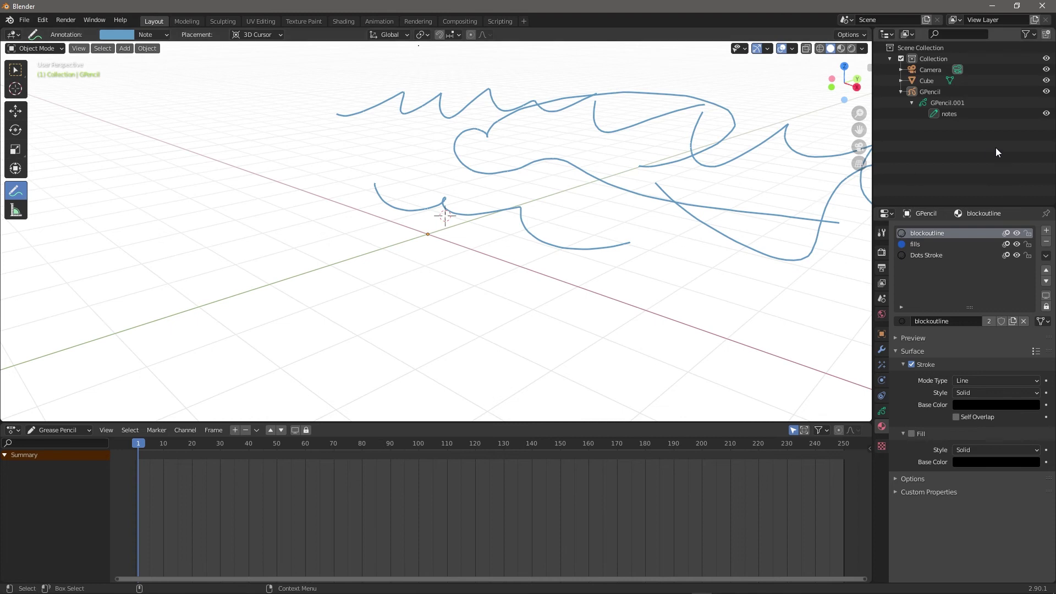
# - In Edit Mode, rename the Grease Pencil object as Object and delete the notes layer's keyframe at frame 1
pyautogui.click(953, 102)
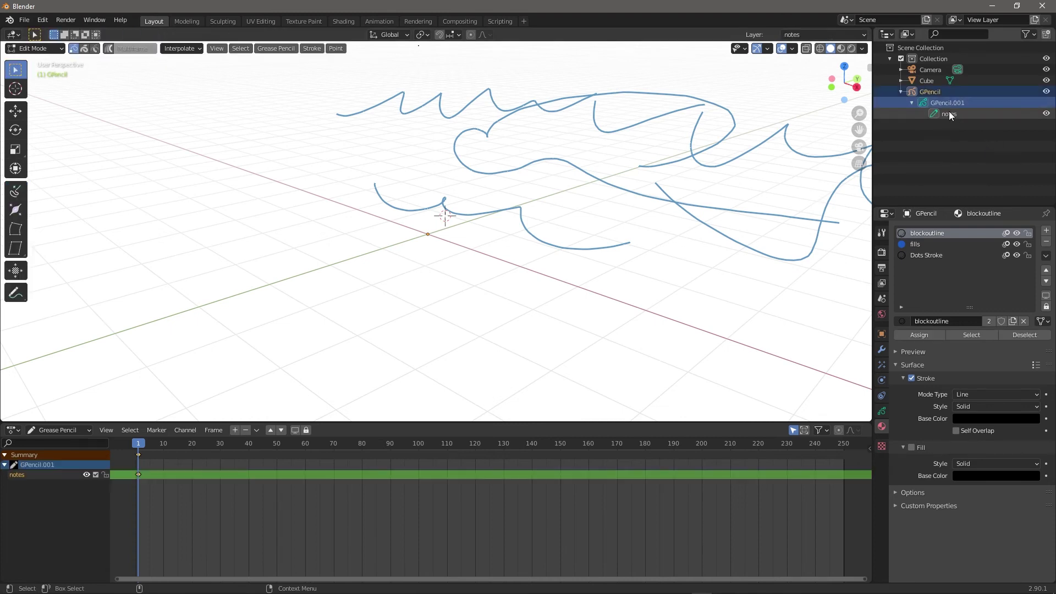
pyautogui.click(952, 114)
pyautogui.press('b')
pyautogui.click(150, 467)
pyautogui.hotkey('ctrl', 'f')
pyautogui.press('Return')
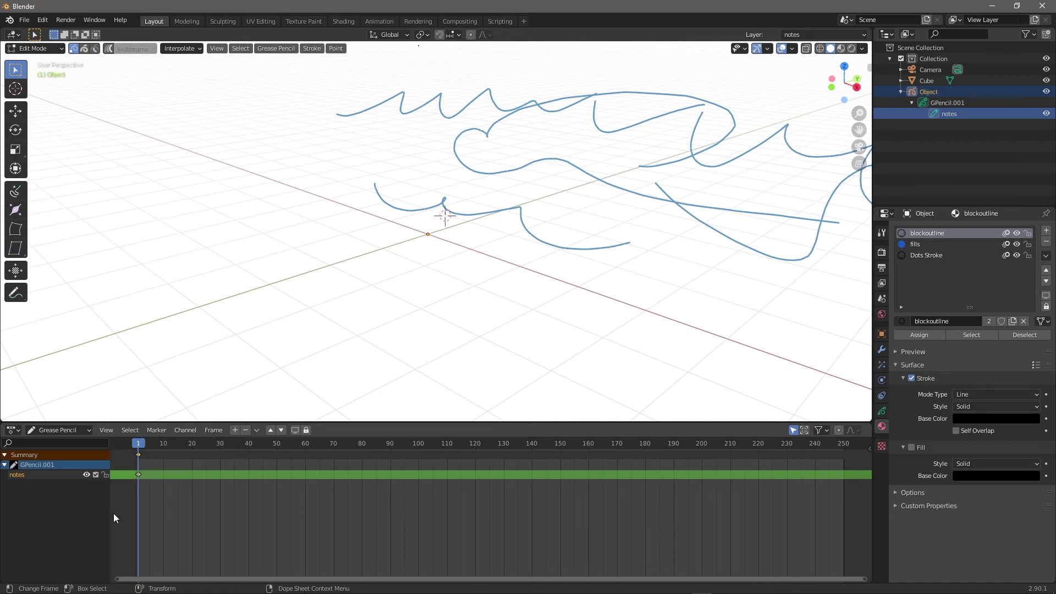
pyautogui.press('x')
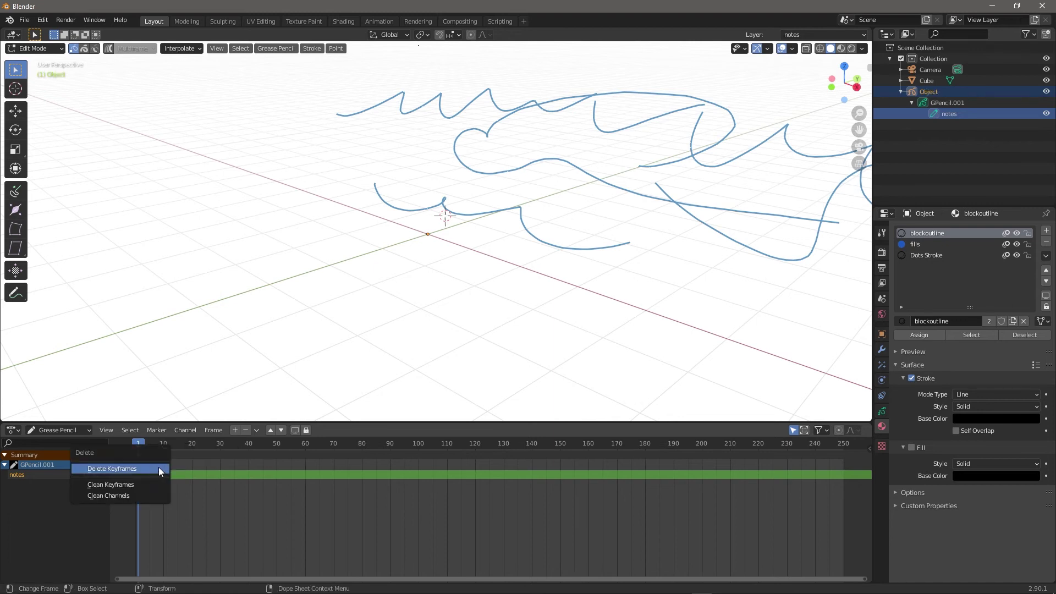
pyautogui.click(158, 468)
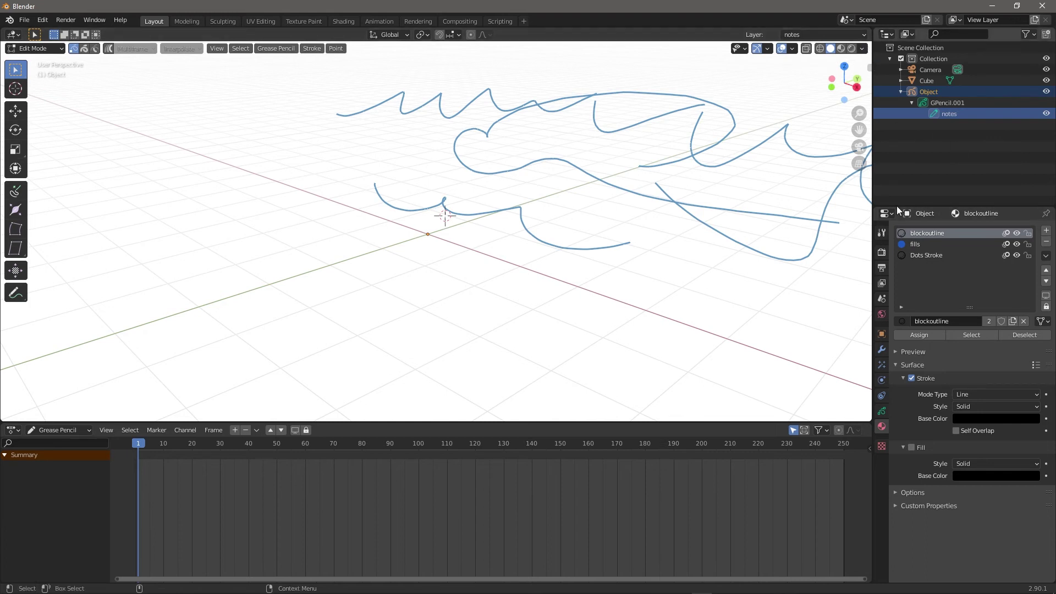
# - Remove the scene's Annotations data block through the viewport sidebar's view settings and hide the sidebar again
pyautogui.click(882, 232)
pyautogui.moveTo(578, 308); pyautogui.dragTo(650, 311, button='middle')
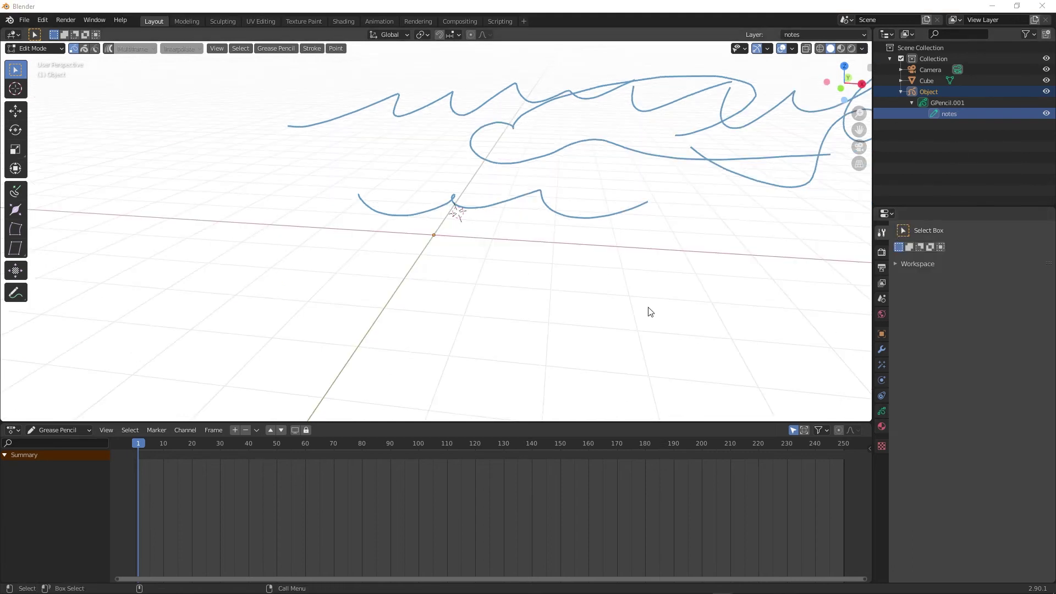
pyautogui.click(869, 67)
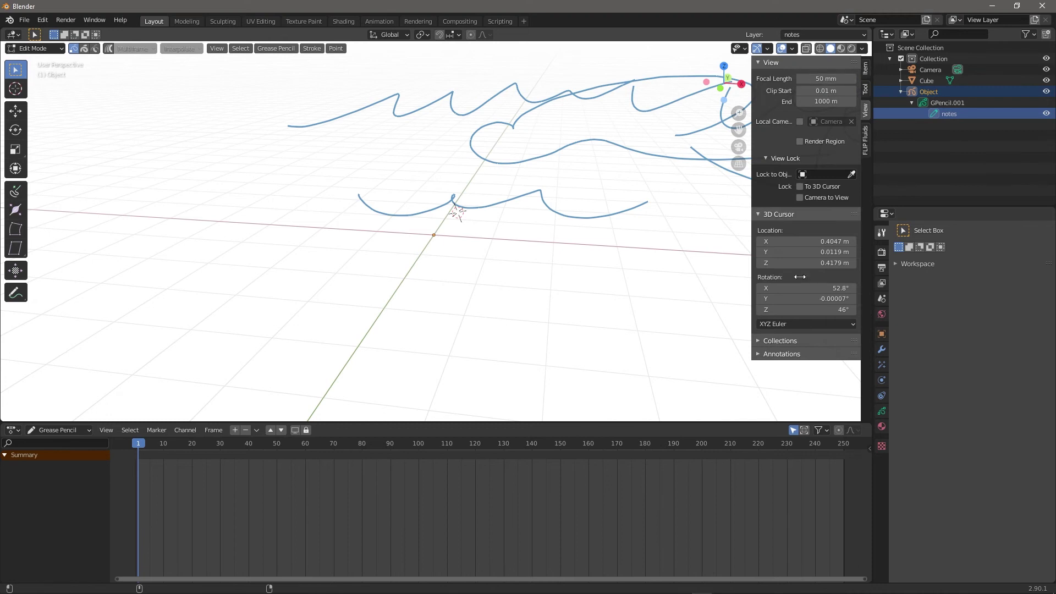
pyautogui.click(783, 355)
pyautogui.scroll(-3, 792, 346)
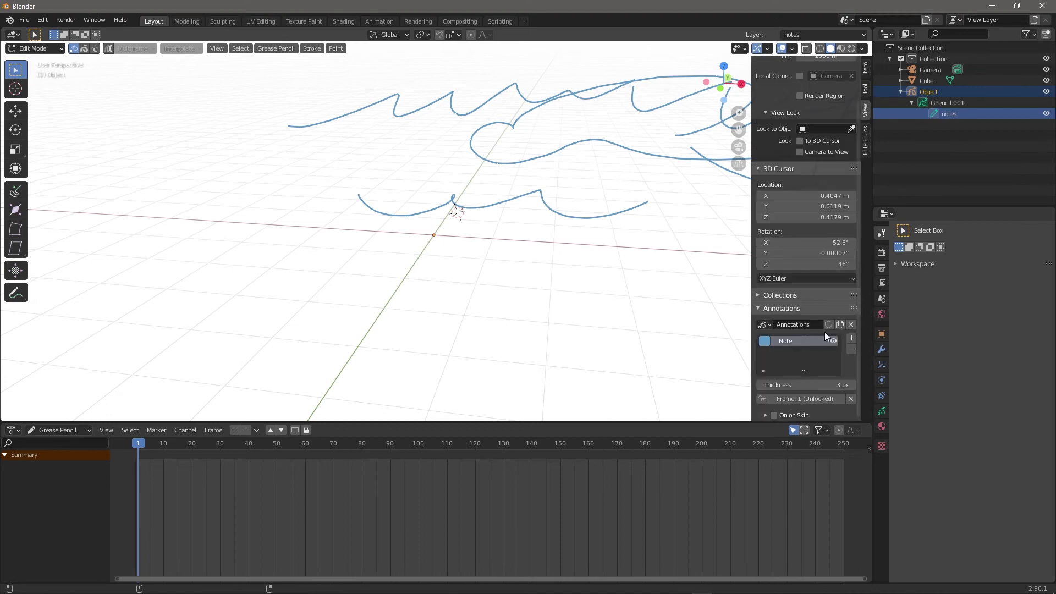
pyautogui.click(855, 321)
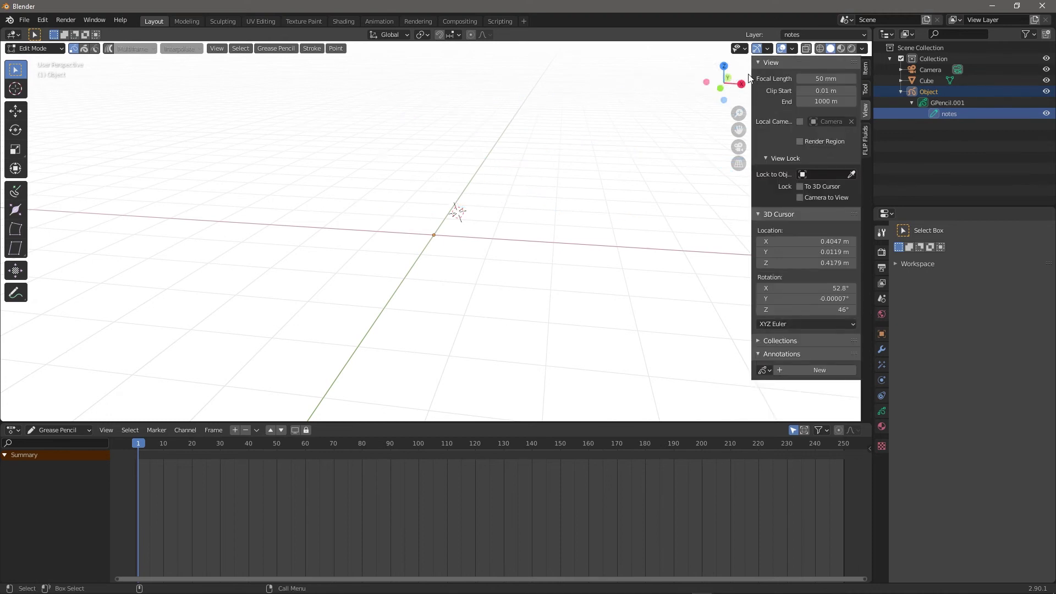
pyautogui.moveTo(750, 65); pyautogui.dragTo(1005, 72)
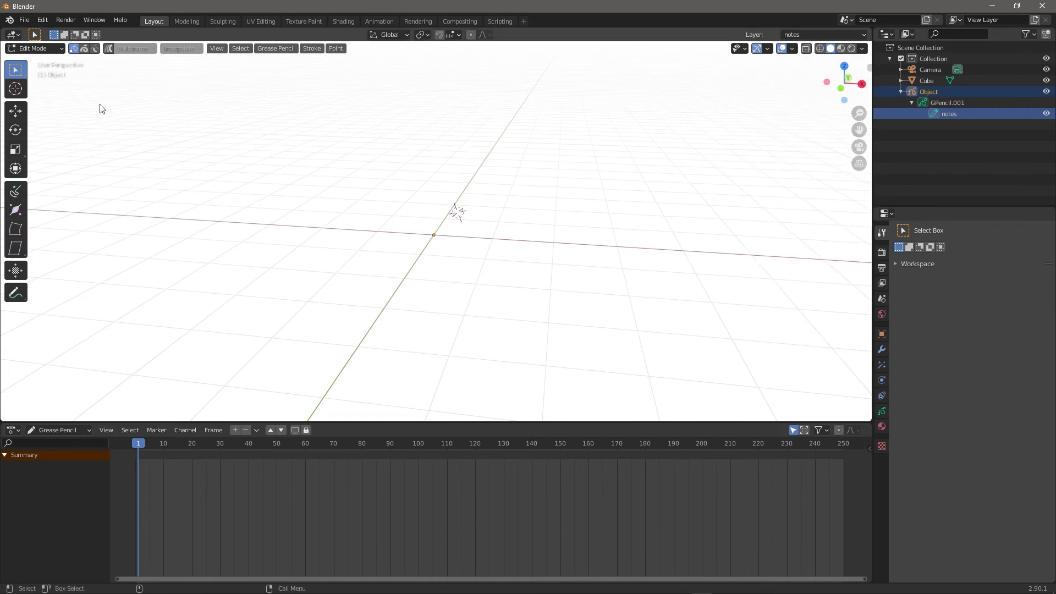
# - Collapse the Grease Pencil object's hierarchy and return to the camera view in Draw mode
pyautogui.press('Tab')
pyautogui.click(910, 92)
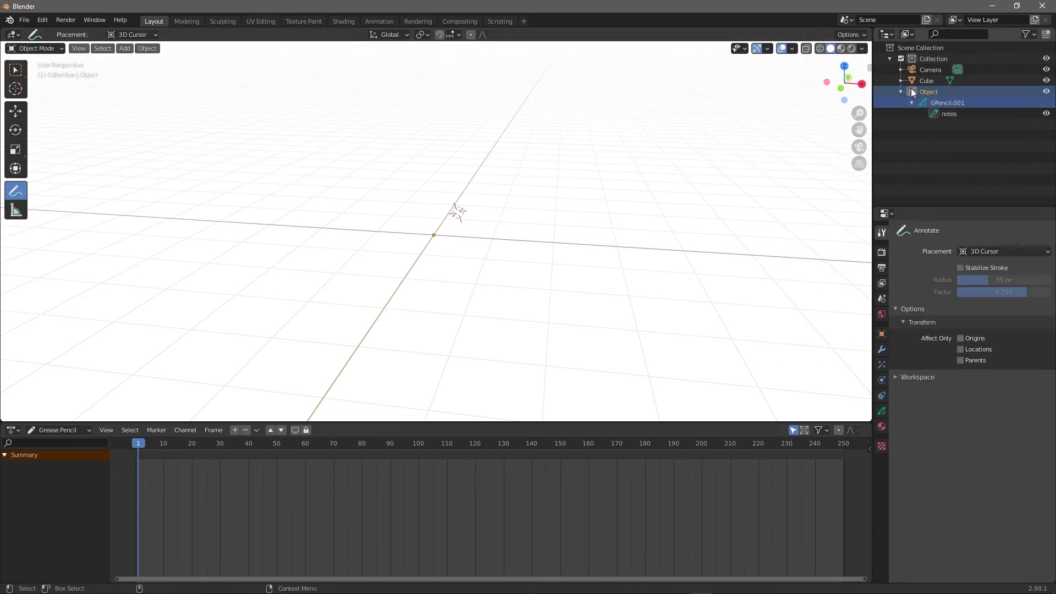
pyautogui.click(901, 92)
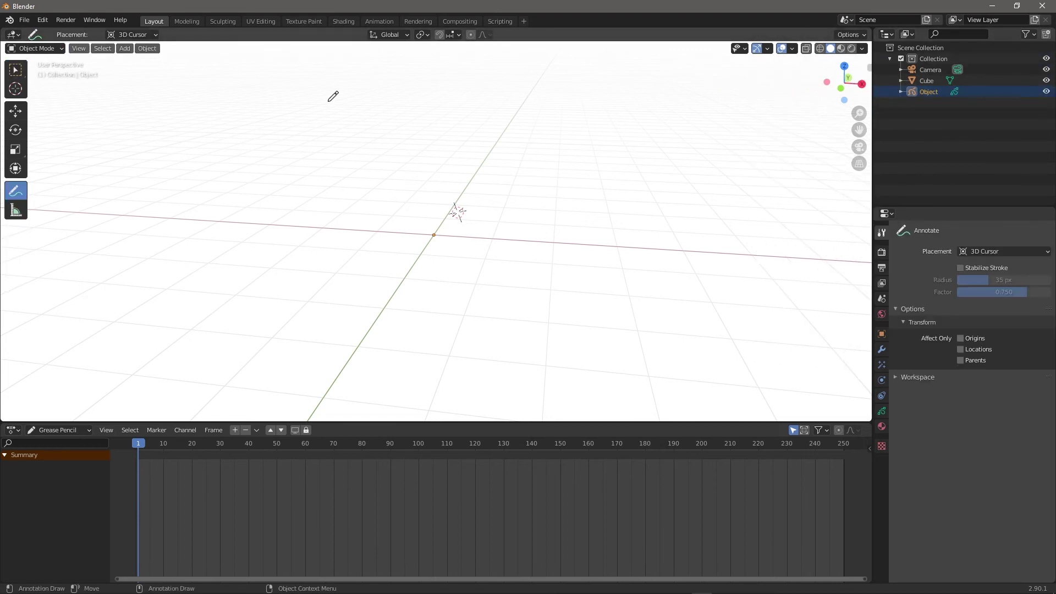
pyautogui.moveTo(483, 210); pyautogui.dragTo(418, 231, button='middle')
pyautogui.click(79, 49)
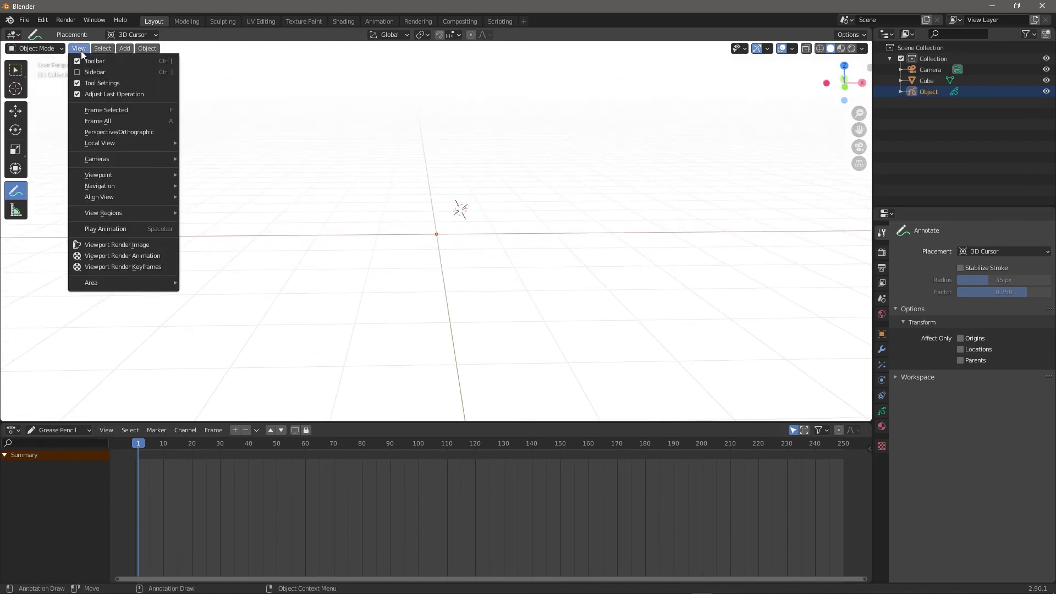
pyautogui.click(147, 48)
pyautogui.moveTo(79, 50)
pyautogui.press('KP_0')
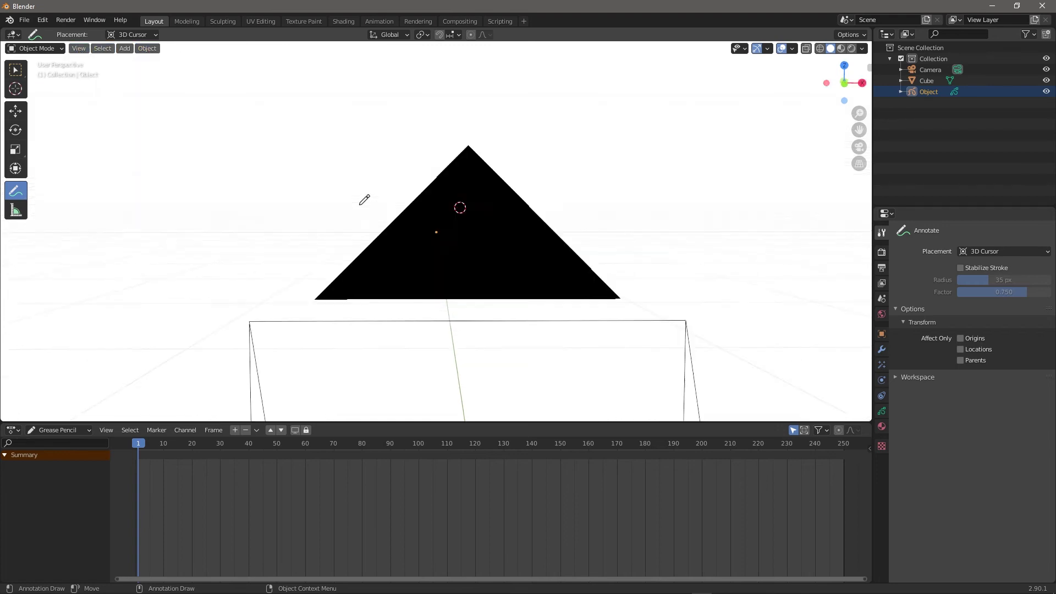
pyautogui.click(34, 48)
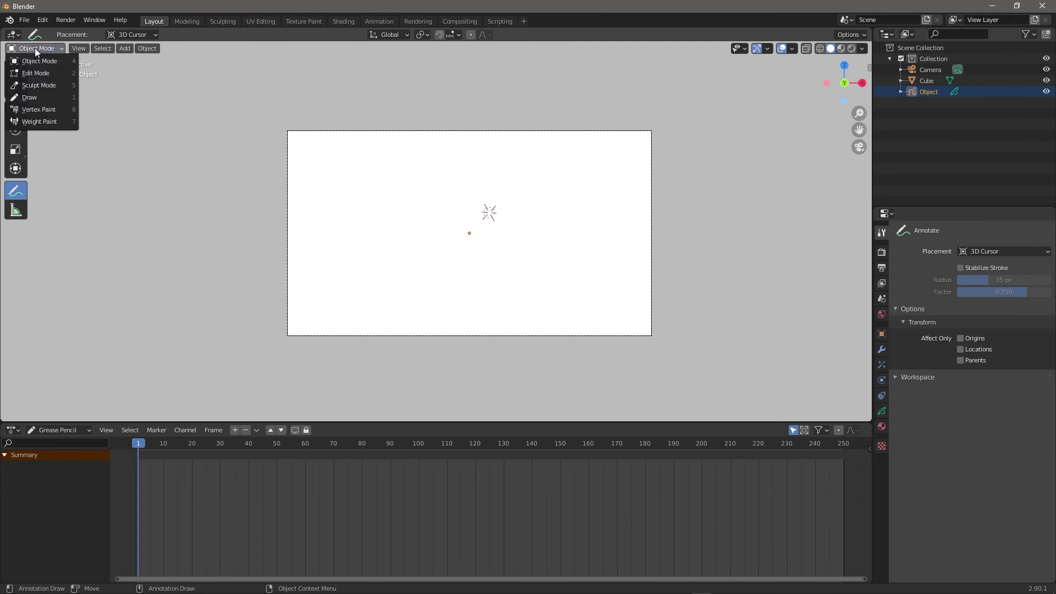
pyautogui.click(42, 95)
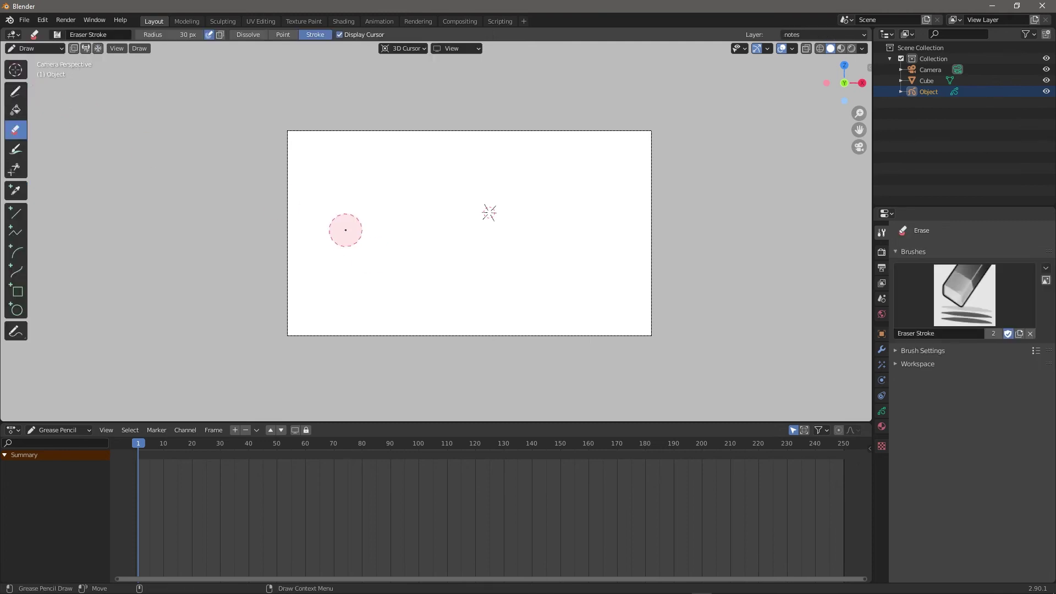
# - Delete the notes layer from the Grease Pencil object data and add a new layer in its place
pyautogui.click(882, 411)
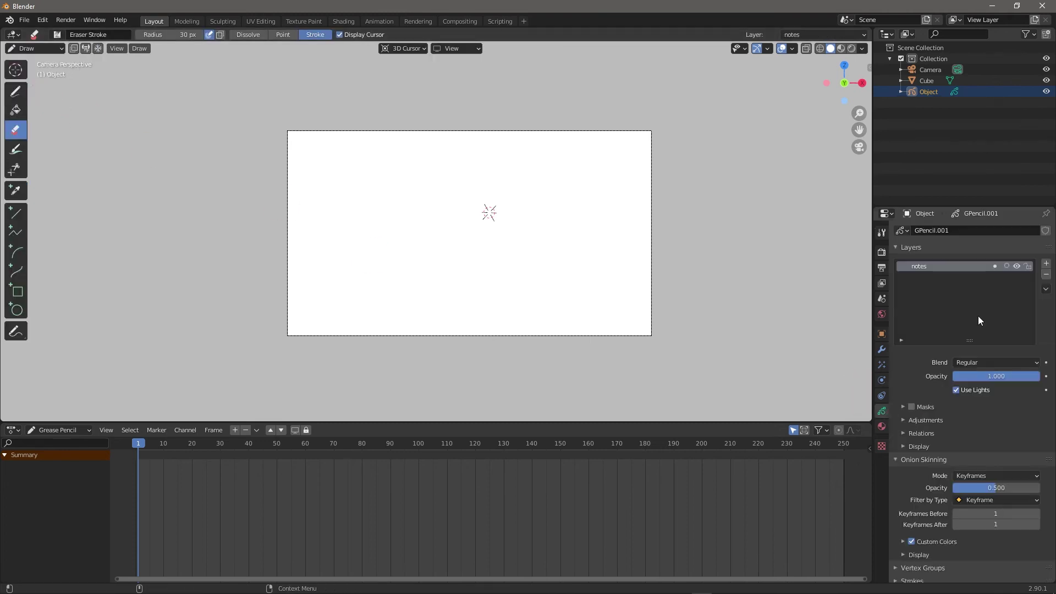
pyautogui.click(1046, 274)
pyautogui.click(985, 264)
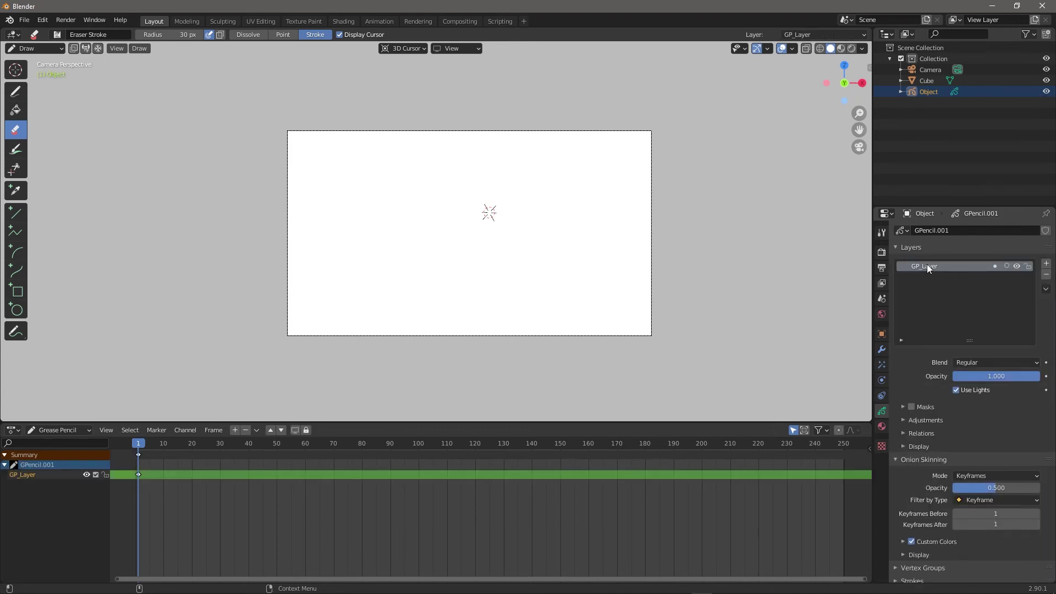
# - Rename the new Grease Pencil layer as outline
pyautogui.doubleClick(938, 266)
pyautogui.write('outlin')
pyautogui.press('Return')
pyautogui.doubleClick(935, 266)
pyautogui.press('End')
pyautogui.write('e')
# - Draw a rough loop with overlapping ends using the Pen brush and undo it
pyautogui.click(15, 92)
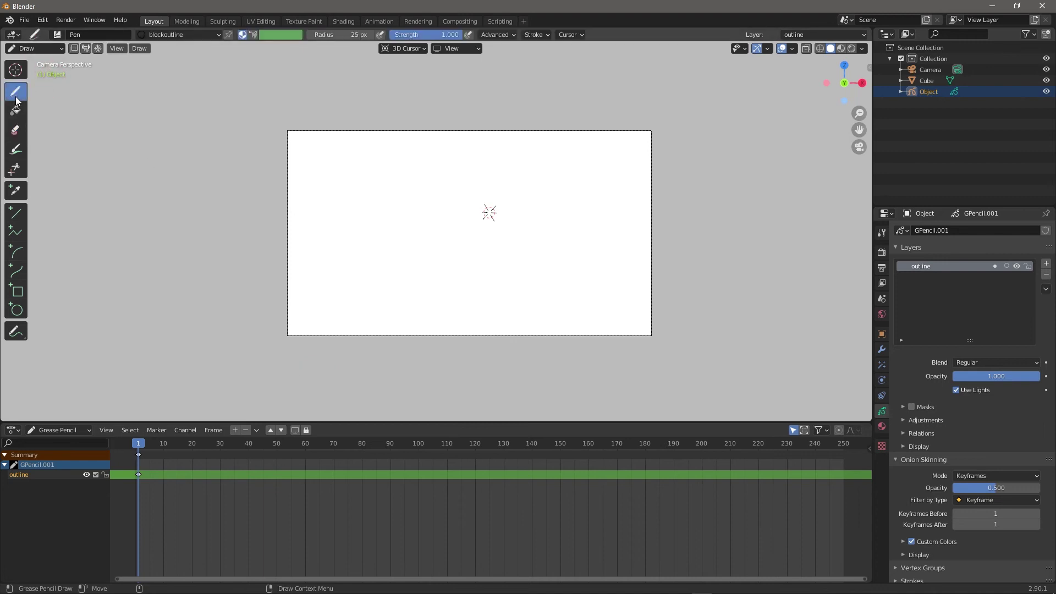
pyautogui.scroll(2, 419, 259)
pyautogui.moveTo(413, 178)
pyautogui.mouseDown()
pyautogui.moveTo(321, 239)
pyautogui.moveTo(444, 220)
pyautogui.mouseUp()
pyautogui.moveTo(422, 176); pyautogui.dragTo(370, 180)
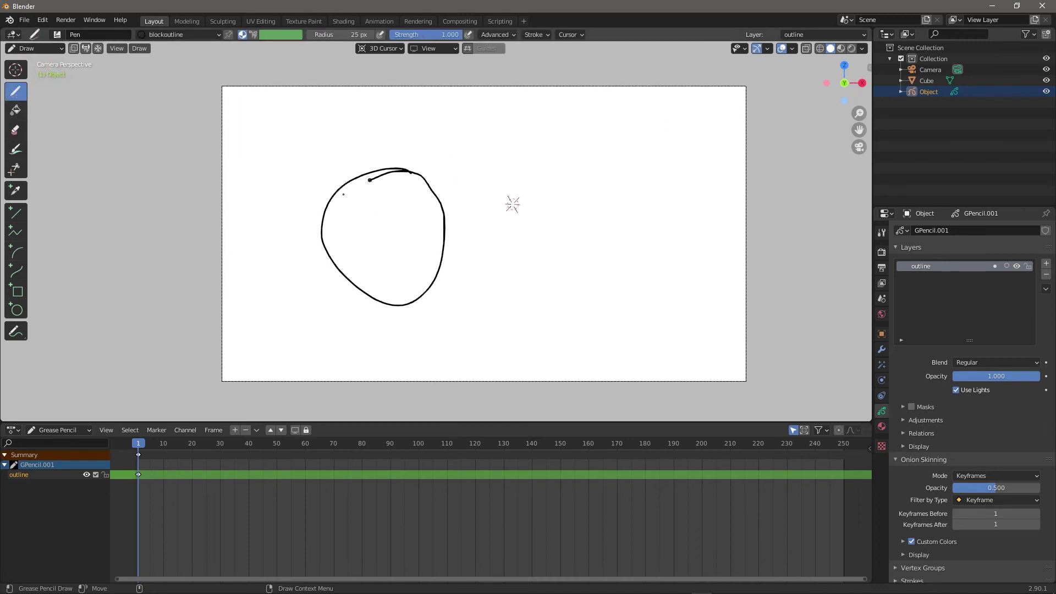
pyautogui.hotkey('ctrl', 'z')
pyautogui.hotkey('ctrl', 'z')
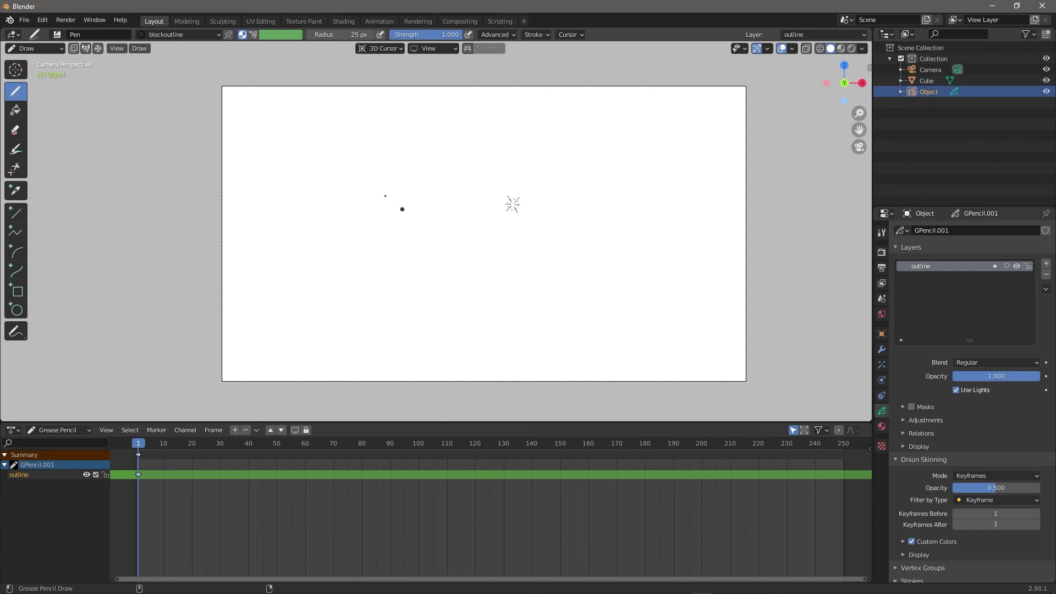
# - Draw a large loop with crossing ends in the camera frame and trim the excess with the Cutter tool
pyautogui.click(16, 168)
pyautogui.moveTo(388, 159)
pyautogui.mouseDown()
pyautogui.moveTo(311, 181)
pyautogui.moveTo(288, 252)
pyautogui.moveTo(301, 278)
pyautogui.mouseUp()
pyautogui.click(15, 91)
pyautogui.moveTo(343, 164)
pyautogui.mouseDown()
pyautogui.moveTo(354, 307)
pyautogui.moveTo(412, 187)
pyautogui.moveTo(305, 169)
pyautogui.moveTo(337, 166)
pyautogui.mouseUp()
pyautogui.click(15, 168)
pyautogui.press('d')
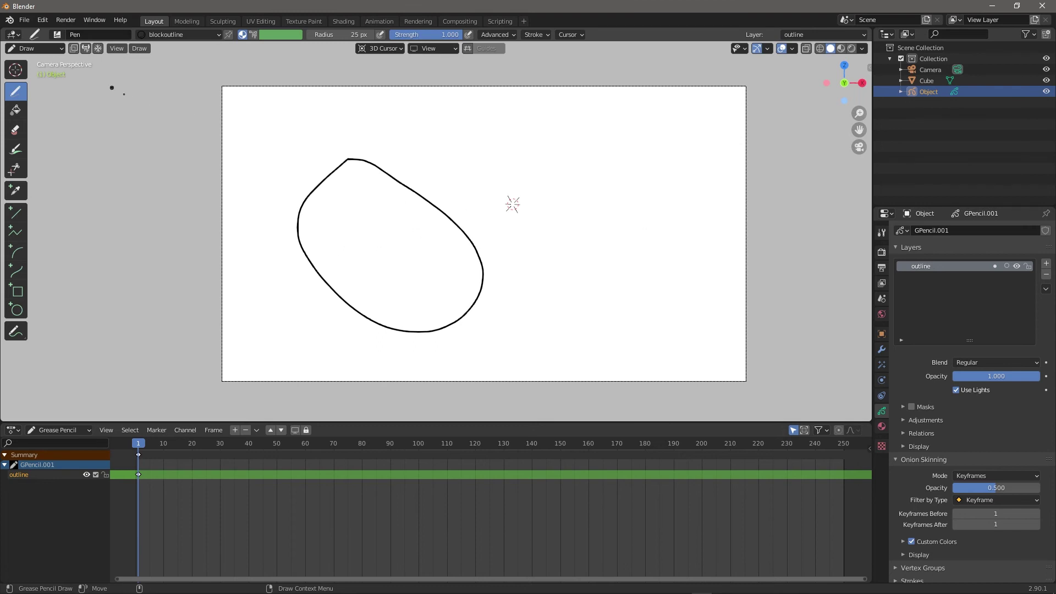
# - Try the pen's Trim Stroke Ends option by drawing loops beside the large one, undoing the last loop
pyautogui.click(538, 34)
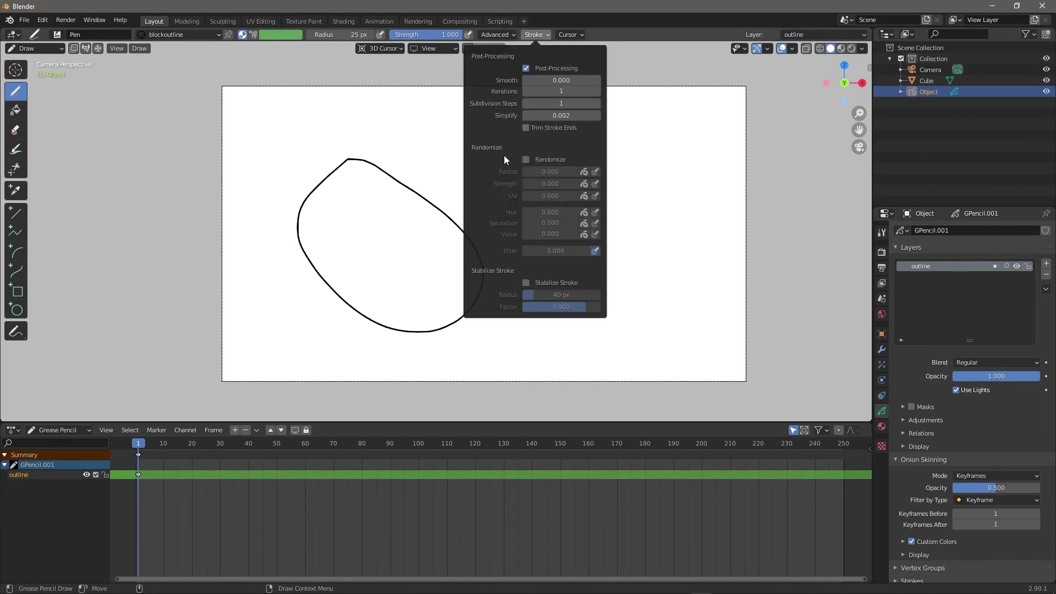
pyautogui.moveTo(562, 173)
pyautogui.mouseDown()
pyautogui.moveTo(618, 192)
pyautogui.moveTo(561, 175)
pyautogui.mouseUp()
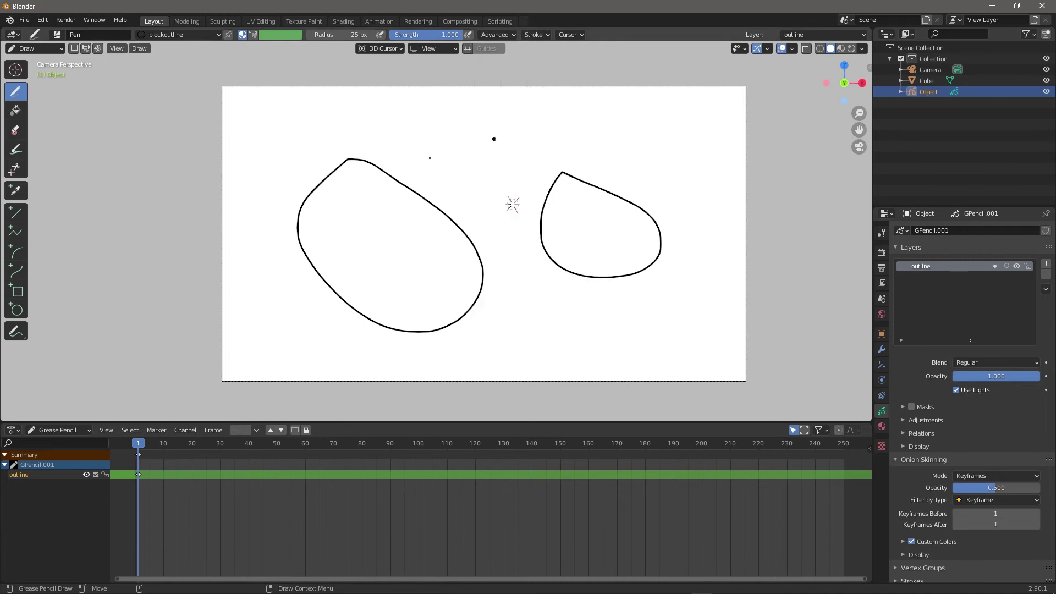
pyautogui.moveTo(638, 134)
pyautogui.mouseDown()
pyautogui.moveTo(625, 235)
pyautogui.moveTo(476, 165)
pyautogui.mouseUp()
pyautogui.hotkey('ctrl', 'z')
# - Erase all test strokes and draw one small closed loop in the upper-left part of the camera frame at frame 1
pyautogui.keyDown('ctrl'); pyautogui.moveTo(87, 162); pyautogui.dragTo(608, 226); pyautogui.keyUp('ctrl')
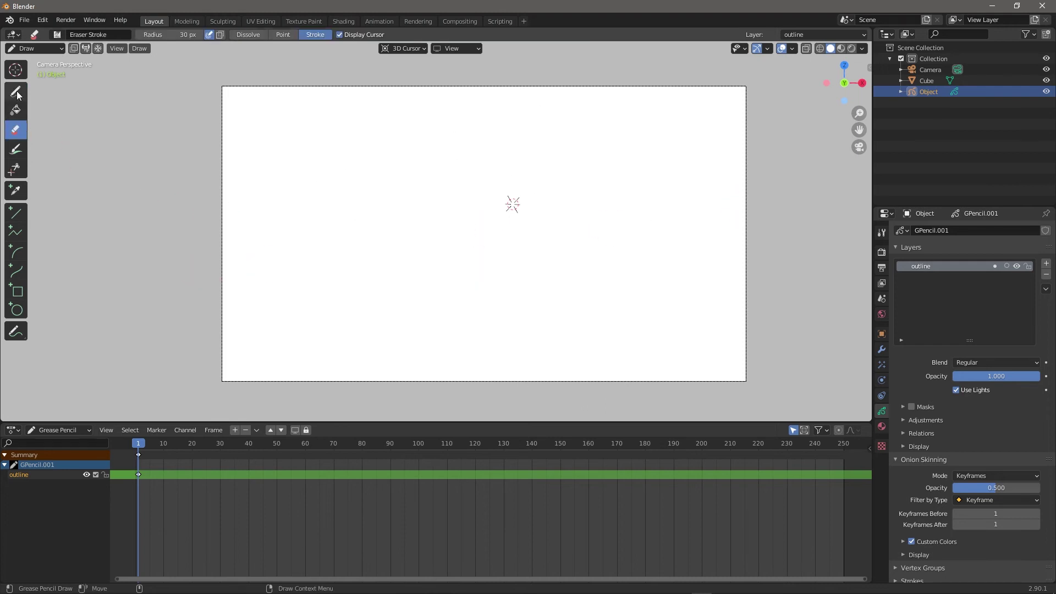
pyautogui.moveTo(283, 186); pyautogui.dragTo(244, 166)
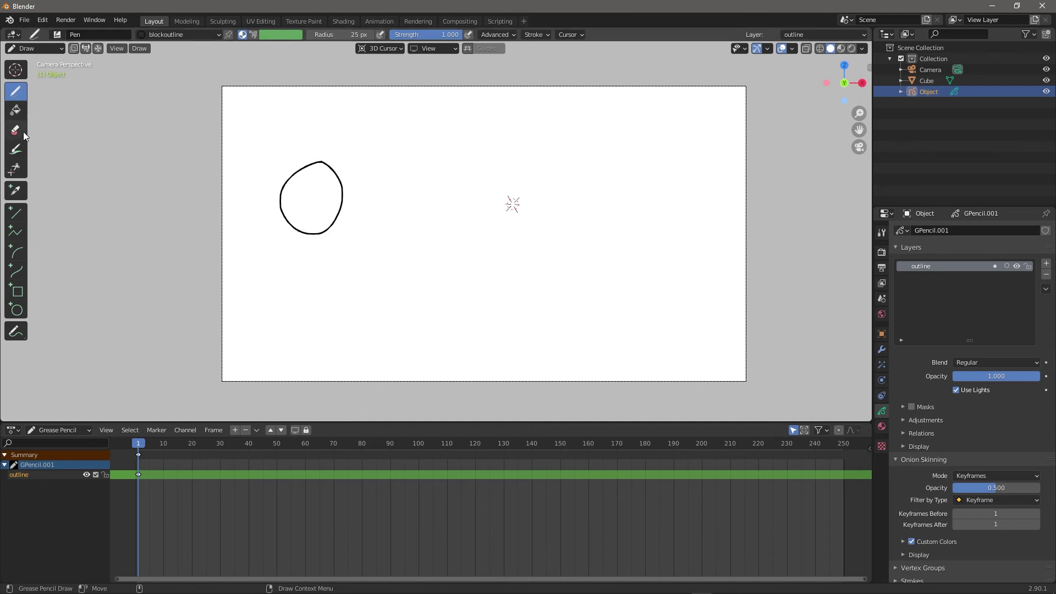
pyautogui.moveTo(136, 450)
pyautogui.mouseDown()
pyautogui.moveTo(184, 439)
pyautogui.moveTo(140, 444)
pyautogui.mouseUp()
# - Switch the drawing to Object Mode, choose the Move tool, and scrub through the frames before returning to frame 1
pyautogui.click(41, 51)
pyautogui.click(48, 60)
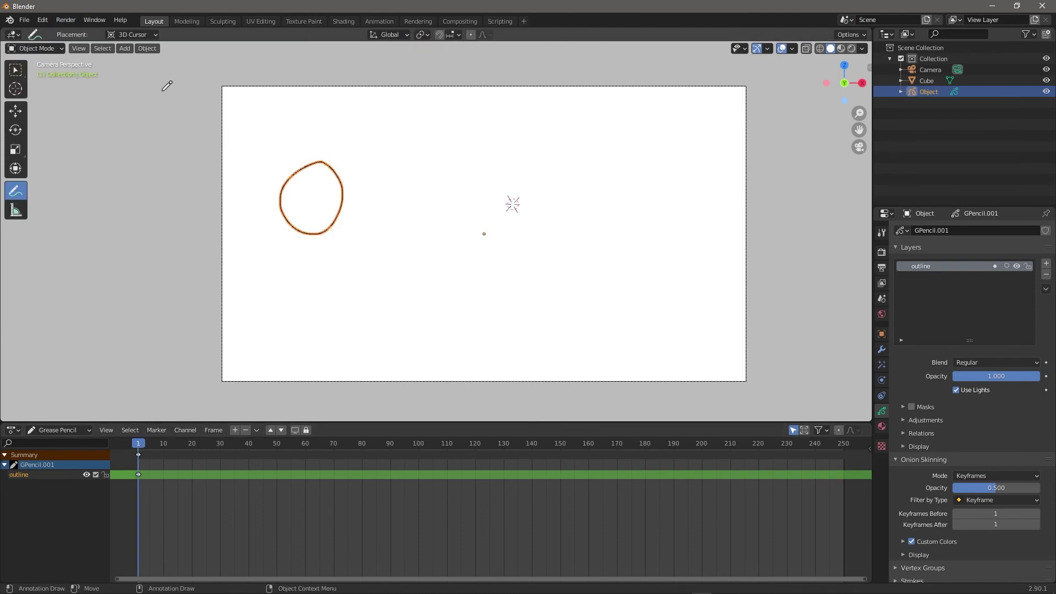
pyautogui.click(16, 110)
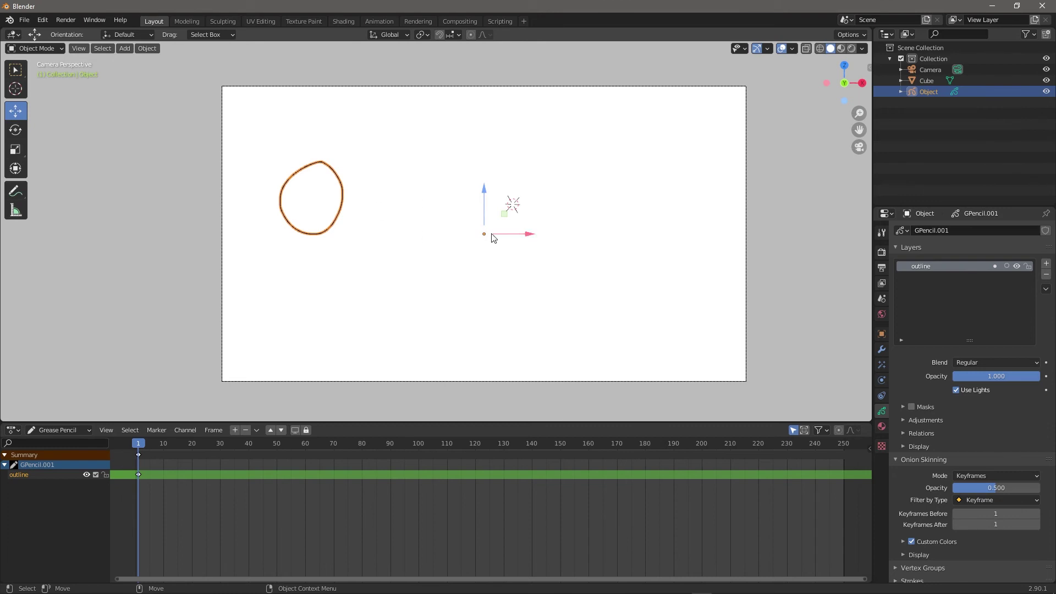
pyautogui.press('g')
pyautogui.press('Escape')
pyautogui.moveTo(131, 445); pyautogui.dragTo(225, 444)
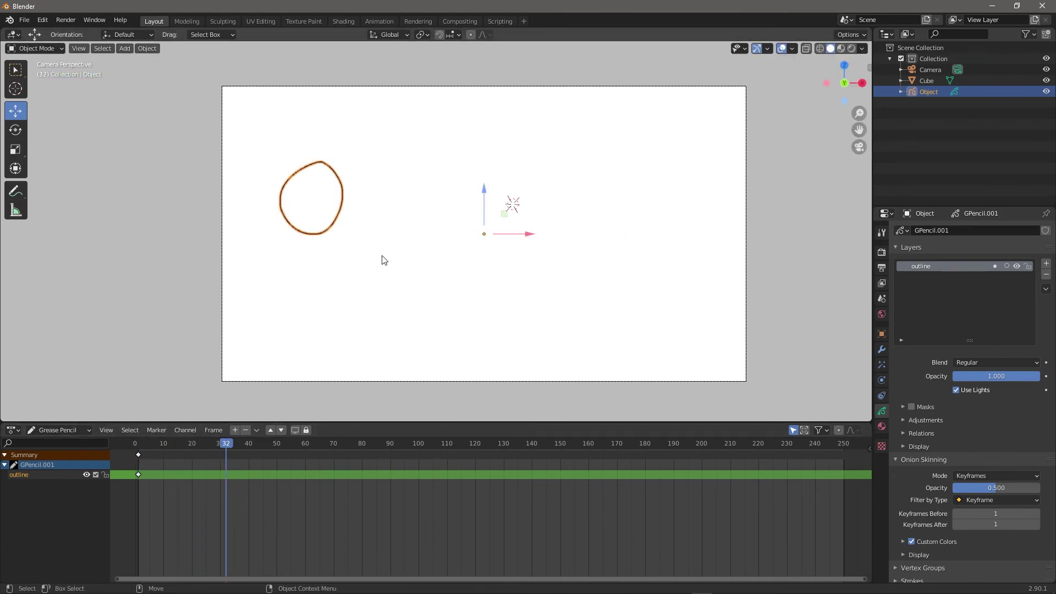
pyautogui.click(138, 444)
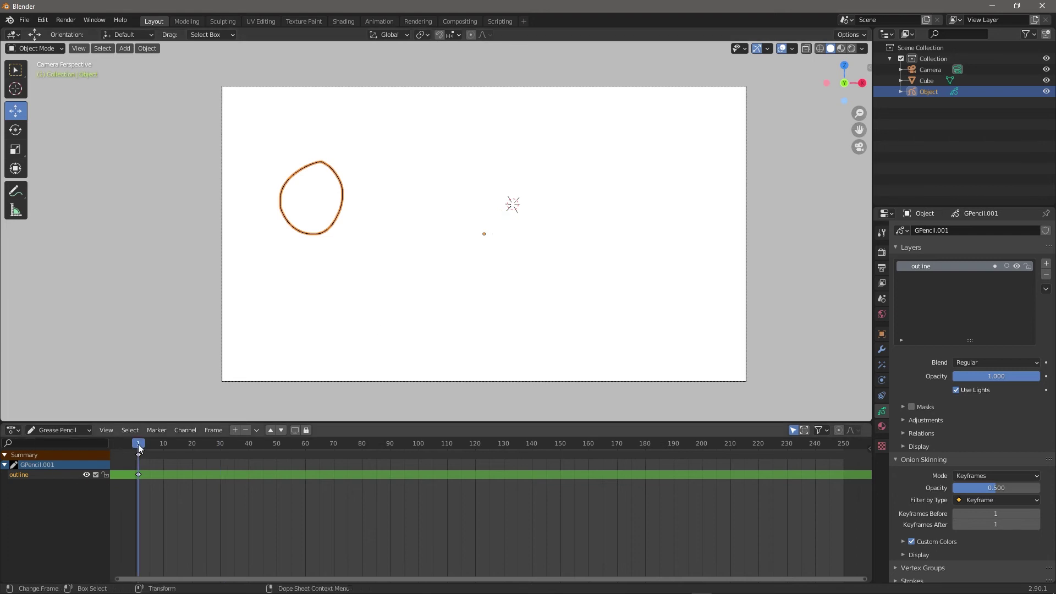
# - Change the Dope Sheet to the Timeline and insert a Location, Rotation & Scale keyframe for the drawing at frame 1
pyautogui.click(53, 430)
pyautogui.click(11, 430)
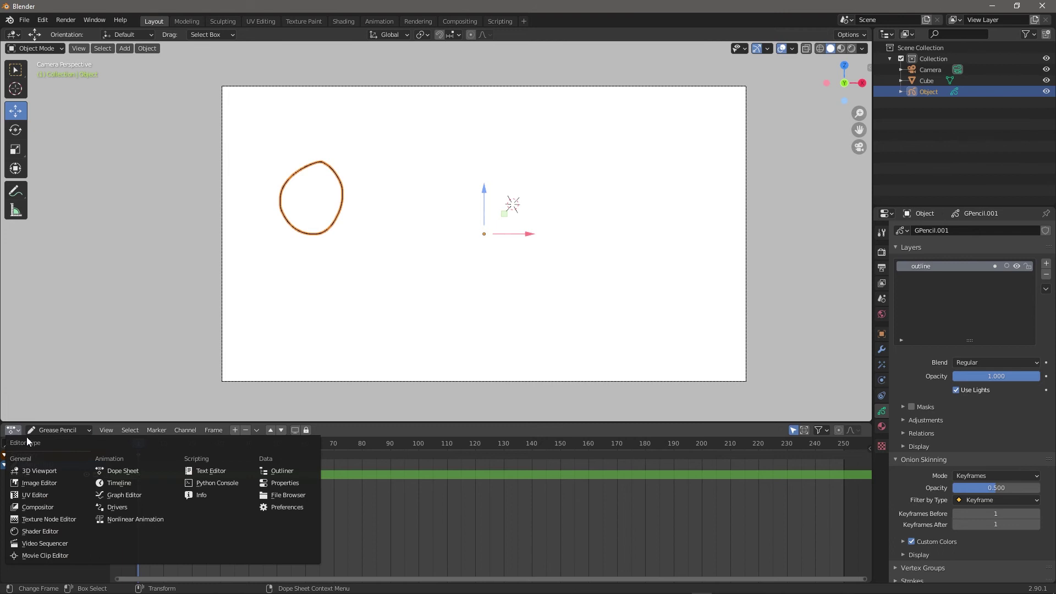
pyautogui.click(119, 483)
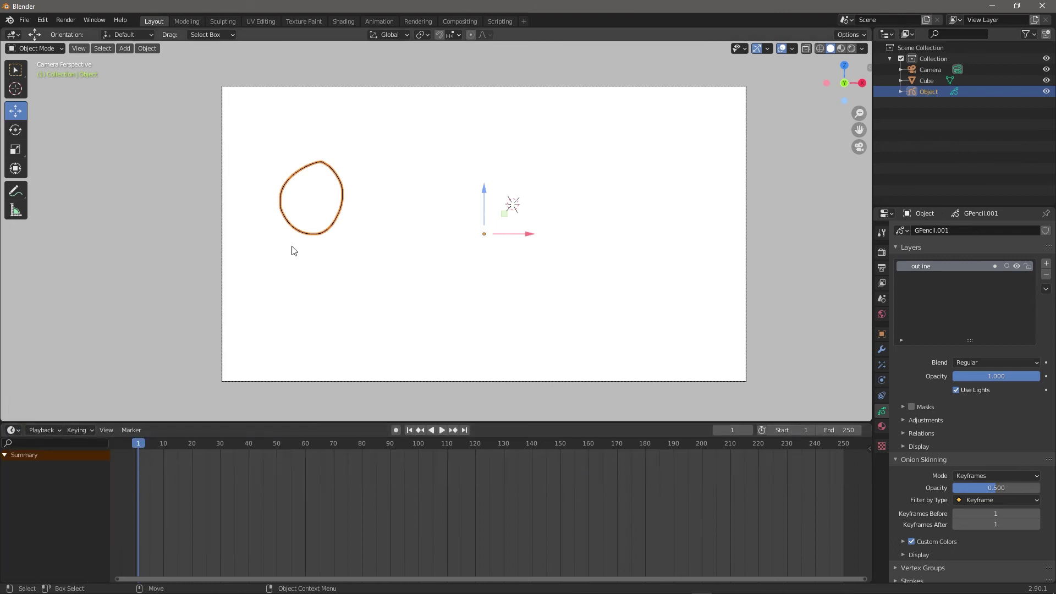
pyautogui.click(75, 430)
pyautogui.click(115, 332)
pyautogui.click(64, 335)
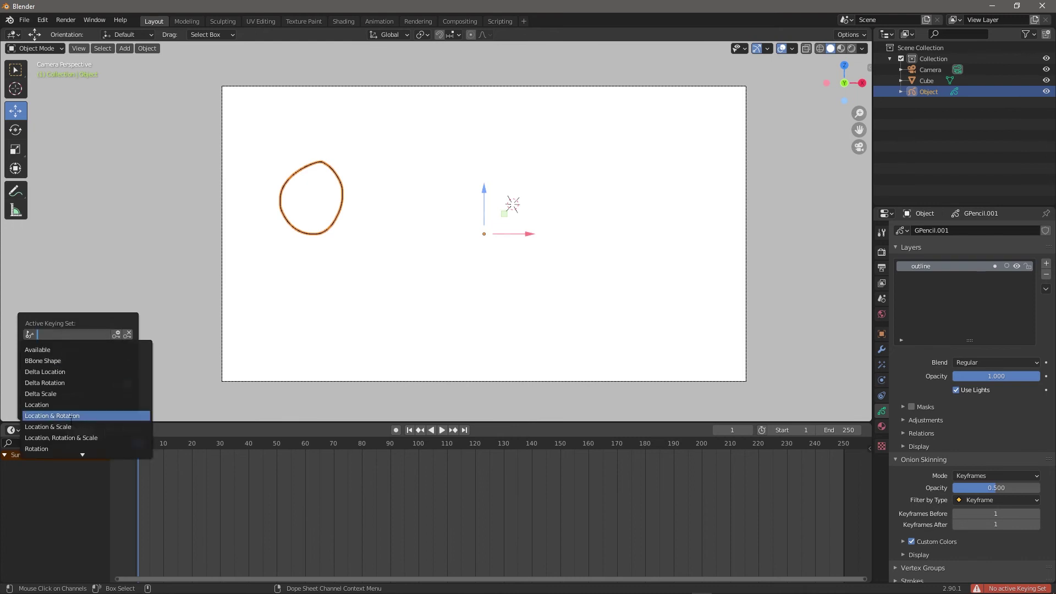
pyautogui.click(77, 437)
pyautogui.click(116, 334)
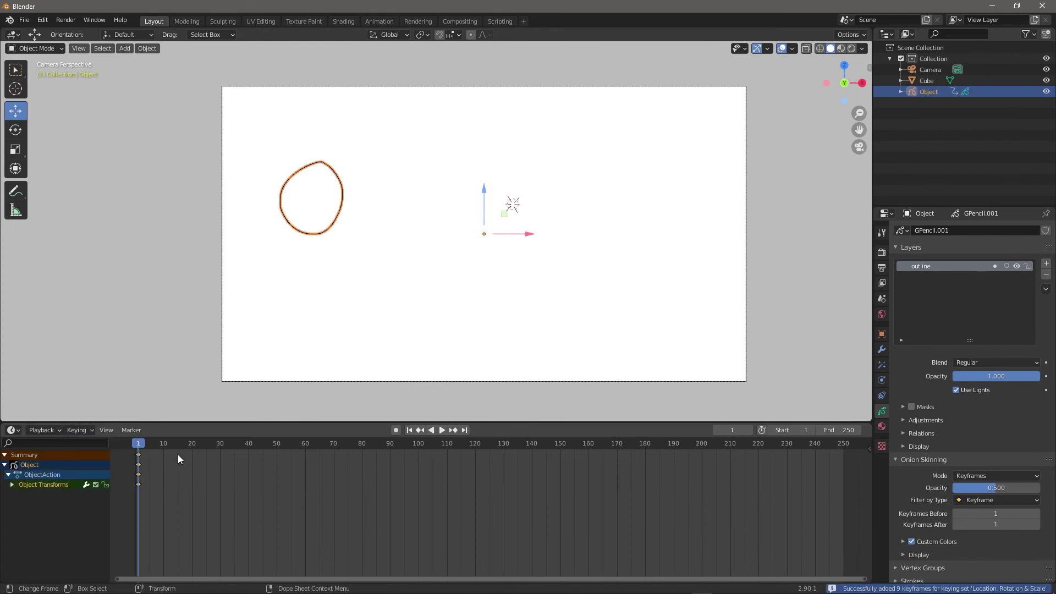
# - At frame 49, move the drawing along the X axis, insert another transform keyframe, and play back the motion
pyautogui.moveTo(140, 448); pyautogui.dragTo(273, 443)
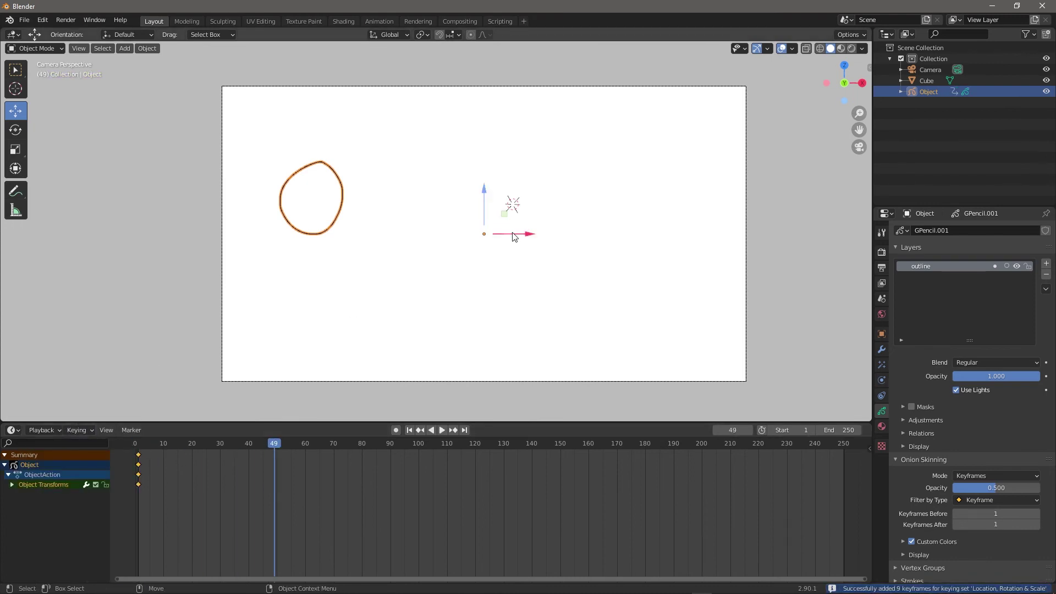
pyautogui.moveTo(525, 234); pyautogui.dragTo(809, 234)
pyautogui.click(77, 430)
pyautogui.click(113, 333)
pyautogui.hotkey('ctrl', 'shift', 'space')
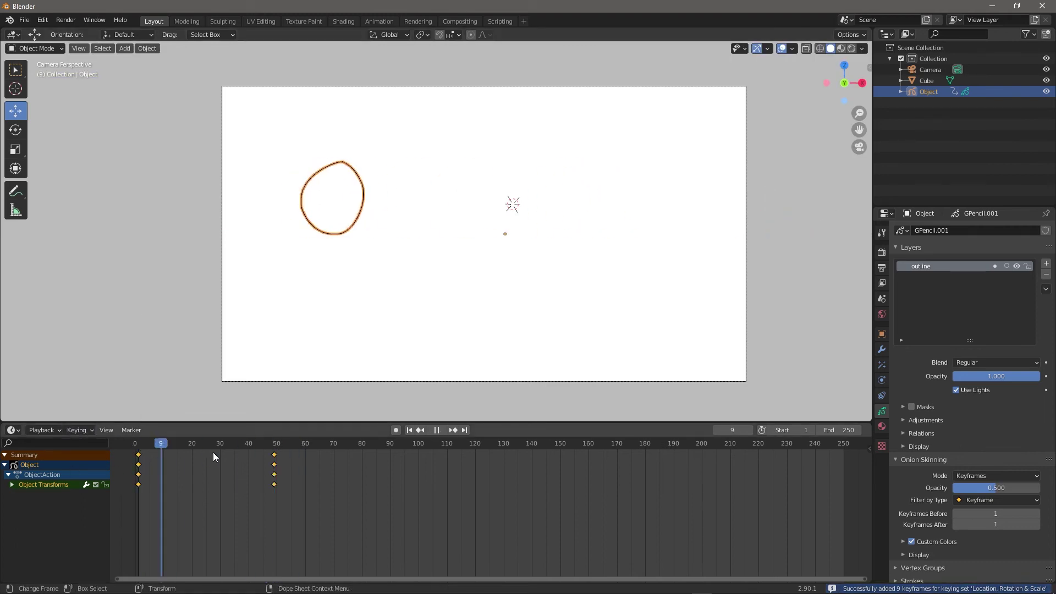
pyautogui.press('Escape')
# - Undo the drawing's transform keyframes and movement, and change the Timeline back to the Dope Sheet
pyautogui.hotkey('ctrl', 'z')
pyautogui.hotkey('ctrl', 'z')
pyautogui.hotkey('ctrl', 'z')
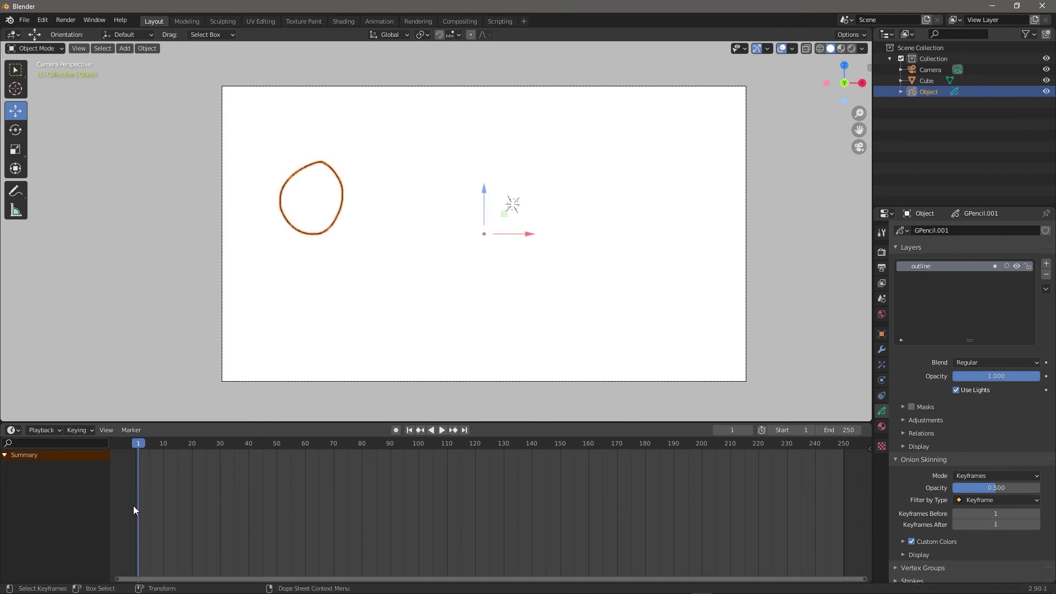
pyautogui.click(13, 430)
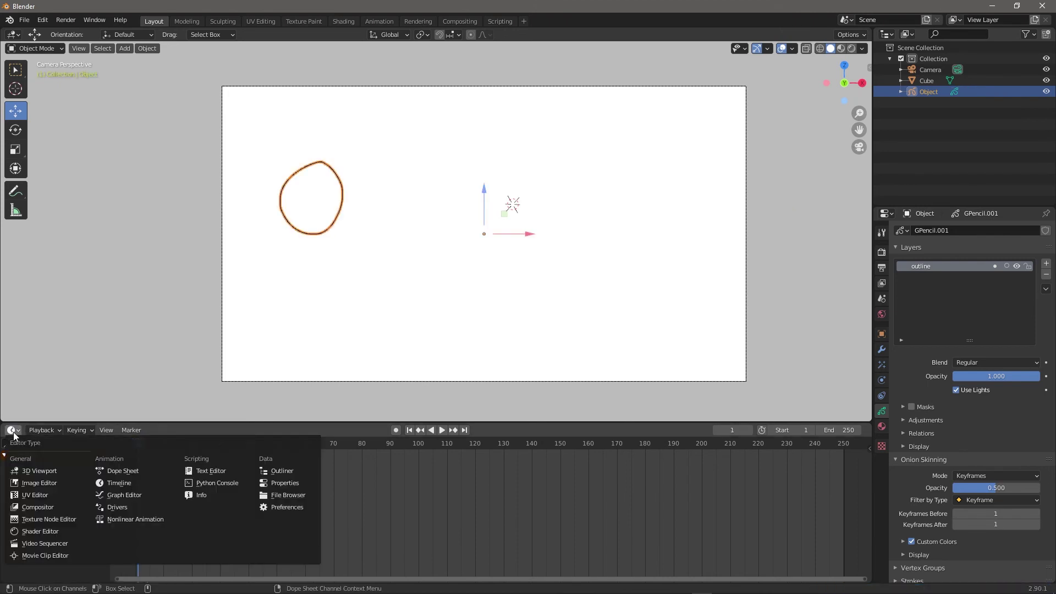
pyautogui.click(144, 471)
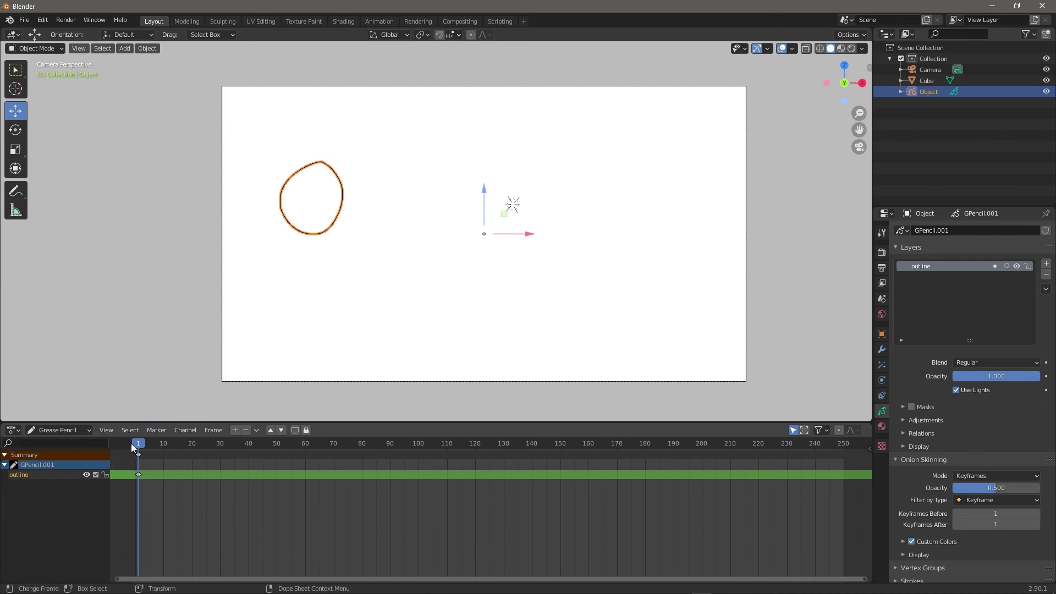
# - Return to Draw mode, draw a second loop at frame 11 beside the first, and scrub between the two drawings
pyautogui.click(175, 443)
pyautogui.click(38, 48)
pyautogui.click(34, 97)
pyautogui.moveTo(174, 444); pyautogui.dragTo(166, 443)
pyautogui.moveTo(359, 169)
pyautogui.mouseDown()
pyautogui.moveTo(363, 245)
pyautogui.moveTo(360, 165)
pyautogui.mouseUp()
pyautogui.click(141, 445)
pyautogui.moveTo(139, 451)
pyautogui.mouseDown()
pyautogui.moveTo(174, 445)
pyautogui.moveTo(142, 446)
pyautogui.moveTo(152, 446)
pyautogui.mouseUp()
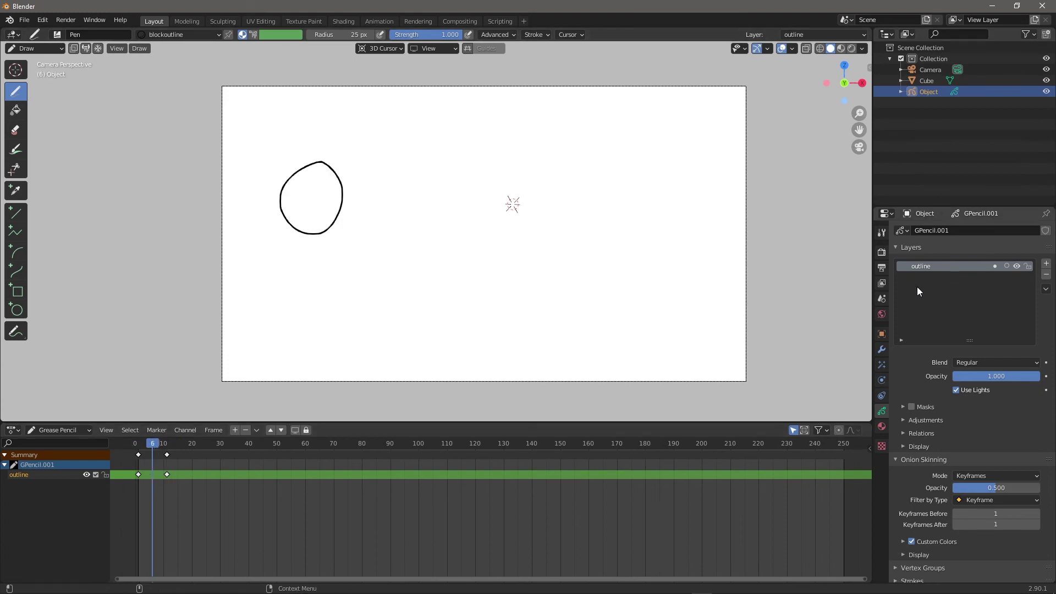
# - Set the onion skinning's Keyframes Before to 11
pyautogui.scroll(-2, 929, 506)
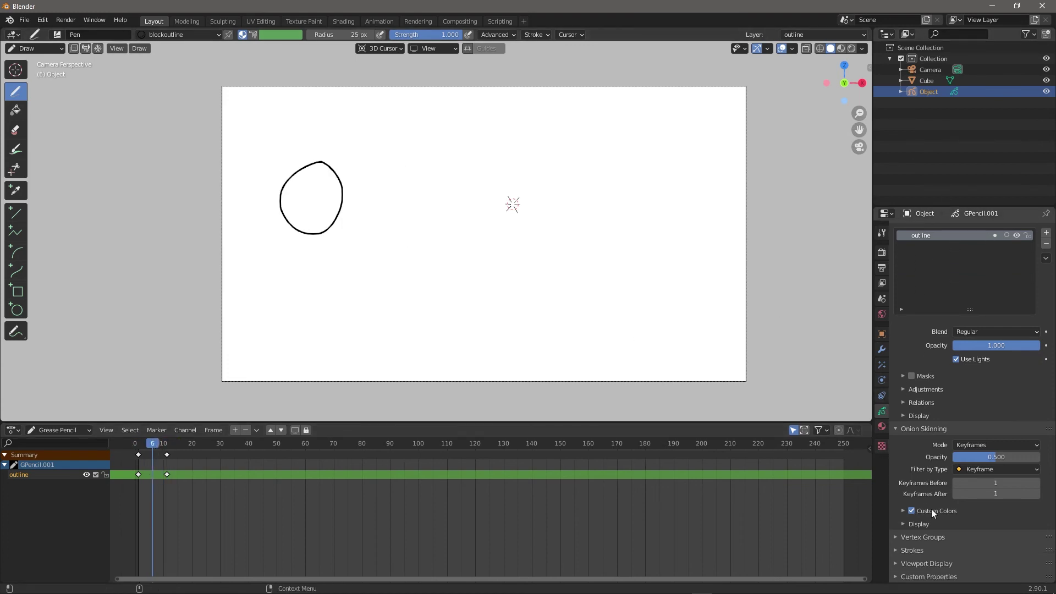
pyautogui.tripleClick(1038, 482)
pyautogui.doubleClick(1037, 482)
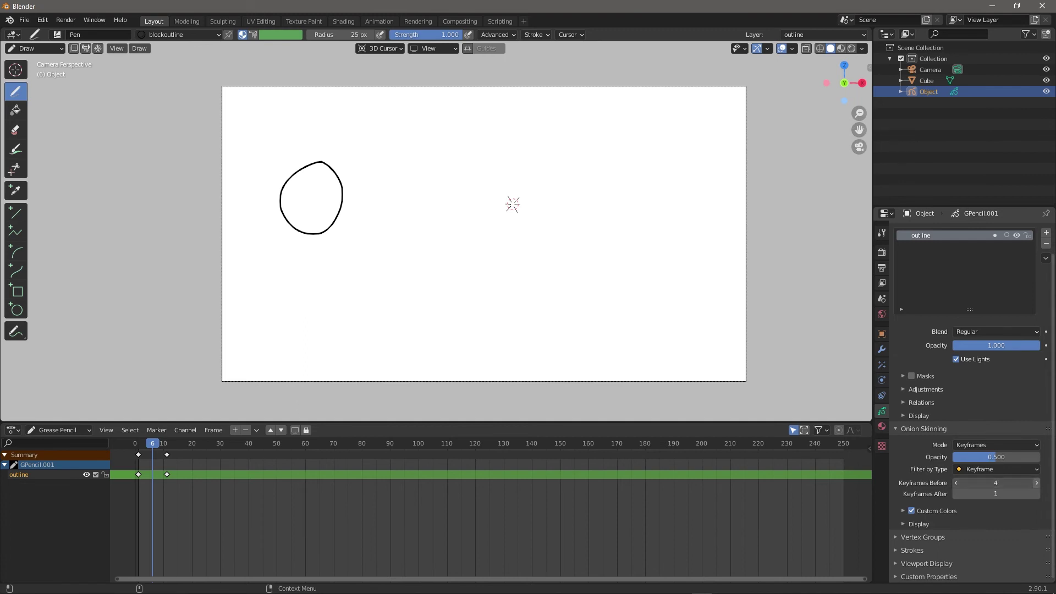
pyautogui.click(1038, 482)
pyautogui.tripleClick(1037, 483)
pyautogui.click(1038, 482)
# - Scrub around frame 11, orbit the drawing, and check the viewport overlays for onion skin ghosts
pyautogui.moveTo(152, 444); pyautogui.dragTo(167, 449)
pyautogui.moveTo(655, 225); pyautogui.dragTo(698, 238, button='middle')
pyautogui.click(792, 49)
pyautogui.moveTo(319, 280); pyautogui.dragTo(341, 262, button='middle')
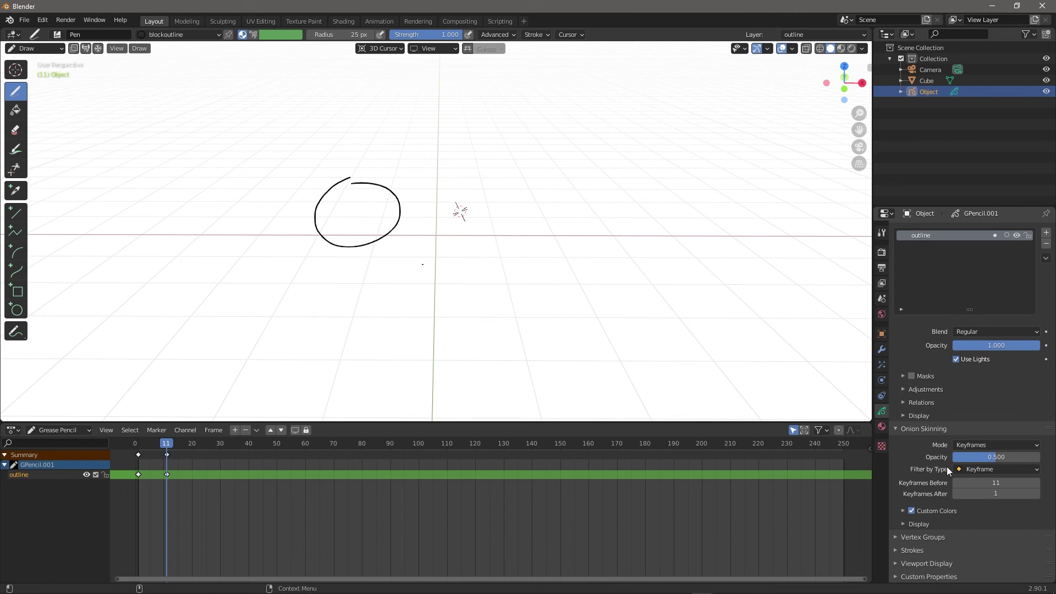
pyautogui.click(158, 446)
pyautogui.moveTo(157, 445)
pyautogui.mouseDown()
pyautogui.moveTo(141, 445)
pyautogui.moveTo(160, 445)
pyautogui.mouseUp()
pyautogui.click(283, 195)
pyautogui.moveTo(274, 190); pyautogui.dragTo(291, 212)
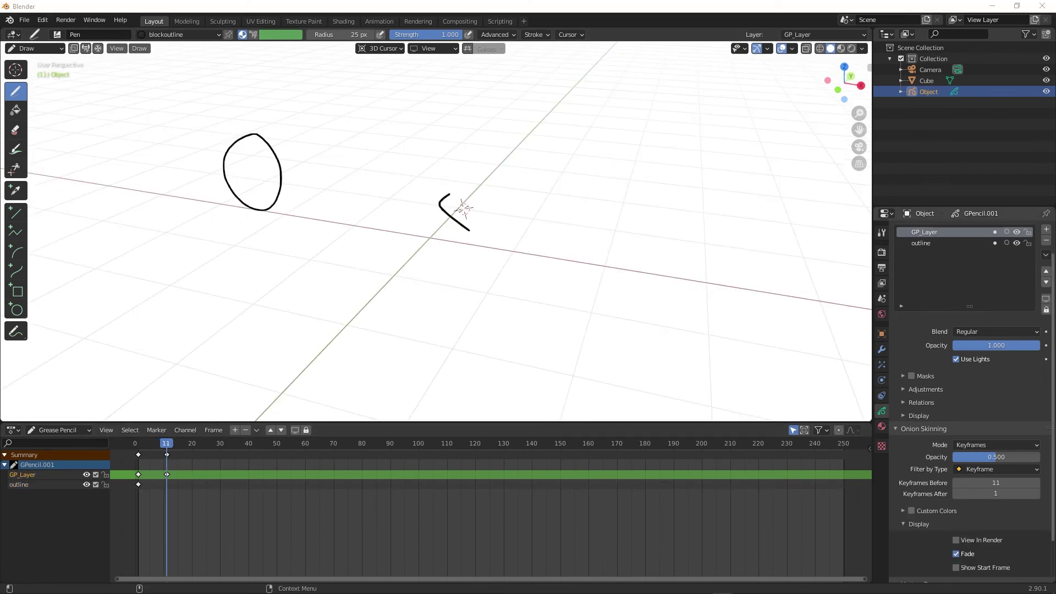
# - Toggle onion skinning on and off for GP_Layer and delete that layer
pyautogui.click(1006, 232)
pyautogui.click(1006, 232)
pyautogui.click(1005, 232)
pyautogui.click(1005, 233)
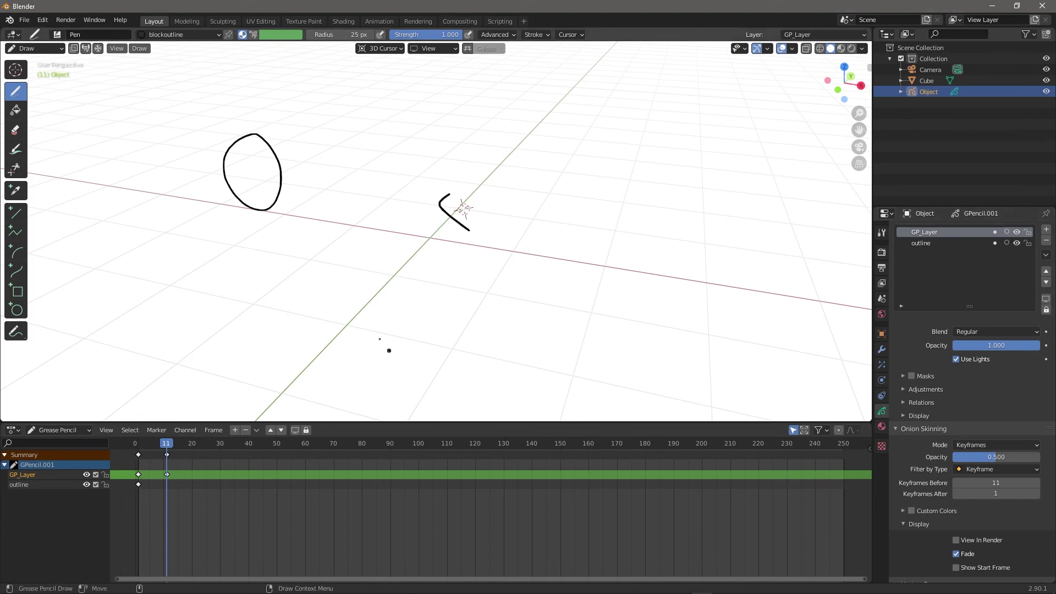
pyautogui.click(1046, 240)
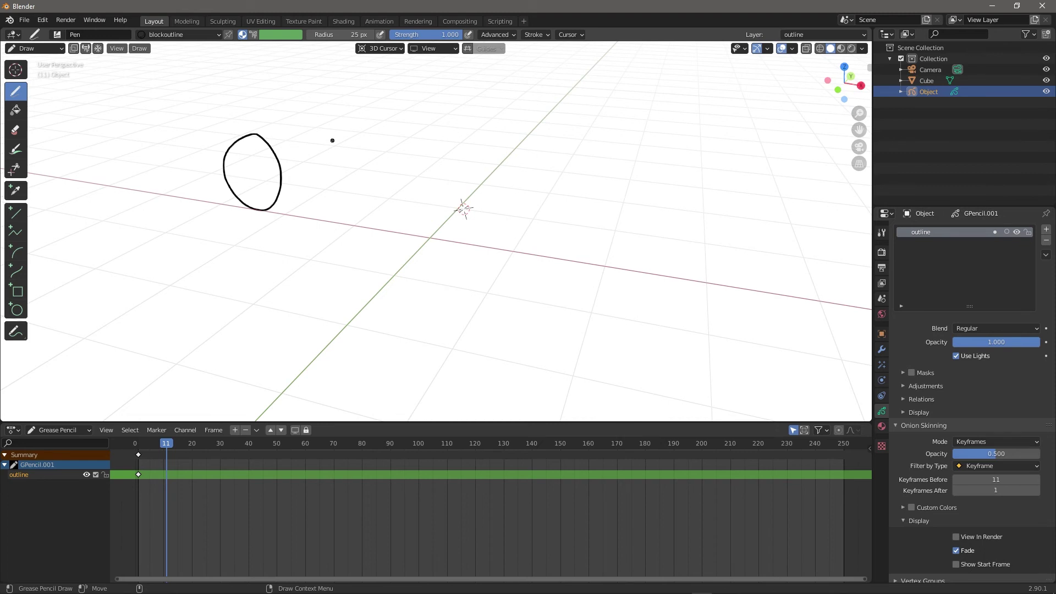
# - In camera view, enable onion skinning for the outline layer and draw a second loop beside the first at frame 11
pyautogui.press('KP_0')
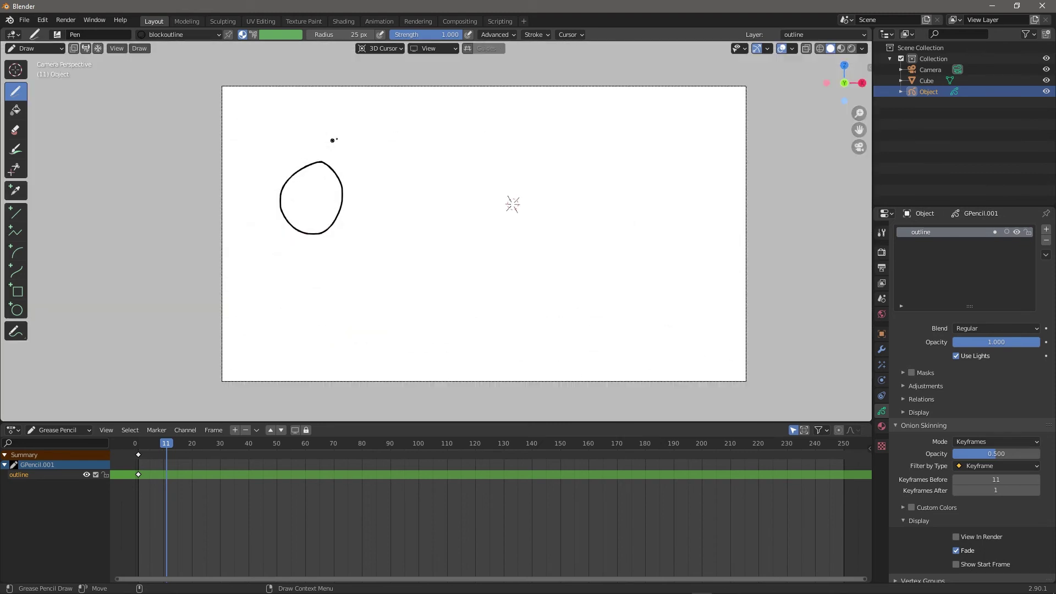
pyautogui.click(1006, 232)
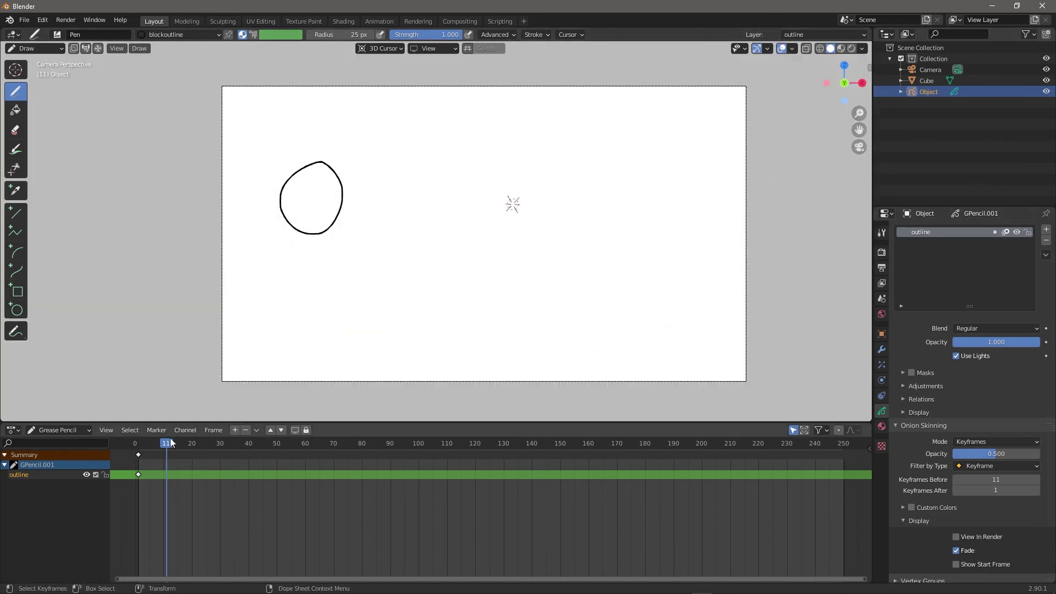
pyautogui.moveTo(379, 173)
pyautogui.mouseDown()
pyautogui.moveTo(379, 232)
pyautogui.moveTo(383, 173)
pyautogui.mouseUp()
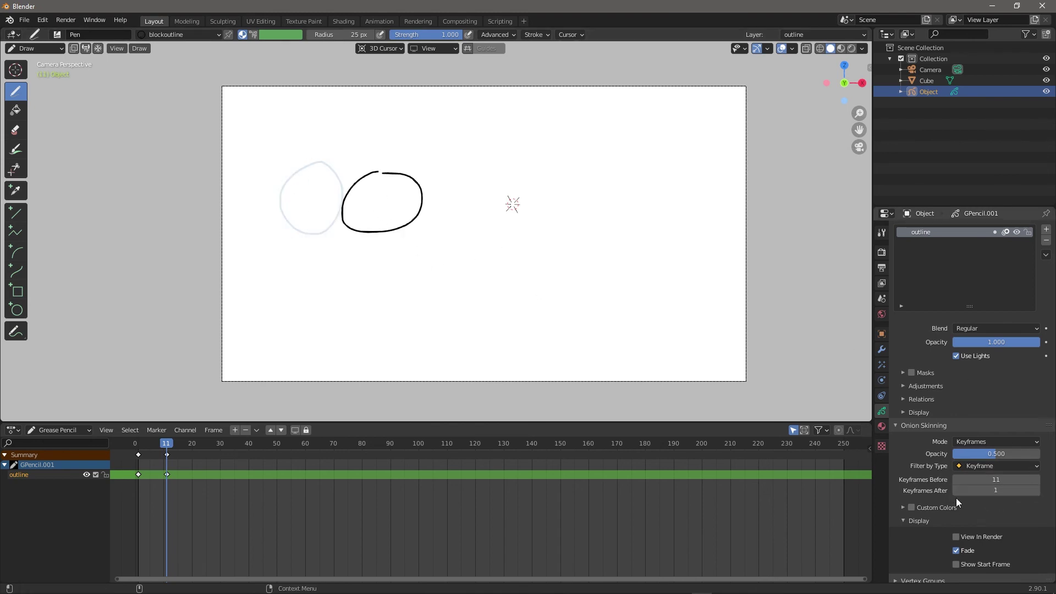
# - Set Keyframes Before to 3, and move the second loop's keyframe and the playhead to frame 5
pyautogui.click(984, 481)
pyautogui.press('Return')
pyautogui.moveTo(166, 473); pyautogui.dragTo(150, 473)
pyautogui.click(150, 444)
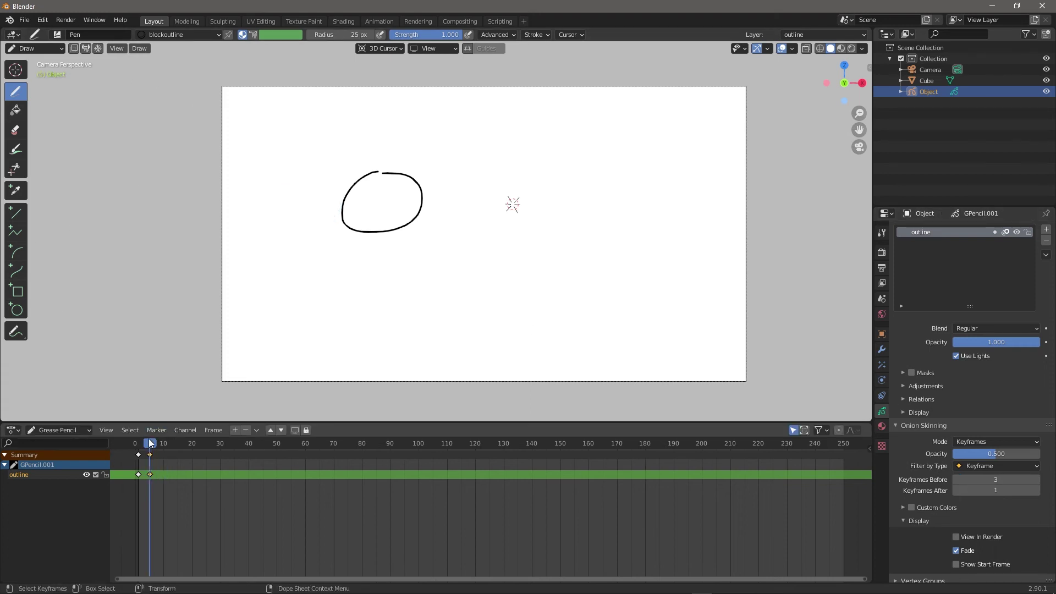
# - Draw a third loop at frame 6, beside the second loop, and briefly preview the playback
pyautogui.scroll(3, 337, 210)
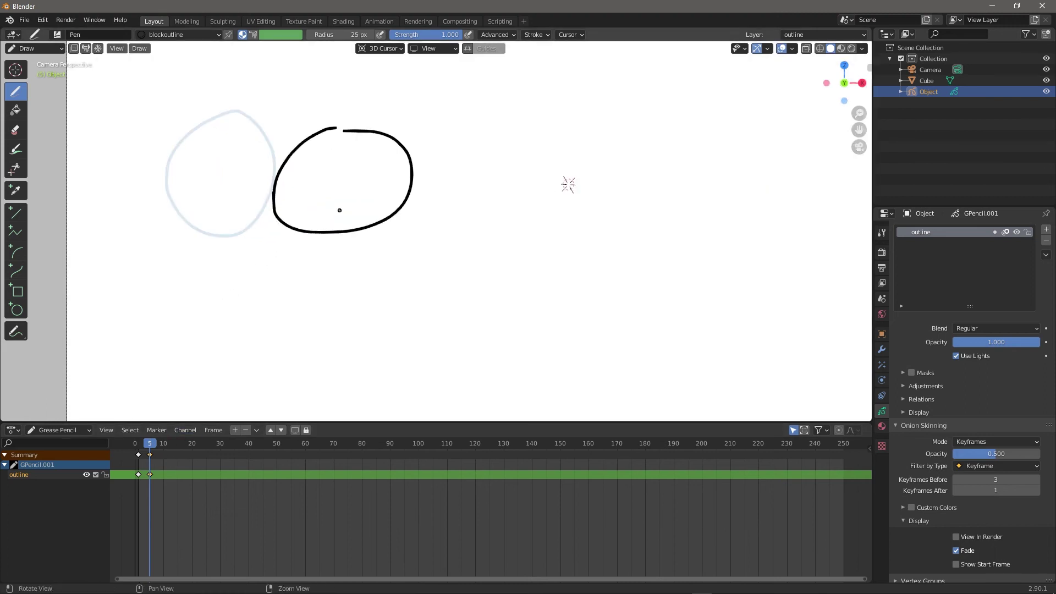
pyautogui.moveTo(148, 448)
pyautogui.mouseDown()
pyautogui.moveTo(134, 451)
pyautogui.moveTo(166, 451)
pyautogui.moveTo(157, 456)
pyautogui.mouseUp()
pyautogui.scroll(3, 245, 506)
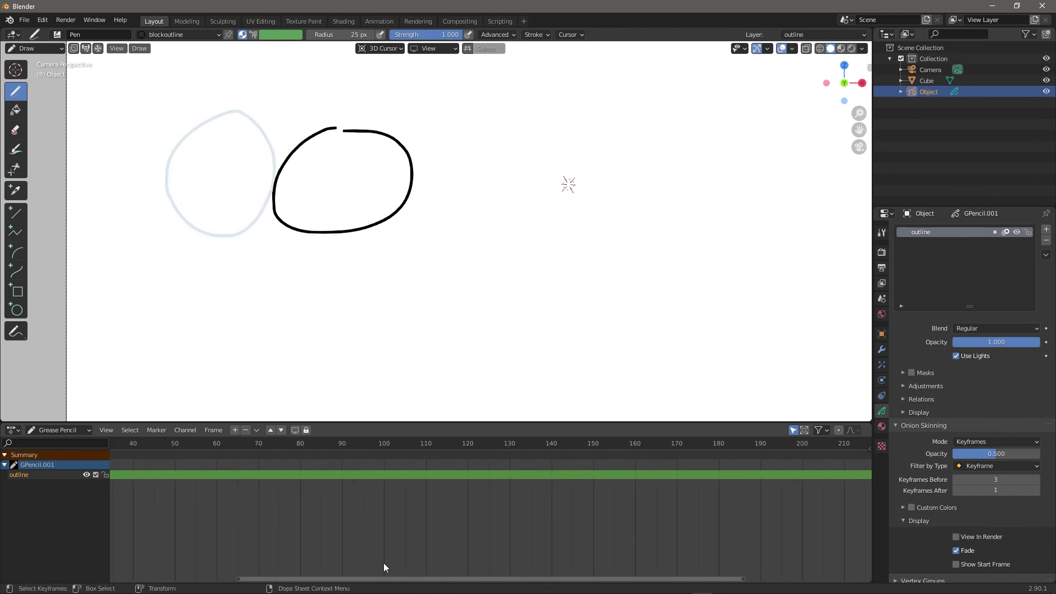
pyautogui.moveTo(390, 578); pyautogui.dragTo(213, 531)
pyautogui.moveTo(358, 450)
pyautogui.mouseDown()
pyautogui.moveTo(345, 449)
pyautogui.moveTo(352, 456)
pyautogui.moveTo(359, 445)
pyautogui.mouseUp()
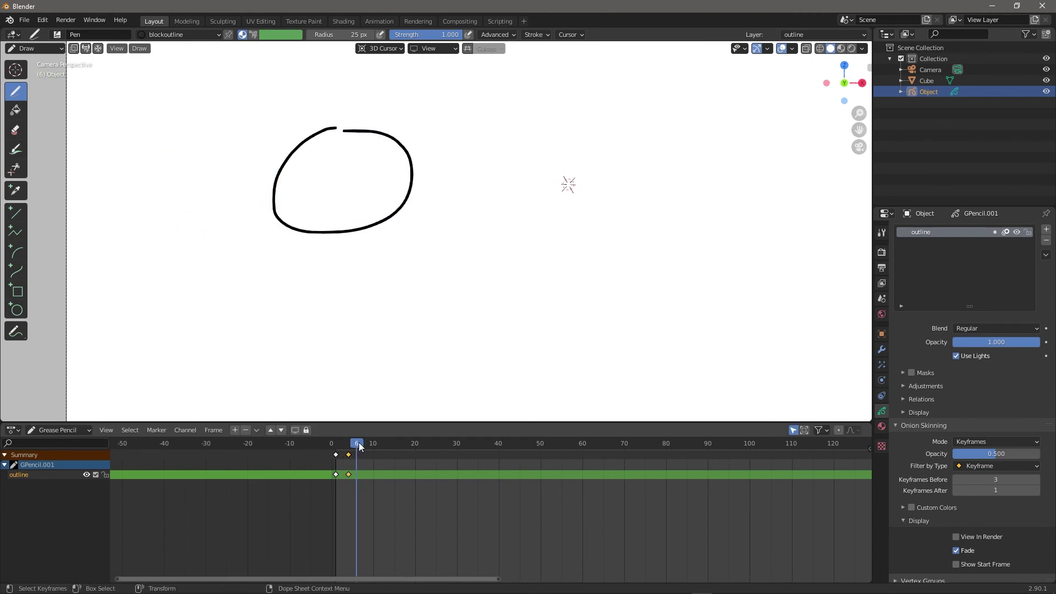
pyautogui.moveTo(501, 142); pyautogui.dragTo(471, 163)
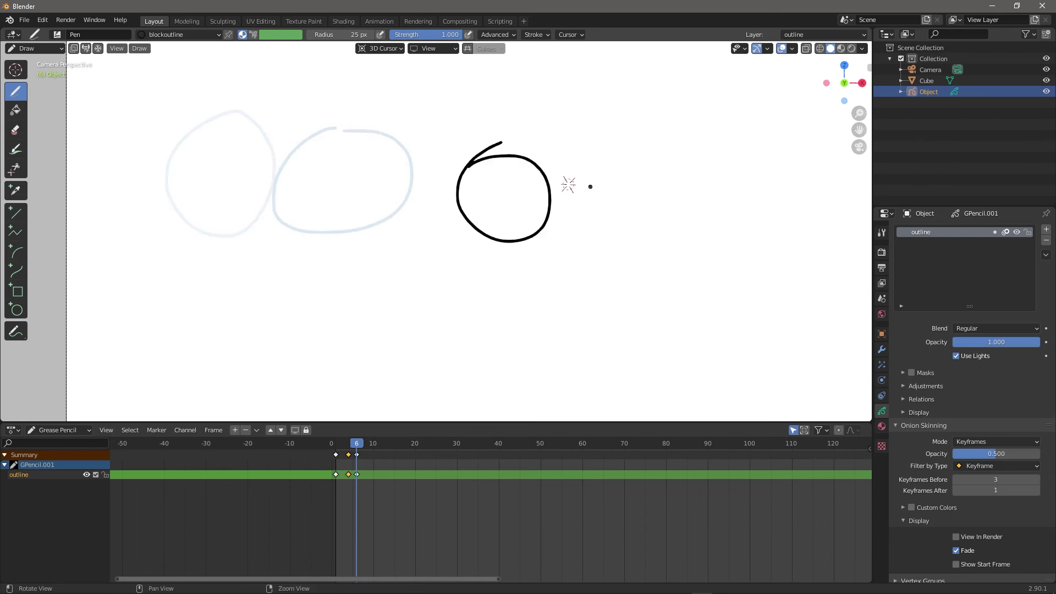
pyautogui.scroll(-2, 605, 189)
pyautogui.press('space')
pyautogui.press('Escape')
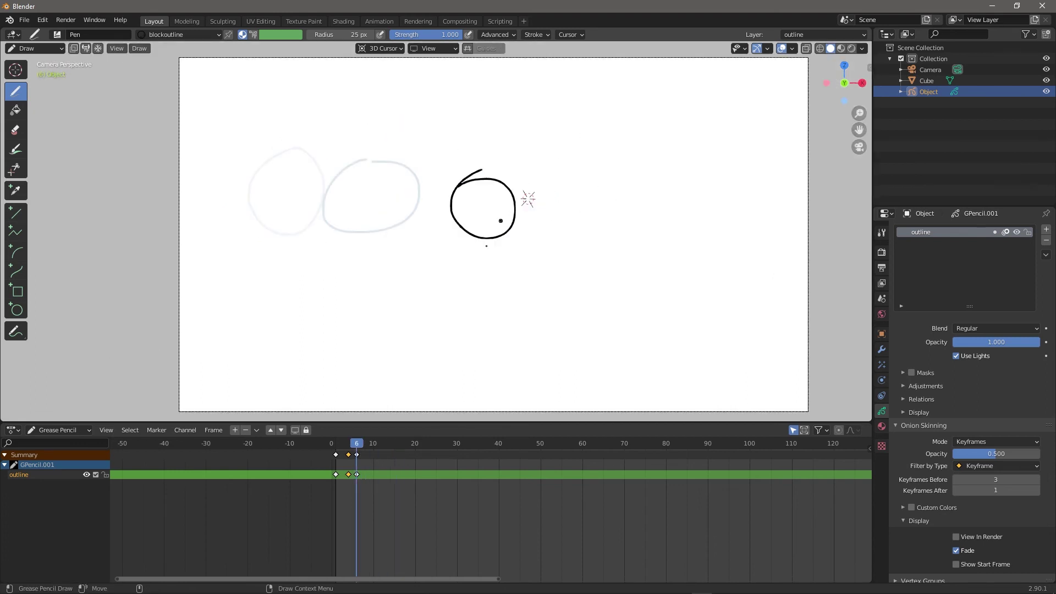
# - Draw a fourth, pointed loop at frame 8, beside the third loop
pyautogui.moveTo(356, 446); pyautogui.dragTo(364, 446)
pyautogui.moveTo(577, 182)
pyautogui.mouseDown()
pyautogui.moveTo(608, 235)
pyautogui.moveTo(563, 179)
pyautogui.moveTo(608, 225)
pyautogui.moveTo(592, 184)
pyautogui.mouseUp()
pyautogui.hotkey('ctrl', 'z')
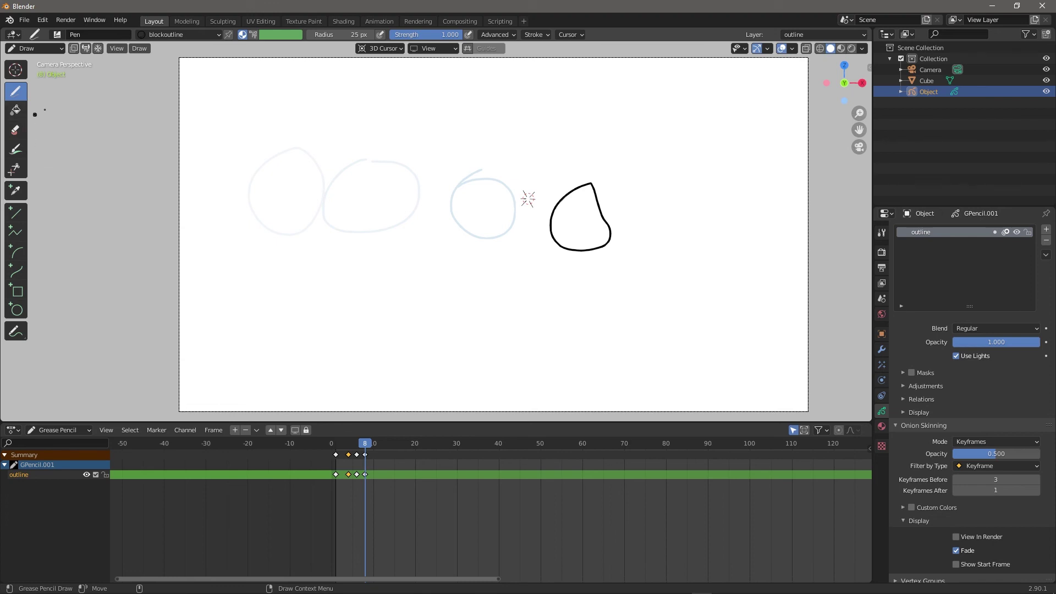
pyautogui.click(24, 49)
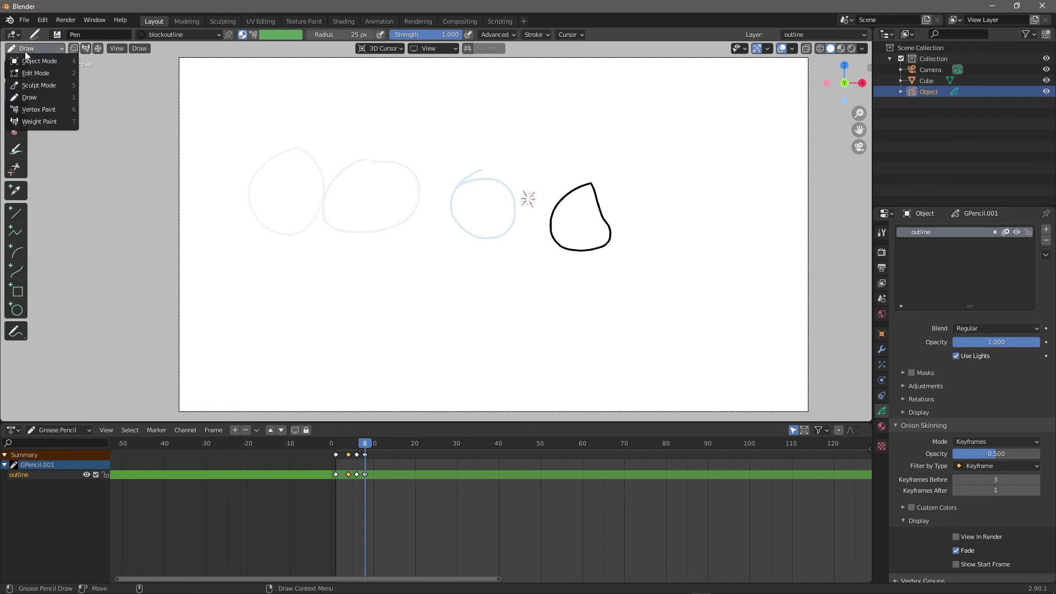
pyautogui.click(35, 58)
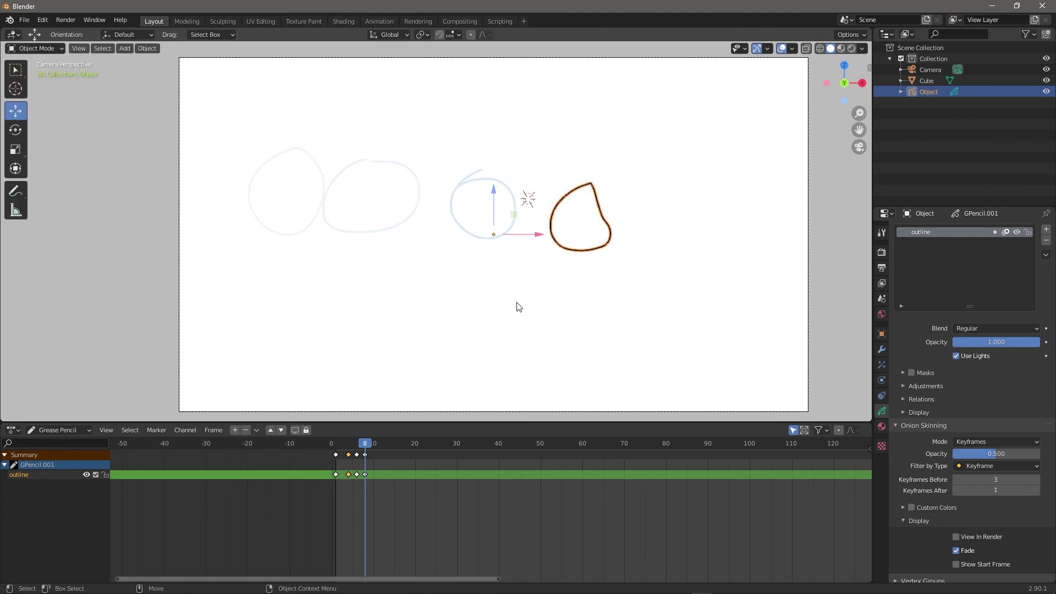
pyautogui.click(33, 48)
pyautogui.click(44, 98)
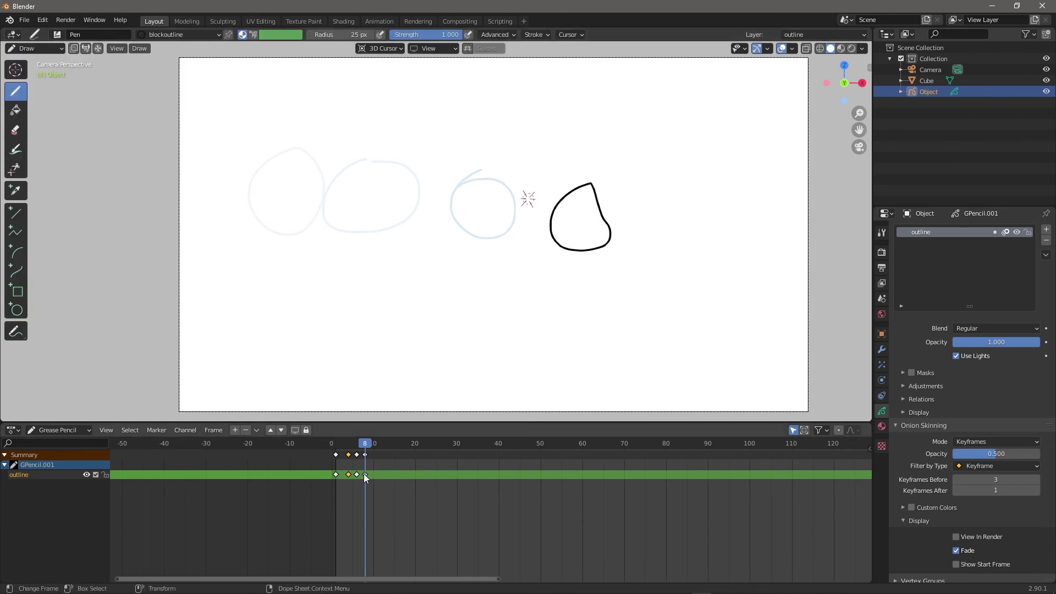
# - Duplicate the frame 8 keyframe to frame 11, go to that frame, and open the drawing in Edit Mode
pyautogui.moveTo(365, 473); pyautogui.dragTo(372, 475)
pyautogui.click(378, 444)
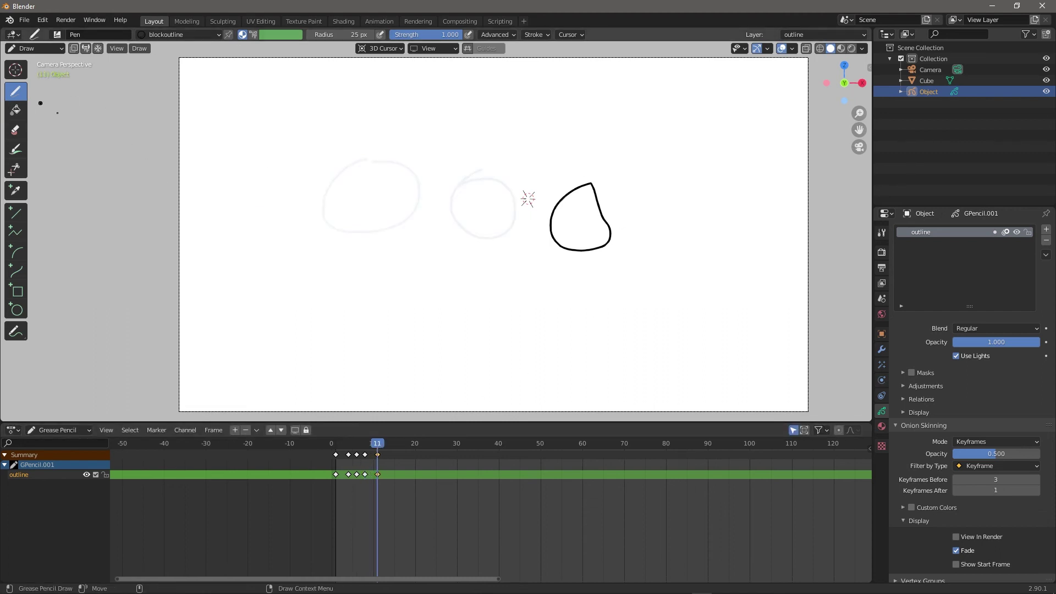
pyautogui.click(41, 48)
pyautogui.click(49, 73)
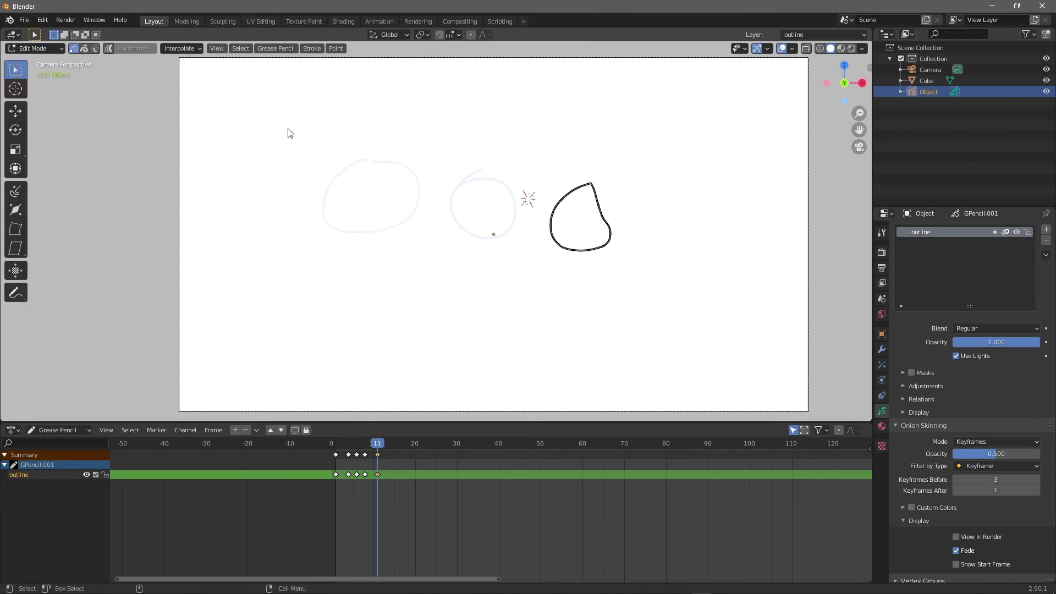
pyautogui.click(550, 238)
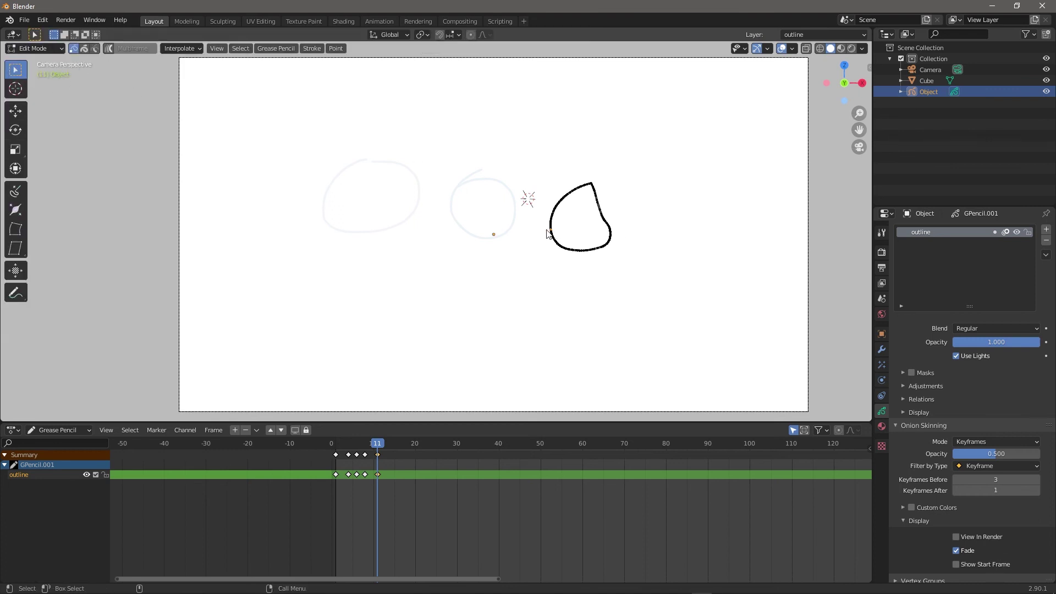
# - Try to shift the whole Grease Pencil object along X in Object Mode, and return to Edit Mode
pyautogui.click(41, 48)
pyautogui.click(40, 63)
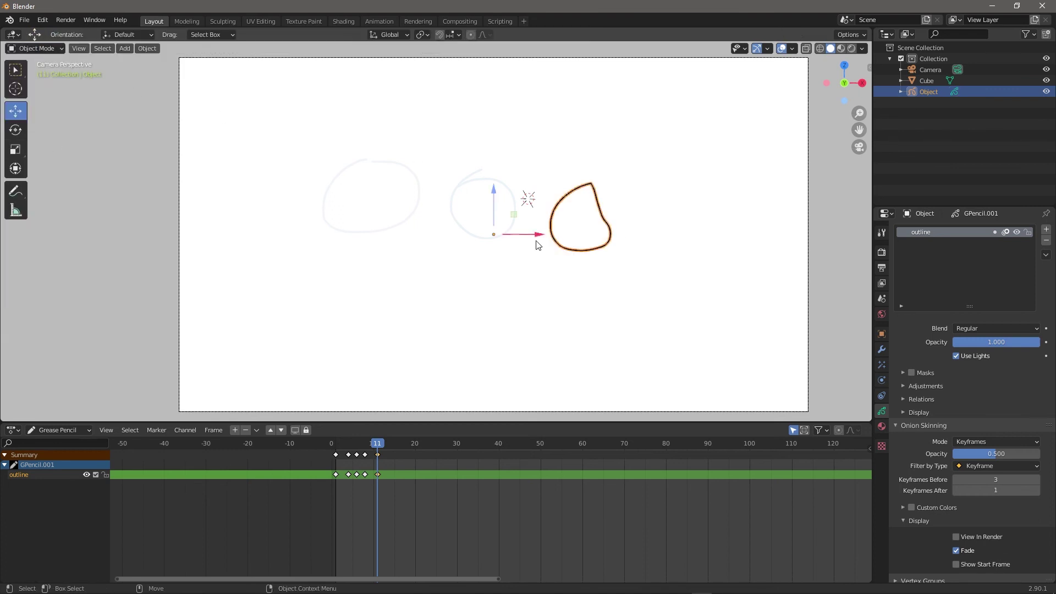
pyautogui.moveTo(531, 238); pyautogui.dragTo(575, 235)
pyautogui.press('Escape')
pyautogui.click(41, 48)
pyautogui.click(44, 73)
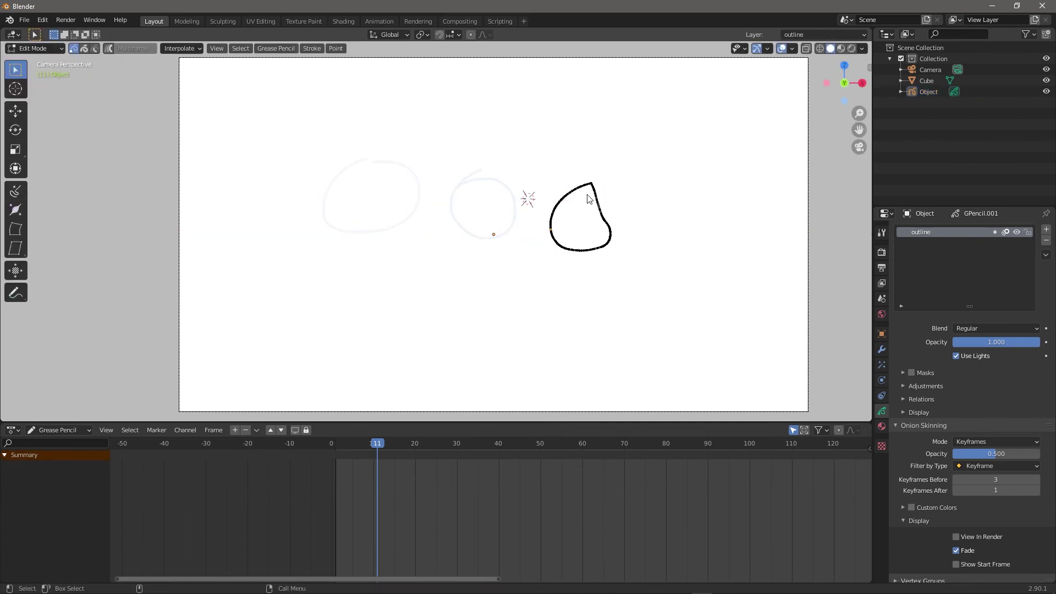
# - Select the frame 11 loop's points, move them to the right along X, and return to Object Mode
pyautogui.moveTo(698, 128)
pyautogui.mouseDown()
pyautogui.moveTo(639, 203)
pyautogui.moveTo(578, 231)
pyautogui.moveTo(709, 223)
pyautogui.mouseUp()
pyautogui.hotkey('shift', 'space')
pyautogui.press('g')
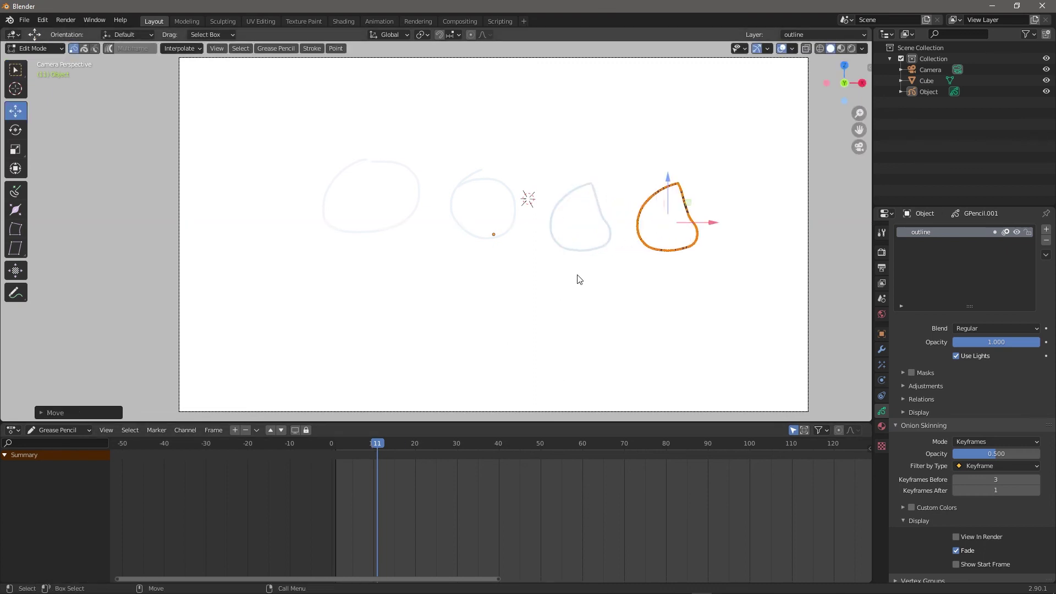
pyautogui.press('F3')
pyautogui.write('object mode')
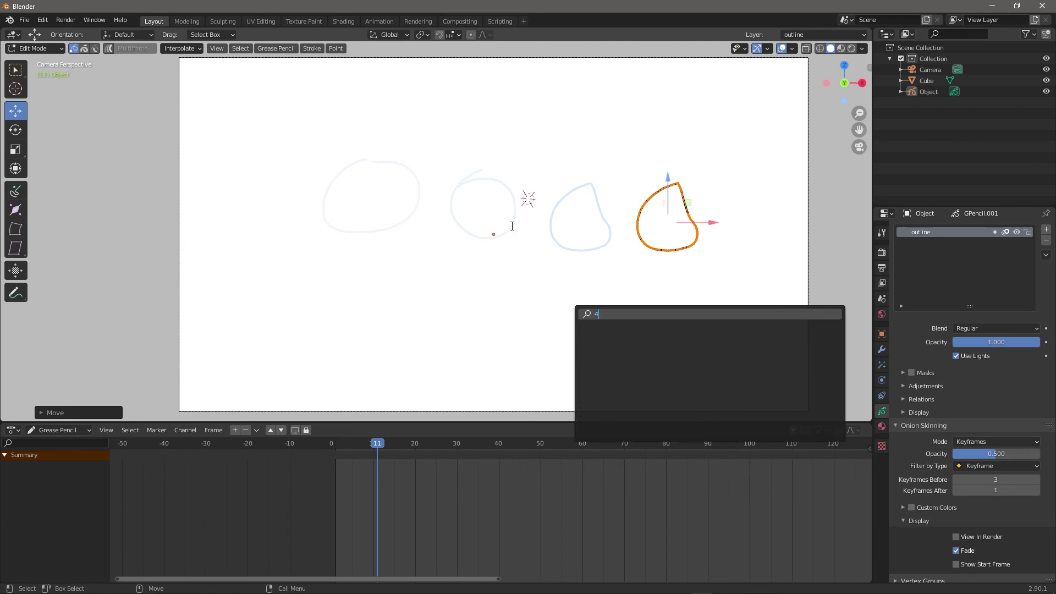
pyautogui.press('Return')
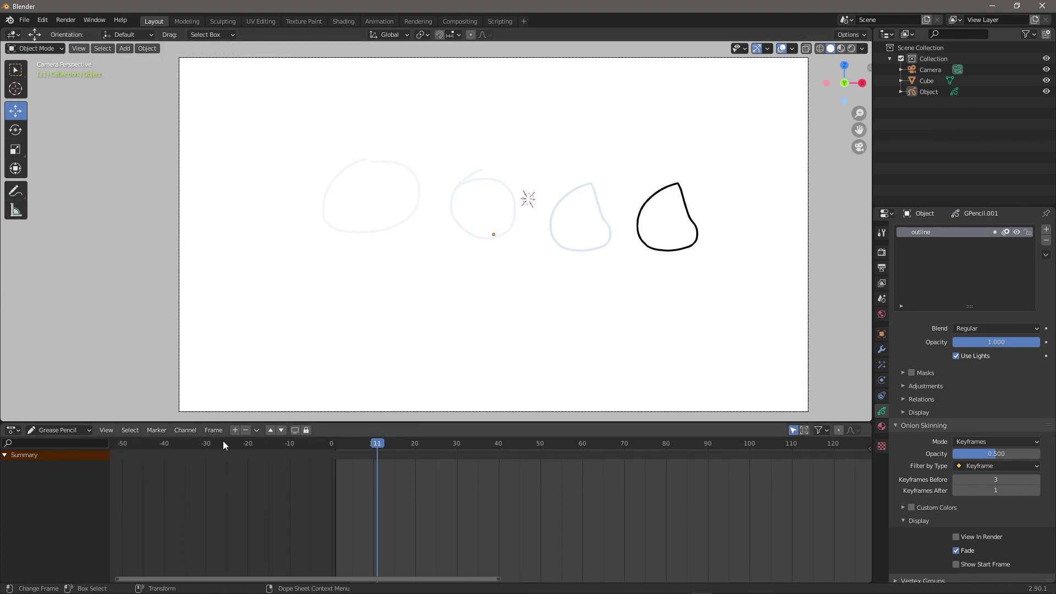
# - Reselect the Grease Pencil object, switch to Draw mode, and move the playhead to frame 14
pyautogui.click(688, 209)
pyautogui.click(36, 49)
pyautogui.click(48, 97)
pyautogui.moveTo(344, 437)
pyautogui.mouseDown()
pyautogui.moveTo(337, 445)
pyautogui.moveTo(400, 451)
pyautogui.moveTo(353, 456)
pyautogui.moveTo(389, 458)
pyautogui.mouseUp()
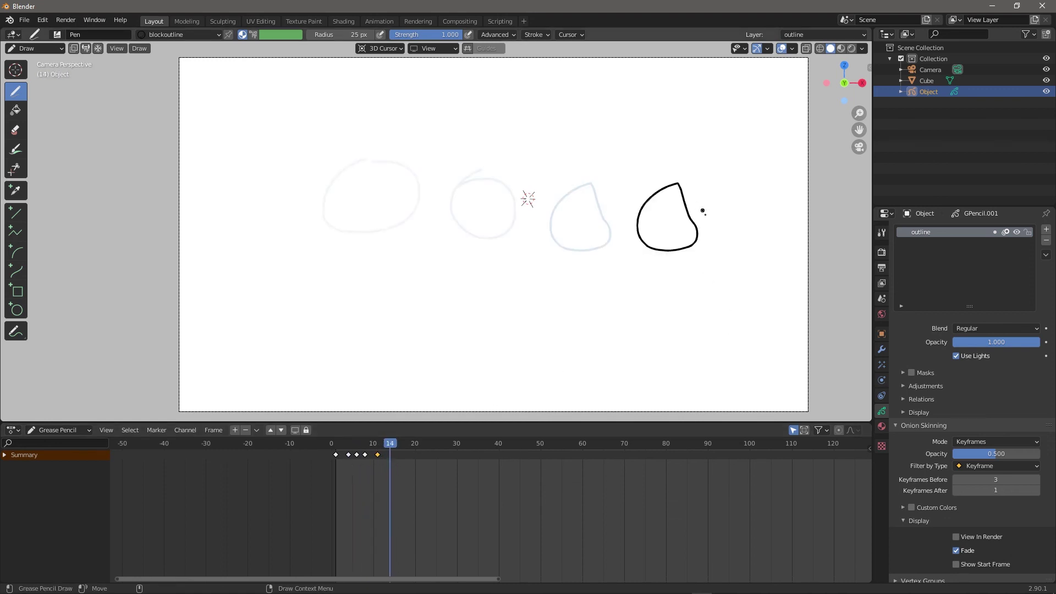
# - Switch to Object Mode and duplicate the frame 11 keyframe to frame 14
pyautogui.hotkey('ctrl', 'Tab')
pyautogui.moveTo(536, 235); pyautogui.dragTo(558, 235)
pyautogui.press('Escape')
pyautogui.moveTo(609, 301); pyautogui.dragTo(750, 142)
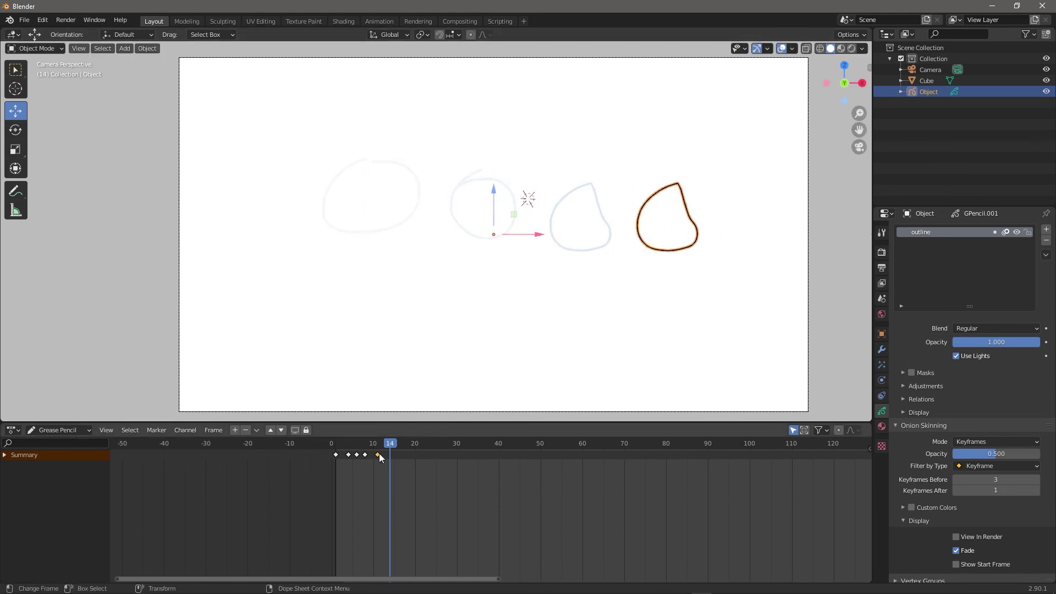
pyautogui.hotkey('shift', 'd')
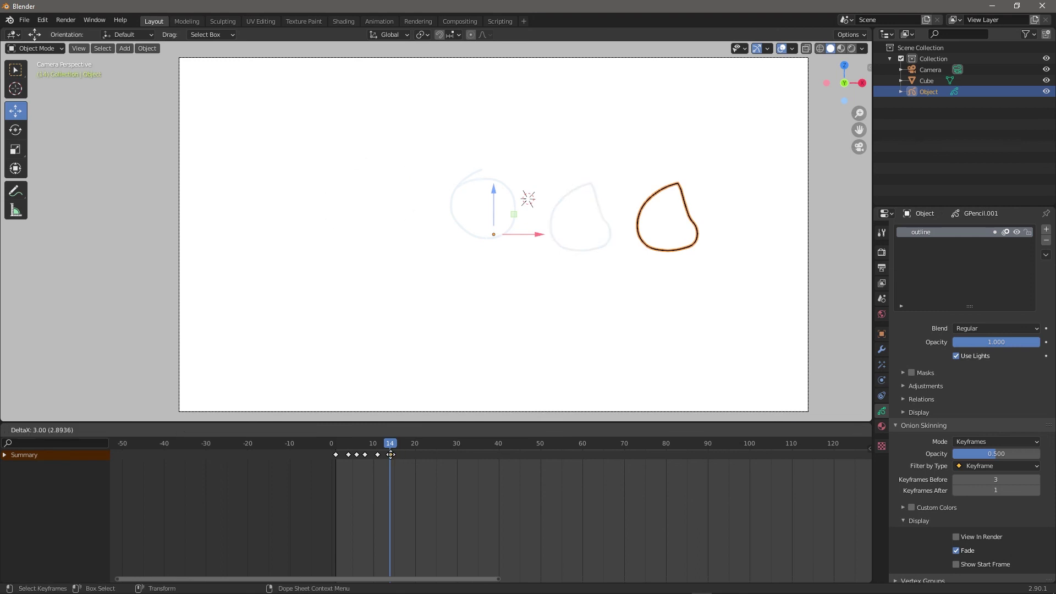
pyautogui.click(391, 455)
# - In Edit Mode, move the frame 14 loop along X to near the camera frame's right edge
pyautogui.moveTo(540, 234); pyautogui.dragTo(599, 240)
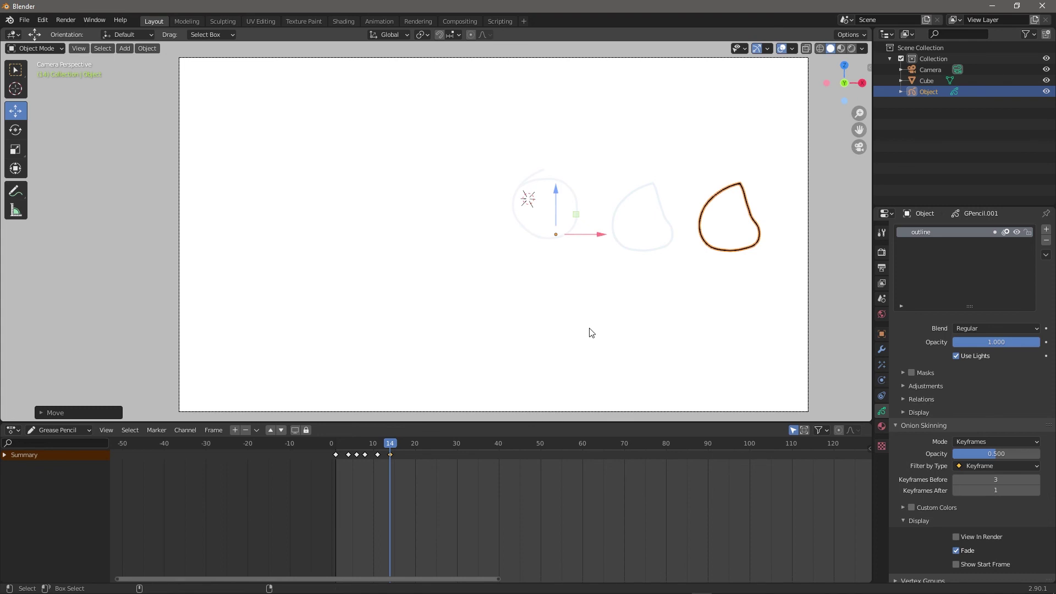
pyautogui.hotkey('ctrl', 'z')
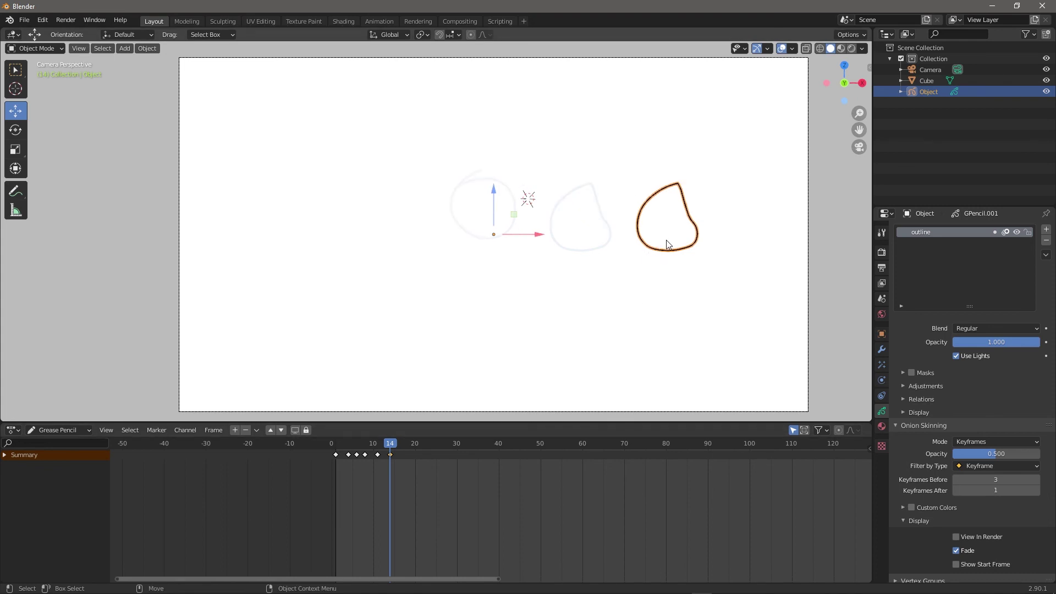
pyautogui.press('Tab')
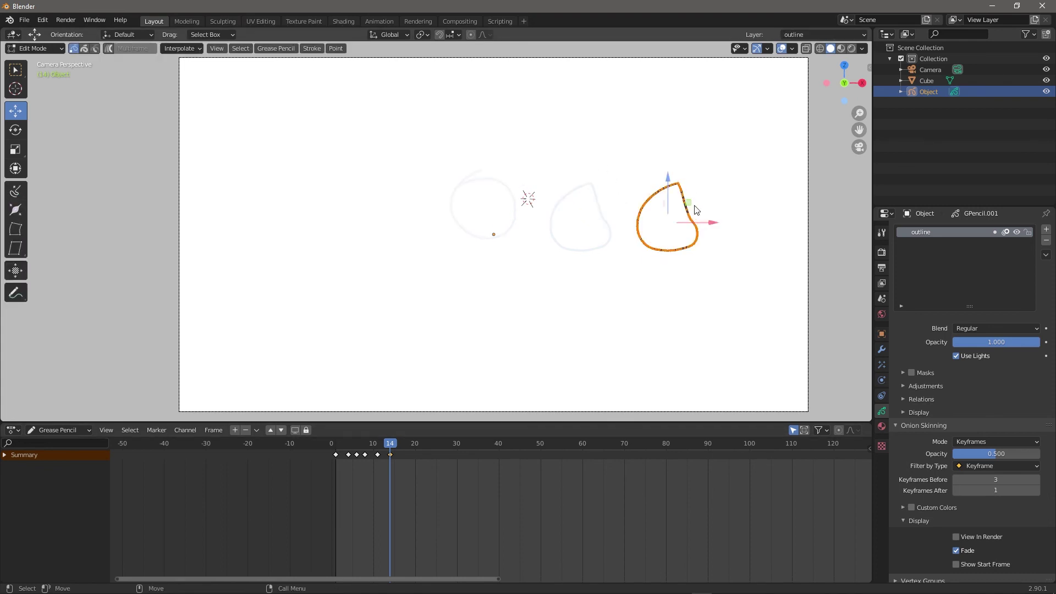
pyautogui.moveTo(711, 223); pyautogui.dragTo(803, 220)
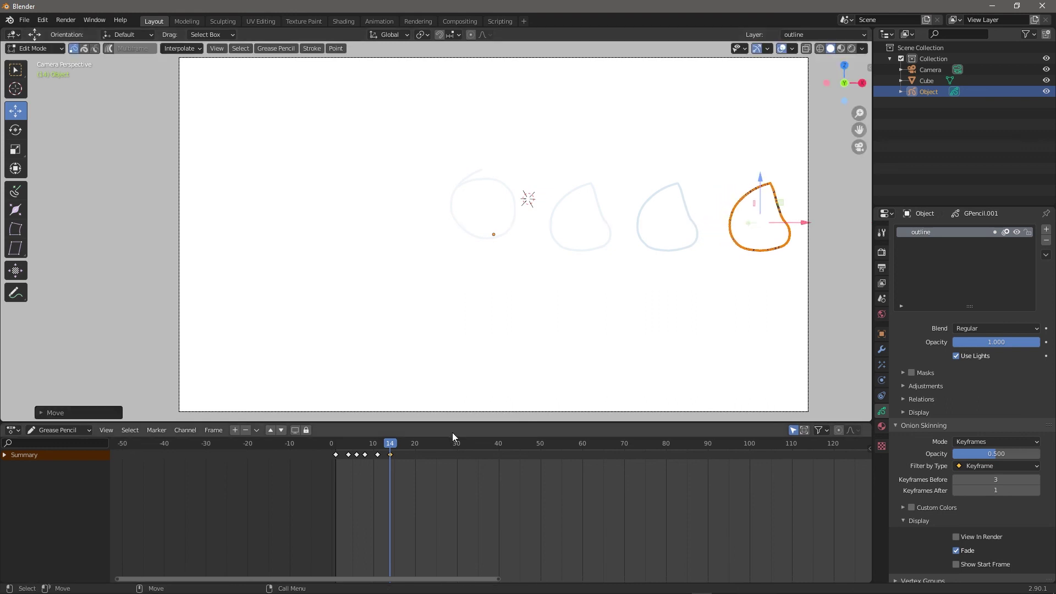
# - Move the loop straight down at frame 18 and to the left along X at frame 22
pyautogui.moveTo(390, 444)
pyautogui.mouseDown()
pyautogui.moveTo(359, 449)
pyautogui.moveTo(407, 450)
pyautogui.mouseUp()
pyautogui.moveTo(760, 187); pyautogui.dragTo(760, 294)
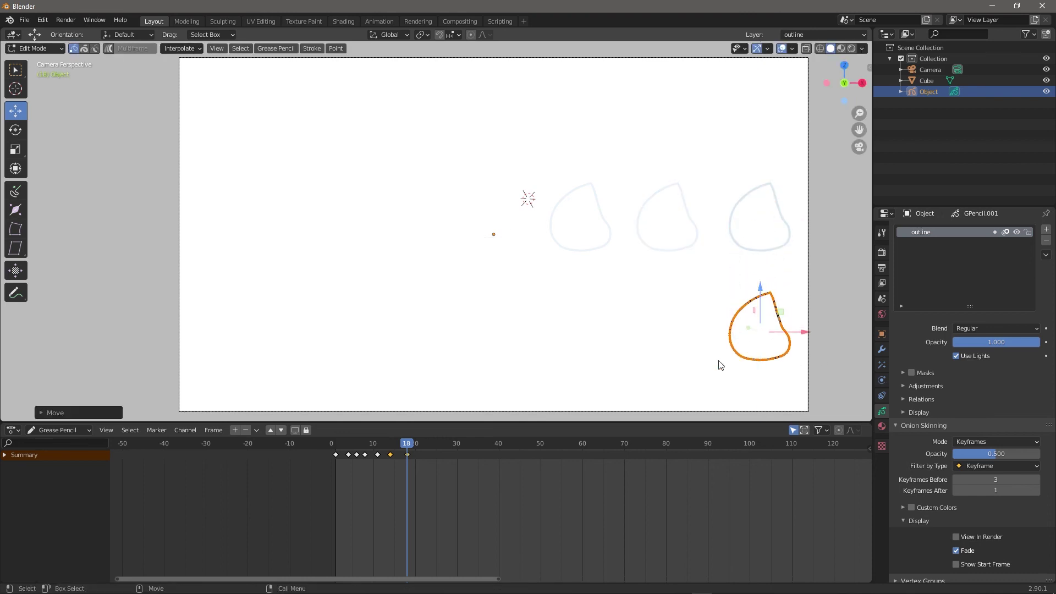
pyautogui.press('Right')
pyautogui.press('Right')
pyautogui.press('Right')
pyautogui.press('Right')
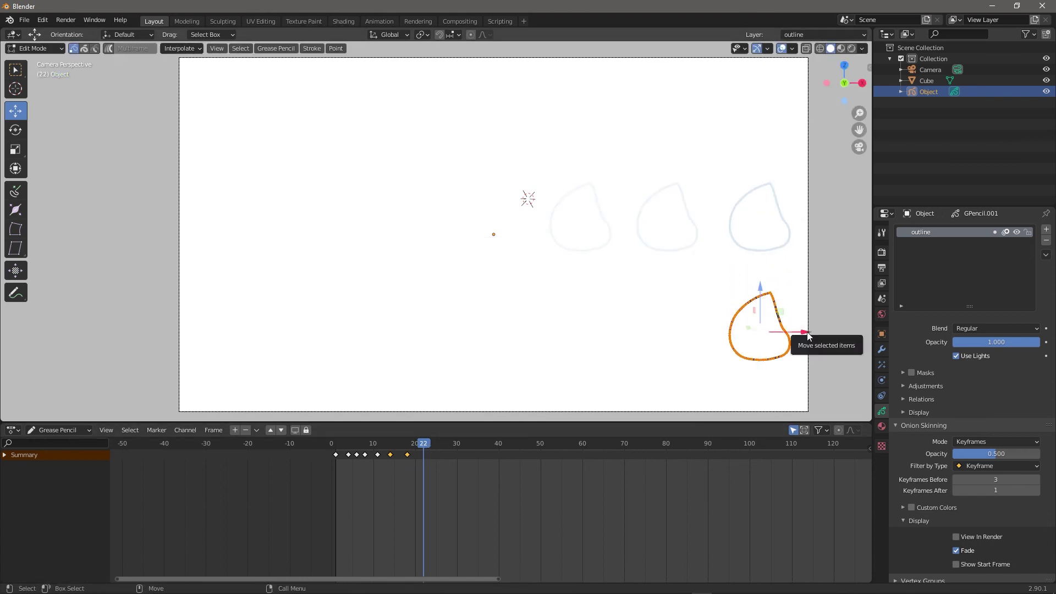
pyautogui.moveTo(807, 336); pyautogui.dragTo(666, 337)
# - Advance to frame 26 and move the loop farther left along X
pyautogui.press('Right')
pyautogui.press('Right')
pyautogui.press('Right')
pyautogui.press('Right')
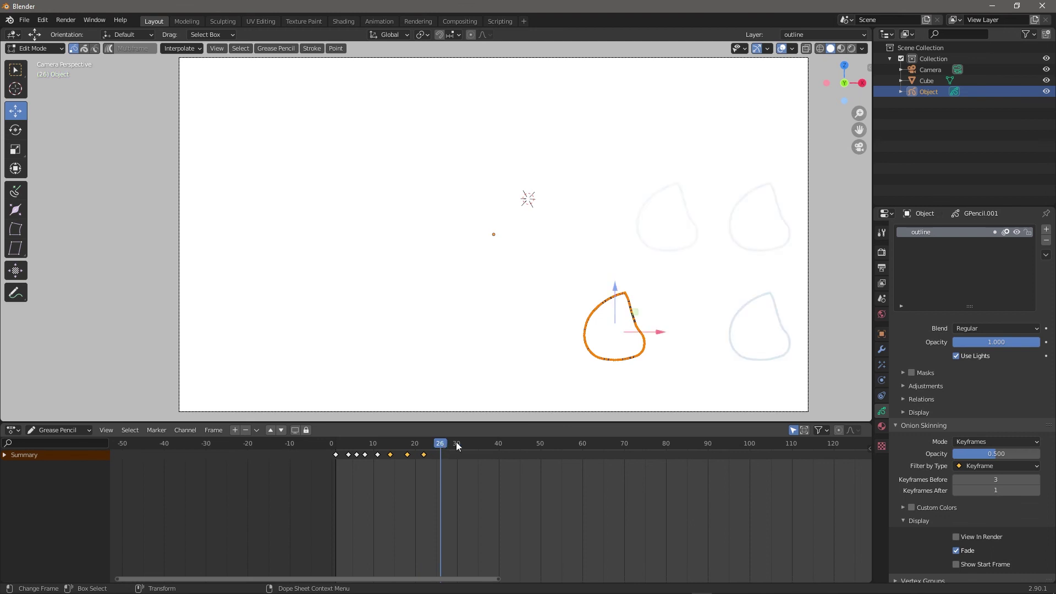
pyautogui.moveTo(658, 333); pyautogui.dragTo(540, 338)
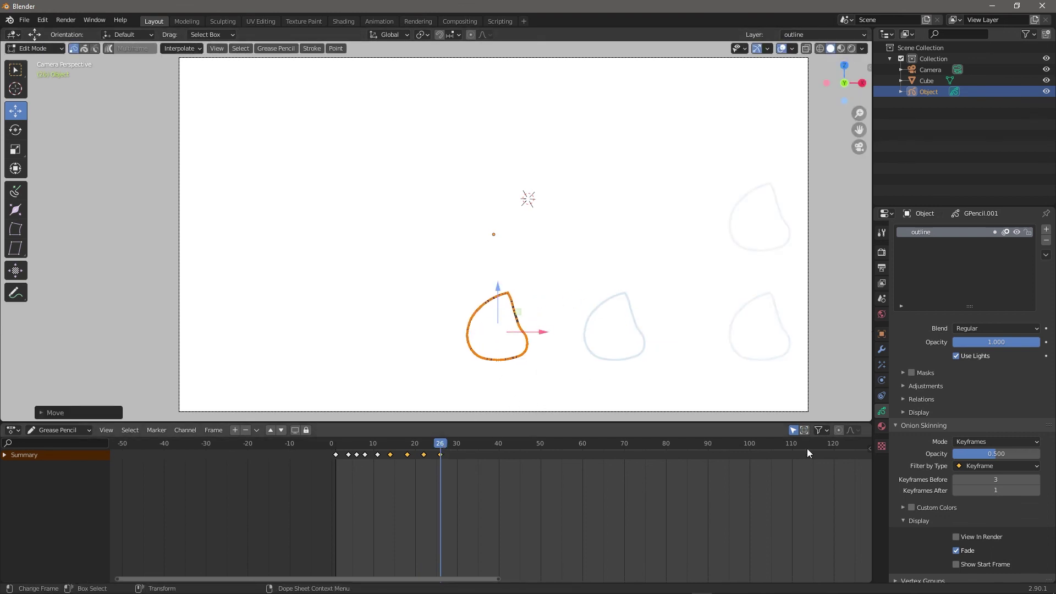
# - Set the scene's end frame to 26 in the output dimensions
pyautogui.click(450, 552)
pyautogui.moveTo(499, 578); pyautogui.dragTo(709, 578)
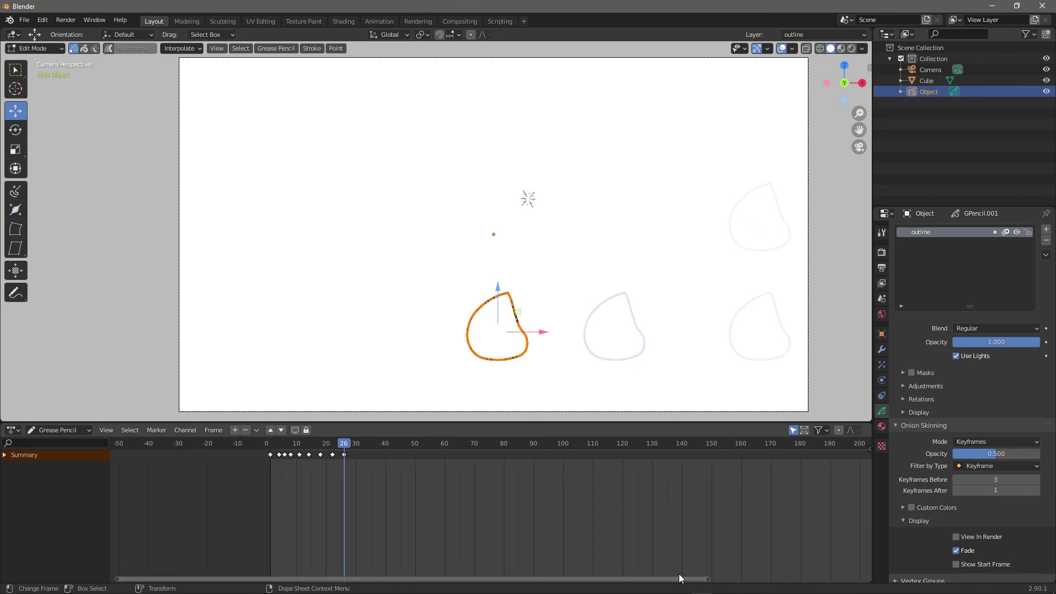
pyautogui.click(33, 434)
pyautogui.click(882, 268)
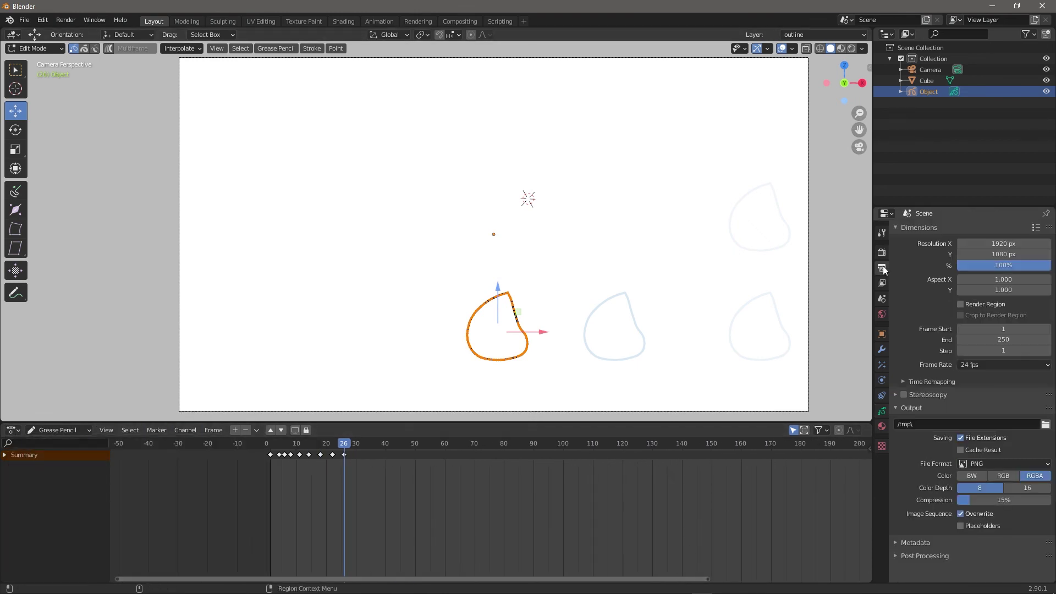
pyautogui.click(994, 338)
pyautogui.write('26\\')
pyautogui.press('Return')
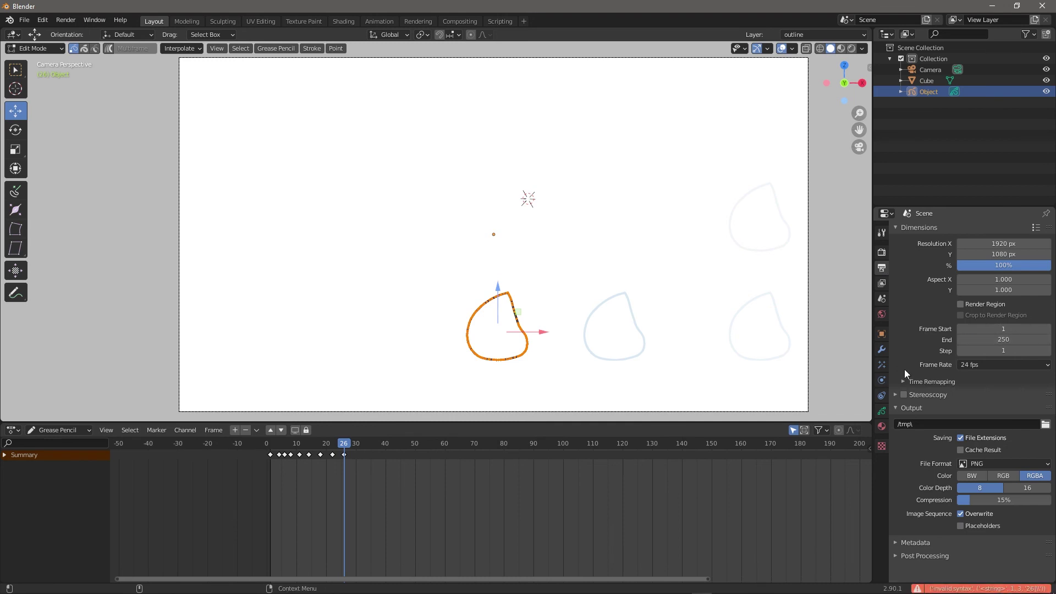
pyautogui.click(995, 339)
pyautogui.write('2')
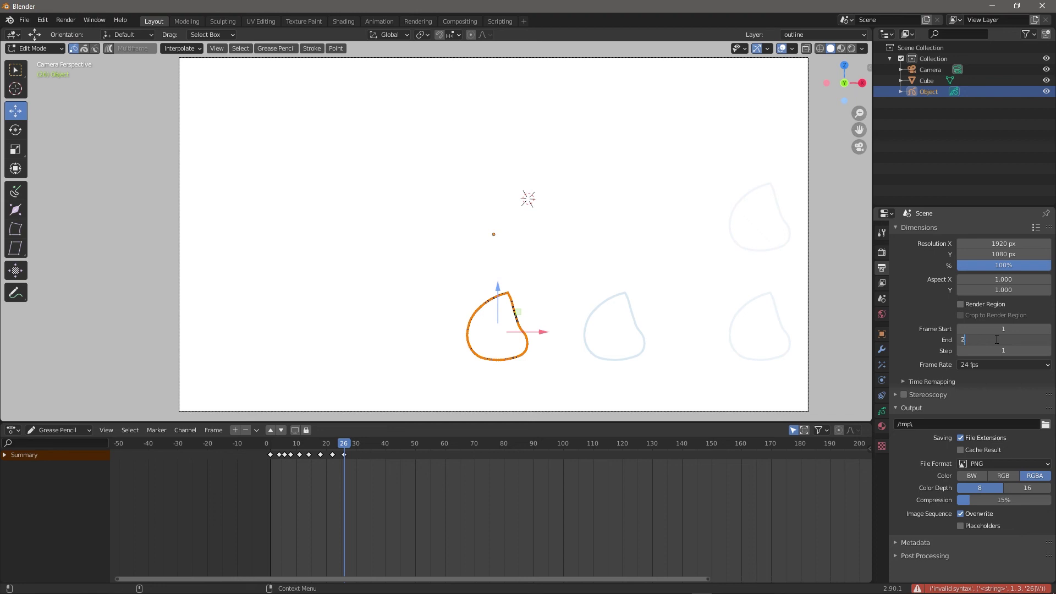
pyautogui.write('6')
pyautogui.press('Return')
# - Play the animation, stop it, and return the playhead to frame 1
pyautogui.press('space')
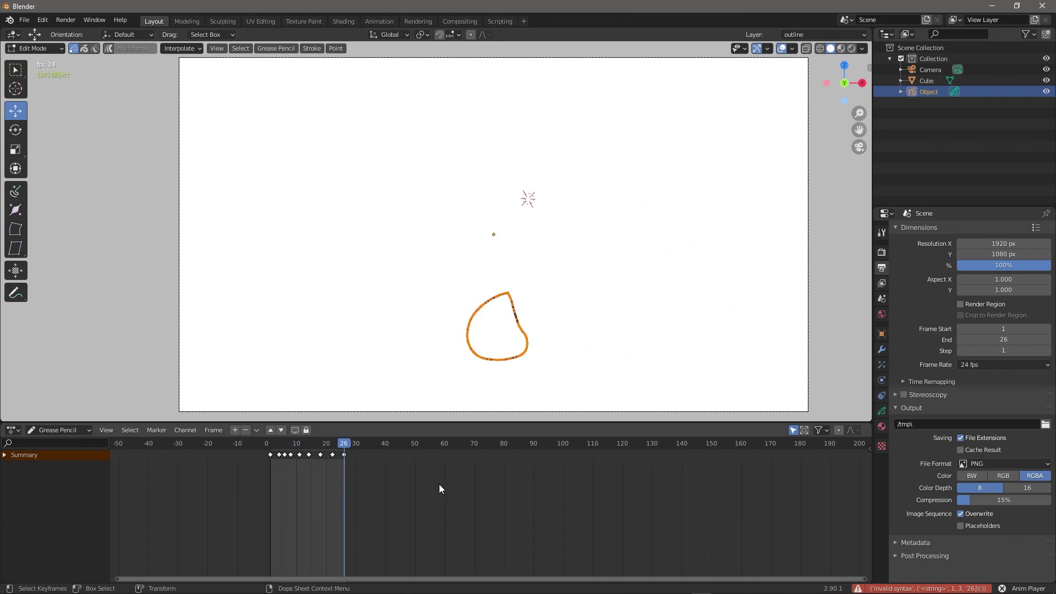
pyautogui.press('space')
pyautogui.moveTo(269, 444); pyautogui.dragTo(270, 450)
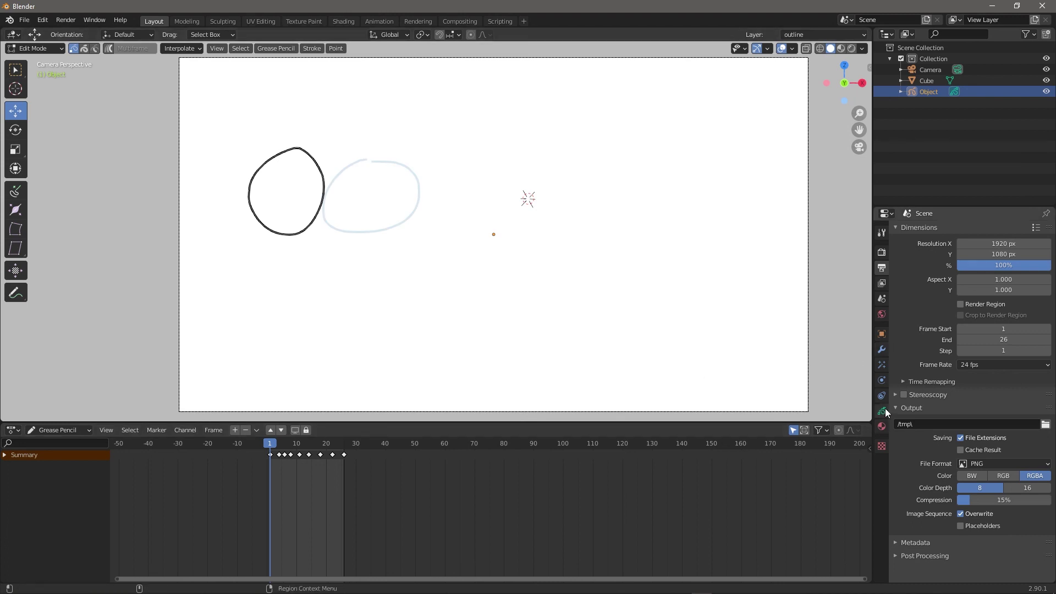
# - Add a new Grease Pencil layer above the outline layer and name it fill
pyautogui.click(882, 411)
pyautogui.click(1046, 229)
pyautogui.doubleClick(926, 236)
pyautogui.write('fill')
pyautogui.press('Return')
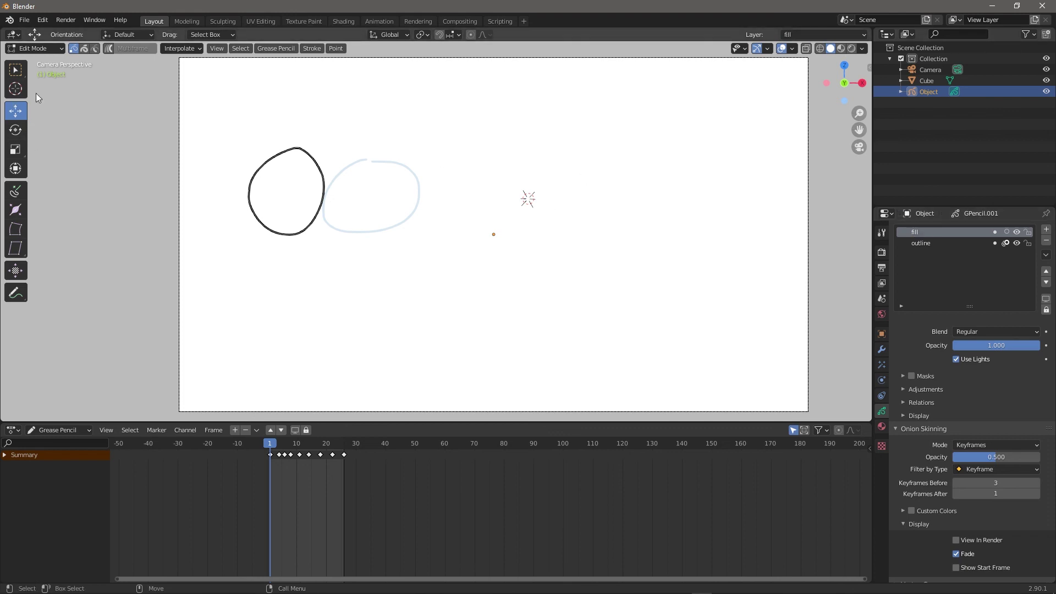
# - Switch to Draw mode and fill the closed outline on frame 1 with the fills material using the Fill tool
pyautogui.click(22, 48)
pyautogui.click(33, 99)
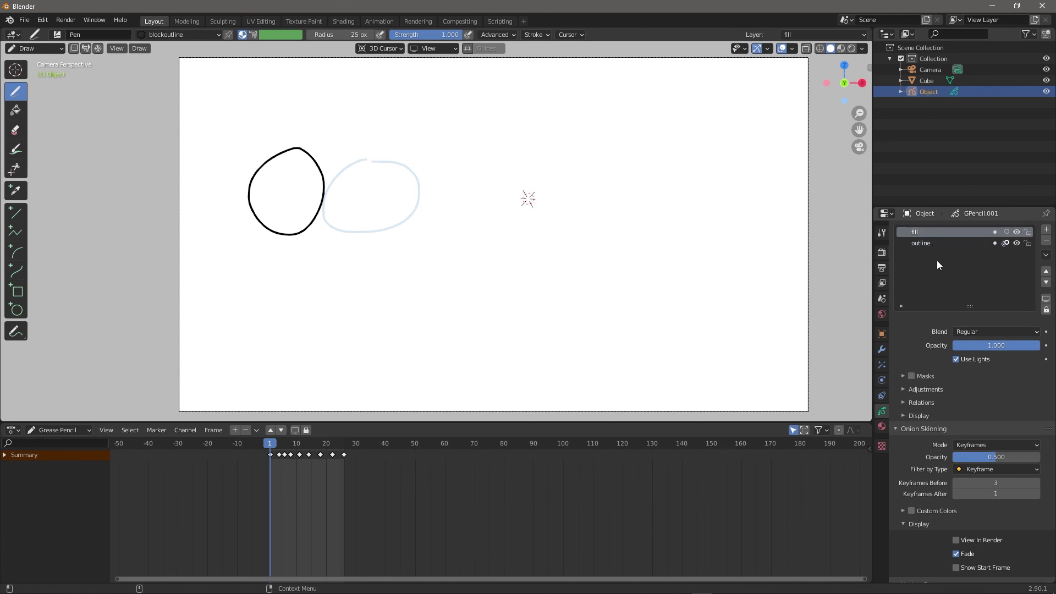
pyautogui.click(881, 426)
pyautogui.click(916, 244)
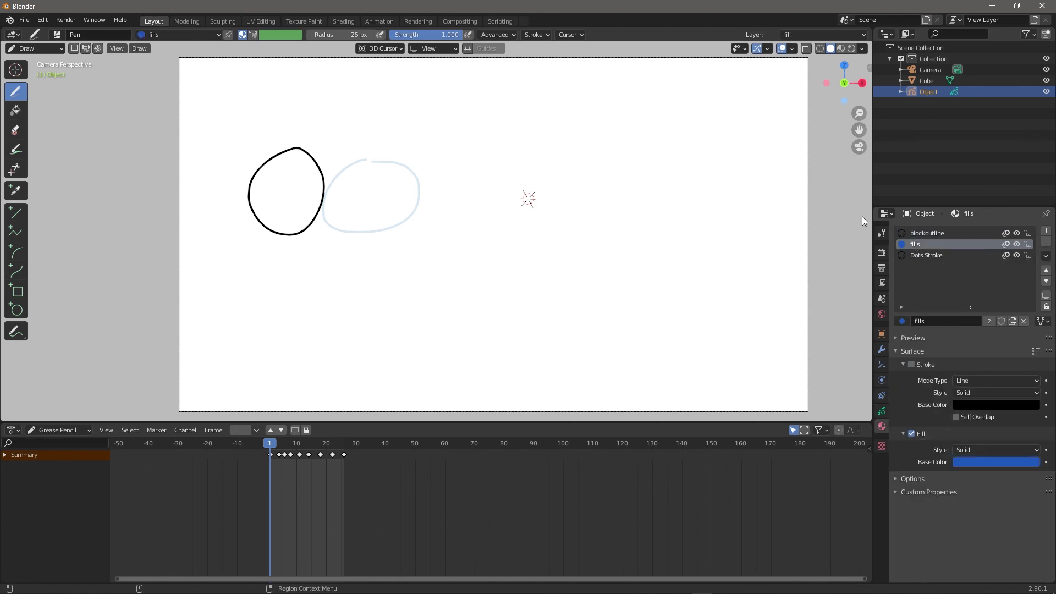
pyautogui.click(15, 110)
pyautogui.click(282, 180)
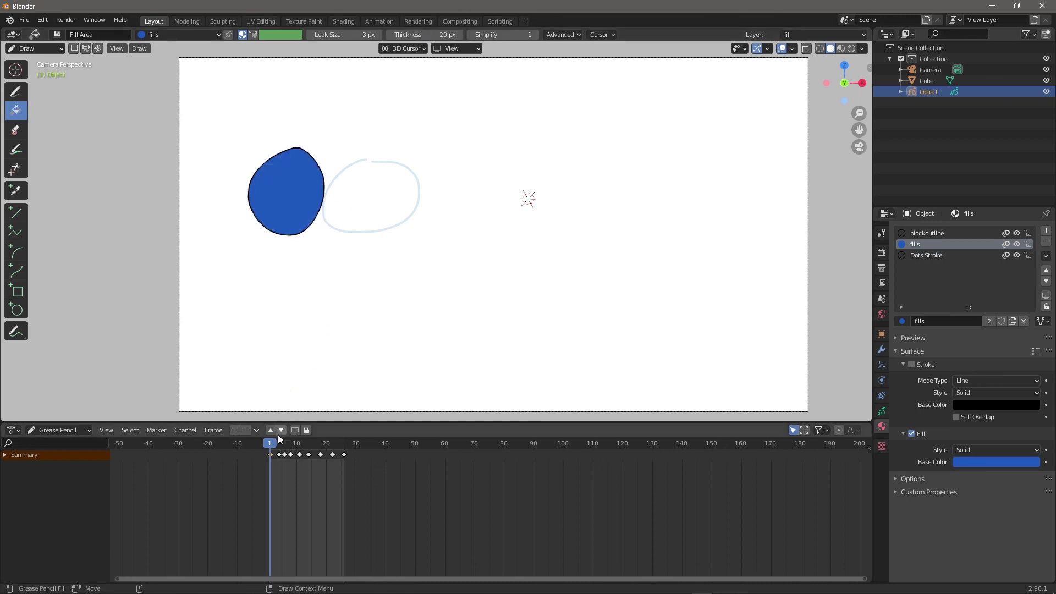
# - Expand the dope sheet summary to show the Grease Pencil layers, make the fill layer active and lock the outline layer
pyautogui.click(4, 455)
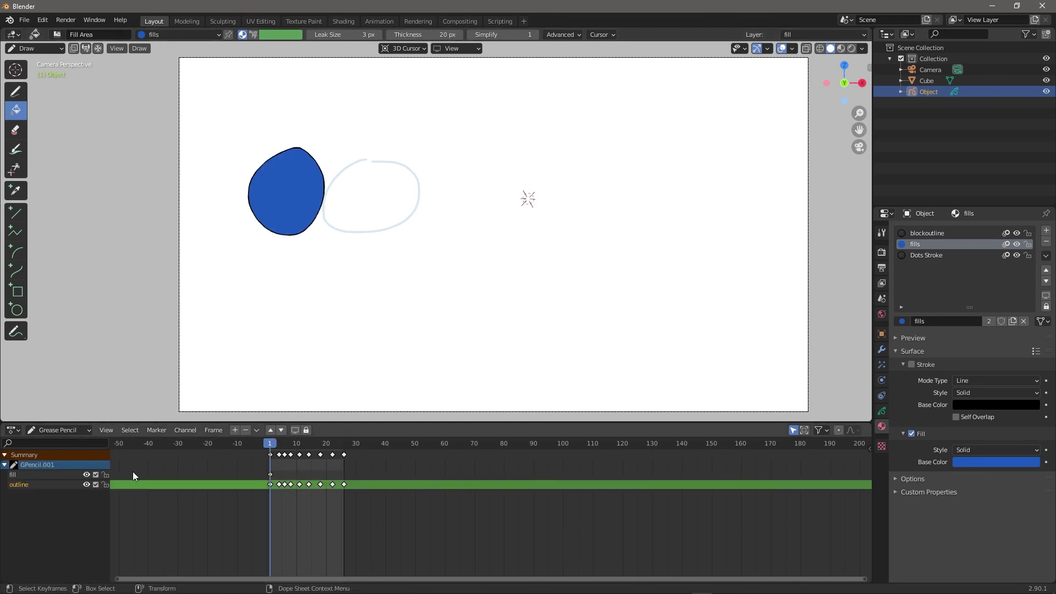
pyautogui.click(28, 475)
pyautogui.click(106, 484)
# - Go to frame 4 and fill that frame's outline with the blue material, undoing the stray fill made outside it
pyautogui.moveTo(275, 444); pyautogui.dragTo(279, 445)
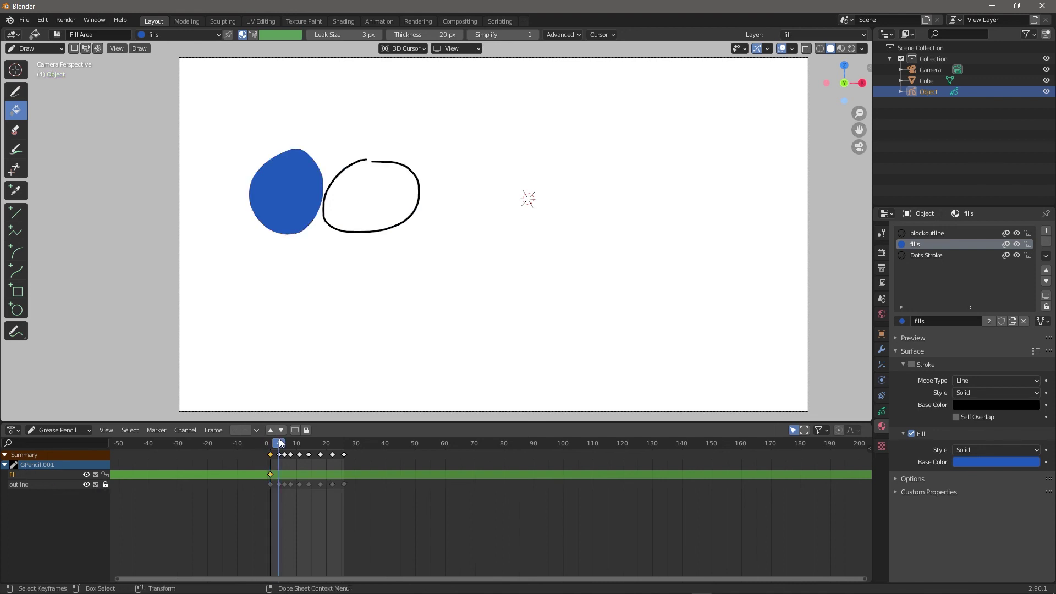
pyautogui.click(305, 361)
pyautogui.hotkey('ctrl', 'z')
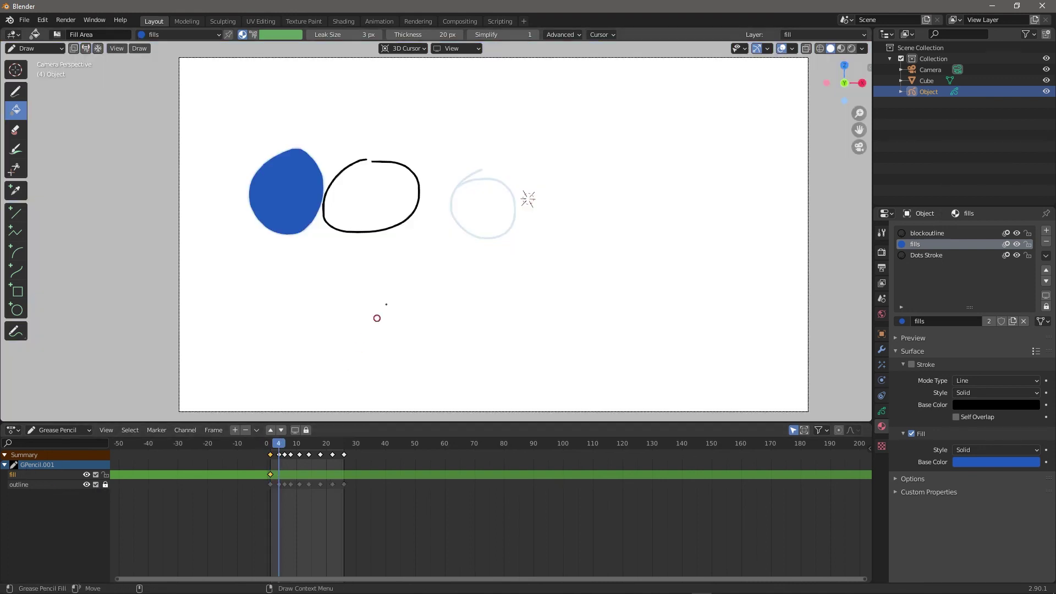
pyautogui.click(375, 163)
pyautogui.click(396, 181)
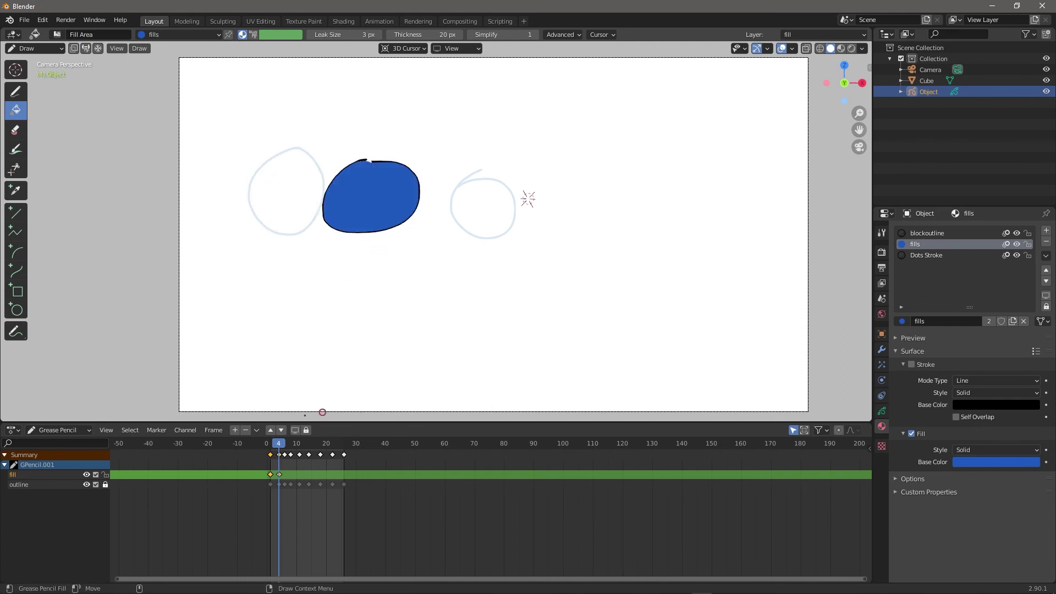
# - Fill the outline with blue on each of the next three outline keyframes, up to frame 11
pyautogui.moveTo(282, 445); pyautogui.dragTo(301, 445)
pyautogui.click(493, 199)
pyautogui.click(582, 219)
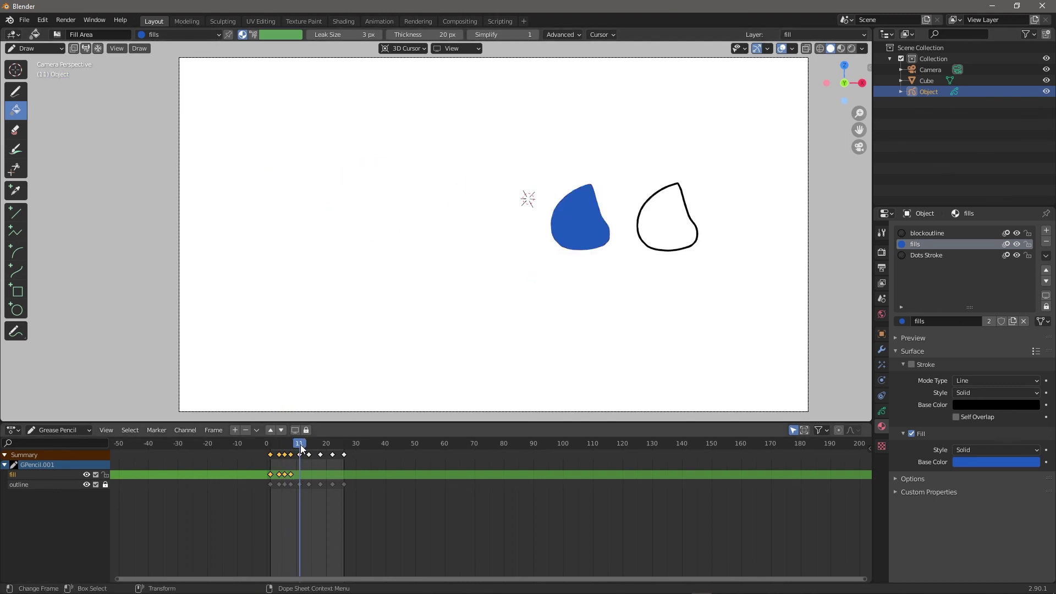
pyautogui.click(669, 211)
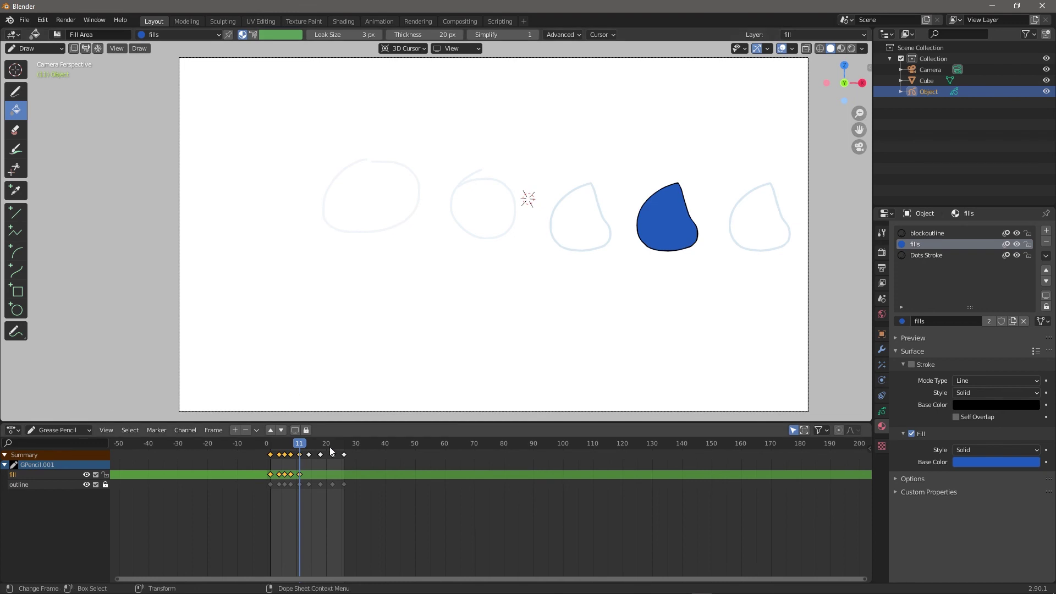
# - Fill the outline with blue on each remaining outline keyframe, from frame 14 through frame 26
pyautogui.click(307, 442)
pyautogui.click(759, 219)
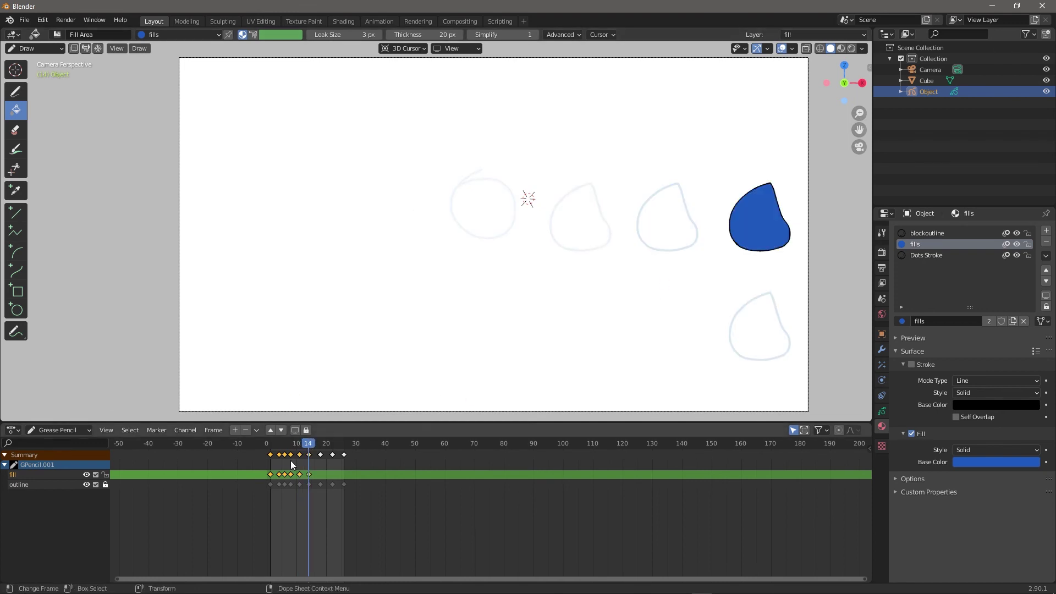
pyautogui.moveTo(312, 442); pyautogui.dragTo(332, 445)
pyautogui.click(759, 313)
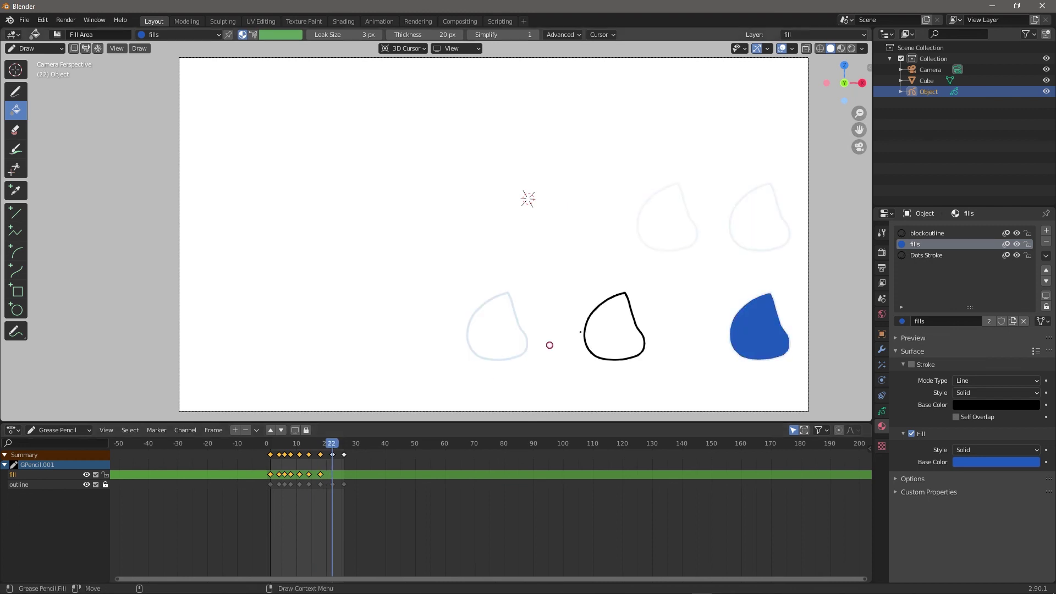
pyautogui.click(620, 323)
pyautogui.click(344, 443)
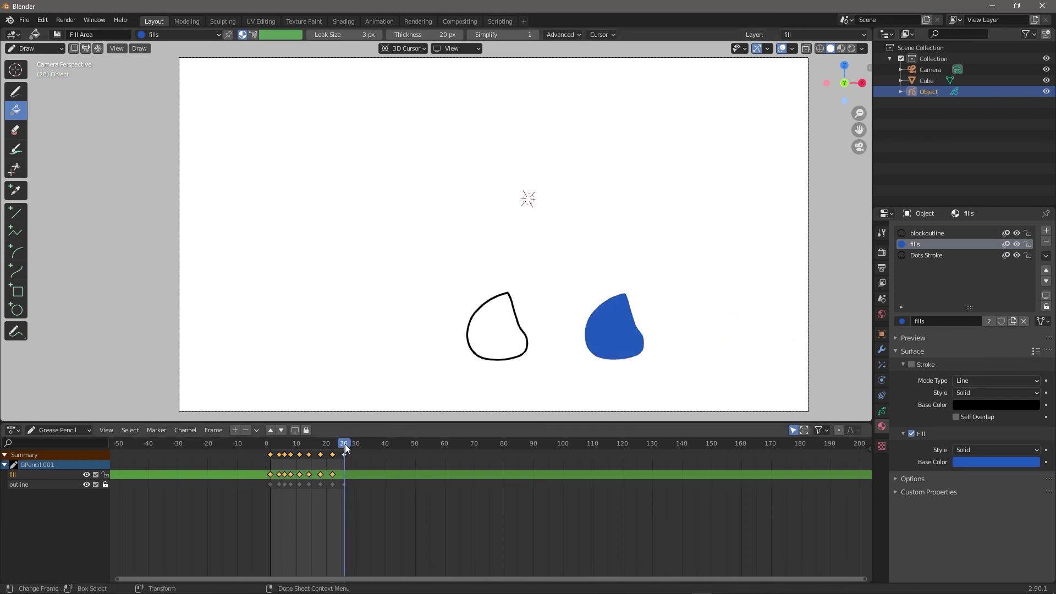
pyautogui.click(498, 330)
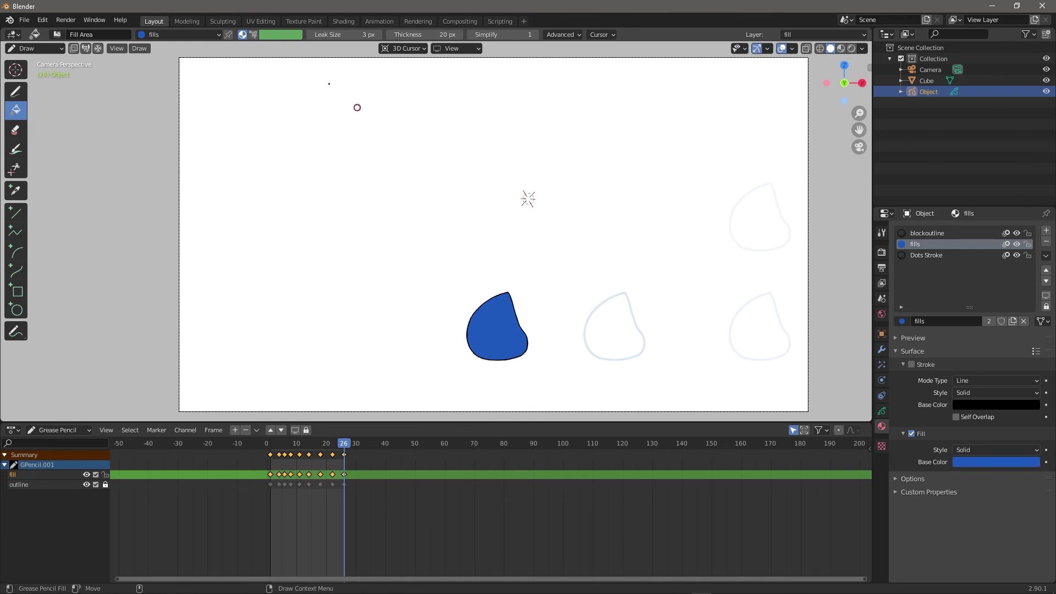
# - Create a new file from the 2D Animation template without saving the current one
pyautogui.click(24, 20)
pyautogui.moveTo(35, 33)
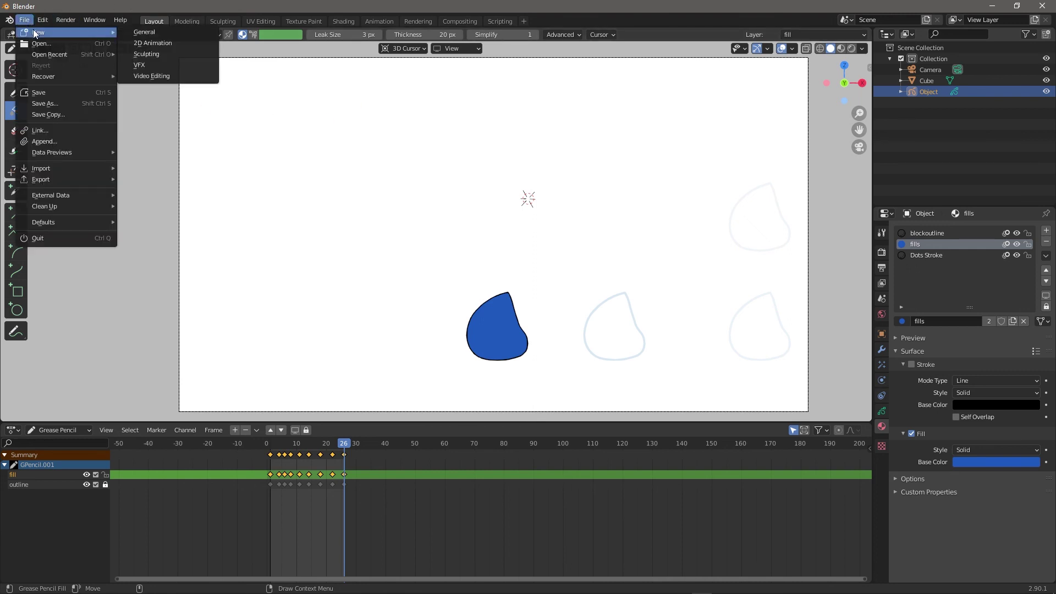
pyautogui.click(165, 44)
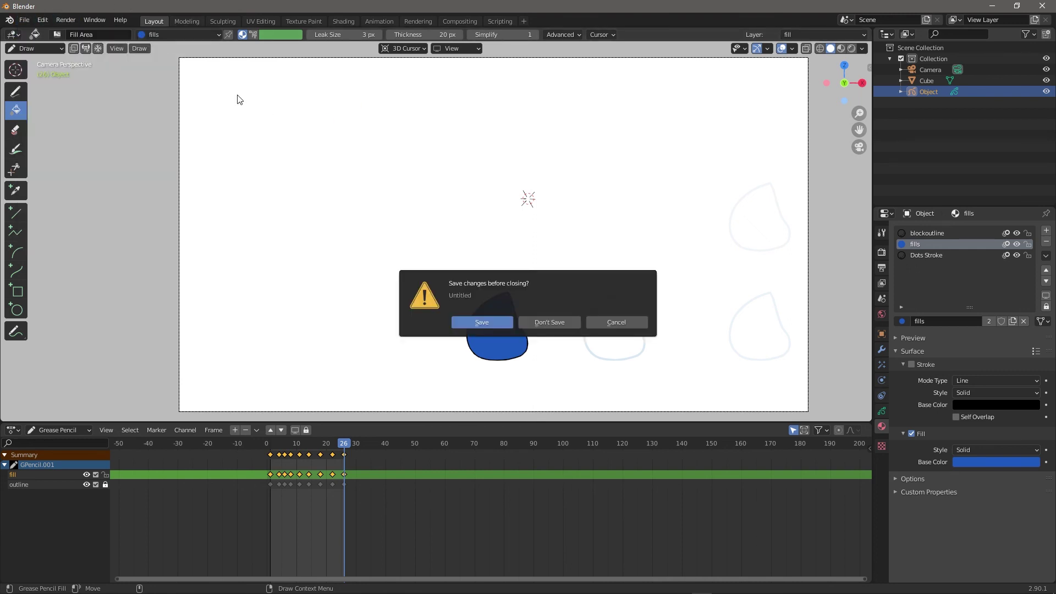
pyautogui.click(548, 323)
# - Examine the template Stroke object's preset layers and its preset materials
pyautogui.scroll(-5, 497, 295)
pyautogui.scroll(3, 538, 279)
pyautogui.click(882, 328)
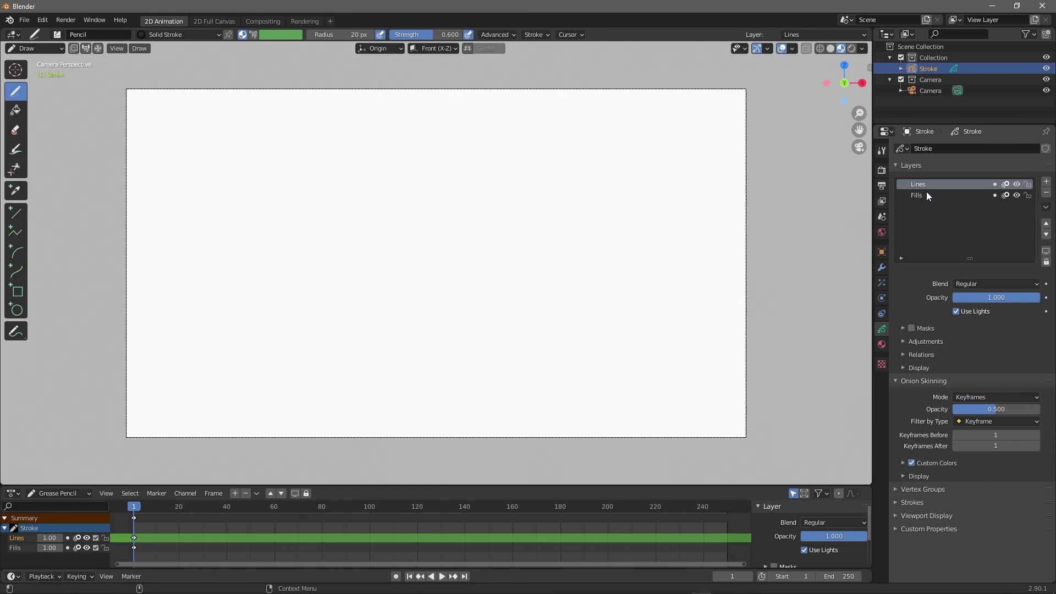
pyautogui.click(882, 344)
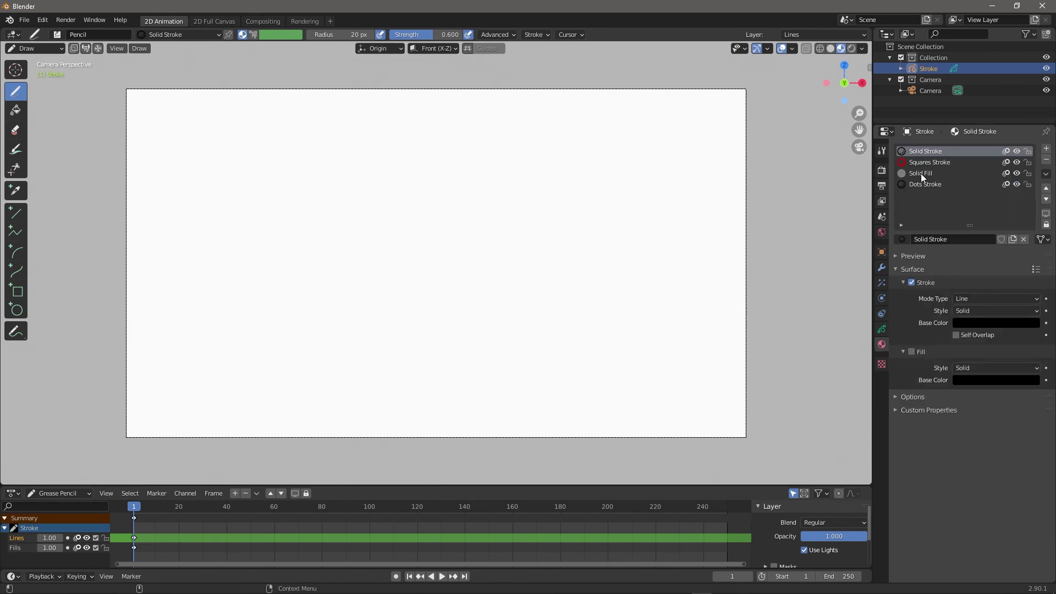